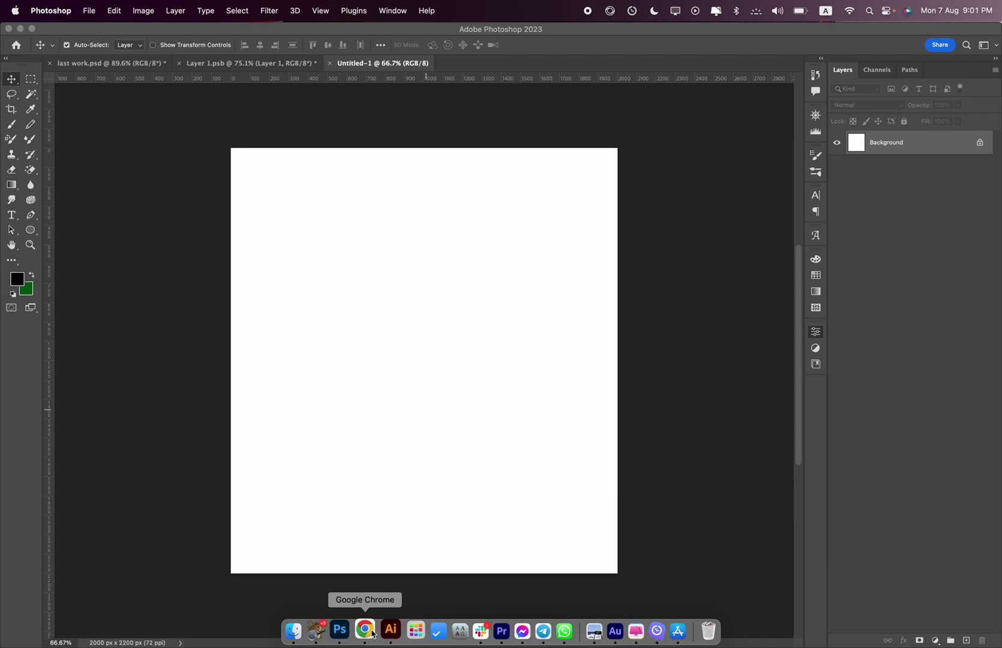
Copy the black SoundPEATS Free2 Classic earbuds photo from Google Images, then return to Photoshop.
left_click(372, 633)
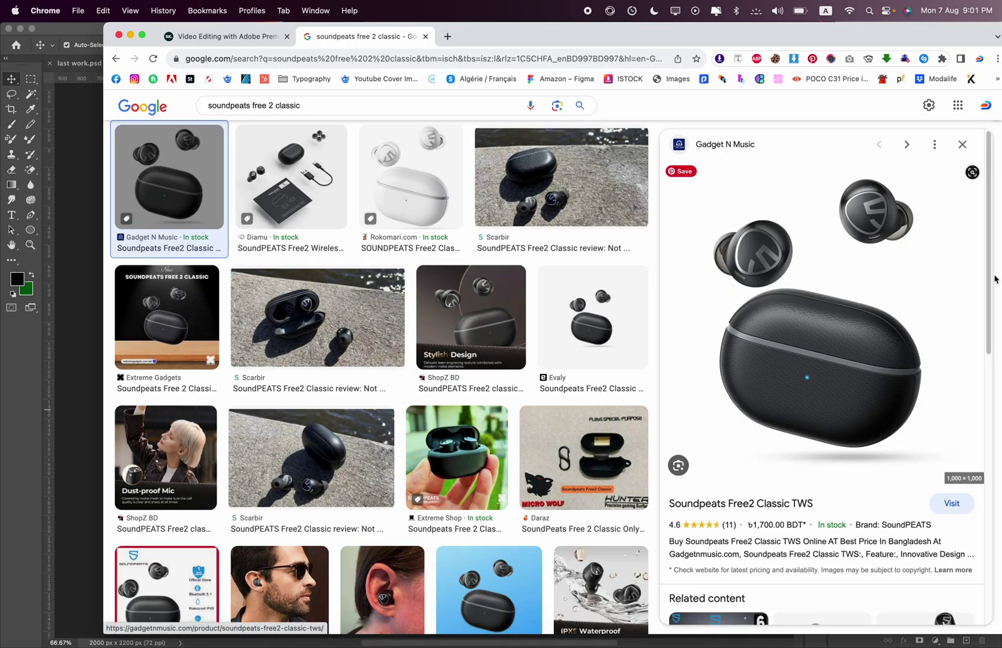
mouse_move(814, 313)
right_click(790, 264)
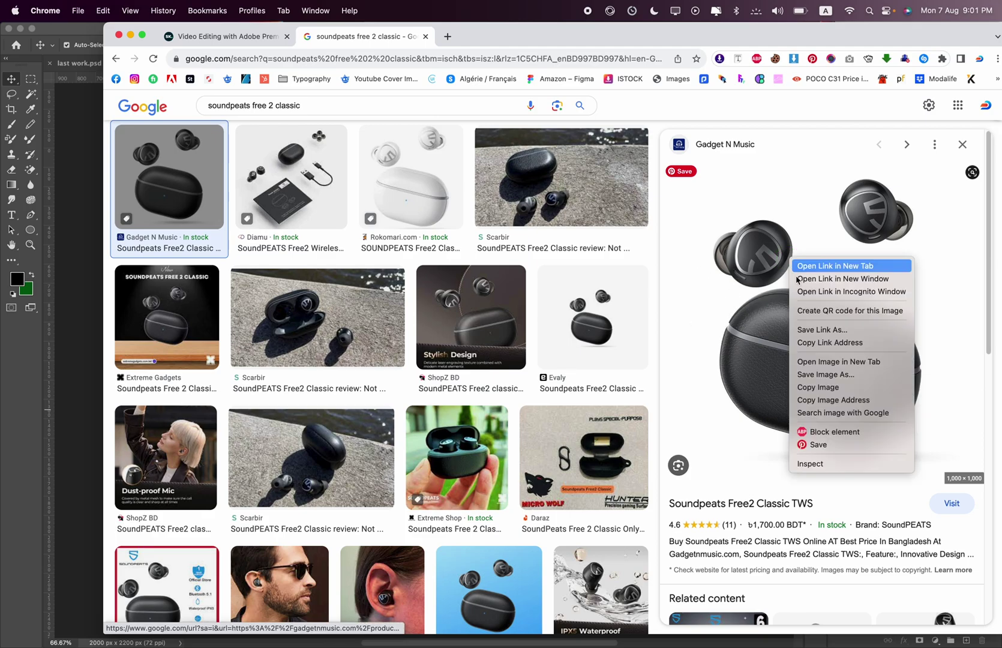
left_click(831, 387)
left_click(59, 407)
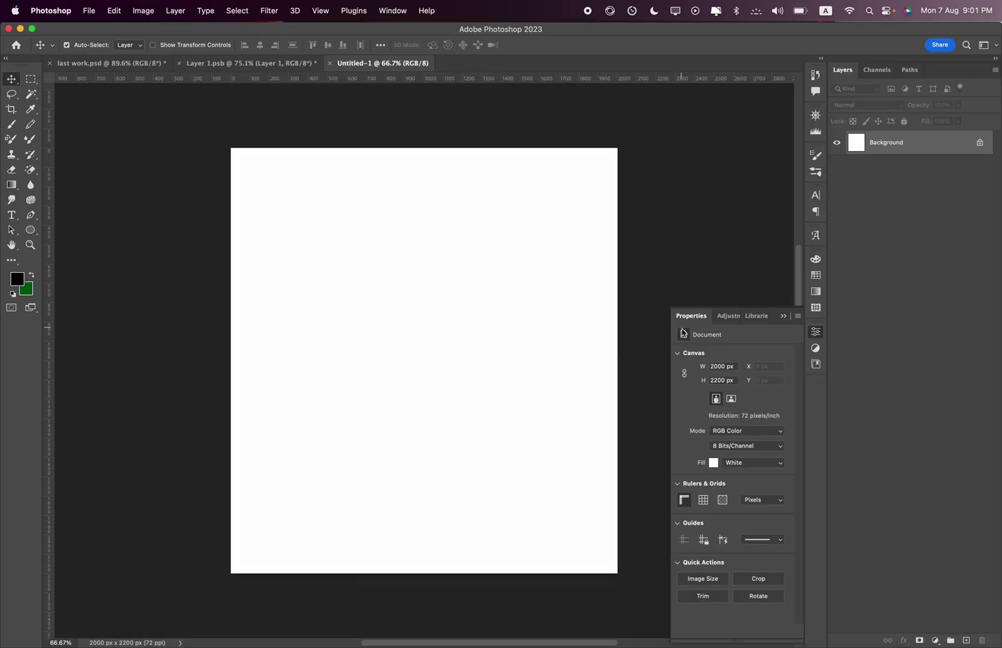
Paste the earbuds photo as Layer 1, hide the Background layer, and choose the Magic Wand.
key("super+v")
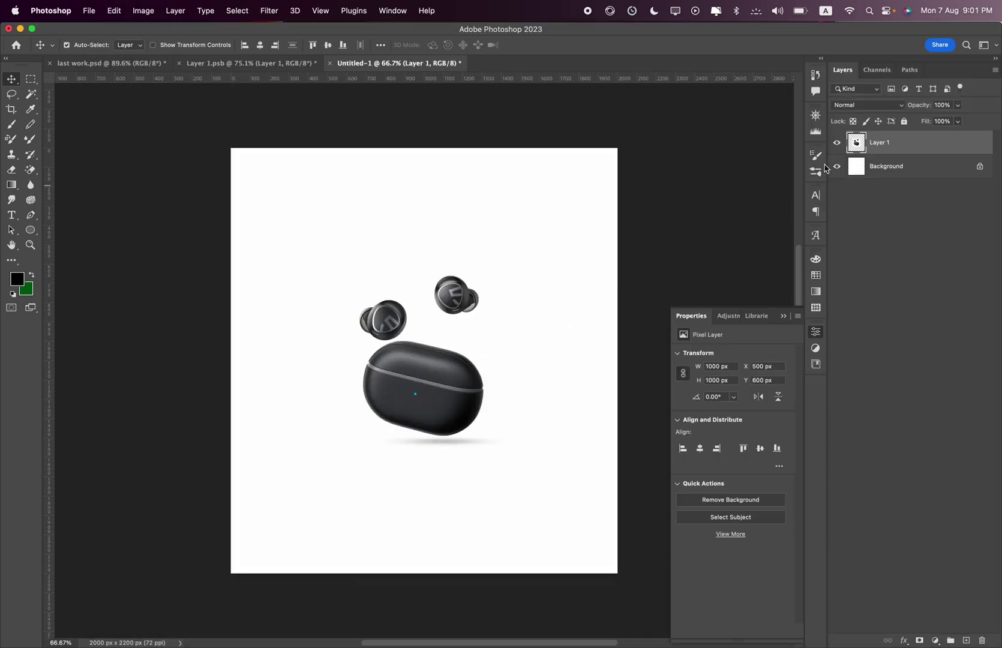
left_click(837, 166)
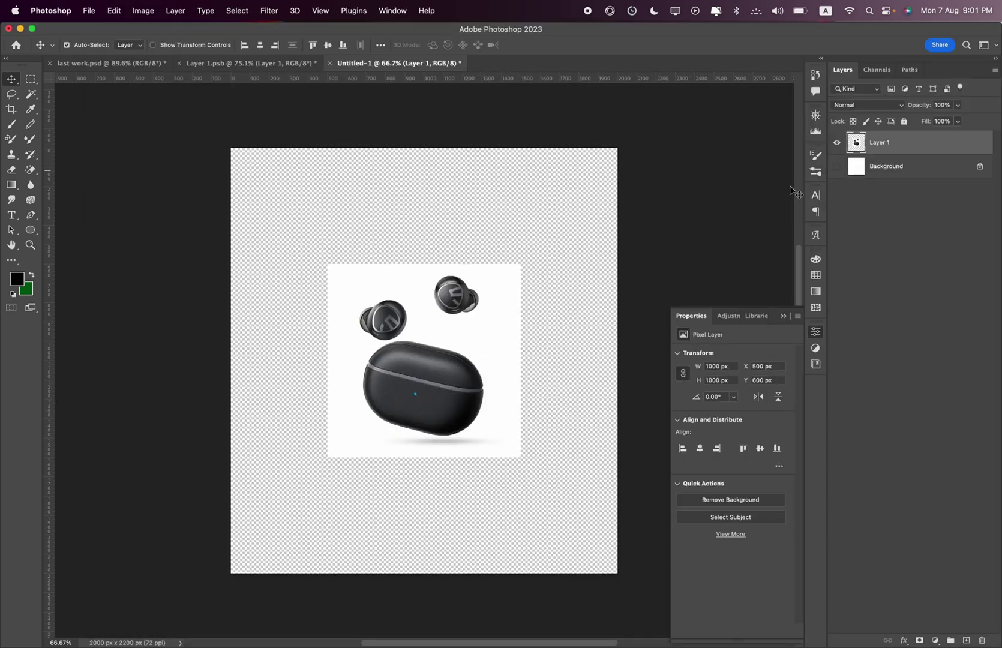
left_click(31, 94)
right_click(30, 94)
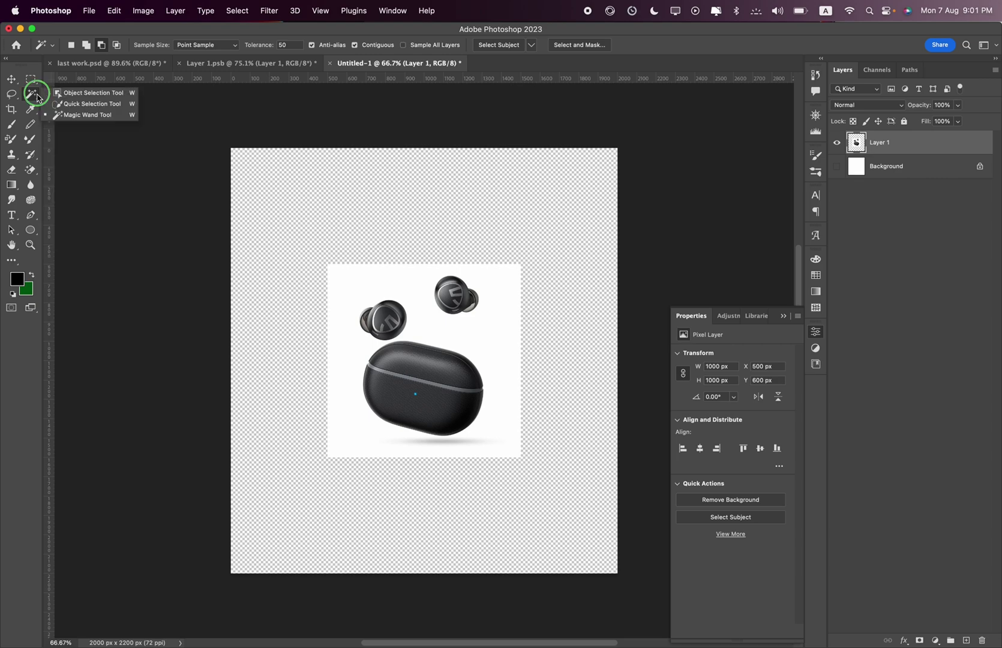
left_click(87, 116)
Set Select Subject to Cloud (Detailed results) and select the earbuds and case.
left_click(531, 48)
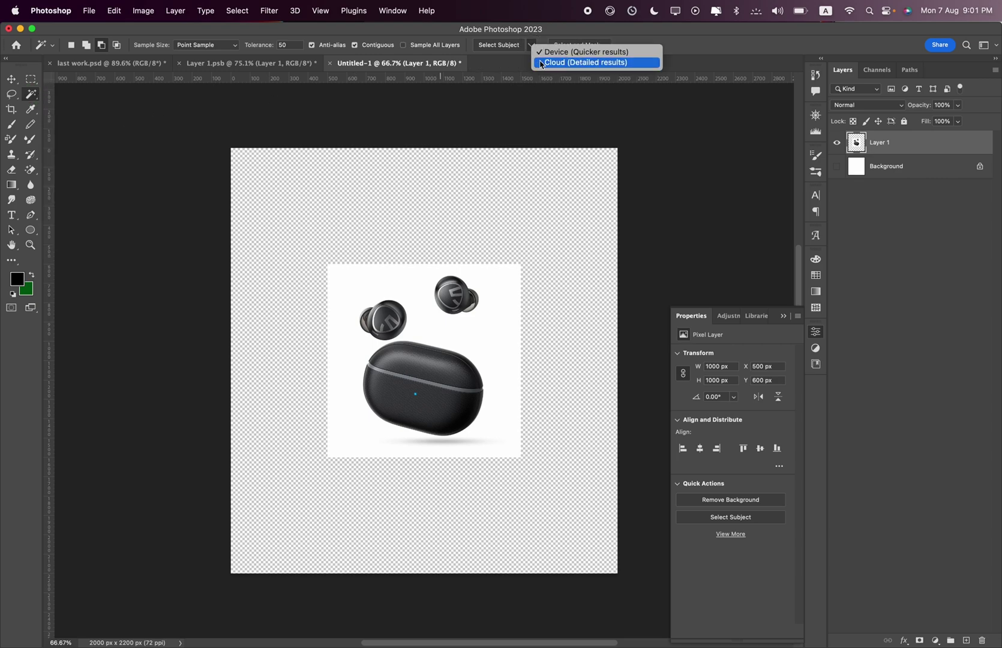
left_click(576, 63)
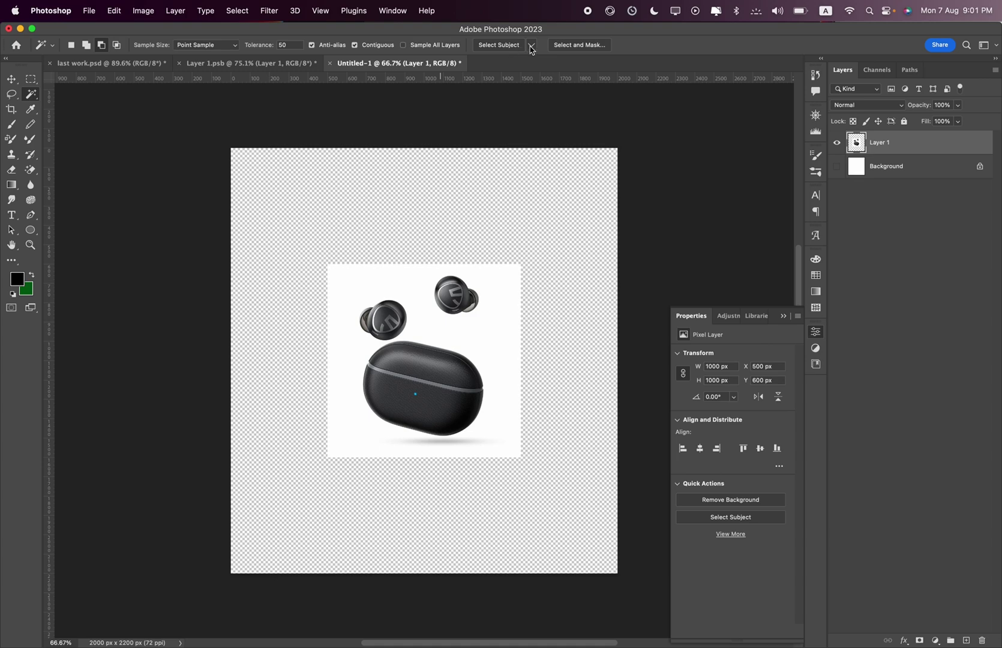
left_click(532, 45)
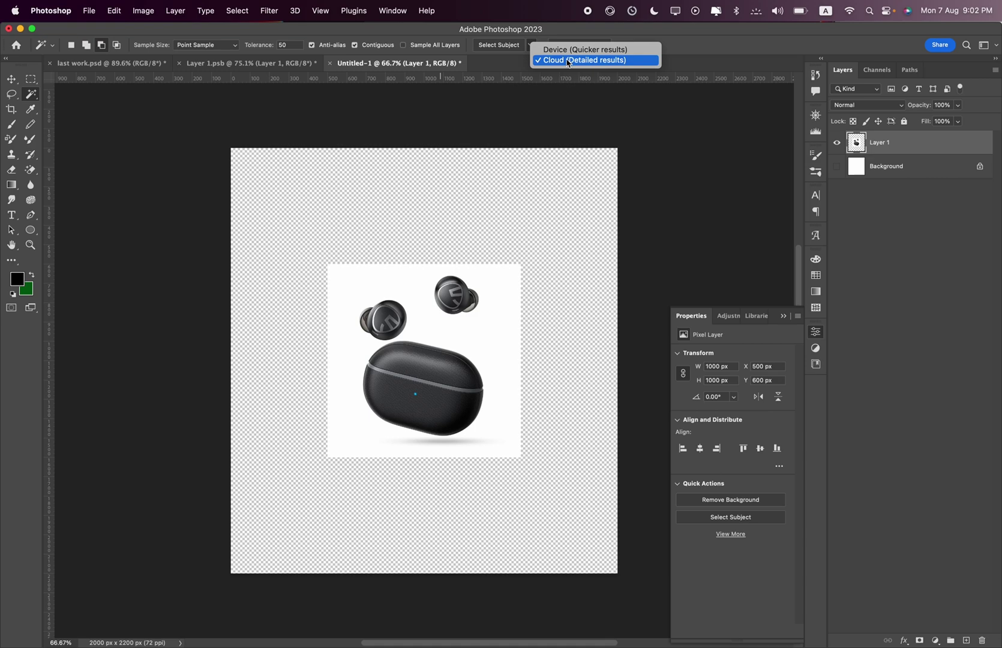
left_click(569, 60)
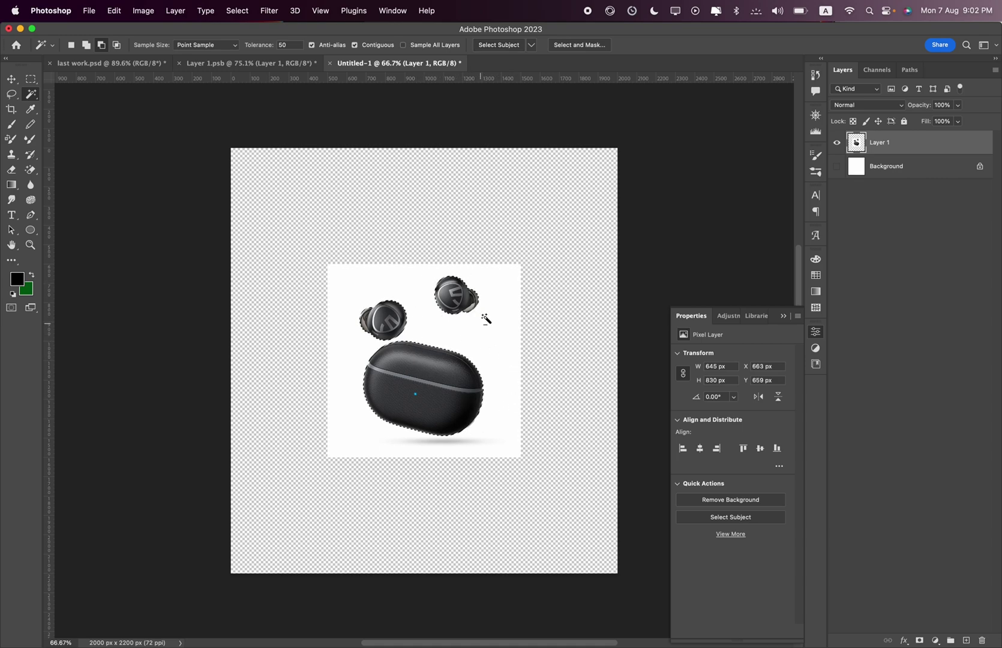
Add a layer mask that removes the white backdrop around the earbuds and case.
left_click(920, 641)
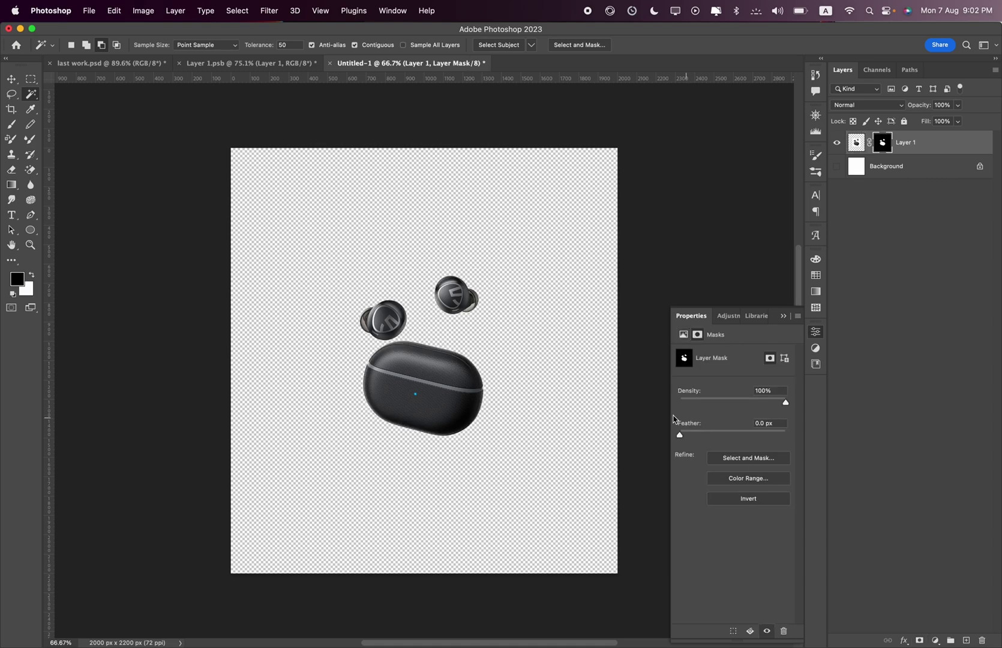
scroll(424, 360, "up", 3)
scroll(314, 343, "up", 3)
scroll(300, 300, "up", 3)
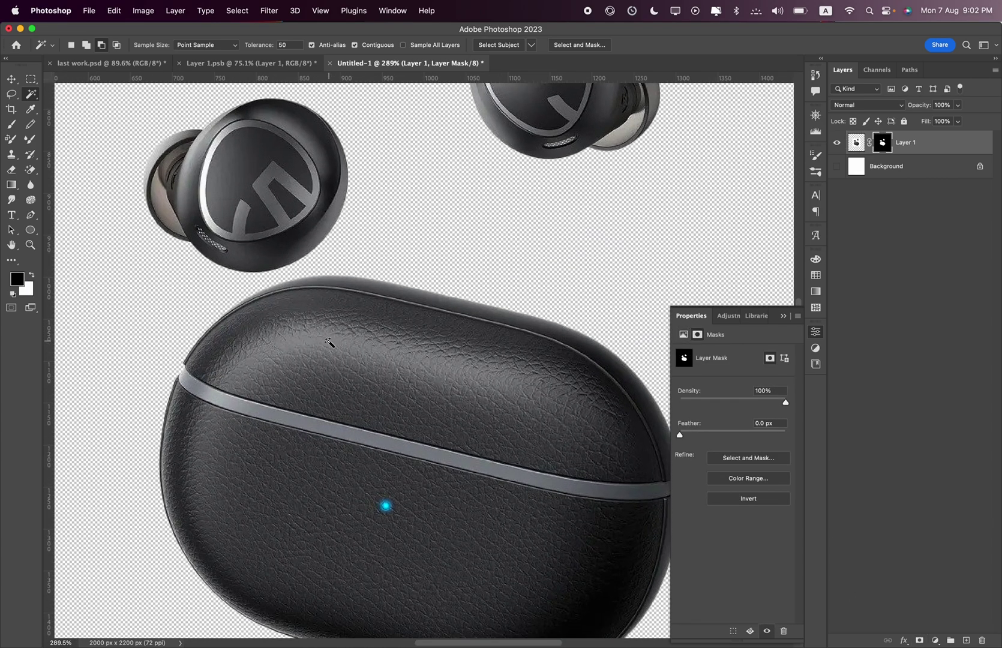
scroll(270, 240, "up", 2)
scroll(254, 191, "up", 1)
scroll(252, 195, "up", 3)
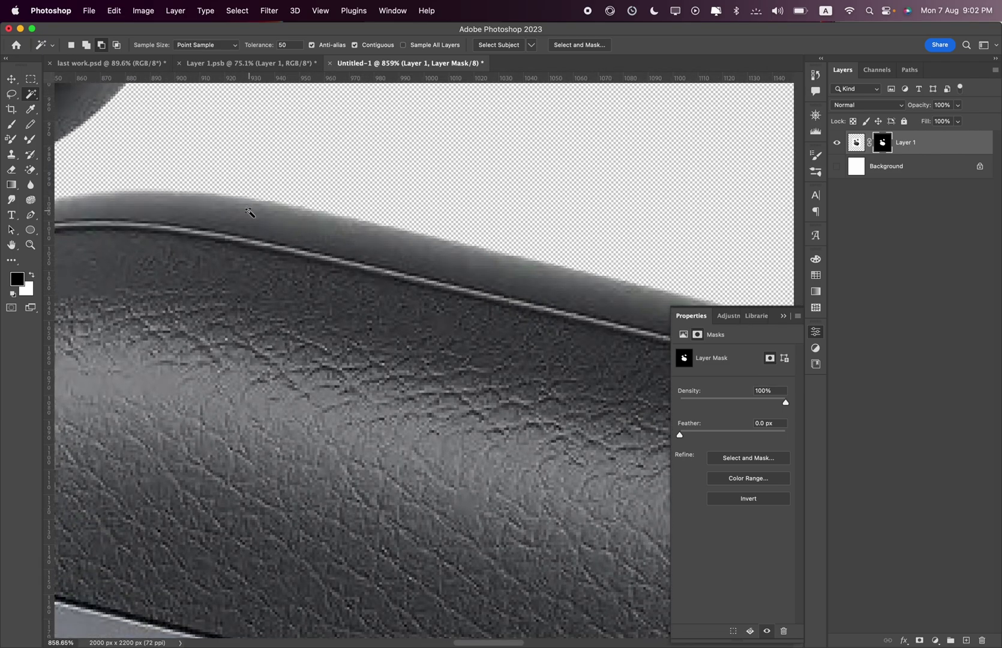
scroll(251, 213, "down", 3)
scroll(217, 276, "down", 3)
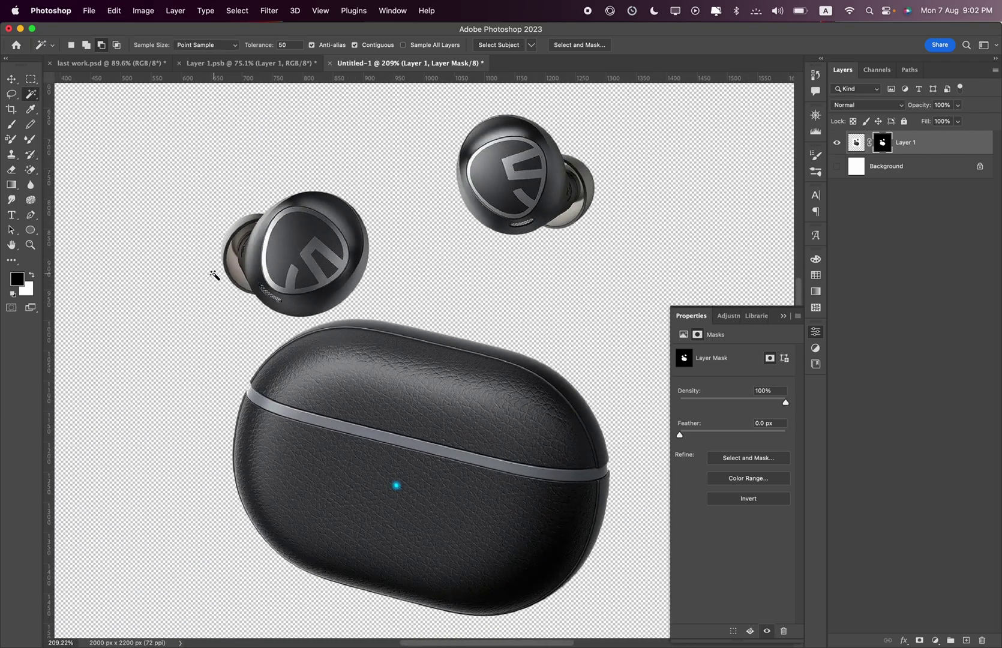
scroll(217, 276, "down", 3)
scroll(218, 276, "down", 2)
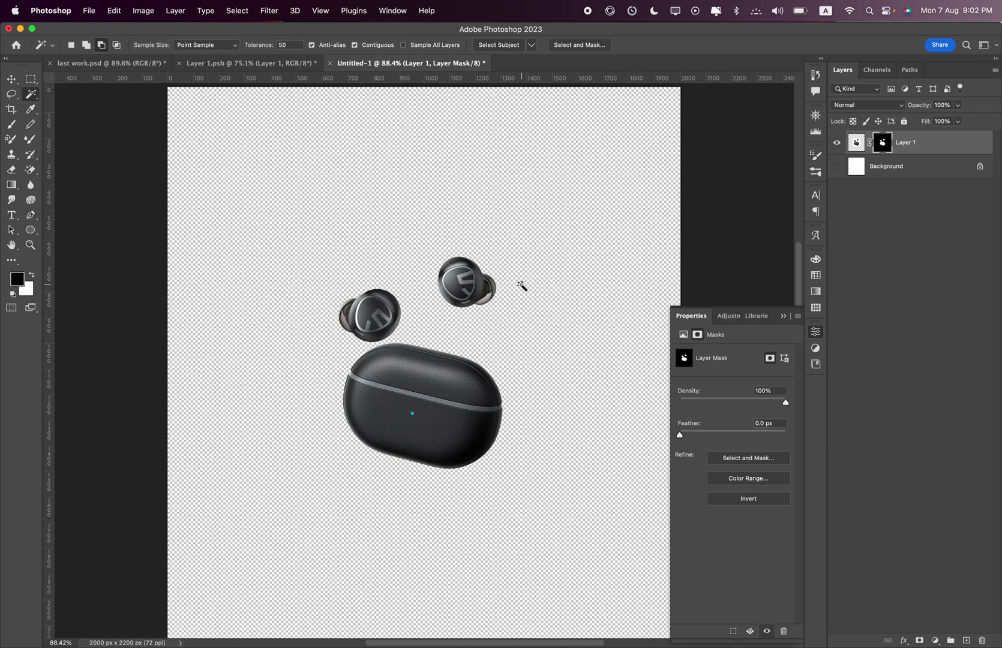
scroll(520, 283, "down", 3)
Convert the cutout to a smart object, enlarge it to 944×1217 px, centre horizontally, disable Auto-Select.
right_click(925, 151)
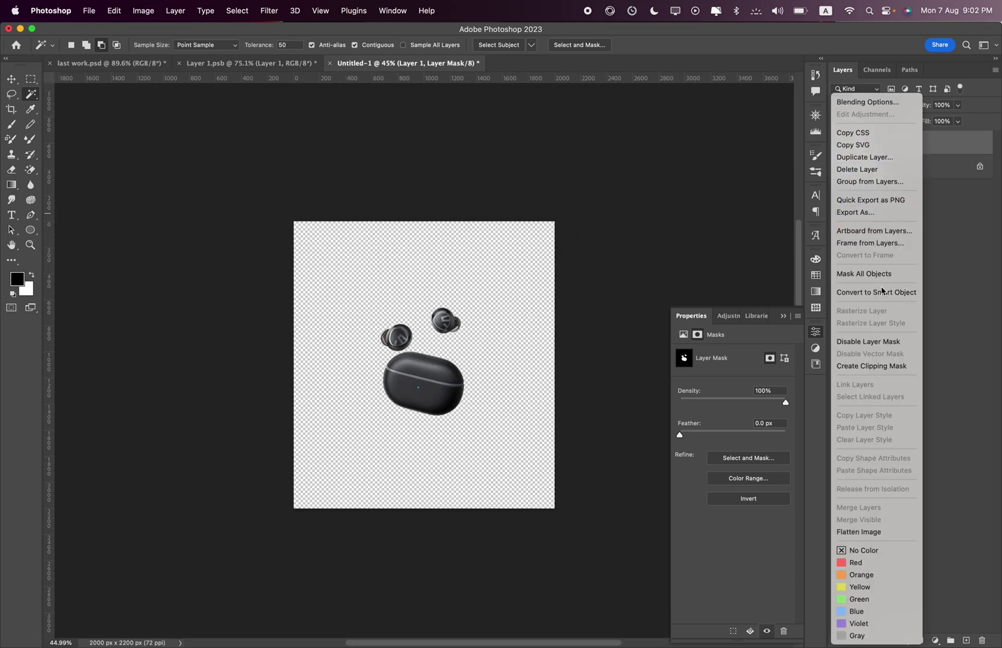
left_click(849, 292)
scroll(434, 351, "up", 2)
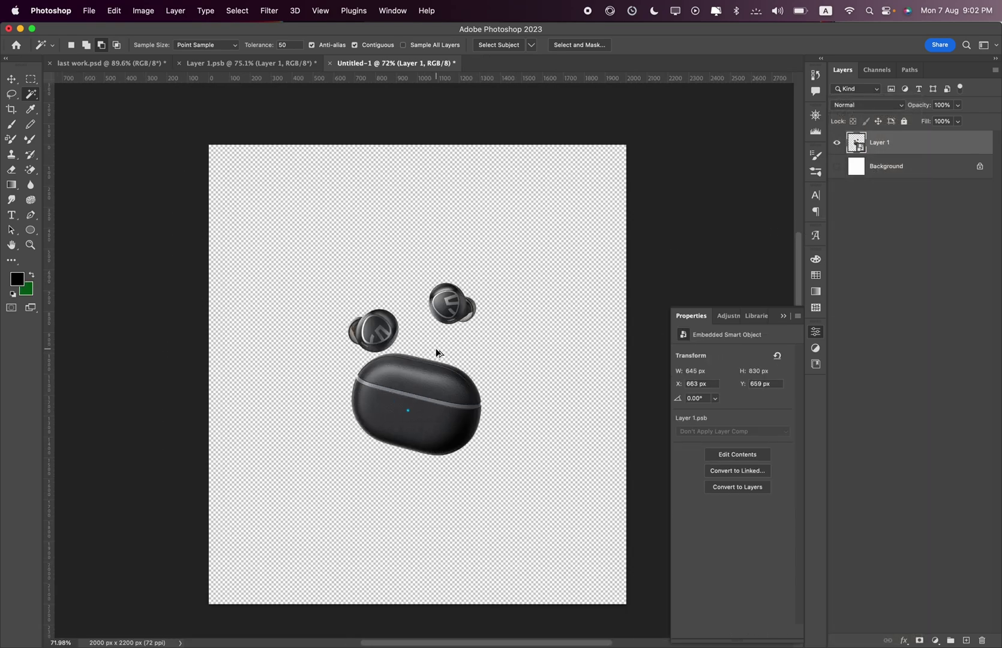
key("ctrl+t")
mouse_move(402, 409)
left_mouse_down()
mouse_move(408, 499)
mouse_move(408, 487)
left_mouse_up()
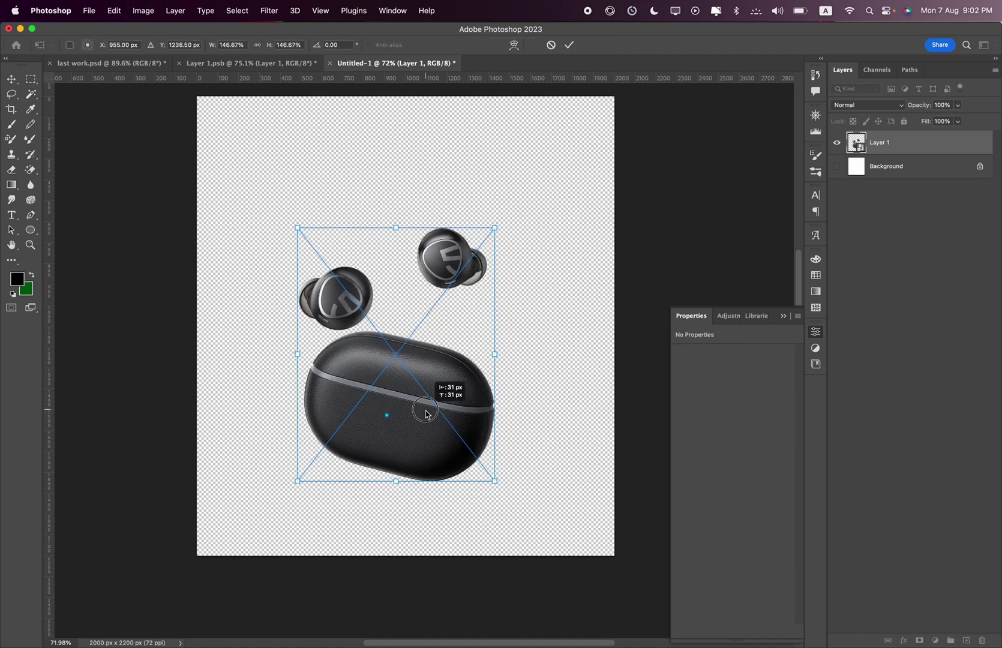
left_click_drag(418, 424, 405, 411)
key("Return")
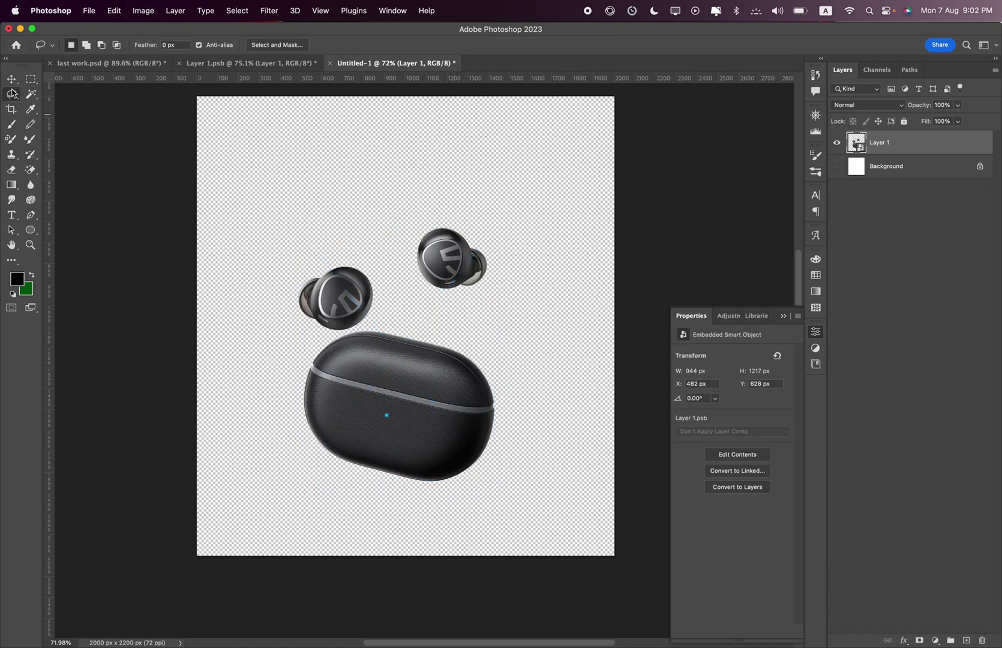
left_click(260, 46)
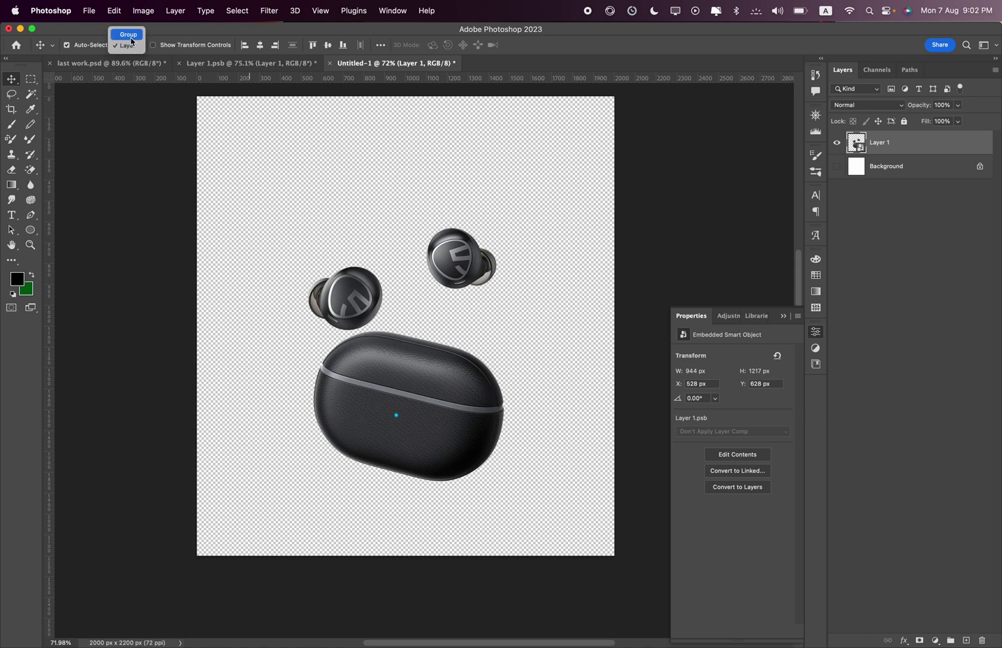
left_click(92, 47)
Show the Background again and add a white Color Fill layer above it.
left_click(886, 168)
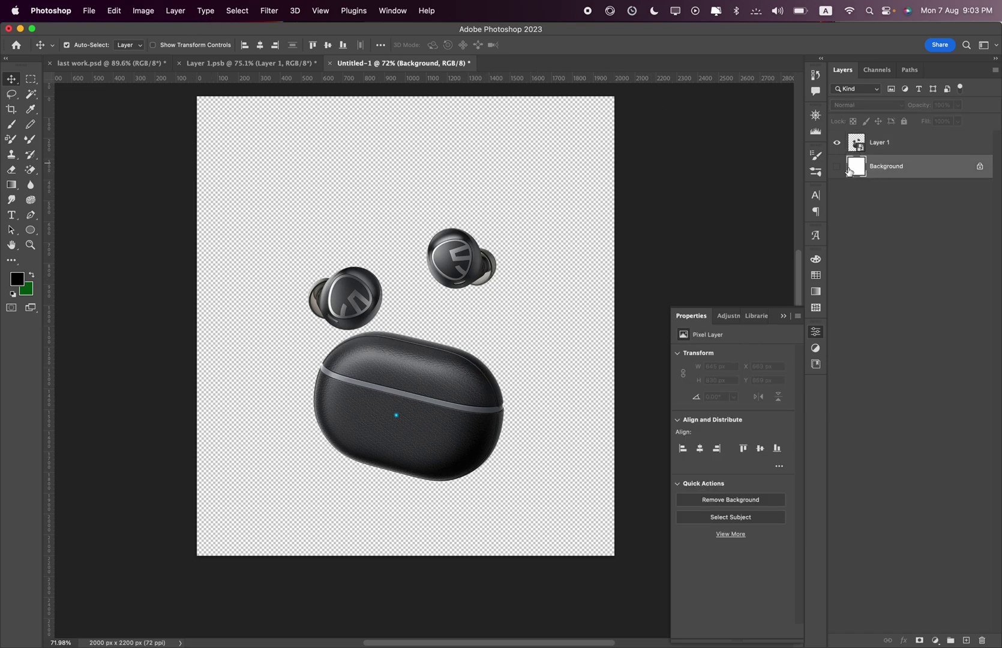
left_click(836, 167)
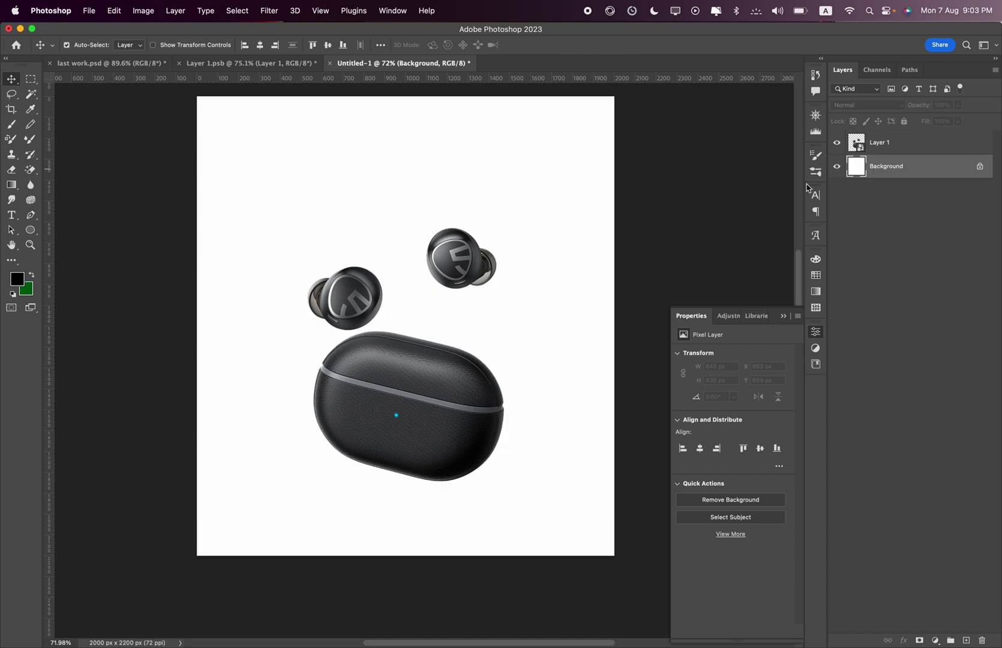
left_click(966, 640)
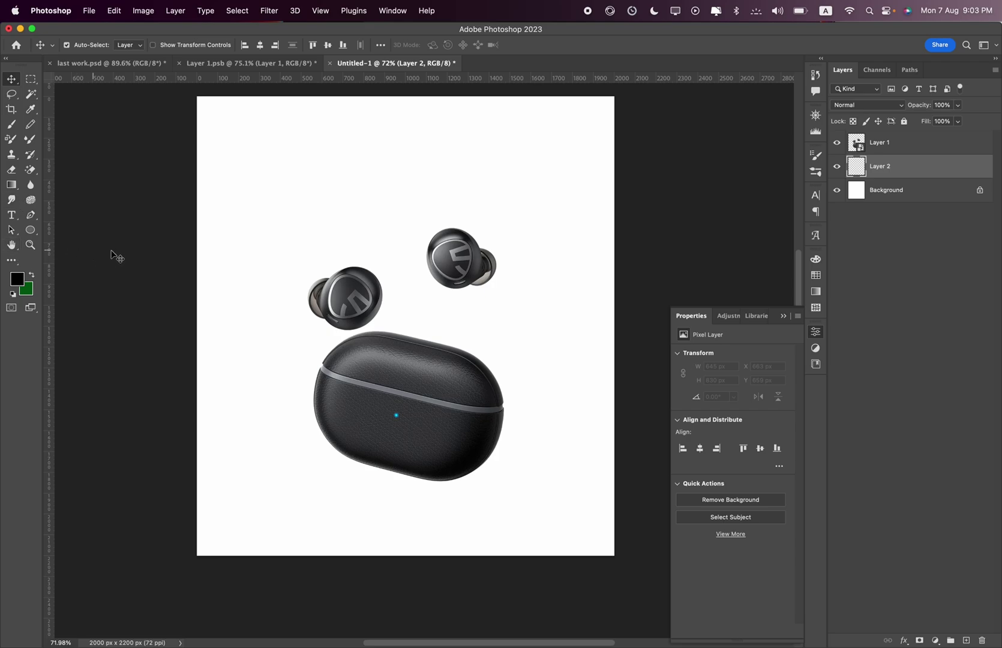
left_click(936, 641)
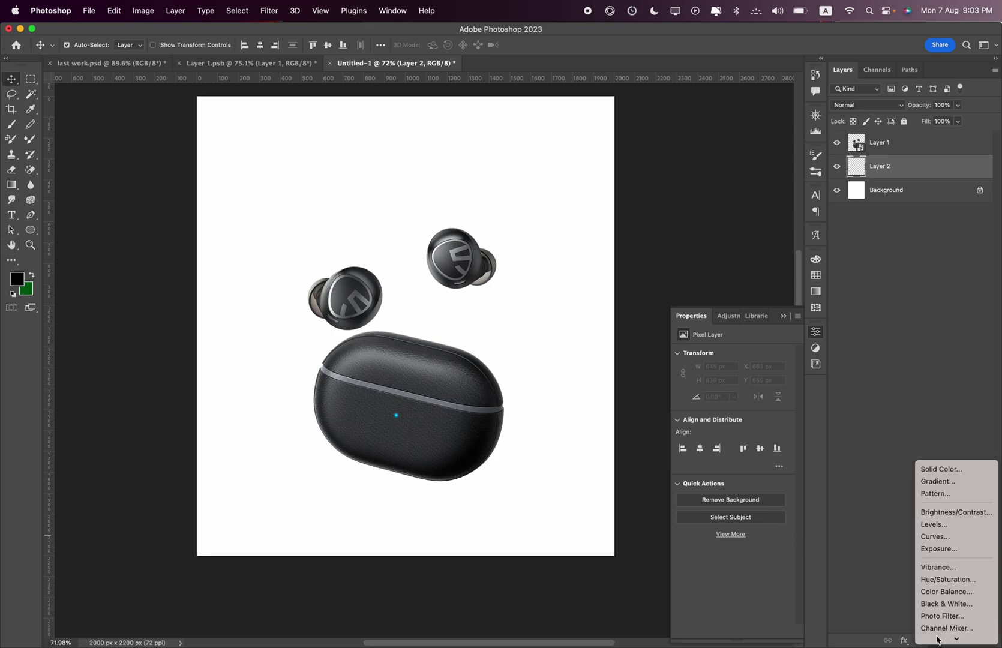
left_click(950, 633)
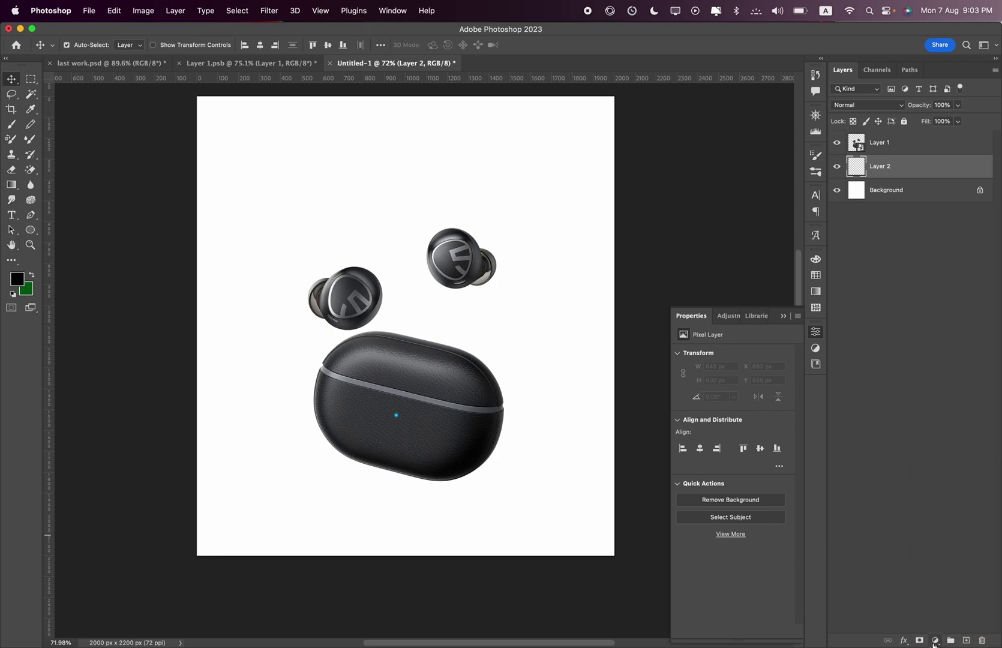
left_click(936, 639)
left_click(933, 469)
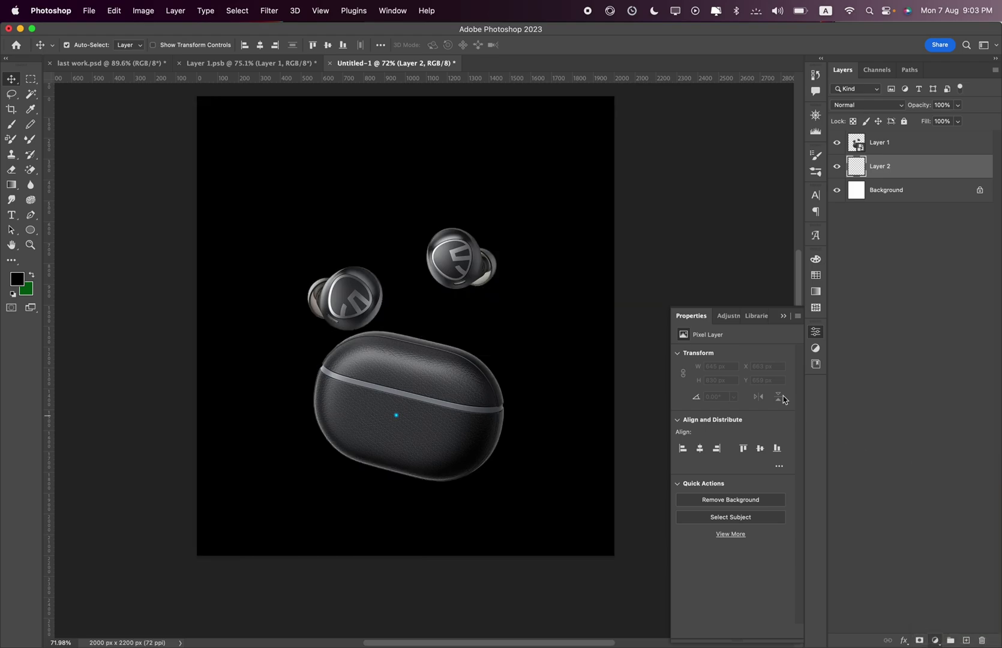
left_click_drag(459, 96, 384, 12)
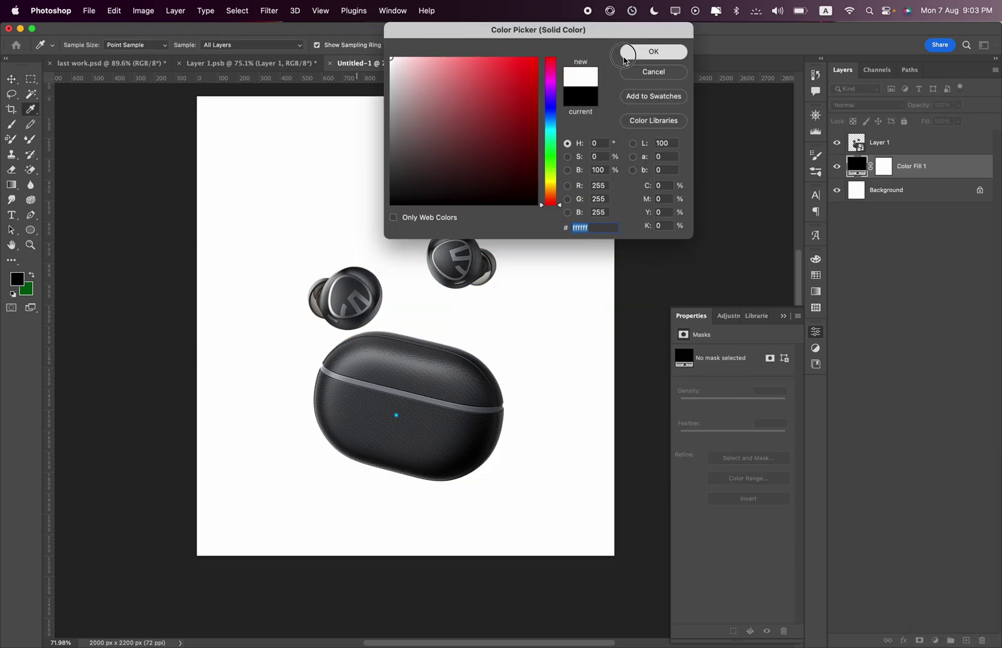
left_click(627, 54)
Give Color Fill 1 an 18.92% monochromatic Add Noise smart filter, then hide it.
left_click(269, 11)
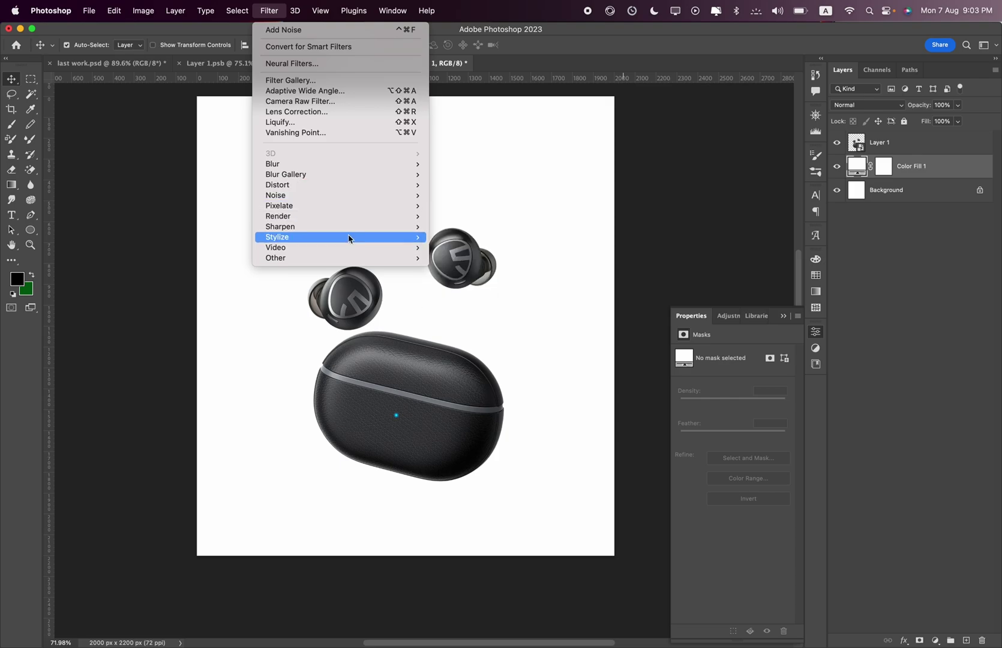
mouse_move(276, 195)
left_click(459, 195)
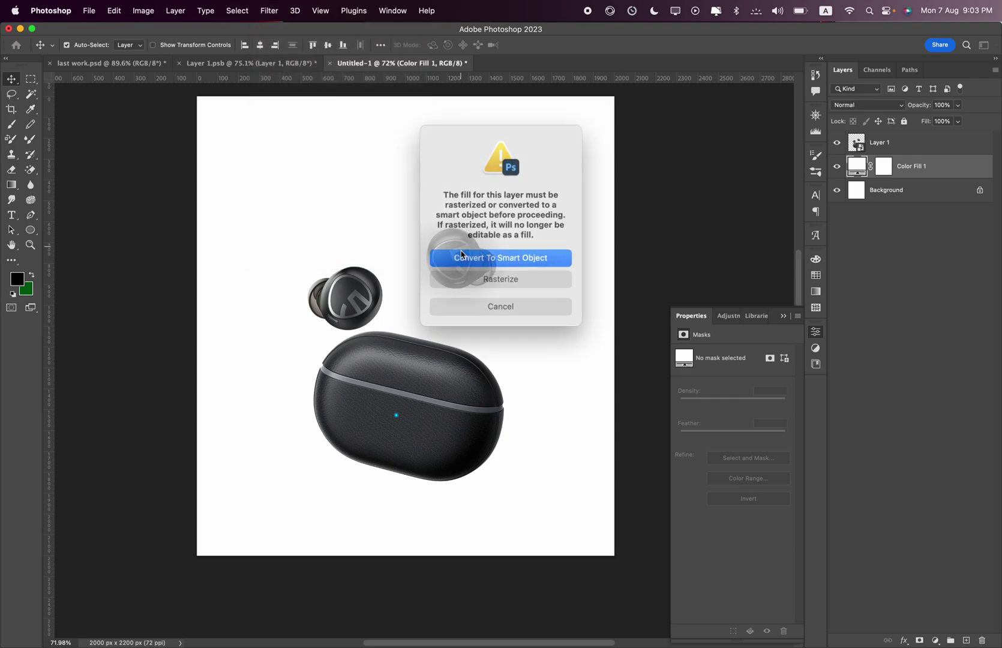
left_click(478, 257)
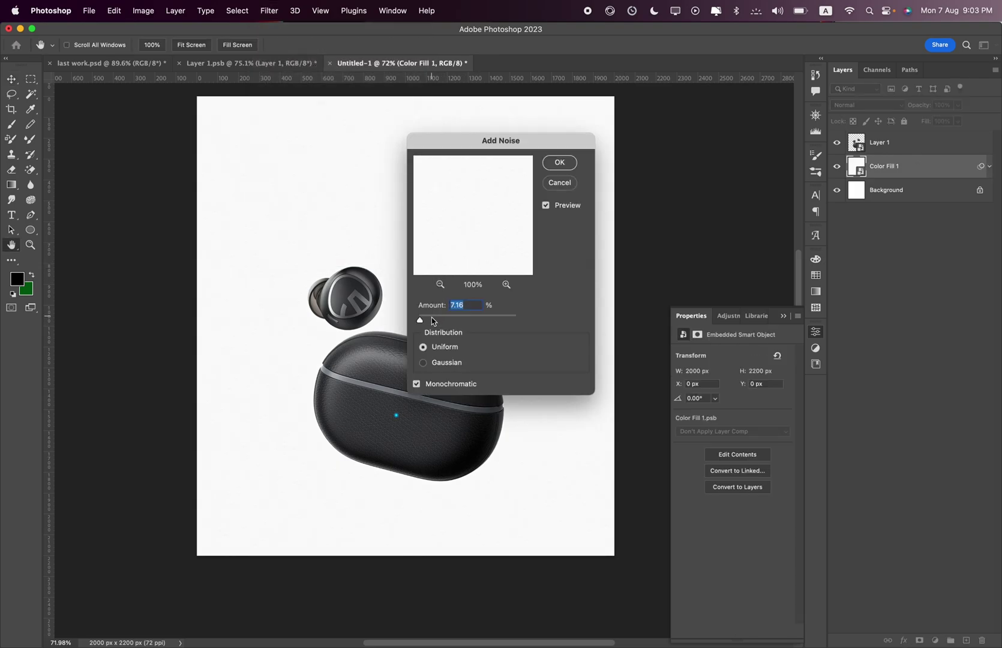
left_click_drag(436, 321, 425, 321)
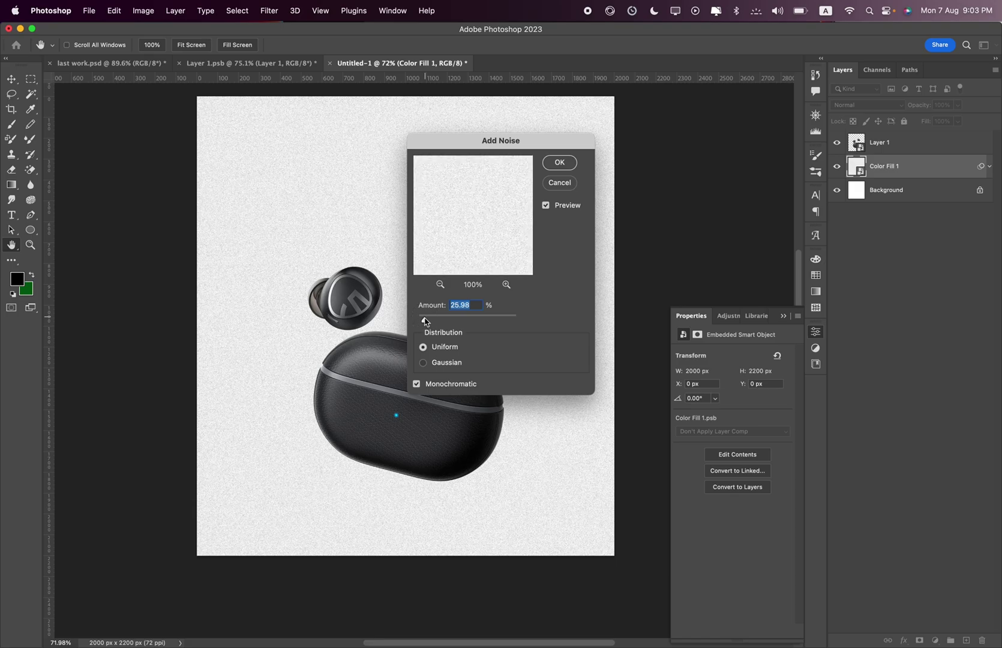
left_click_drag(425, 321, 423, 321)
left_click(560, 163)
left_click(837, 167)
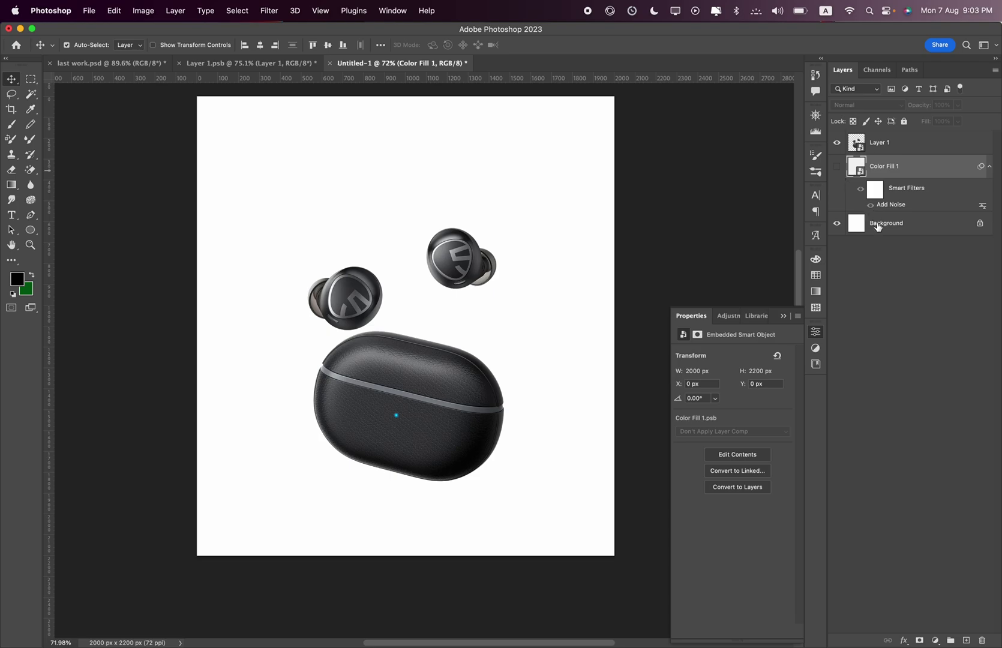
left_click(876, 224)
left_click(30, 230)
Draw a wide rectangle across the poster's bottom and give it a dark grey fill.
left_click(72, 228)
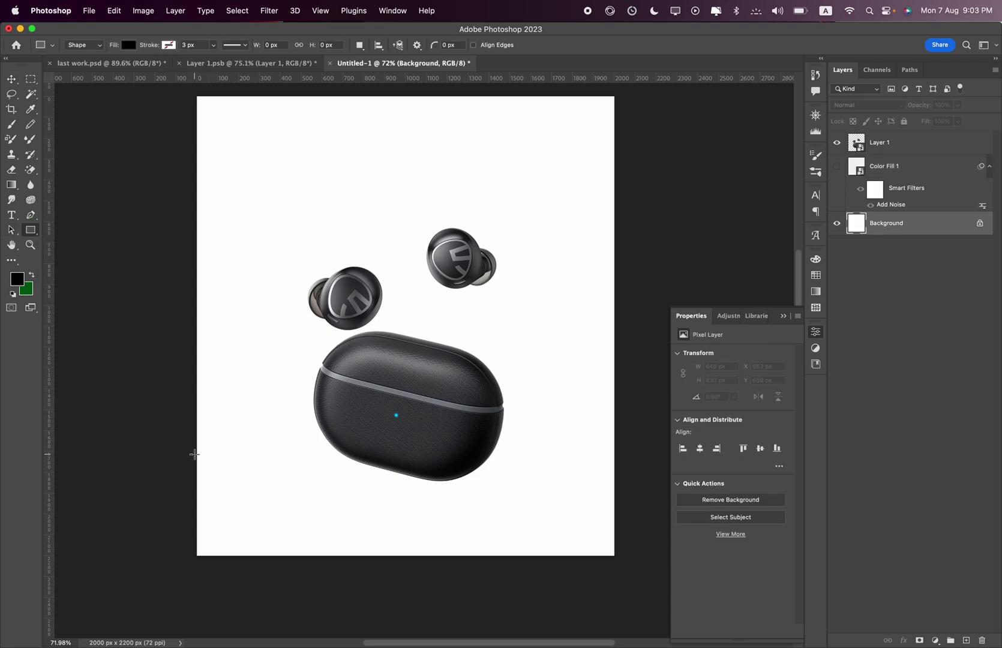
left_click_drag(187, 451, 620, 568)
double_click(857, 225)
left_click(457, 459)
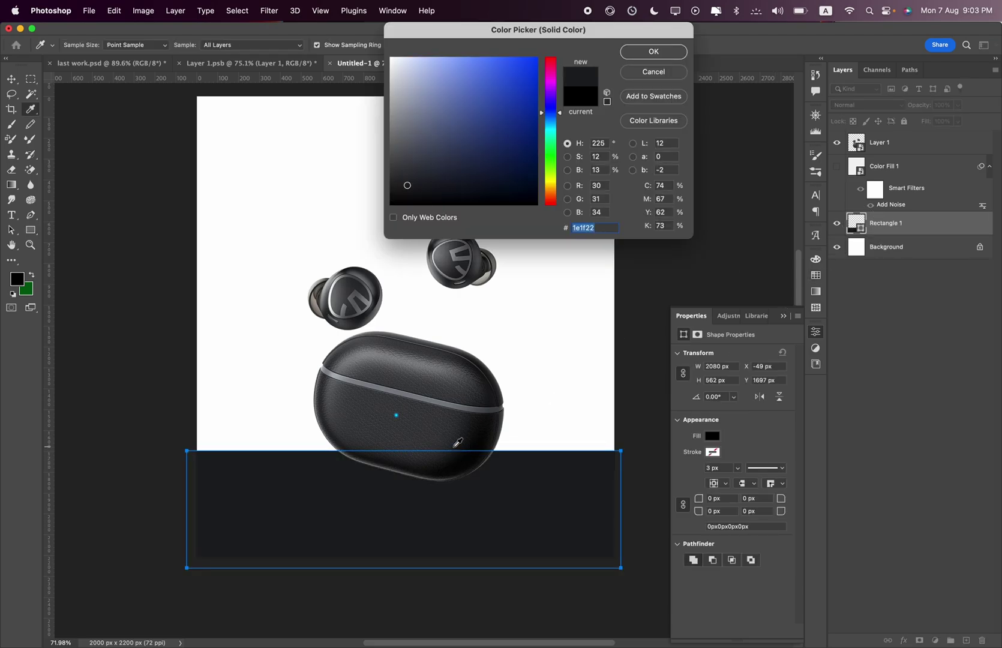
left_click(635, 59)
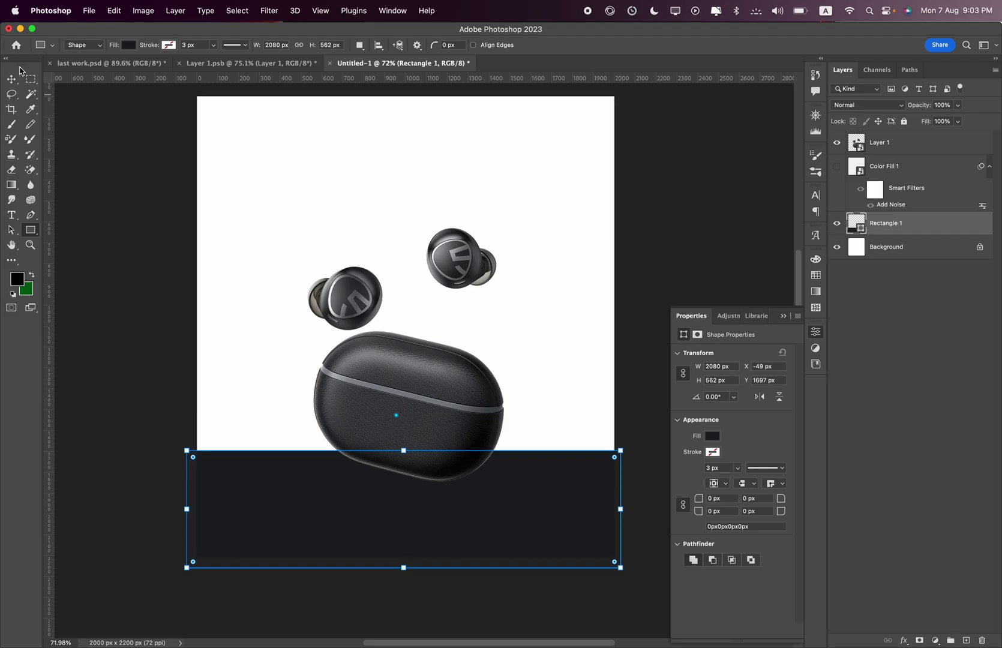
left_click(11, 79)
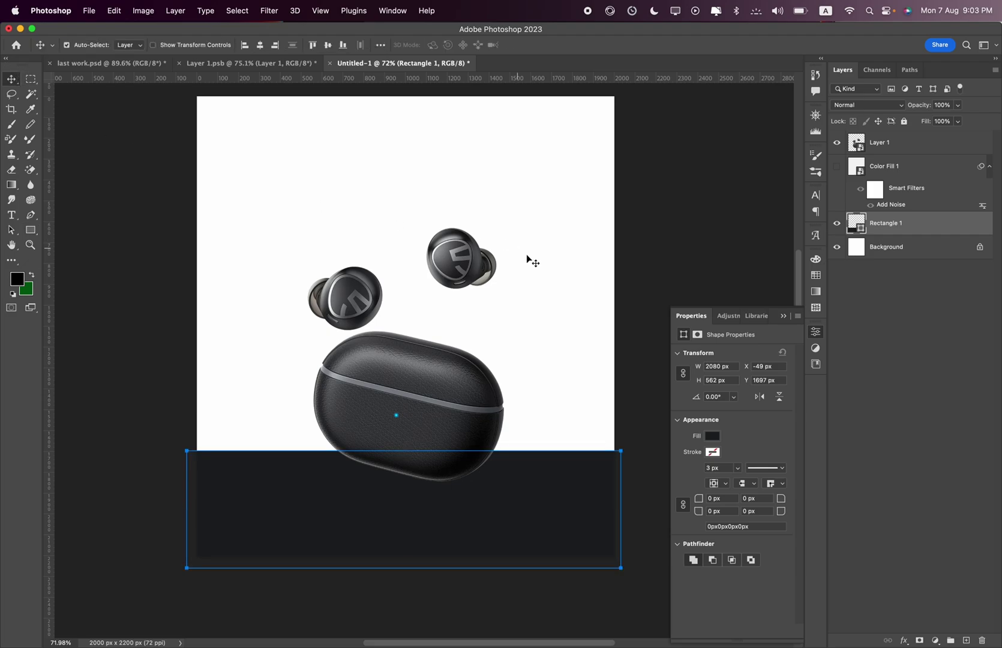
double_click(858, 227)
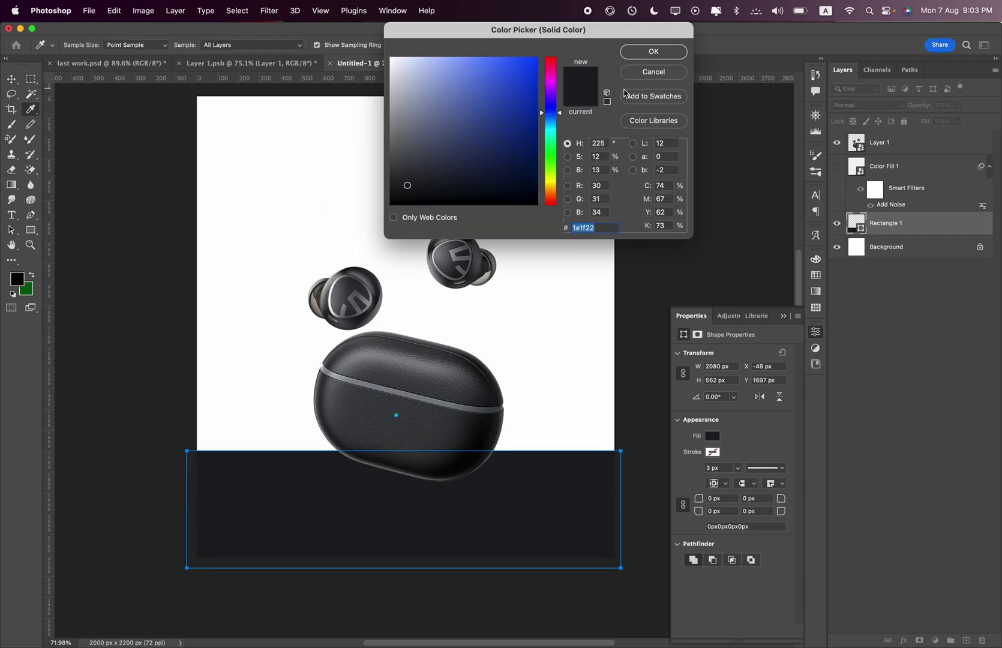
left_click(641, 74)
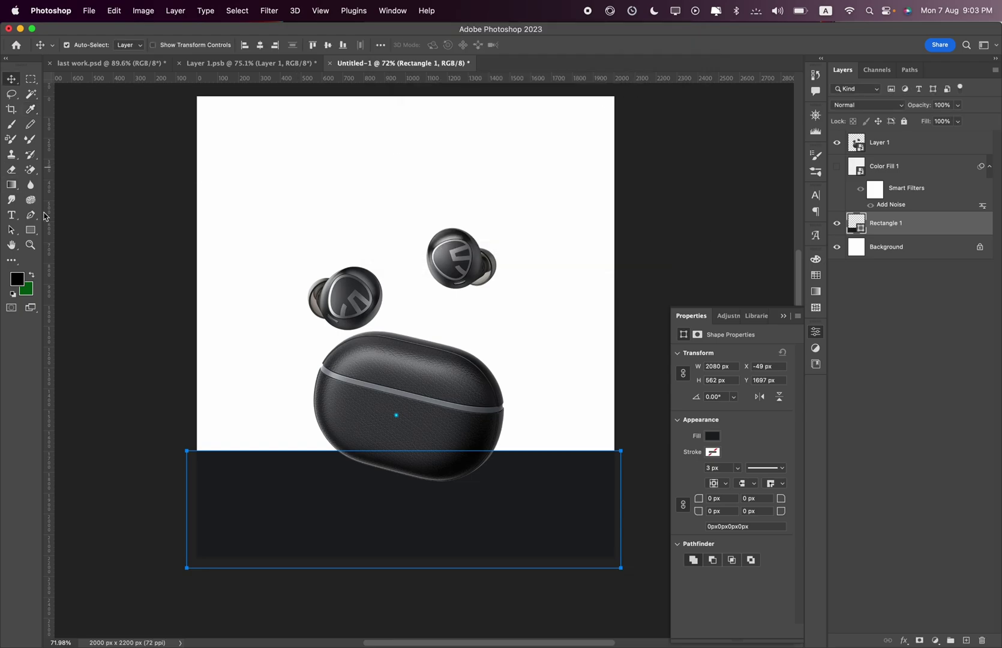
Switch the rectangle's fill to a gradient with a near-black right stop.
left_click(31, 231)
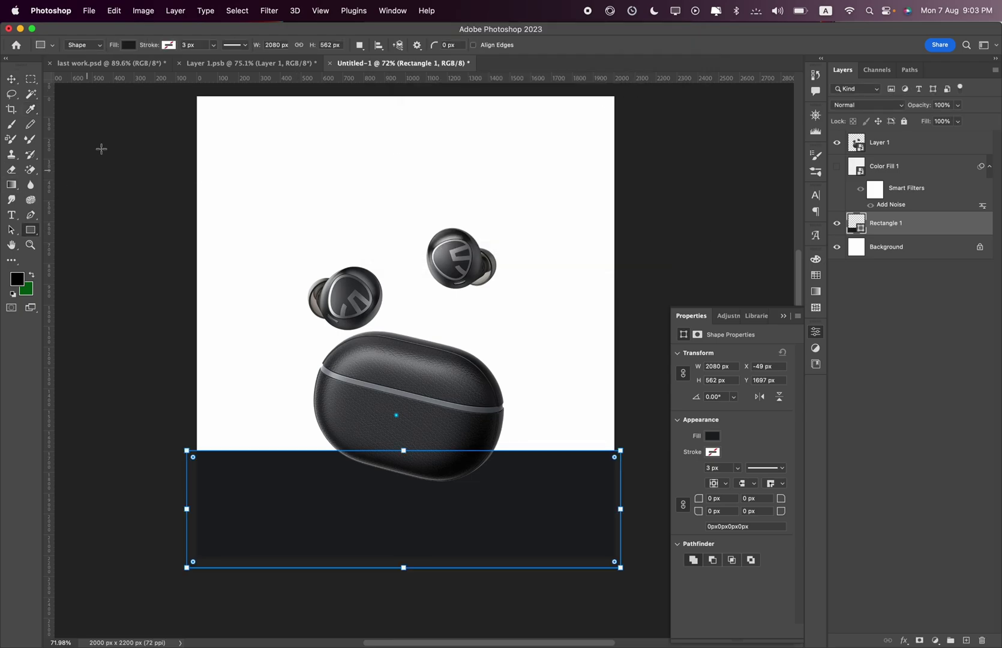
left_click(97, 48)
left_click(143, 49)
left_click(130, 45)
left_click(101, 68)
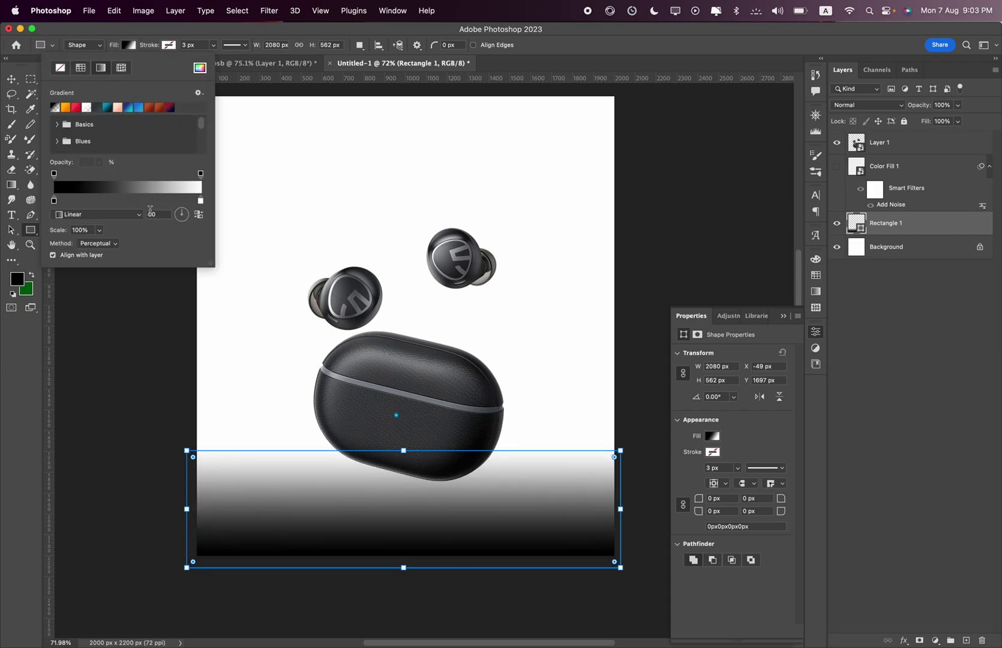
double_click(201, 202)
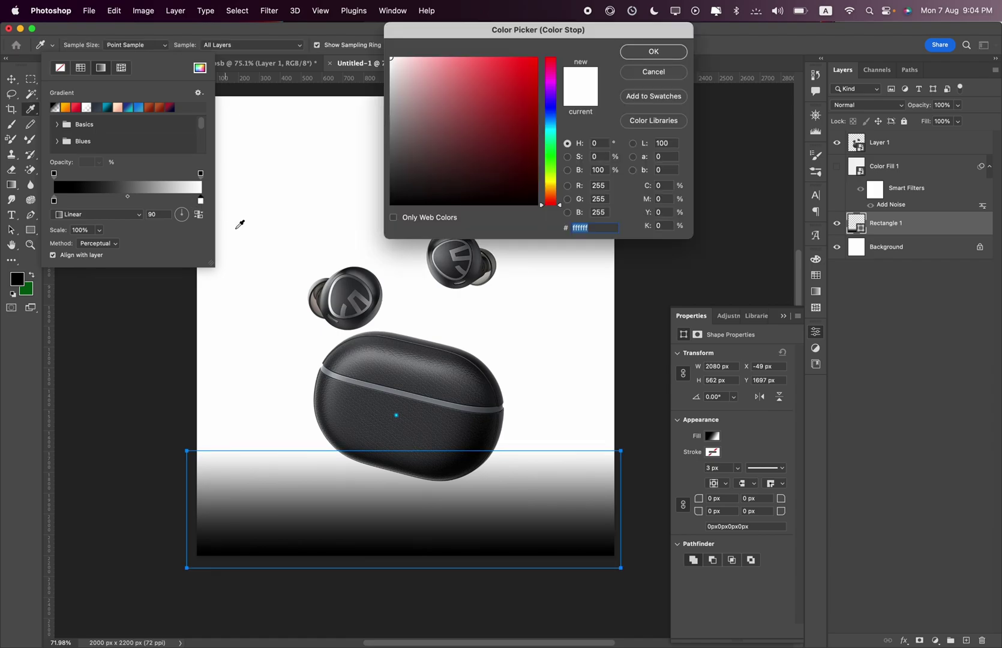
left_click(390, 190)
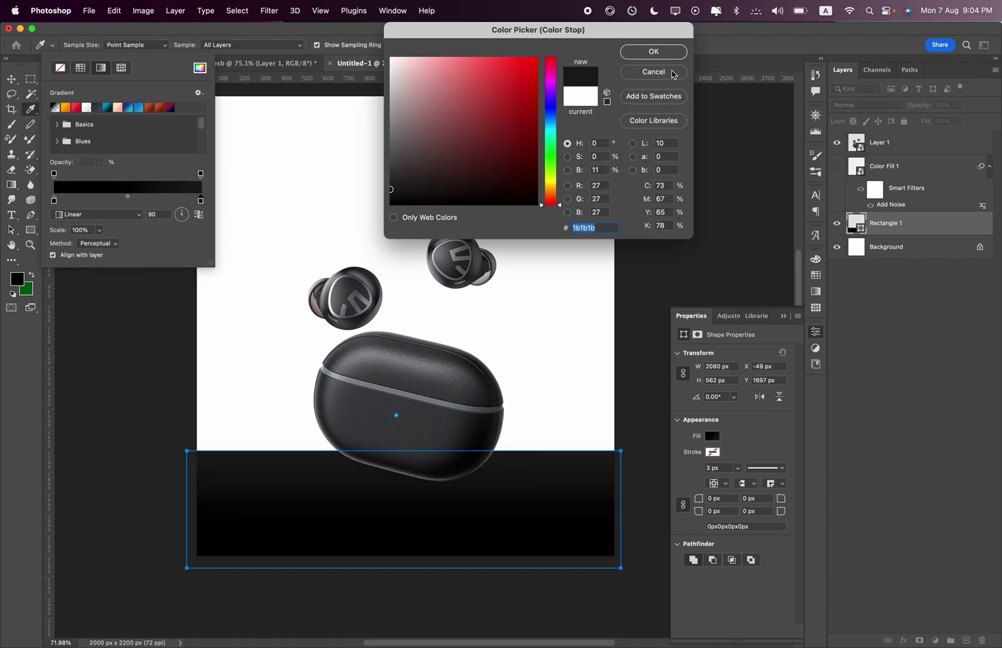
left_click(653, 52)
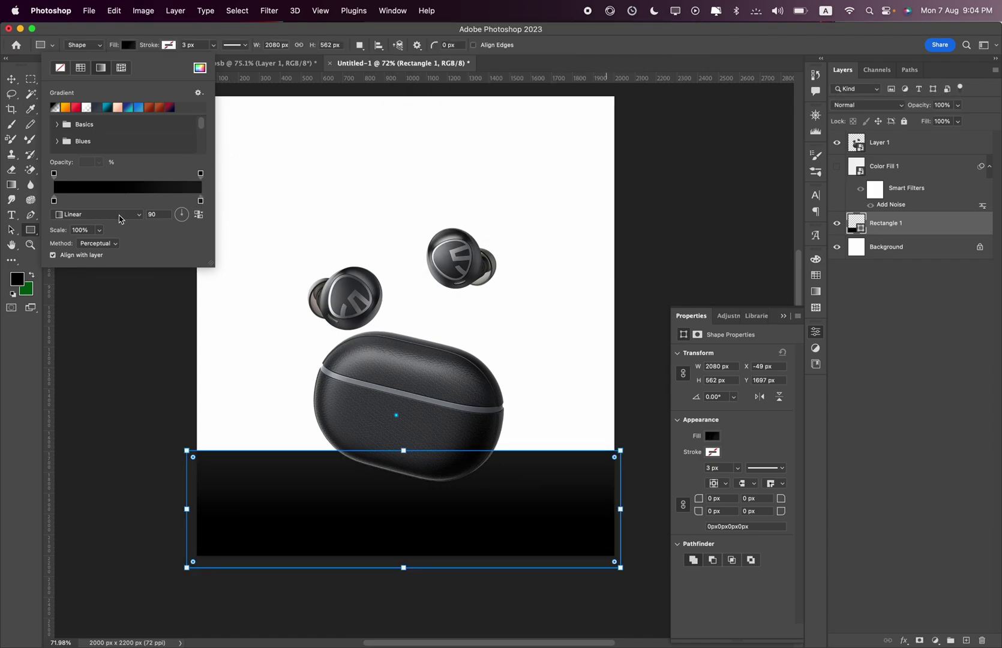
Set the other gradient stop to a very dark near-black, then show Color Fill 1 again.
double_click(54, 201)
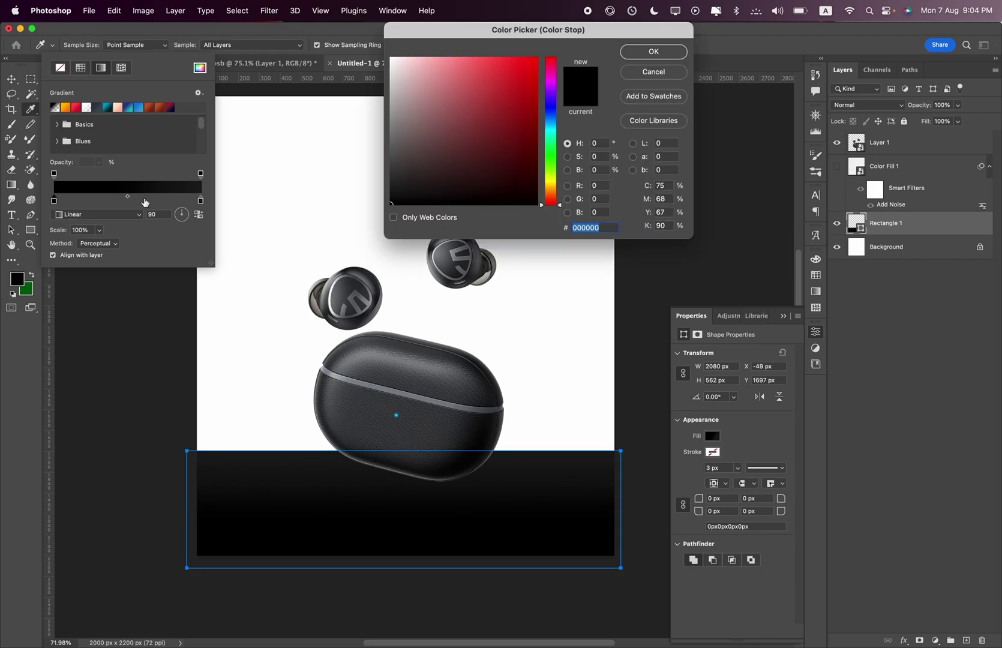
left_click(371, 180)
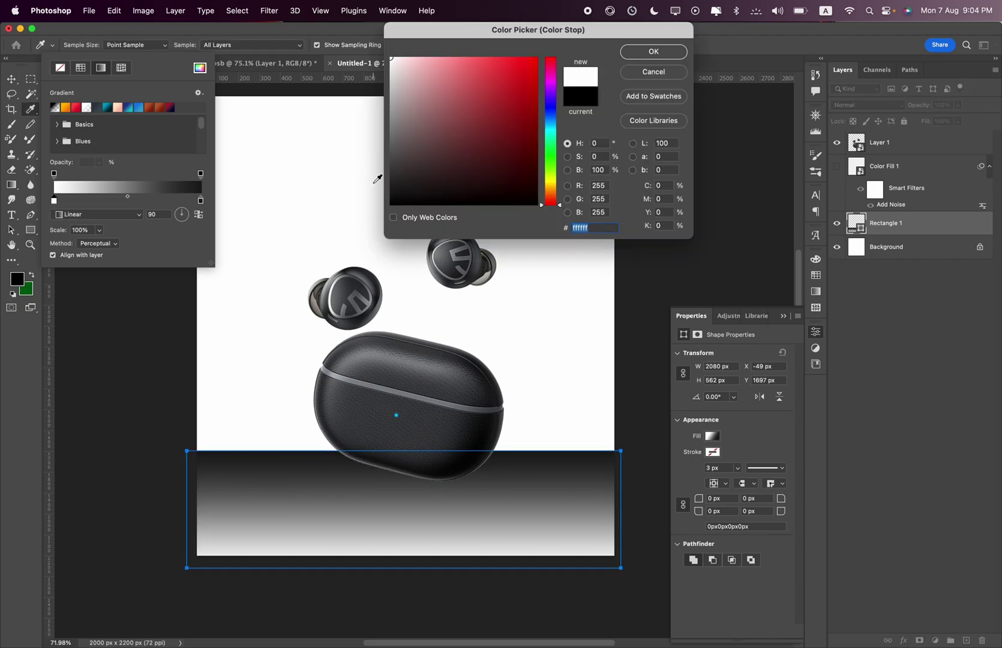
left_click(393, 202)
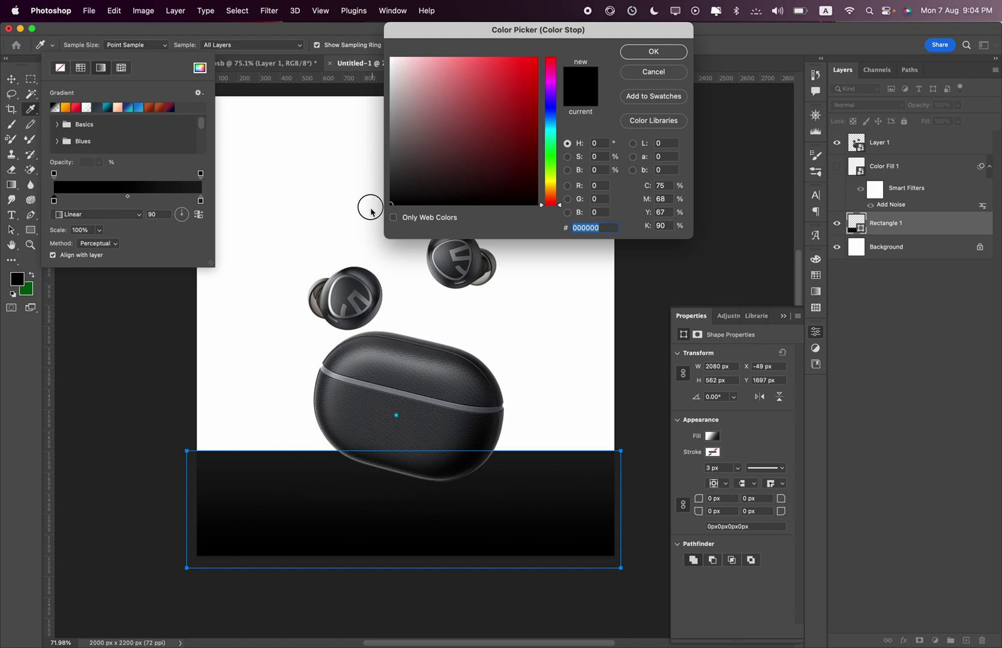
left_click_drag(371, 213, 370, 207)
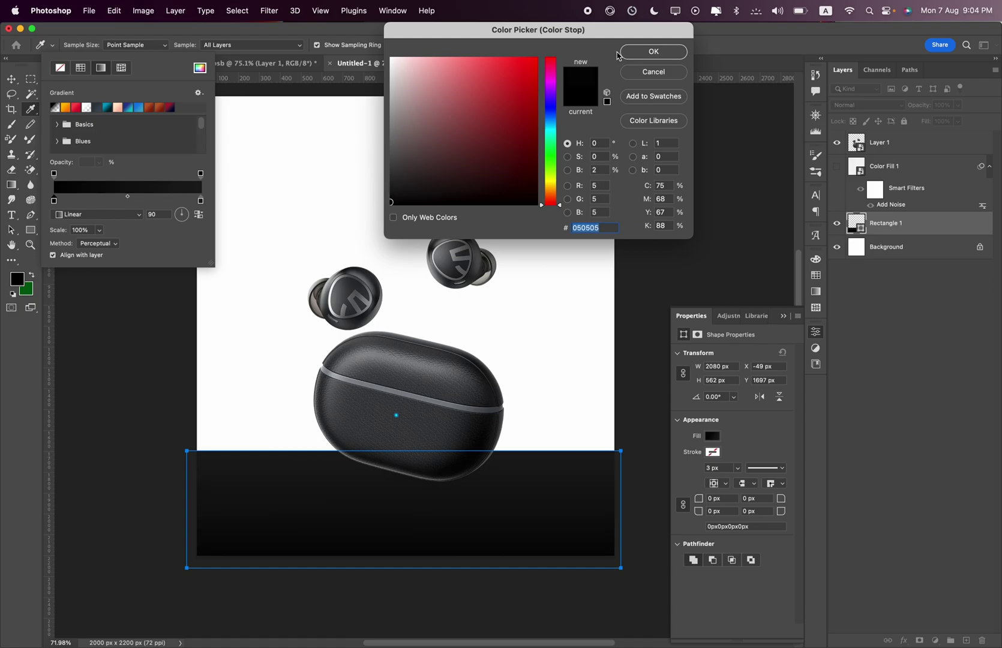
left_click(654, 52)
left_click(12, 78)
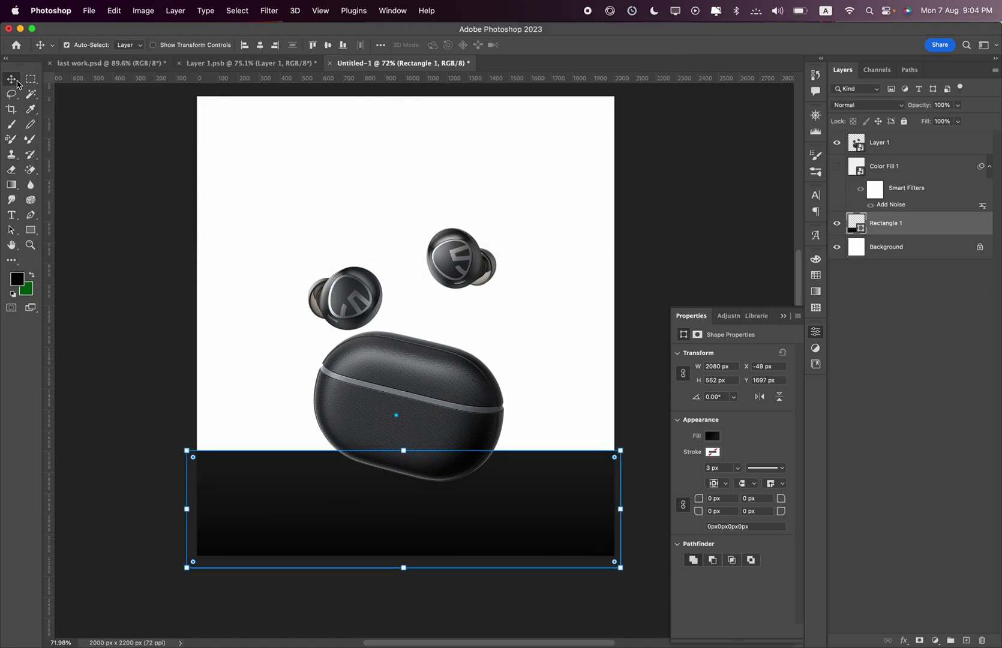
left_click(896, 166)
left_click(837, 166)
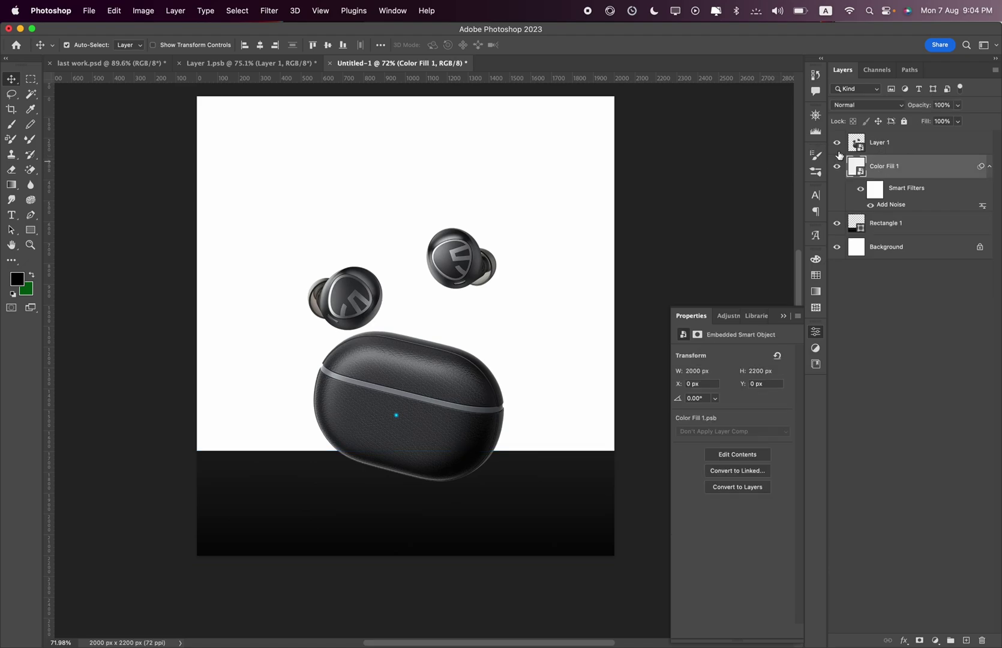
Set Color Fill 1's blend mode to Multiply to grain the white backdrop.
left_click(845, 106)
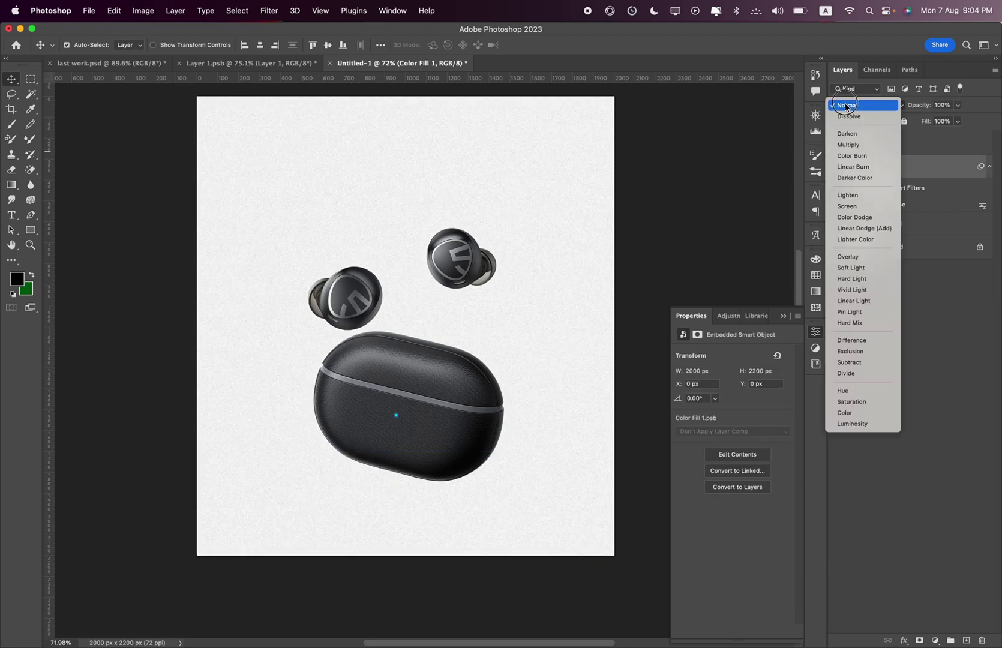
left_click(851, 144)
scroll(485, 538, "up", 5)
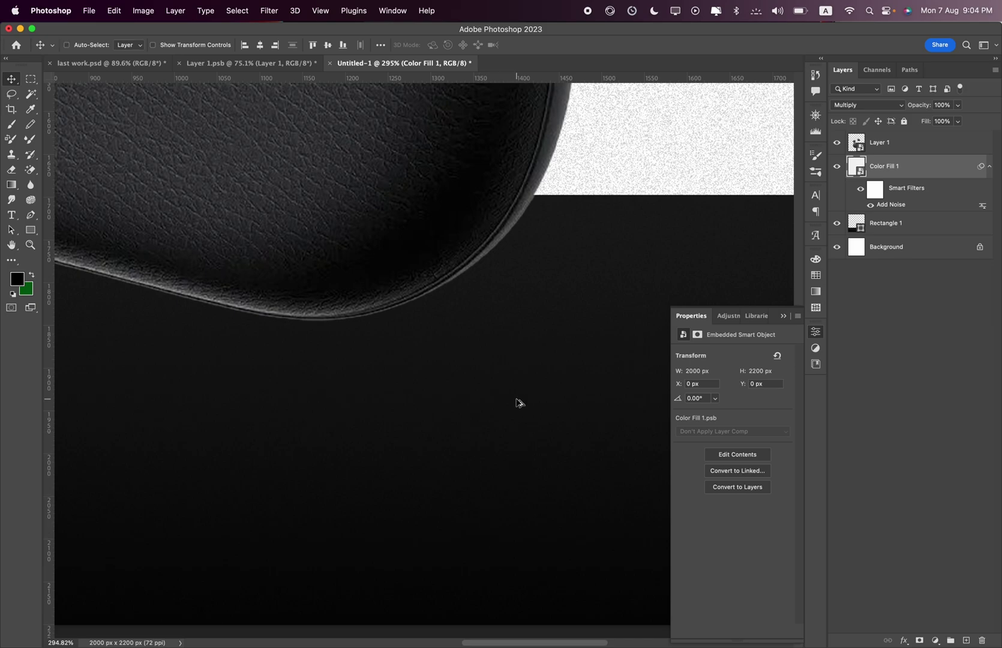
scroll(519, 405, "down", 2)
scroll(442, 357, "down", 3)
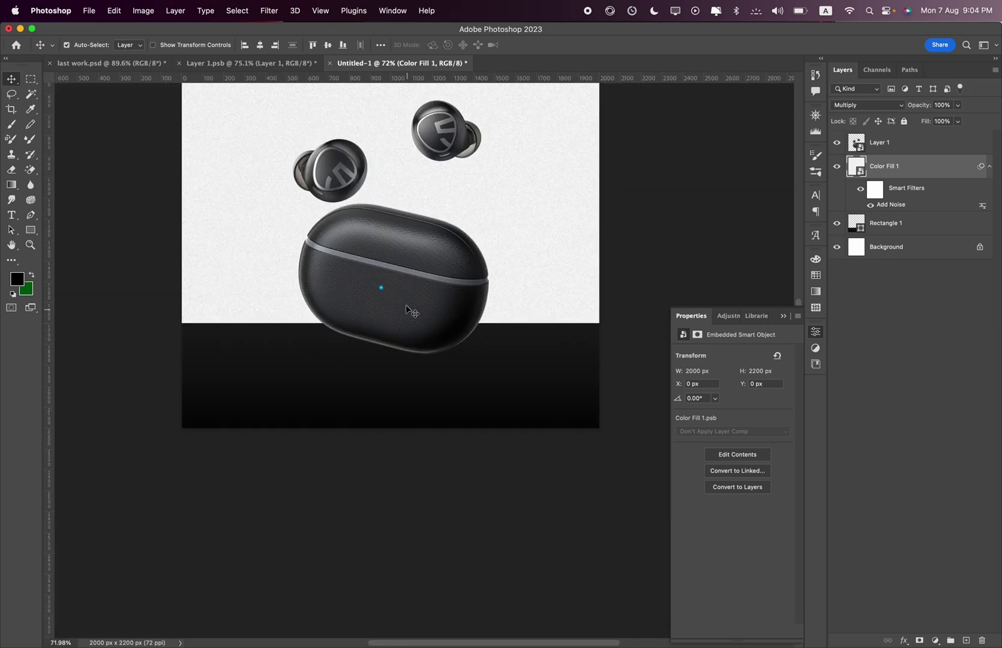
scroll(426, 249, "up", 2)
Move the earbuds and case layer higher on the poster.
left_click(871, 145)
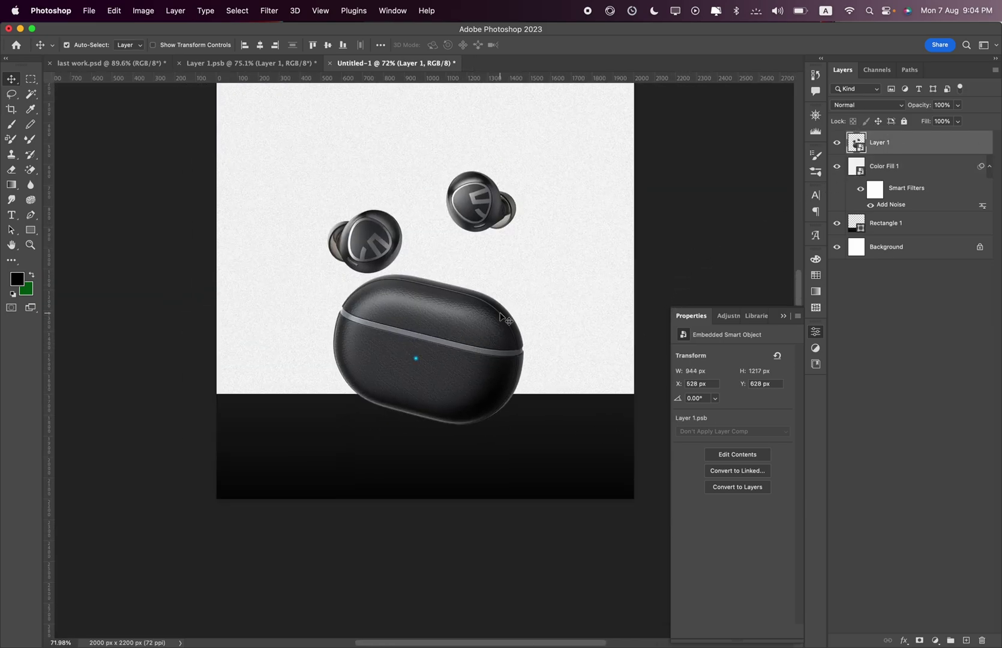
left_click_drag(468, 345, 468, 279)
left_click(913, 227)
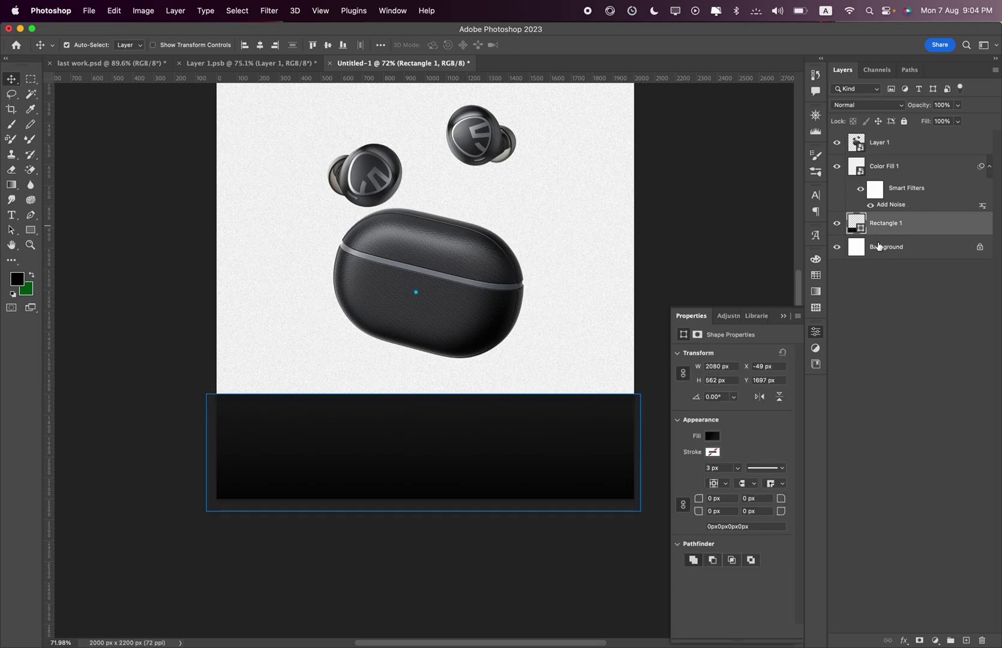
Duplicate Rectangle 1 and transform the copy into a thin 2080×177 px strip higher up.
key("ctrl+j")
key("ctrl+t")
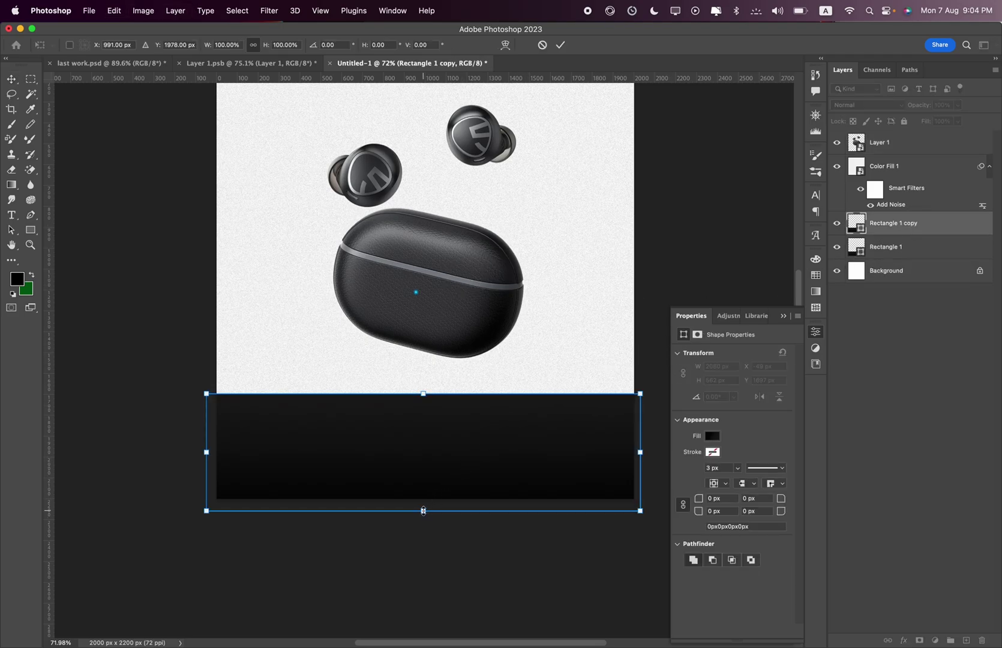
left_click_drag(423, 510, 423, 431)
left_click_drag(485, 421, 482, 386)
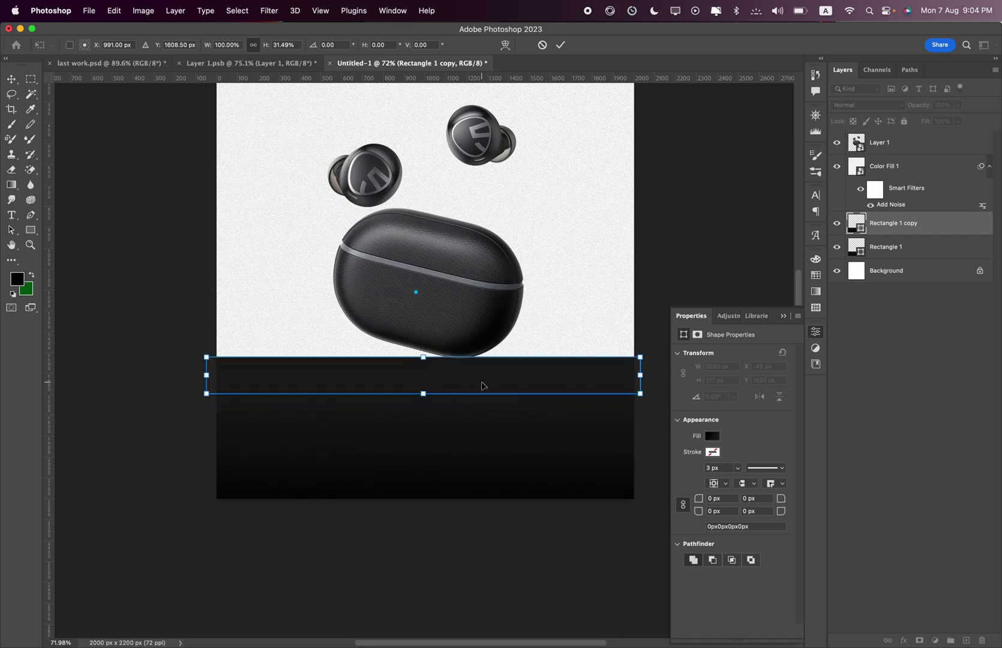
key("Return")
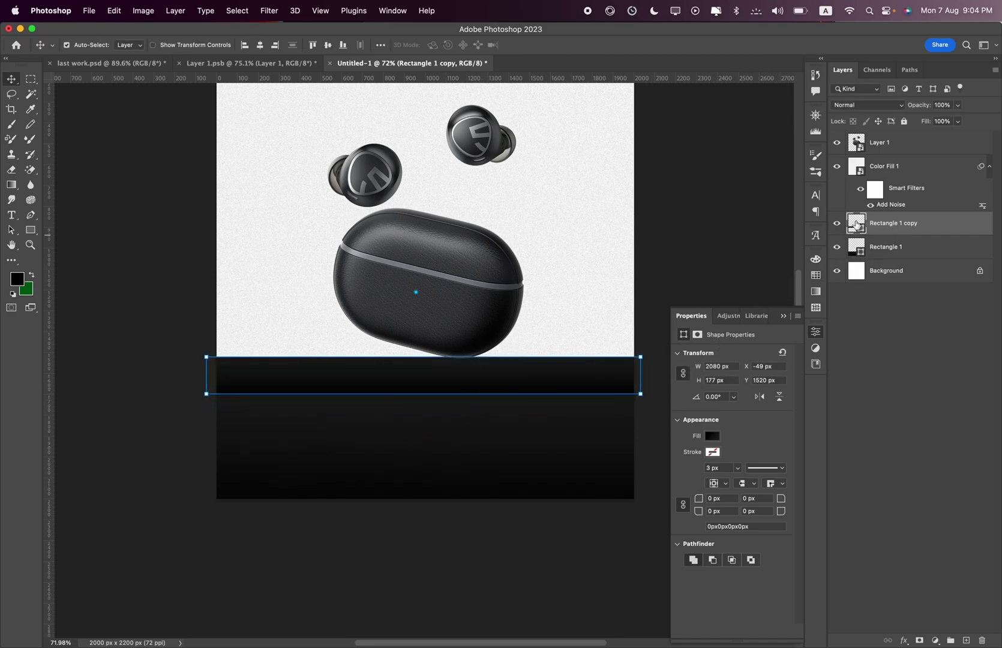
Replace the strip's gradient with a solid grey fill sampled from the earbud case.
double_click(859, 225)
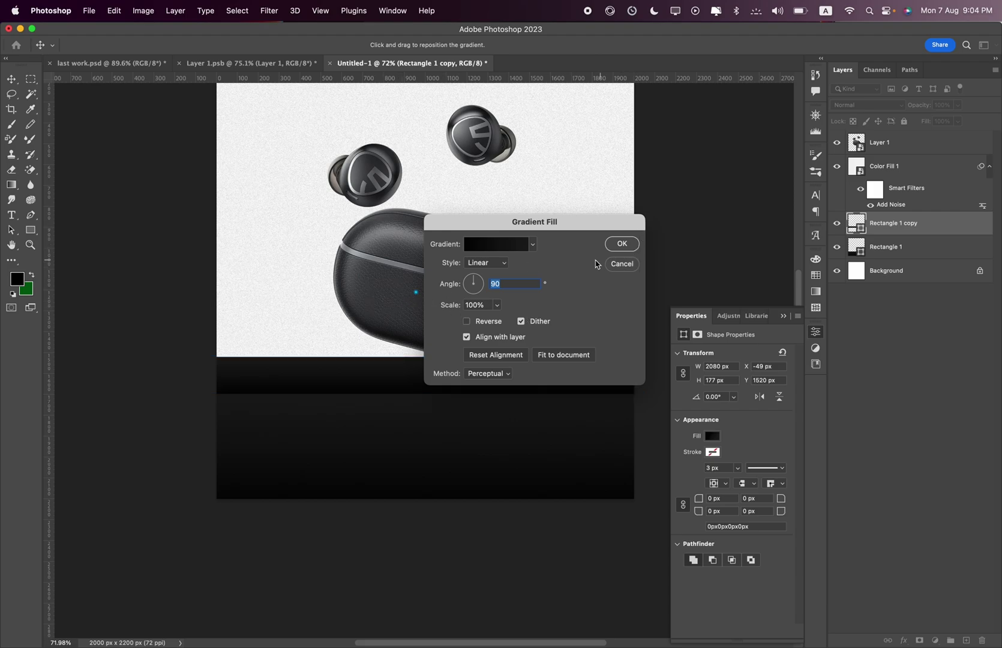
left_click(621, 264)
left_click(31, 230)
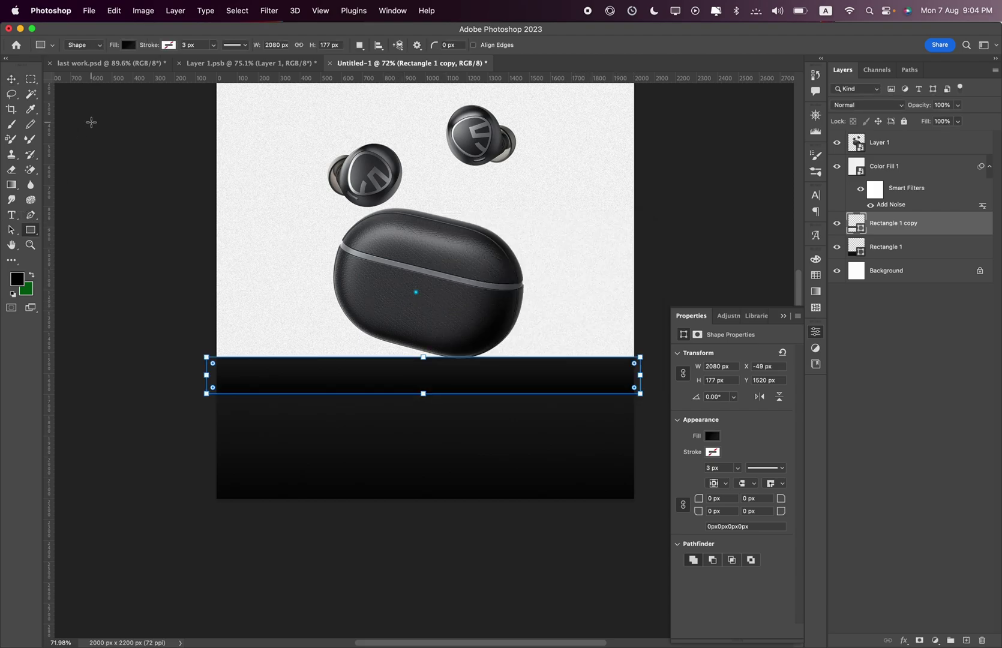
left_click(128, 45)
left_click(60, 67)
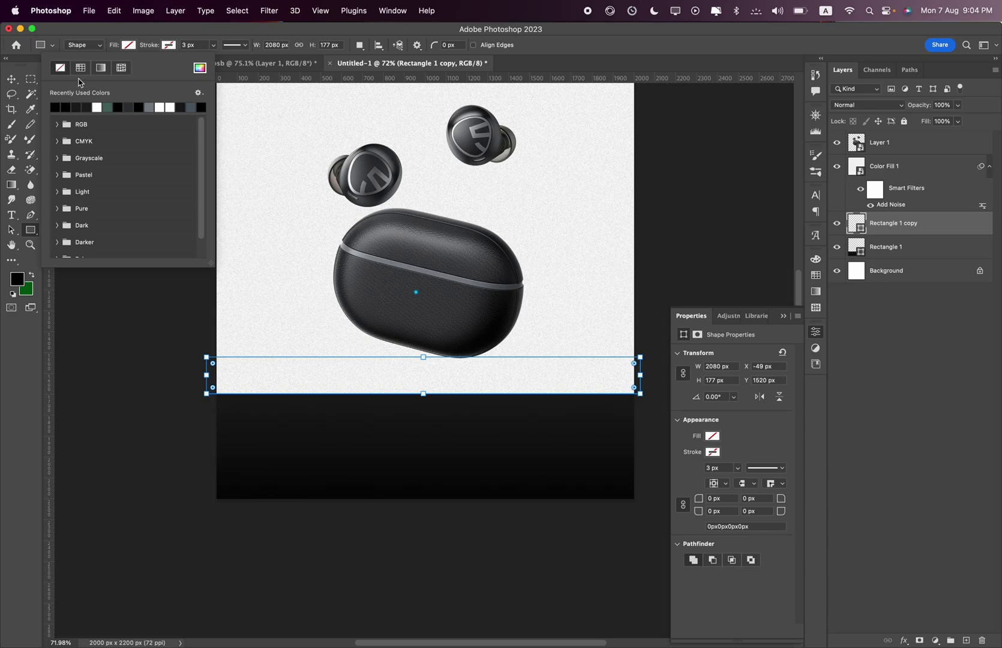
left_click(80, 68)
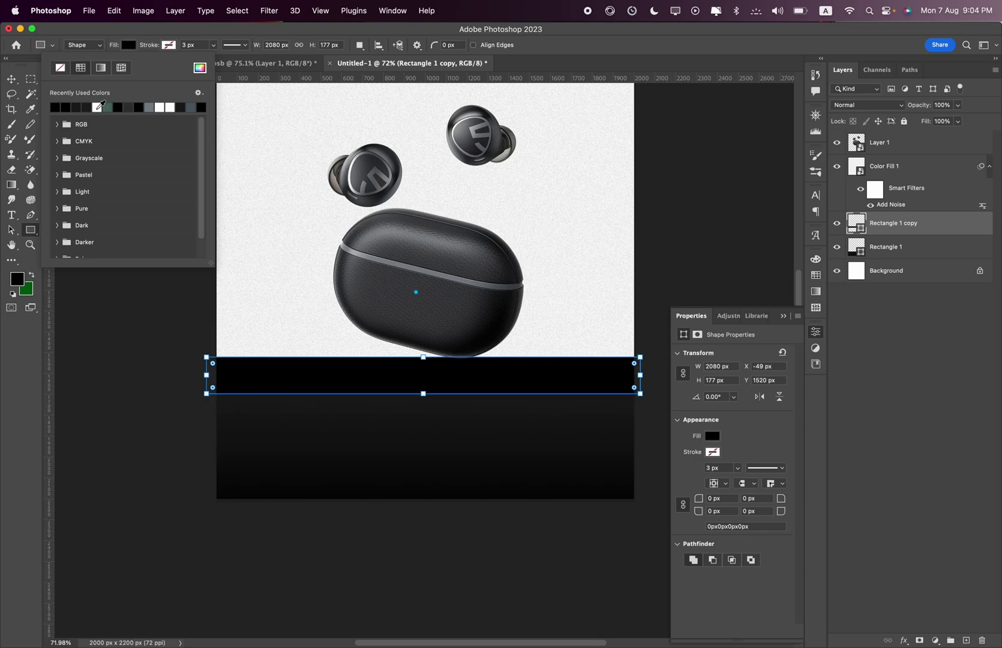
double_click(858, 225)
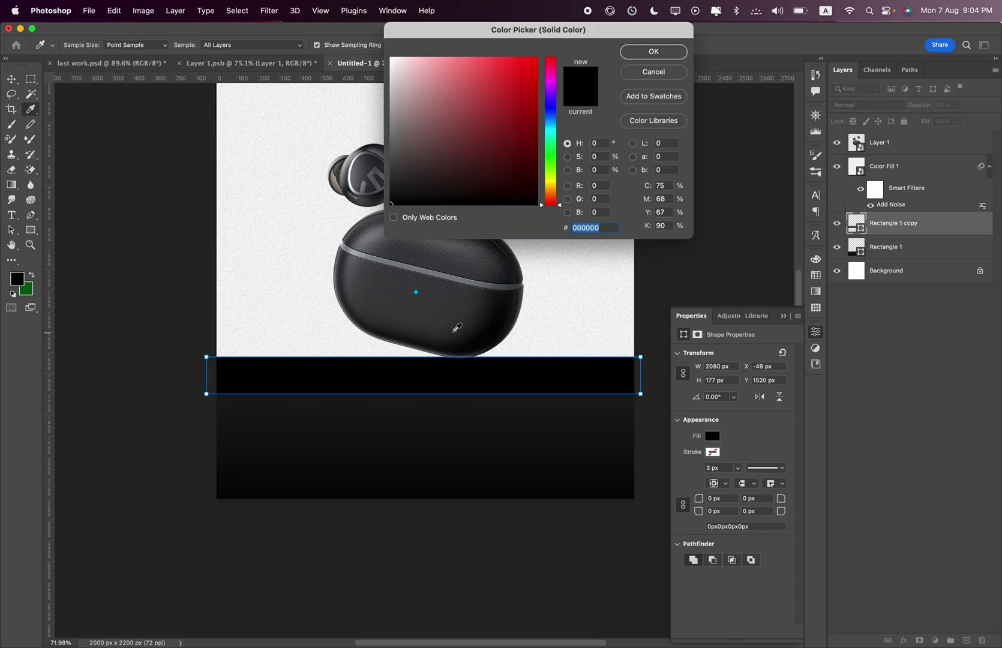
left_click(447, 307)
left_click(653, 51)
left_click(11, 79)
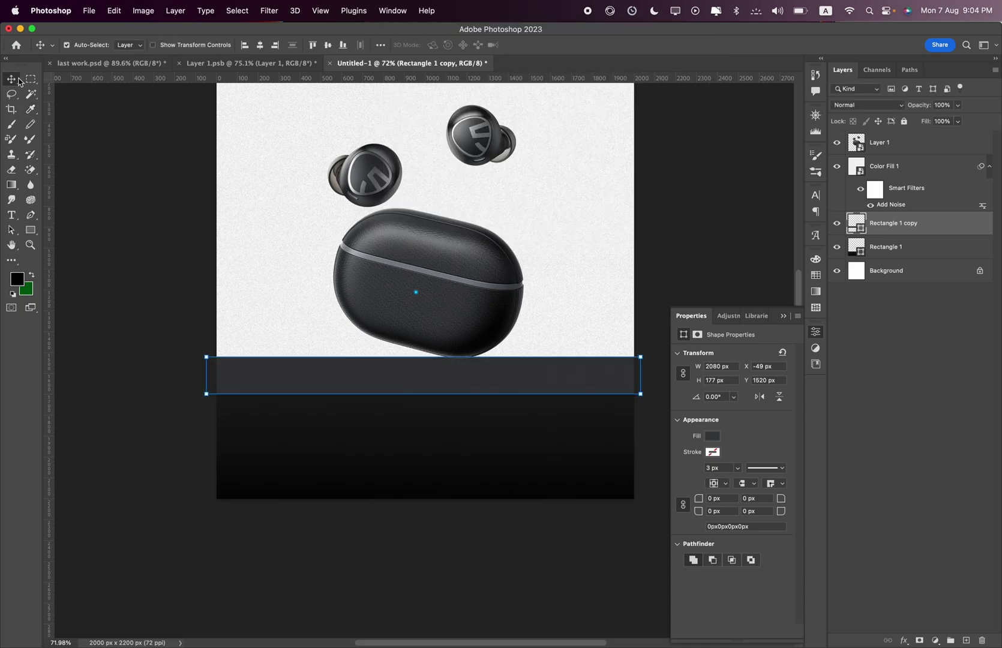
left_click(114, 167)
Refine the upper band's fill colour to exactly #303030.
scroll(495, 380, "up", 3)
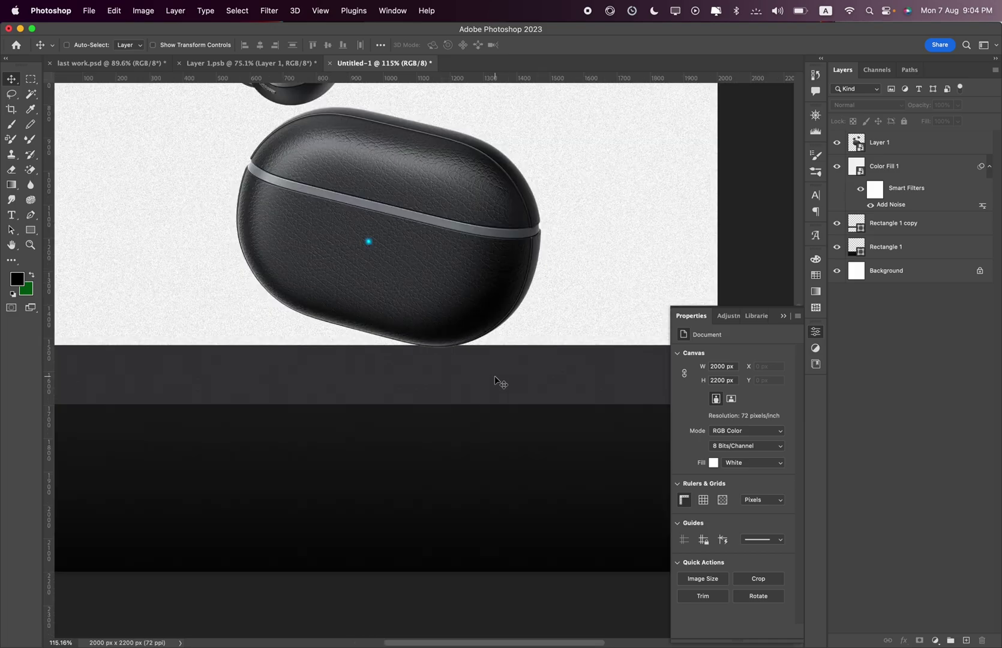
double_click(855, 223)
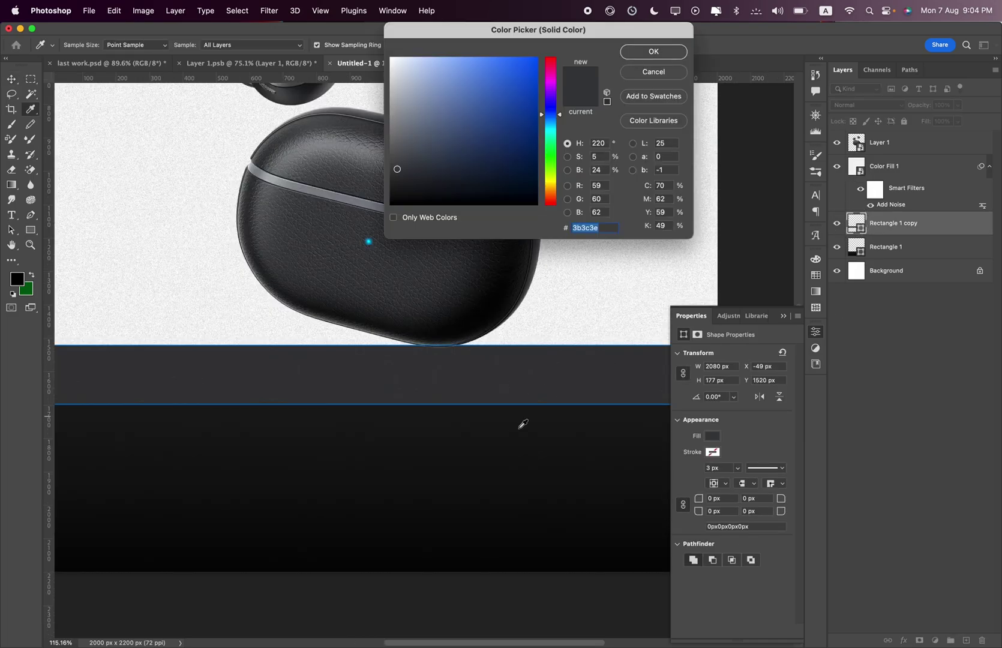
left_click(518, 419)
left_click(390, 178)
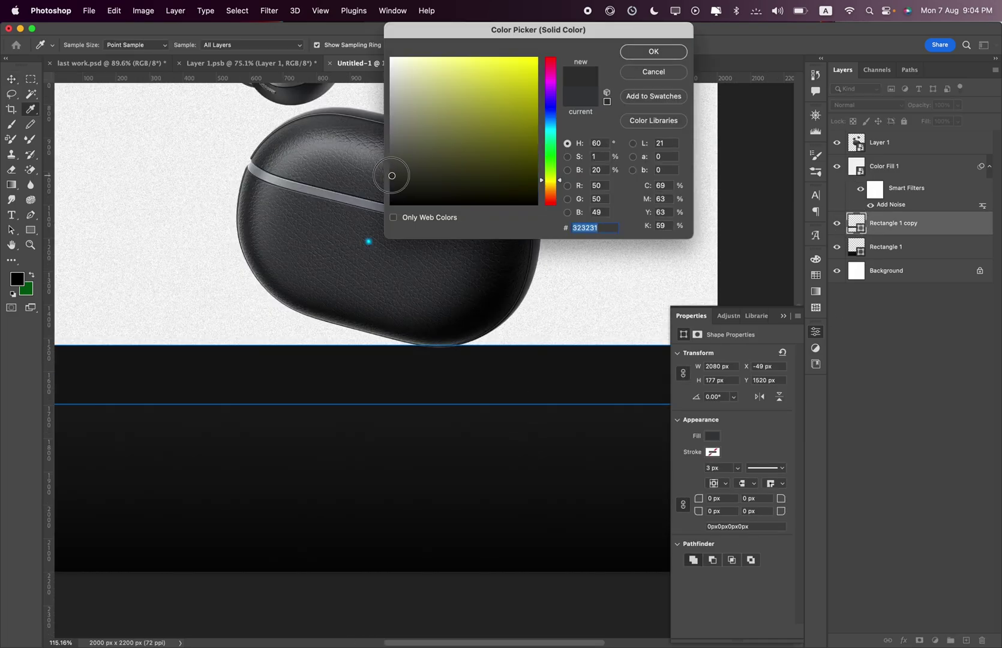
left_click_drag(390, 179, 393, 174)
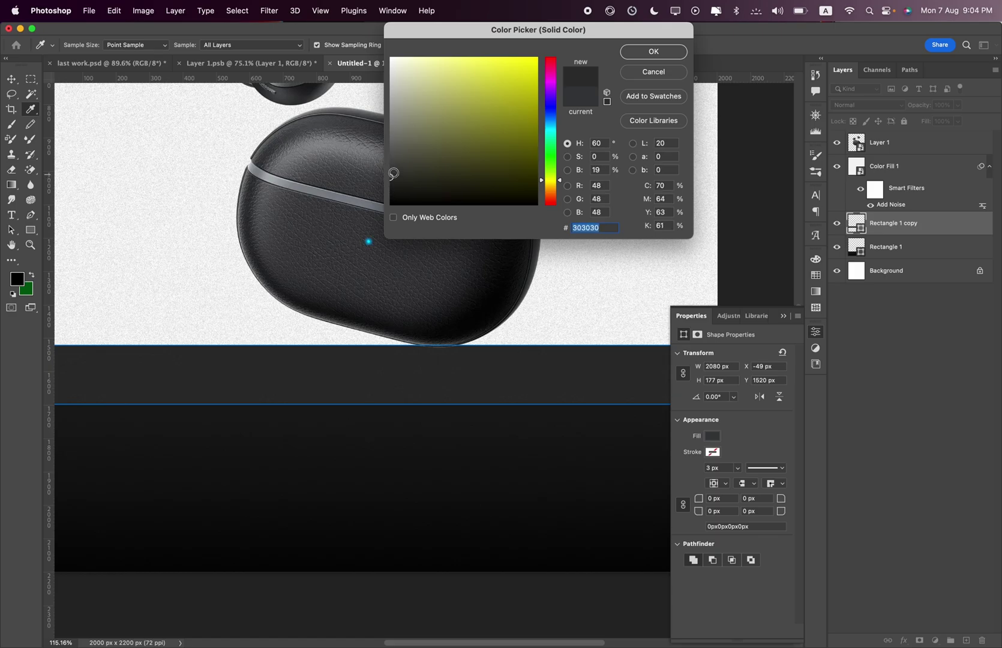
left_click(649, 62)
scroll(593, 285, "down", 3)
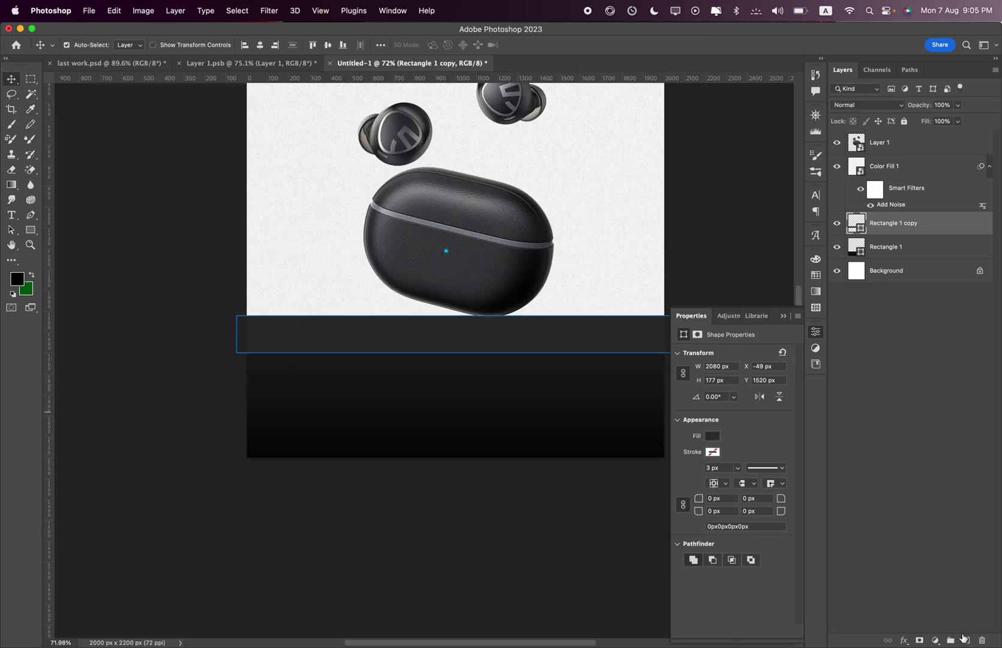
left_click(968, 640)
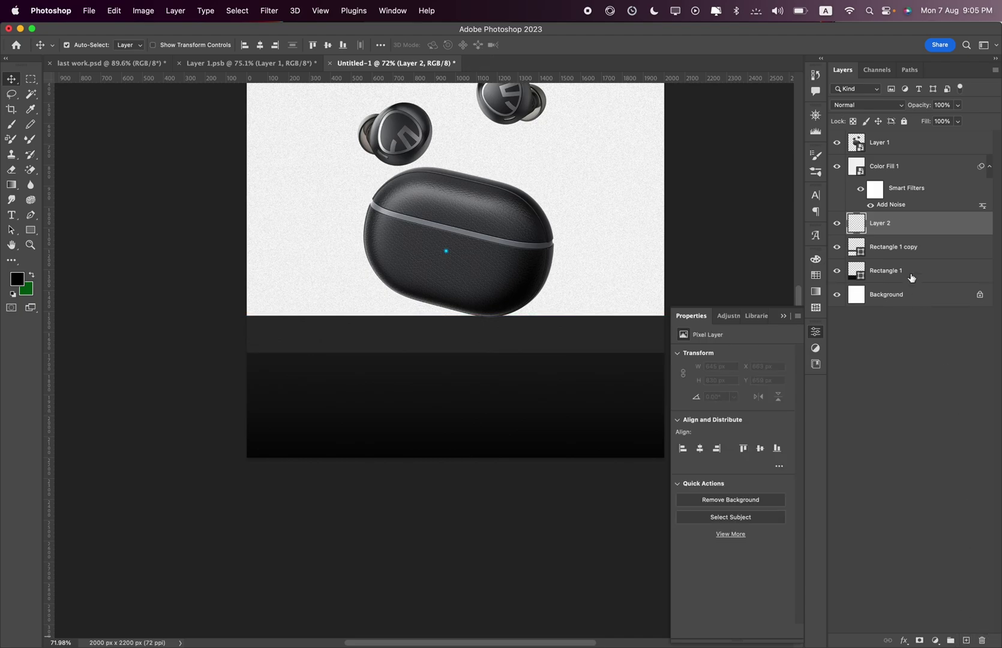
Clip a new layer to the band and draw a black gradient darkening its left end.
left_click(900, 235, "alt")
left_click(11, 185)
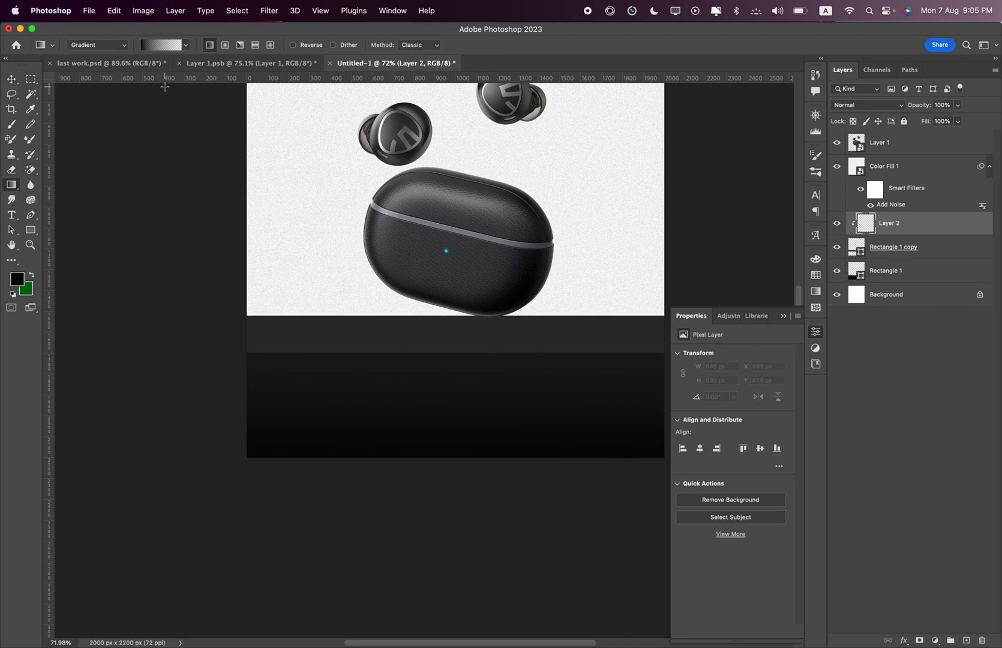
left_click_drag(245, 314, 371, 326)
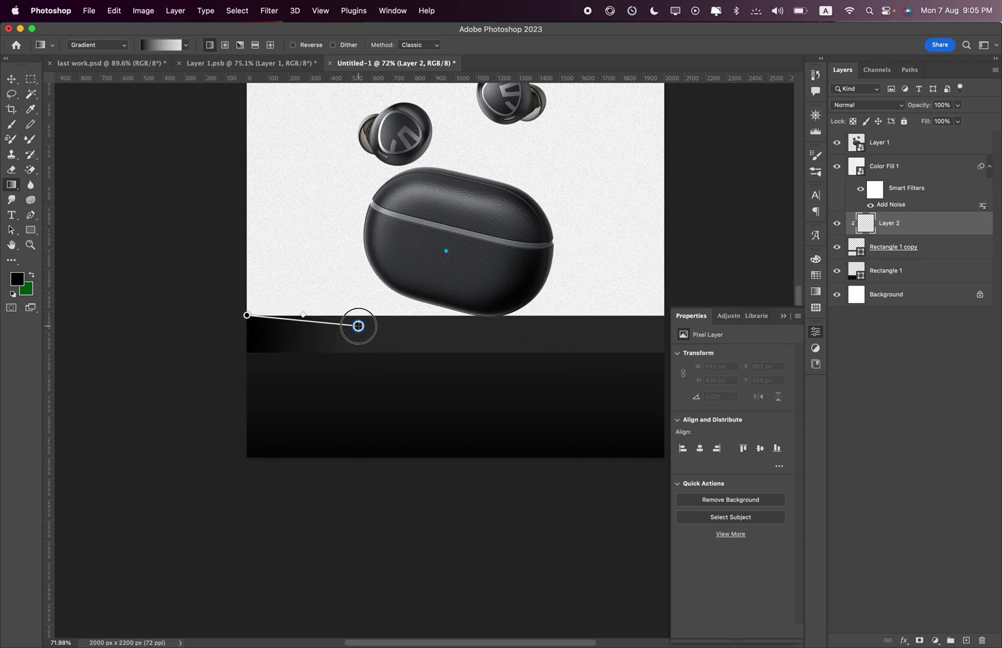
scroll(371, 327, "right", 2)
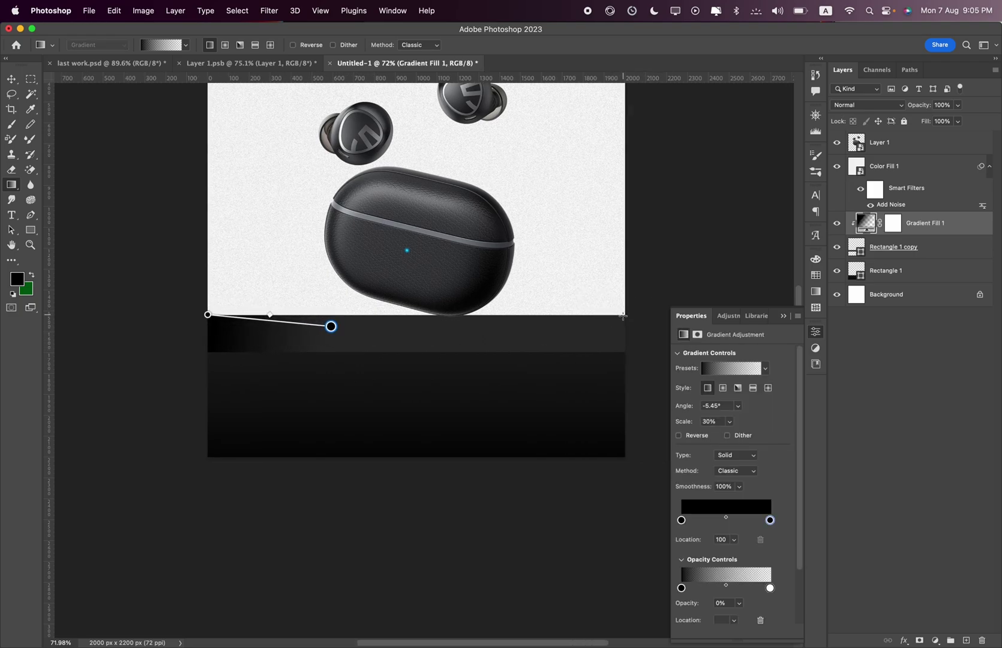
left_click_drag(624, 316, 522, 341)
key("super+z")
Add another clipped layer with a gradient darkening the band's right end.
left_click(967, 640)
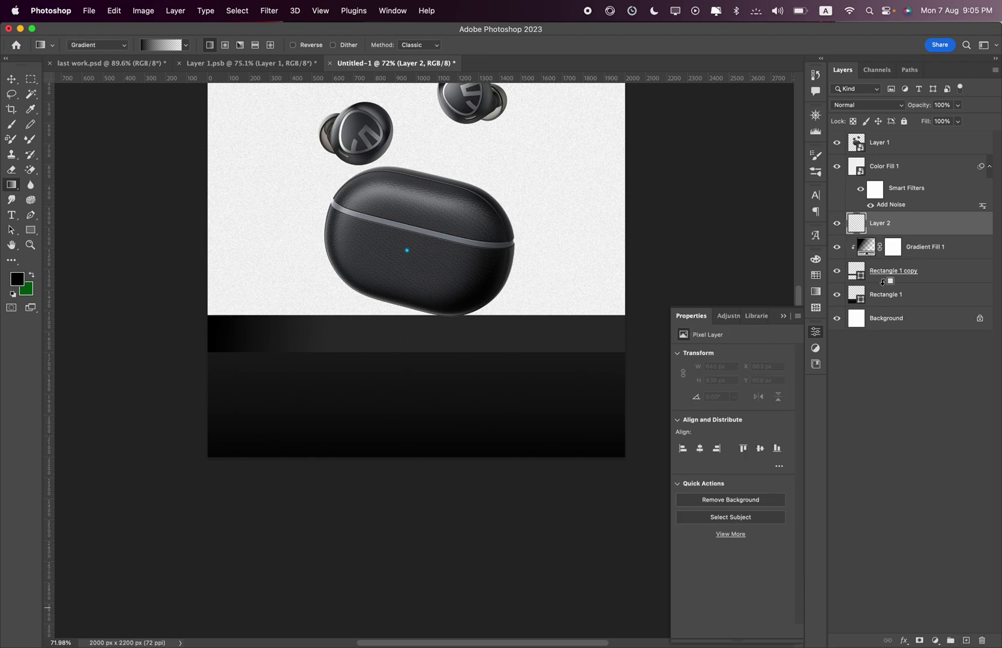
left_click(882, 234, "alt")
left_click_drag(622, 310, 510, 339)
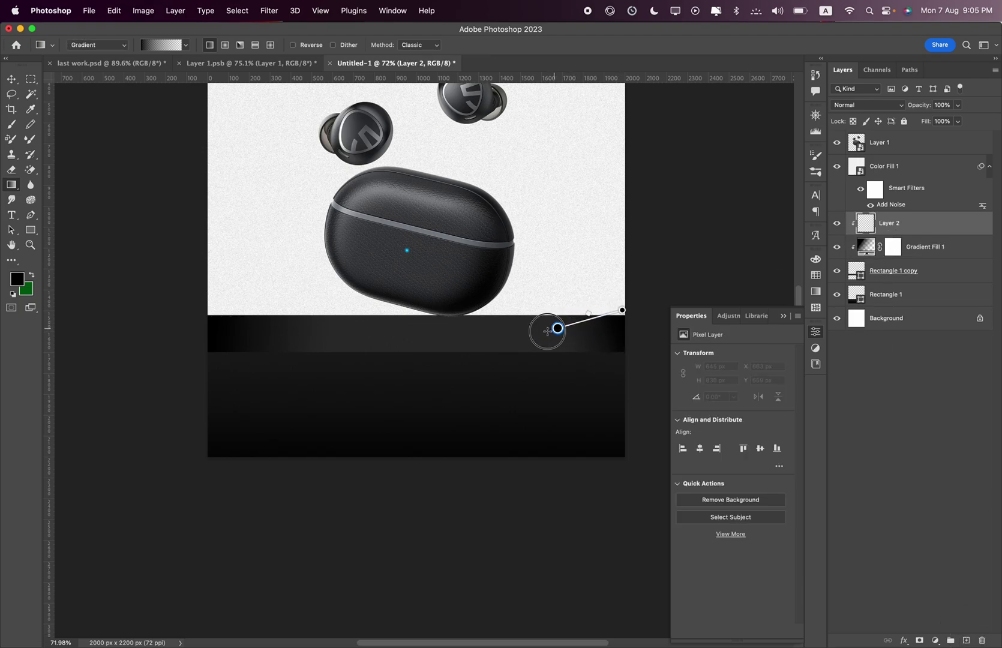
left_click_drag(510, 338, 495, 337)
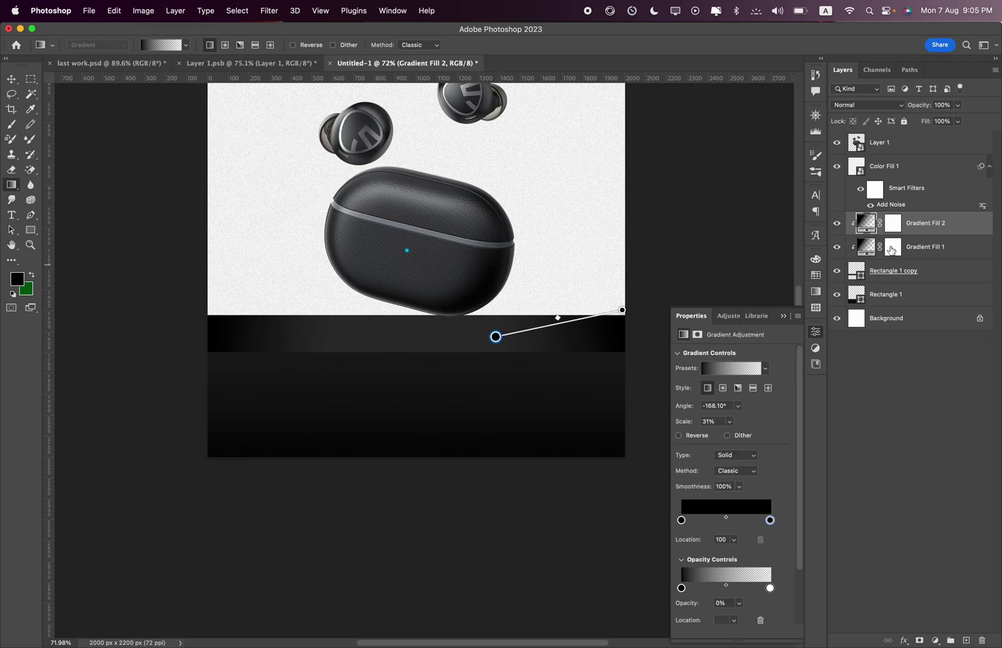
Group both gradients, convert to a smart object, clip to the band, and set 42% opacity.
key("super+g")
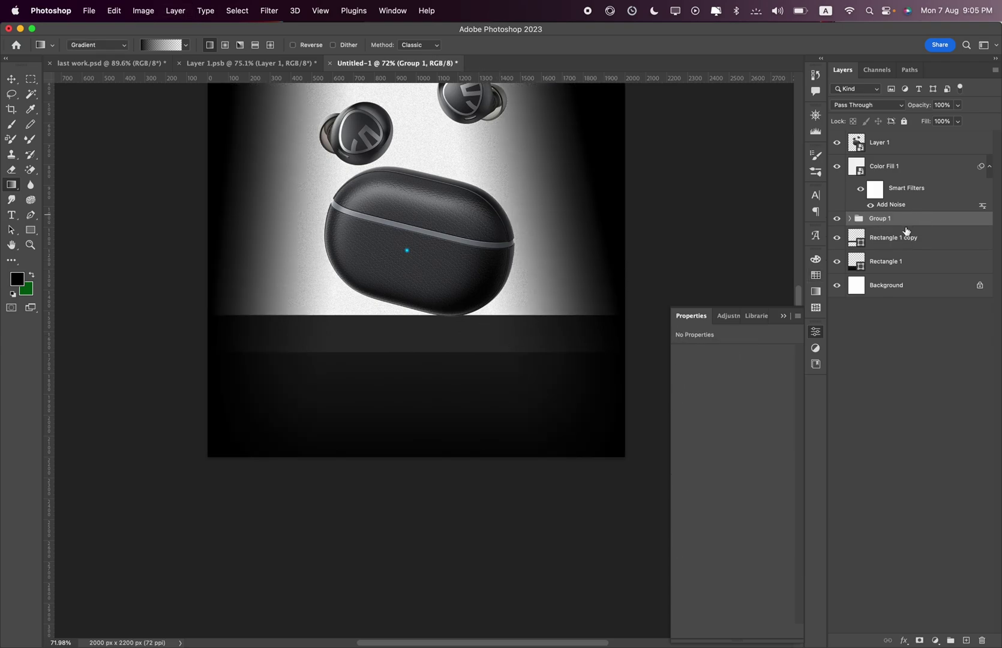
left_click(909, 237)
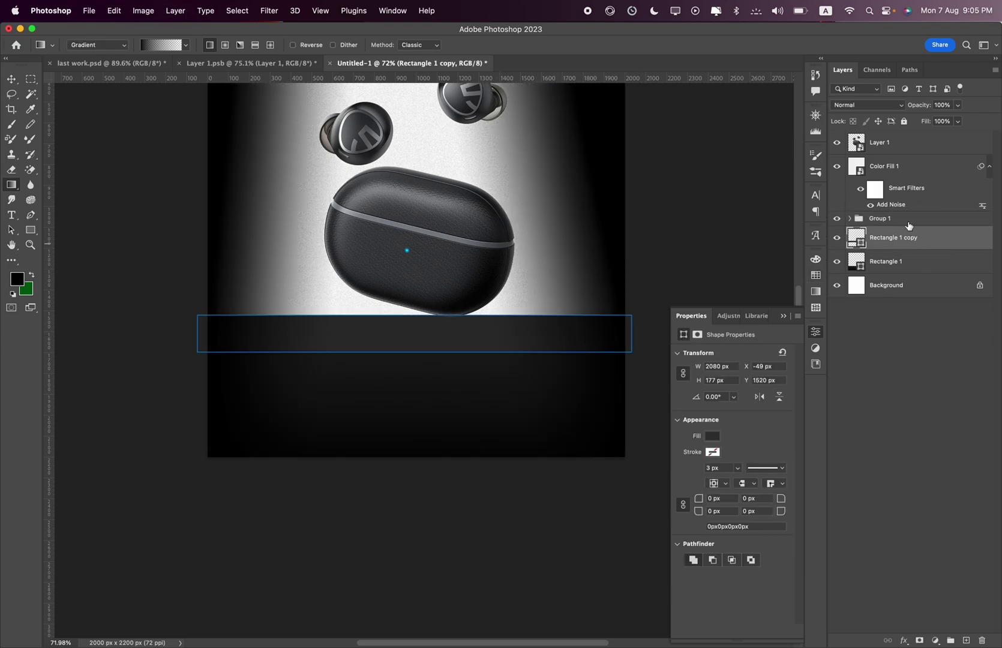
right_click(911, 229)
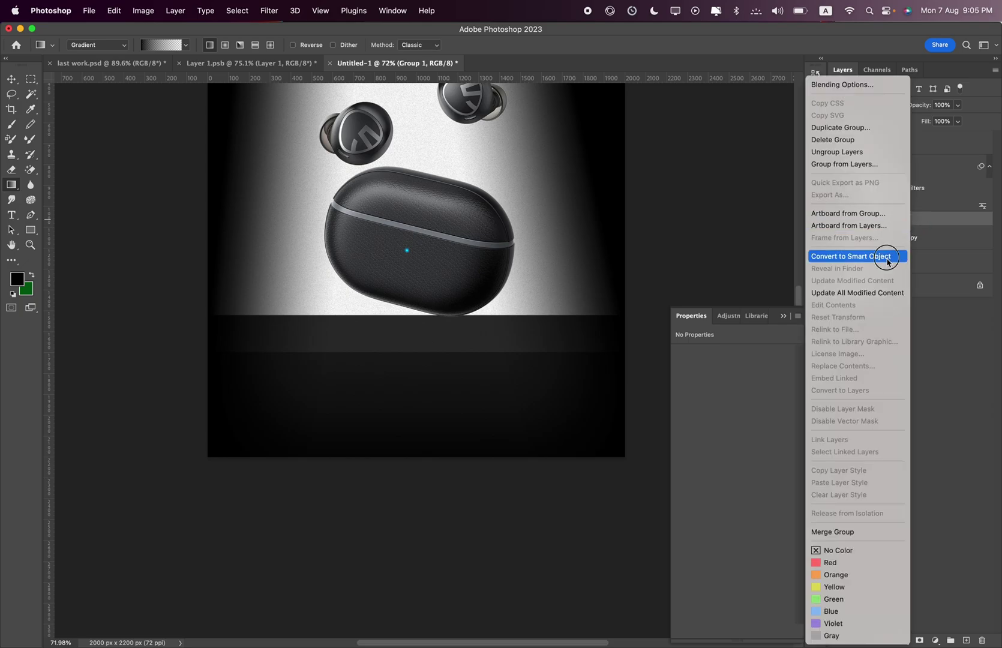
left_click(888, 259)
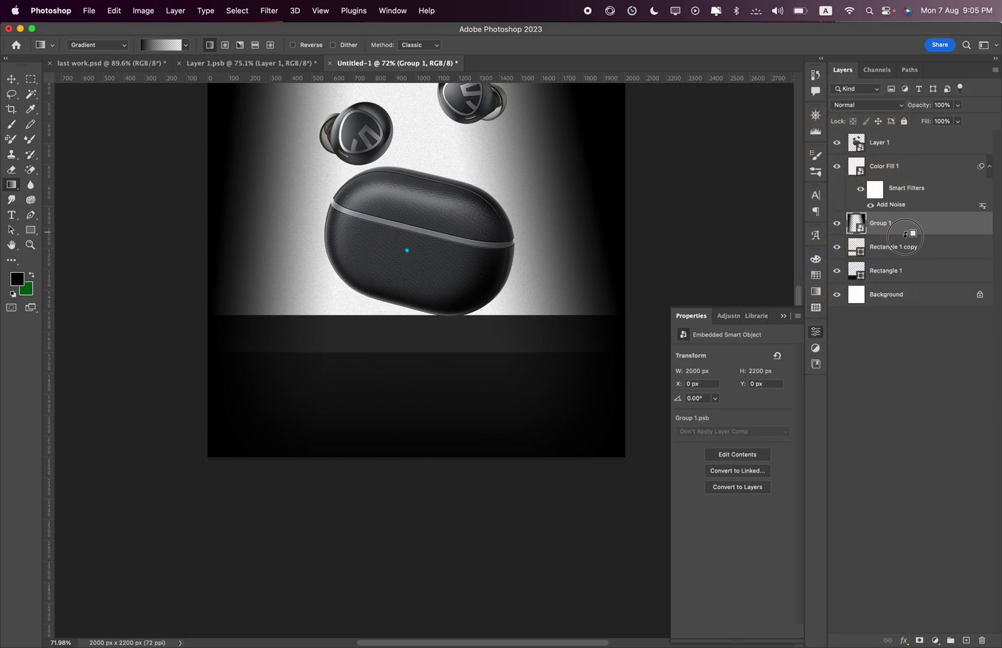
left_click(905, 234, "alt")
left_click(959, 106)
left_click_drag(940, 123, 930, 124)
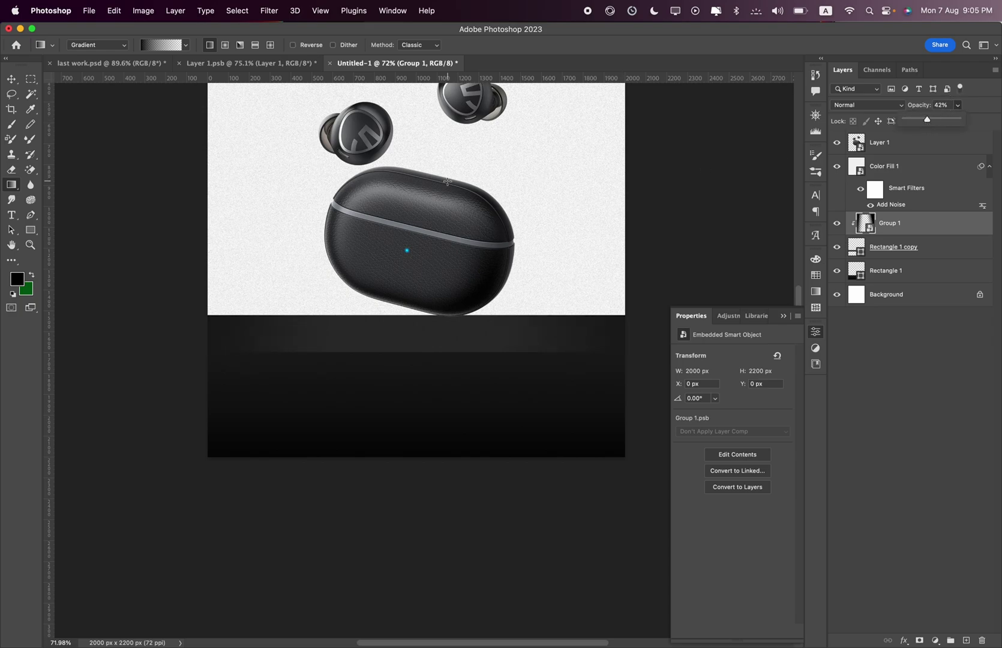
scroll(331, 279, "up", 2)
left_click(876, 255)
scroll(303, 412, "up", 3)
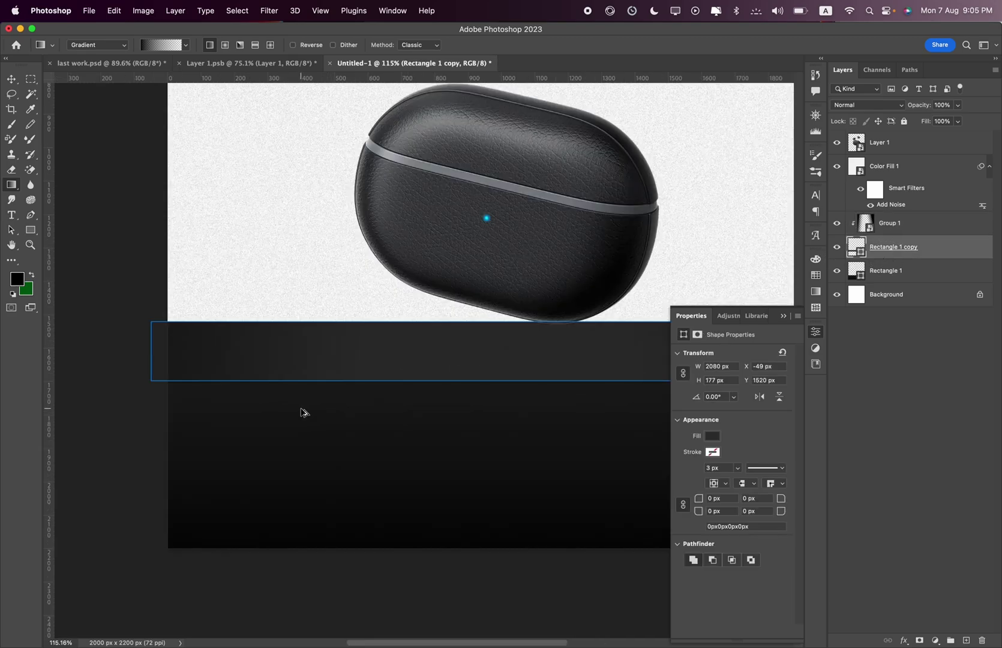
Convert the Rectangle 1 copy band to a smart object, then rasterize it.
right_click(922, 250)
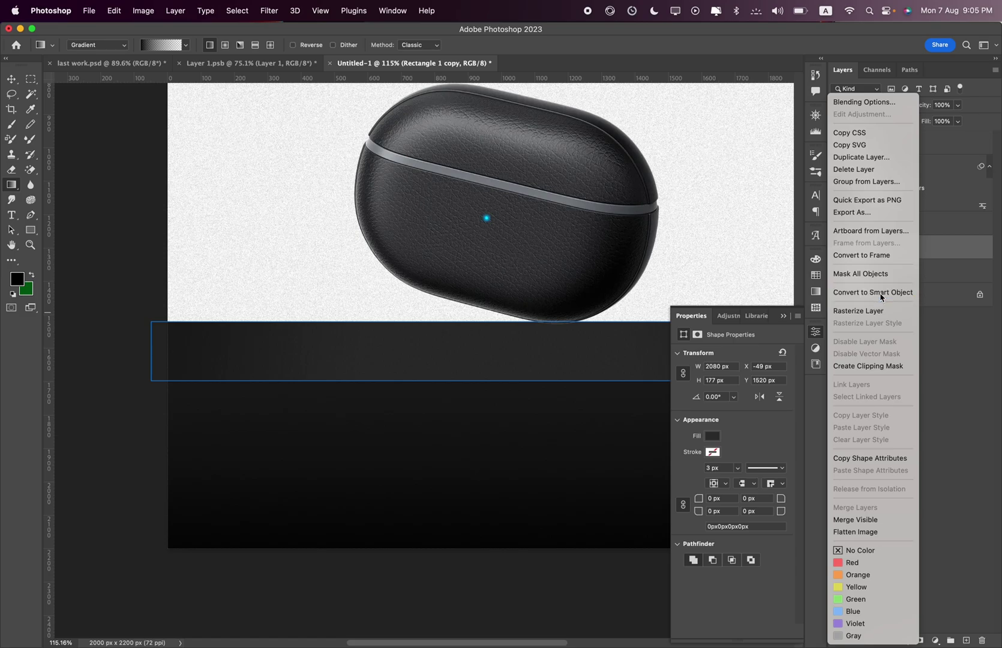
left_click(879, 292)
right_click(909, 251)
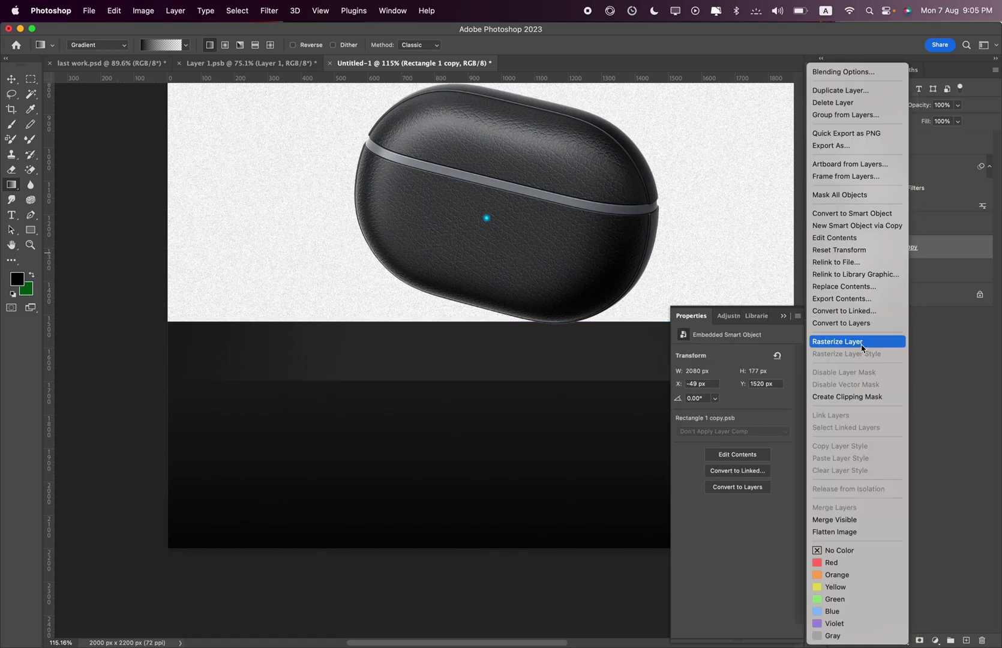
left_click(862, 342)
Look over the lower band's gradient fill and the upper band's layer styles, leaving both unchanged.
left_click_drag(641, 294, 612, 280)
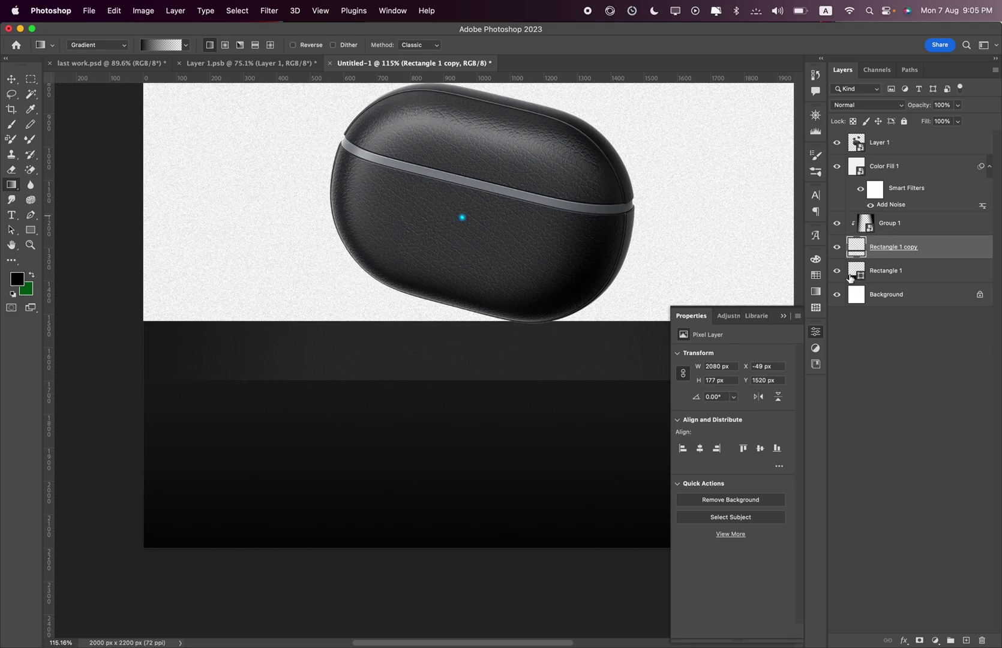
double_click(850, 278)
left_click(621, 266)
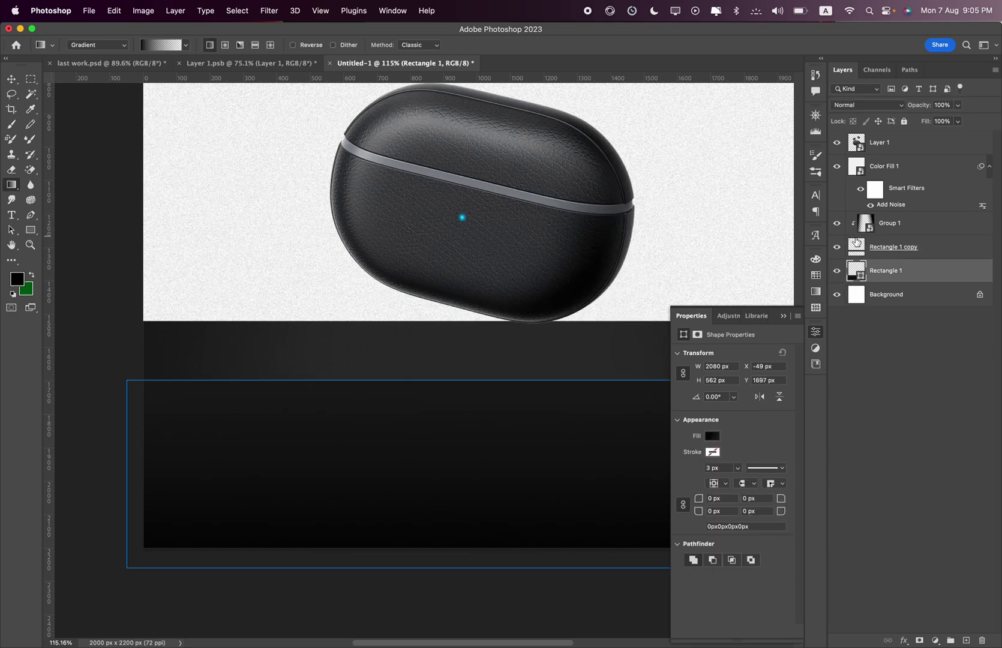
double_click(851, 252)
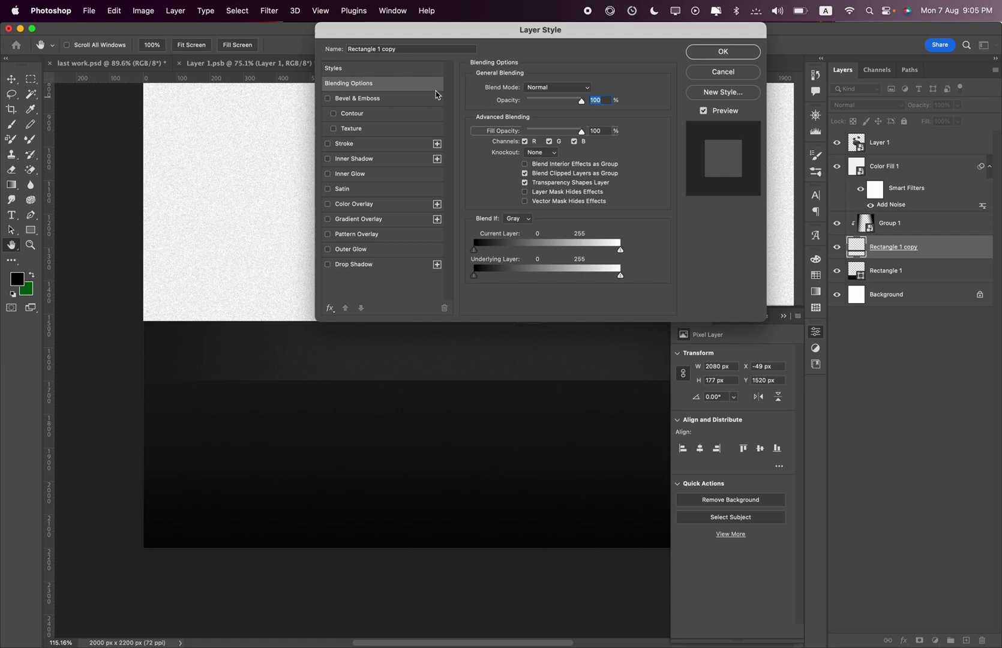
left_click(728, 76)
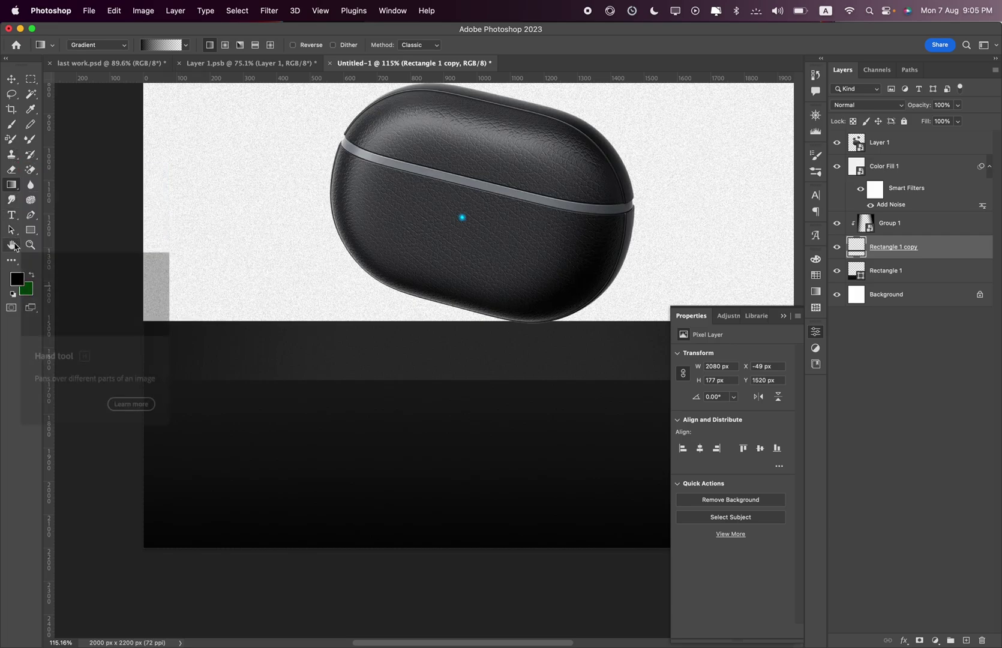
Blur the upper band's top edge where it meets the backdrop.
left_click(31, 187)
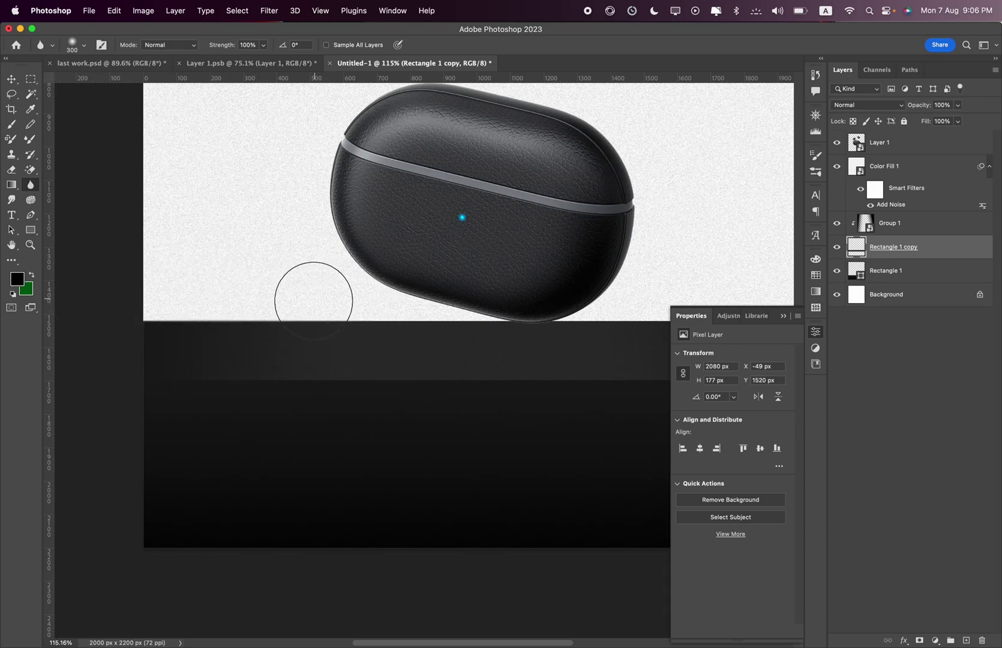
left_click(537, 298)
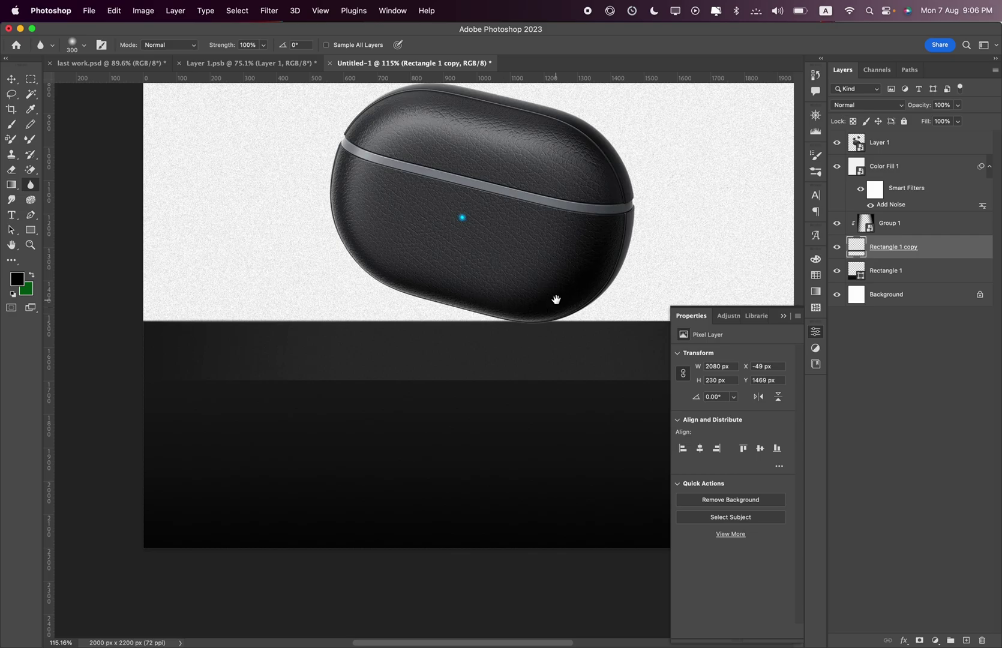
left_click_drag(553, 298, 425, 284)
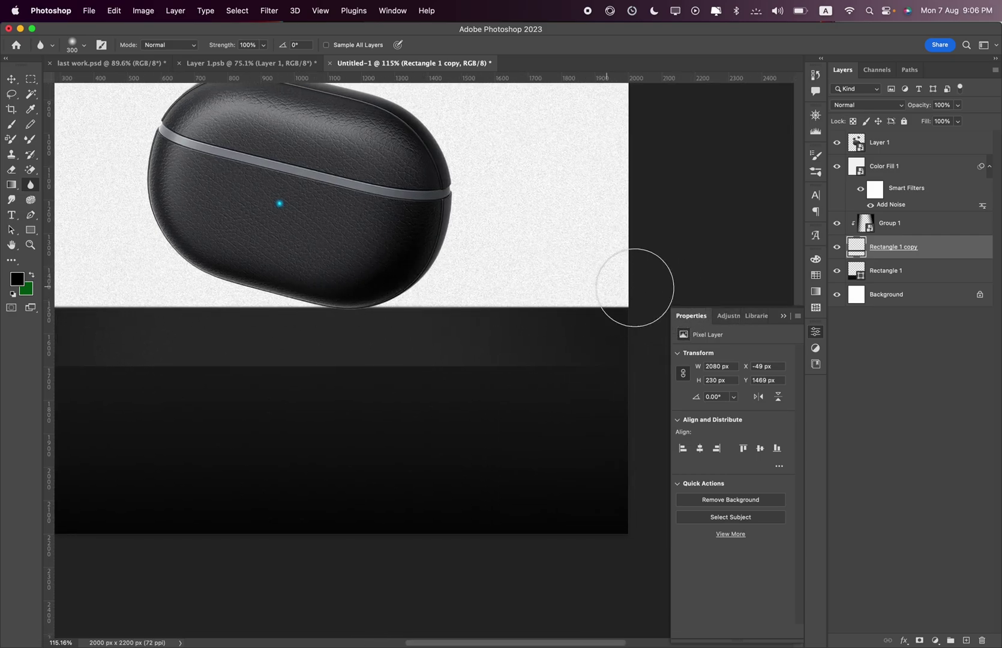
scroll(476, 284, "down", 1)
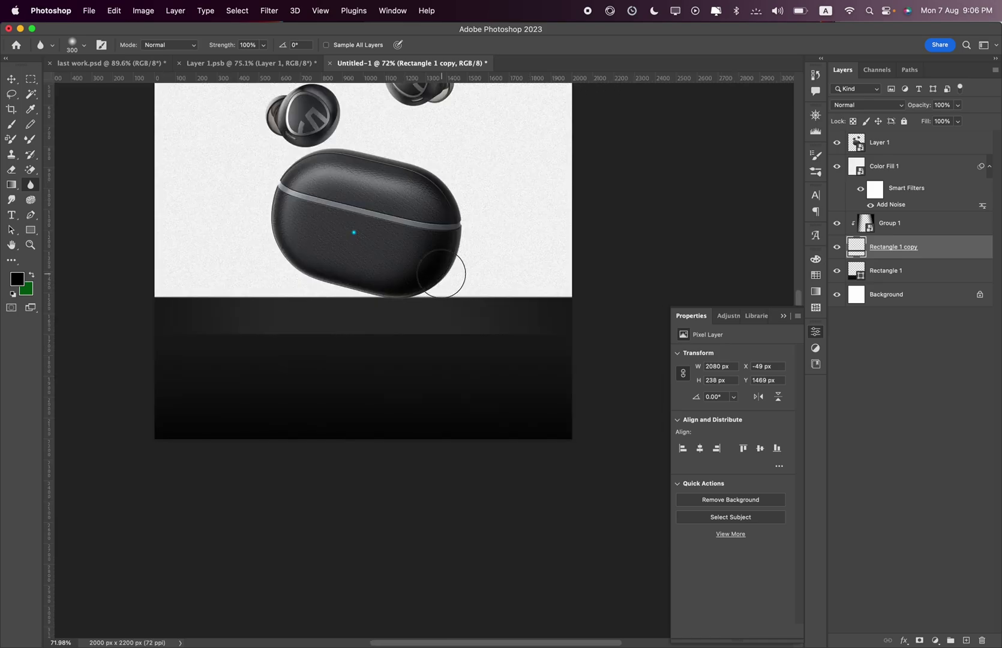
scroll(459, 273, "down", 1)
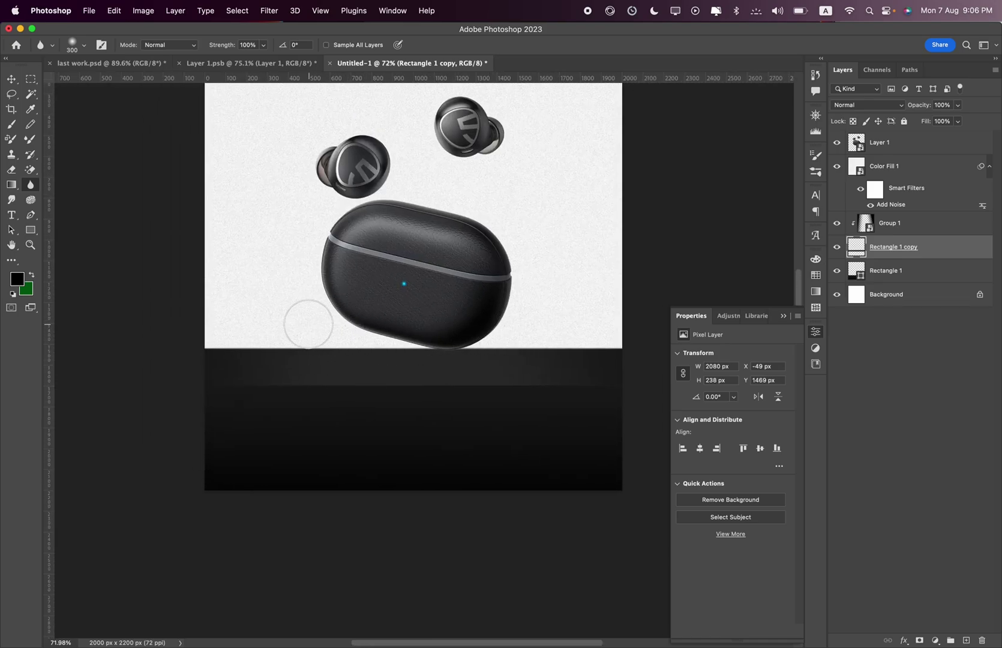
left_click(876, 295)
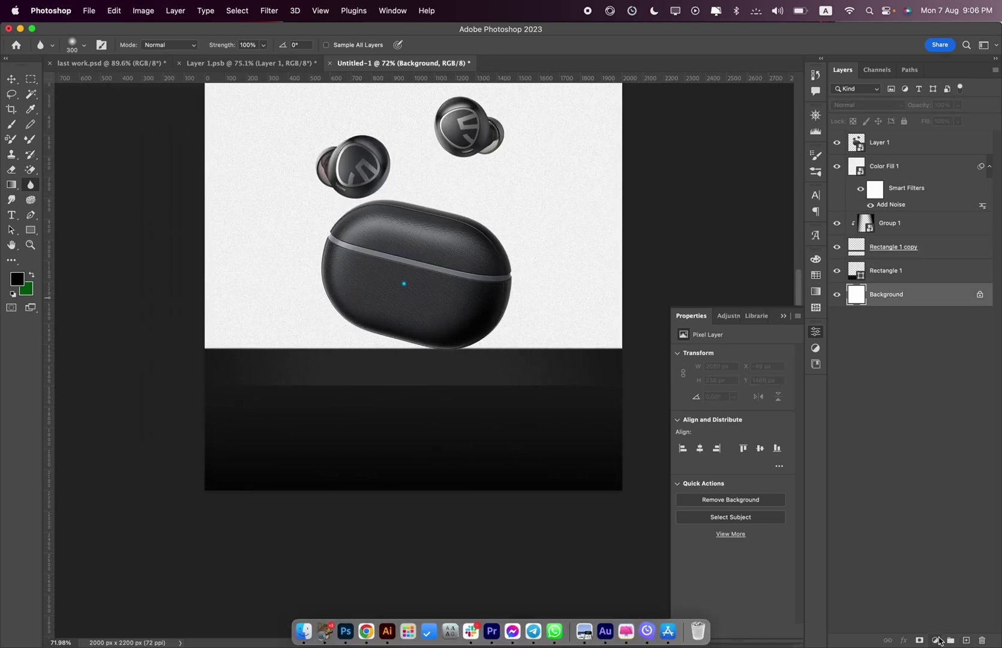
Add a Solid Color fill layer above Background, set to dark gray #434343.
left_click(938, 641)
left_click(950, 468)
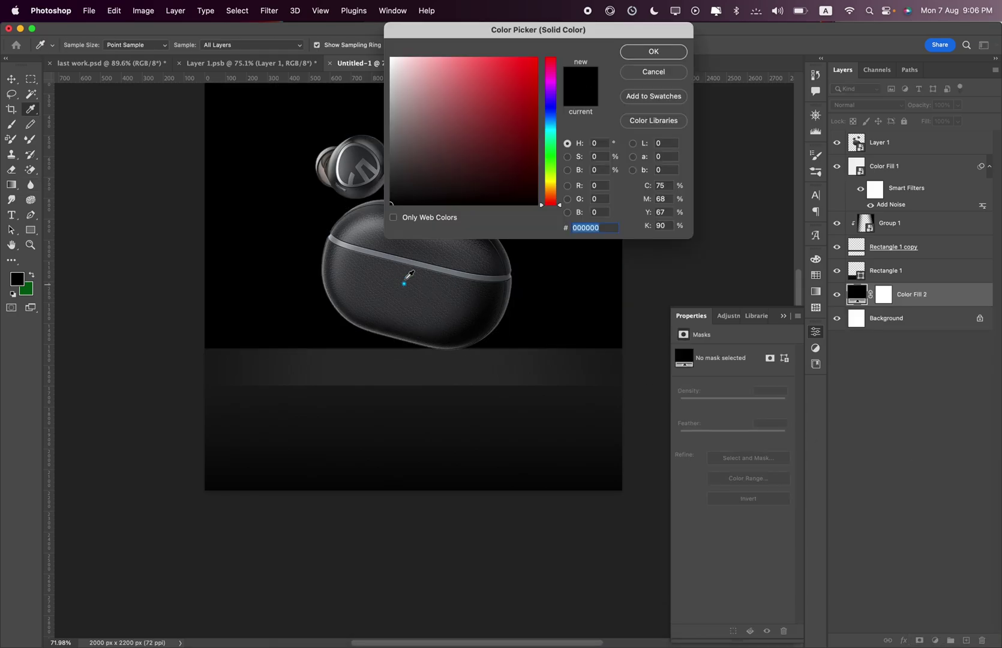
left_click(379, 217)
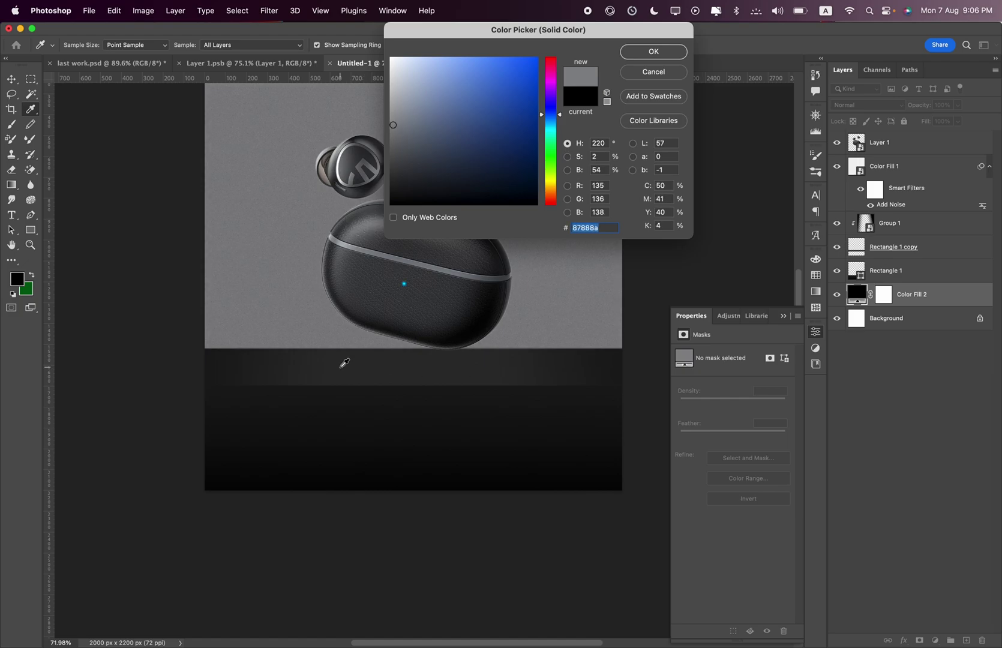
left_click(342, 362)
left_click(387, 162)
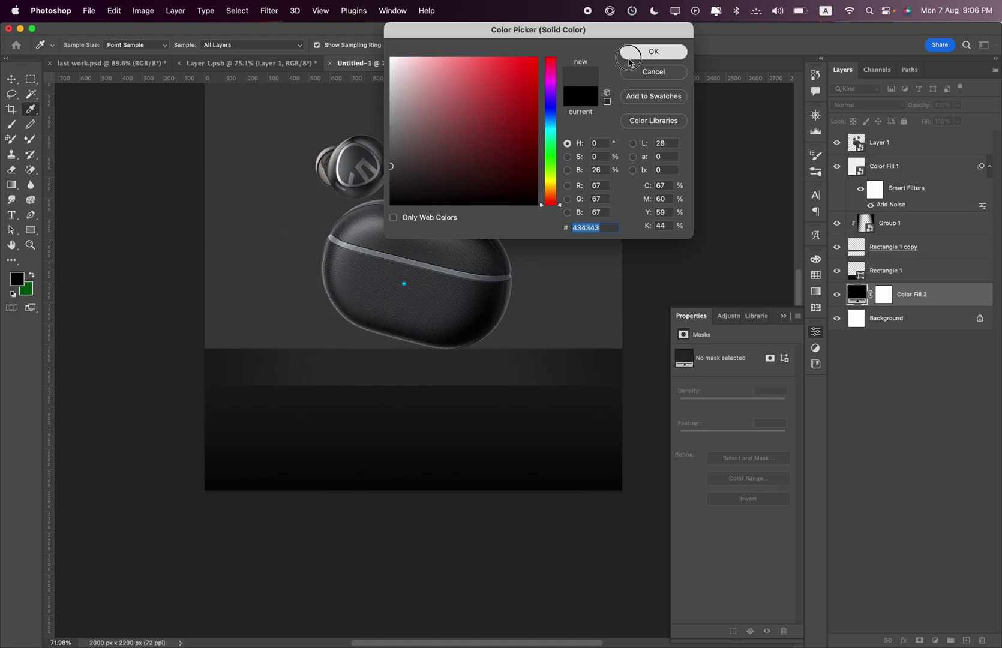
left_click(652, 51)
scroll(469, 214, "down", 3)
scroll(469, 215, "up", 5)
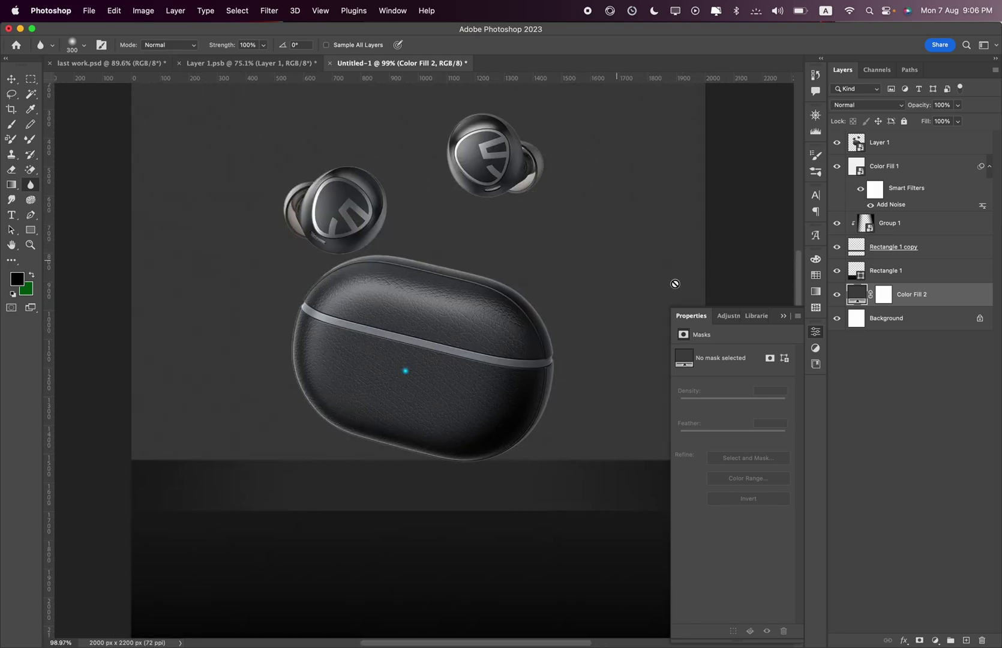
Create a new empty layer and set the foreground colour to white.
left_click(965, 641)
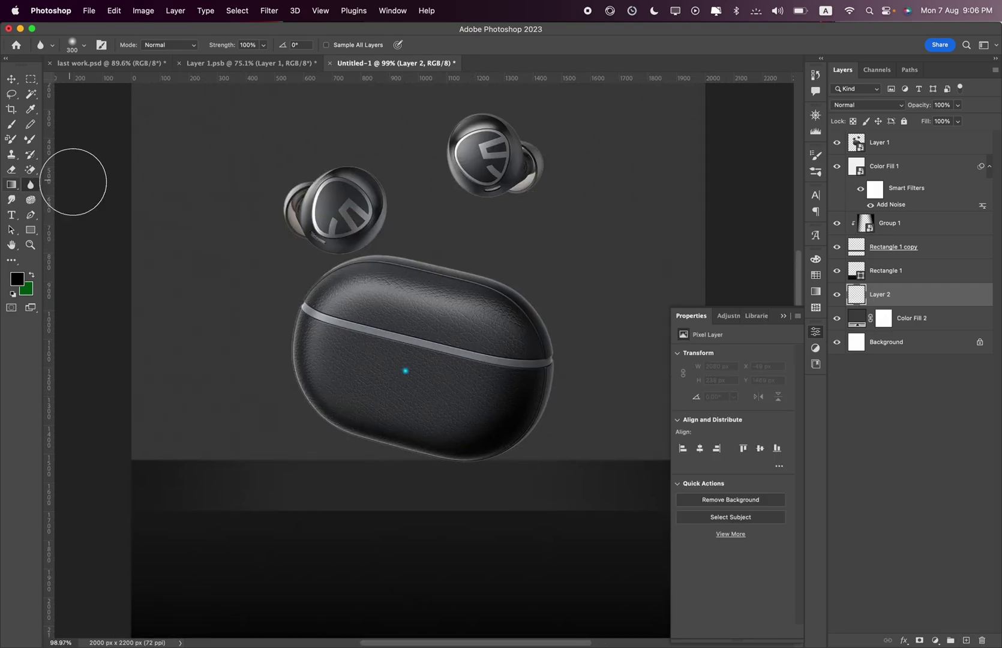
left_click(17, 278)
left_click(391, 58)
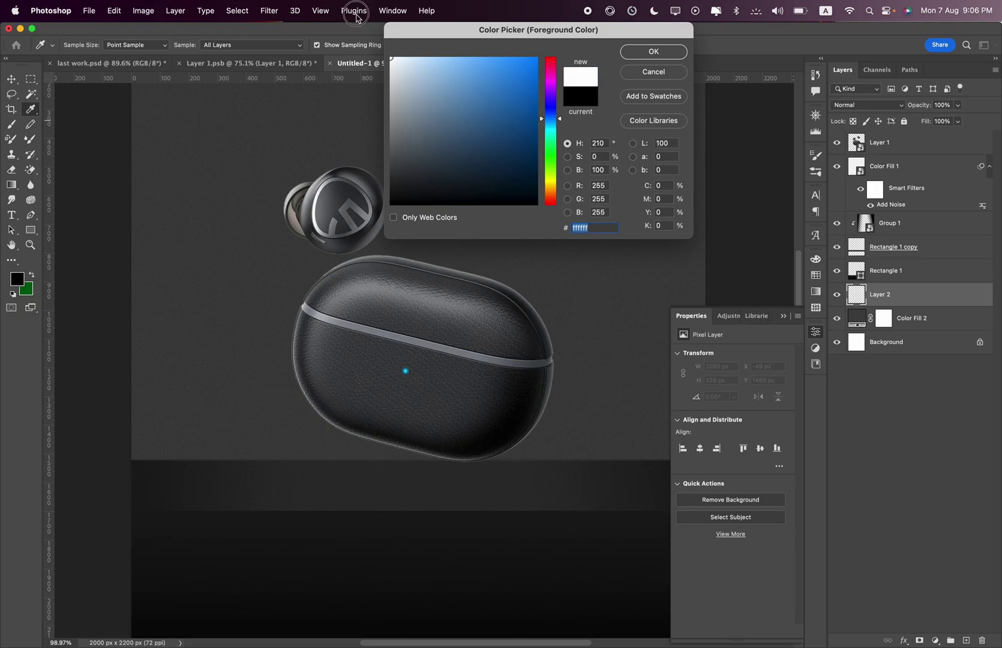
left_click(654, 52)
key("r")
scroll(424, 224, "down", 3)
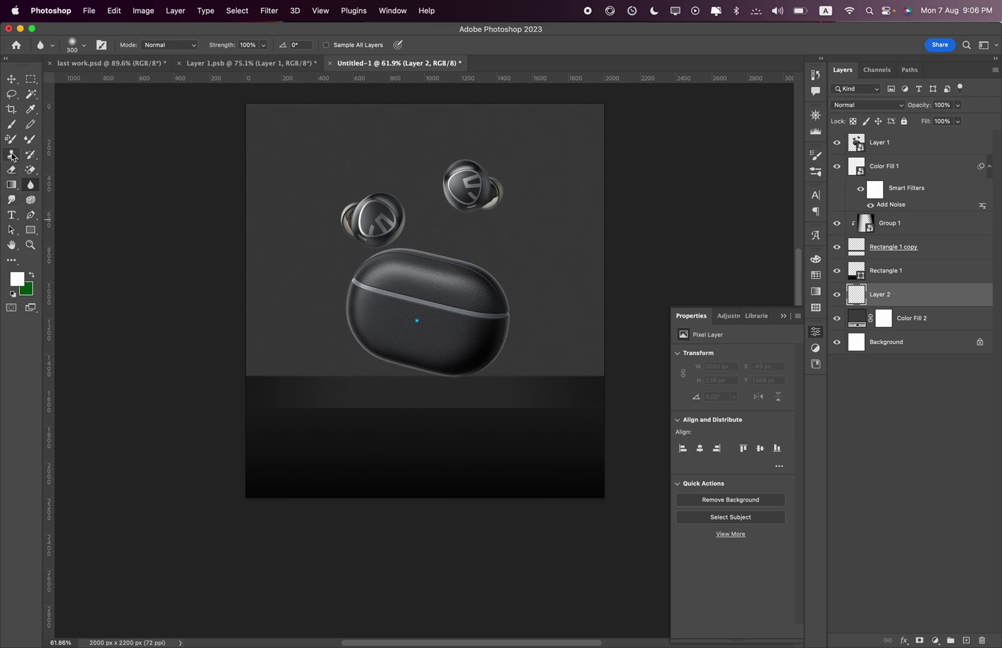
Paint a soft white spot above the case with a 600 px brush.
left_click(10, 129)
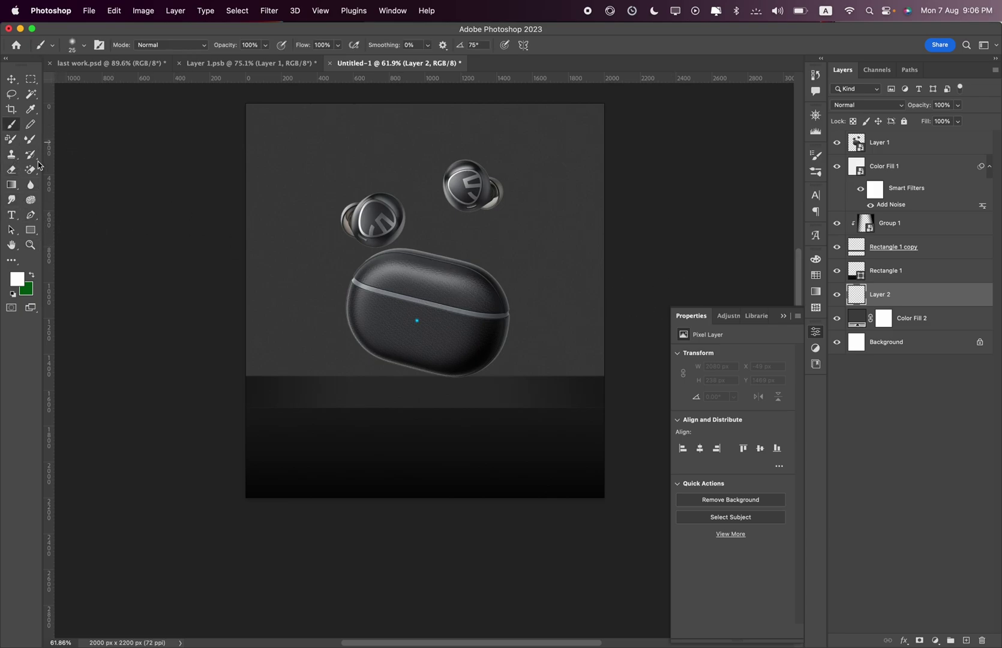
left_click(78, 53)
left_click(97, 81)
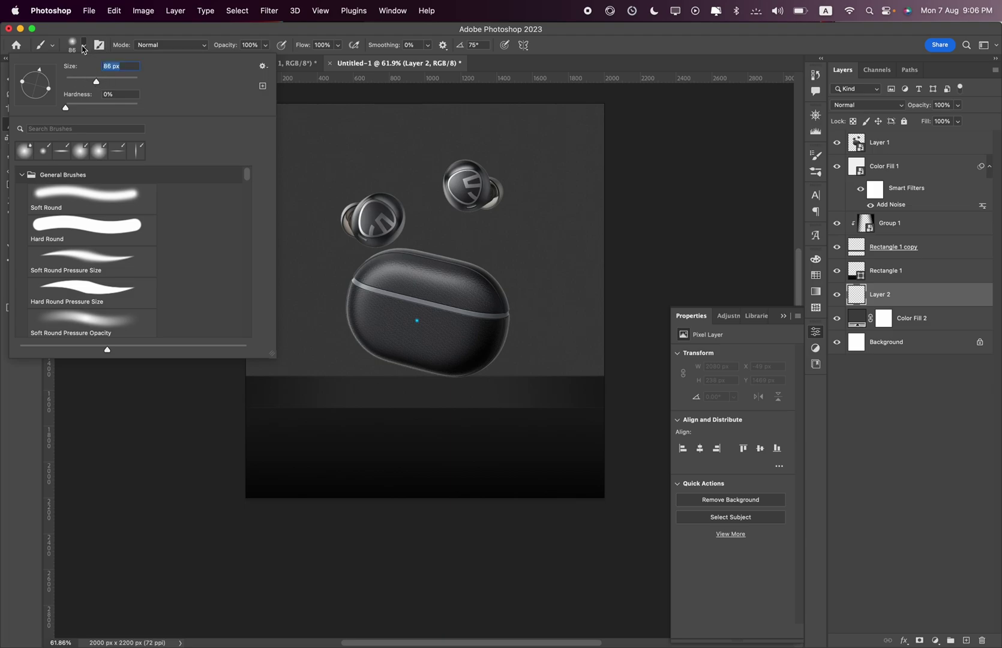
left_click(84, 45)
key("bracketright")
key("bracketright")
key("bracketright")
key("bracketright")
key("bracketright")
key("bracketright")
key("bracketright")
key("bracketright")
key("bracketright")
key("bracketright")
left_click(432, 242)
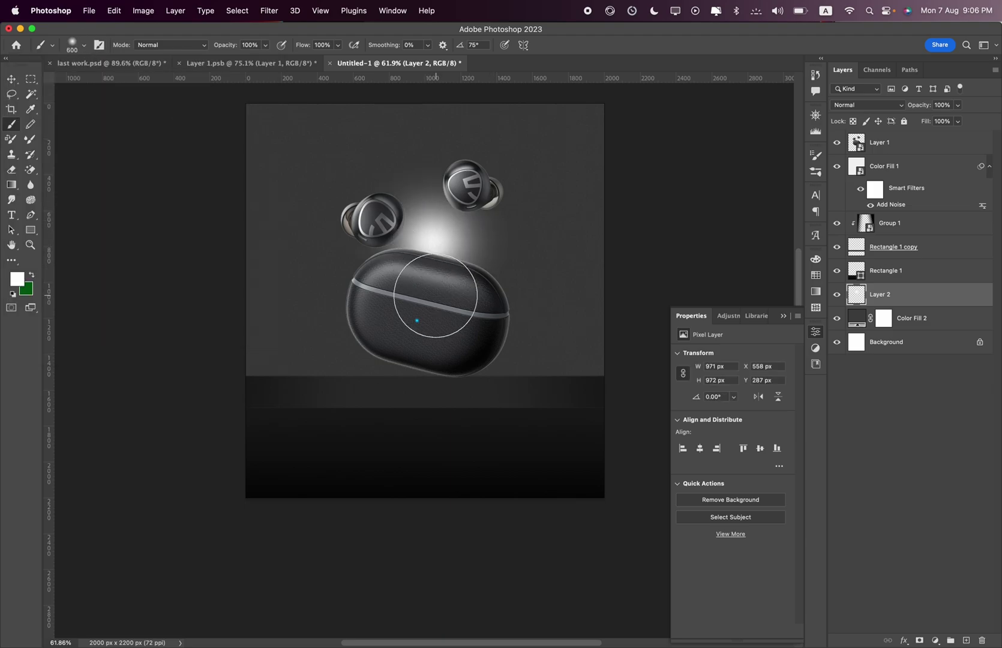
Stretch the white glow across the poster, shift it up-left, and rotate it slightly.
key("ctrl+t")
left_click_drag(520, 242, 475, 242)
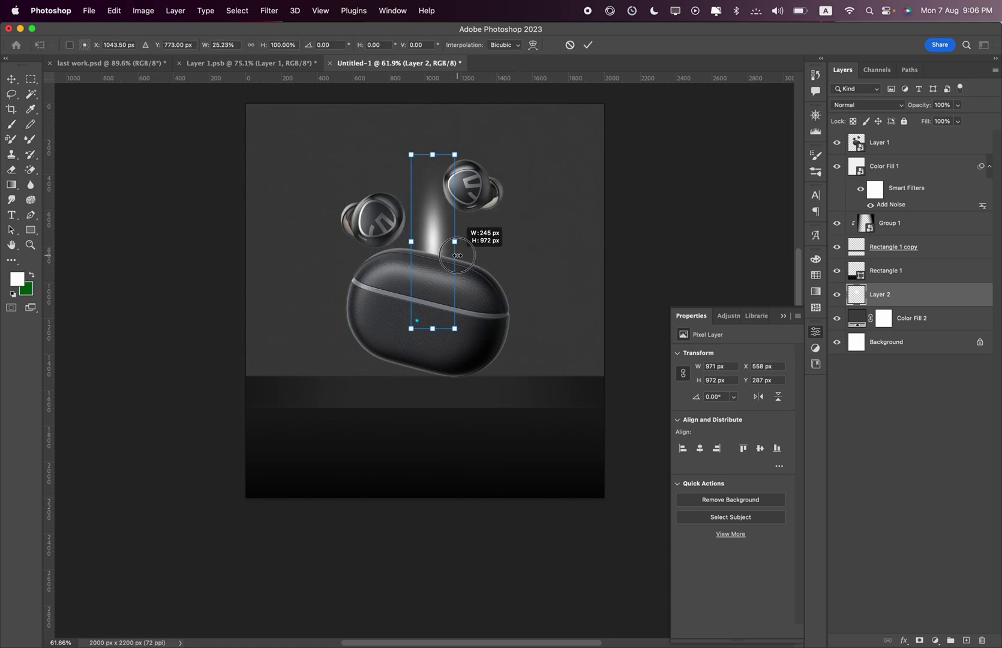
mouse_move(427, 332)
left_mouse_down()
mouse_move(448, 453)
mouse_move(522, 633)
left_mouse_up()
left_click_drag(621, 266, 688, 270)
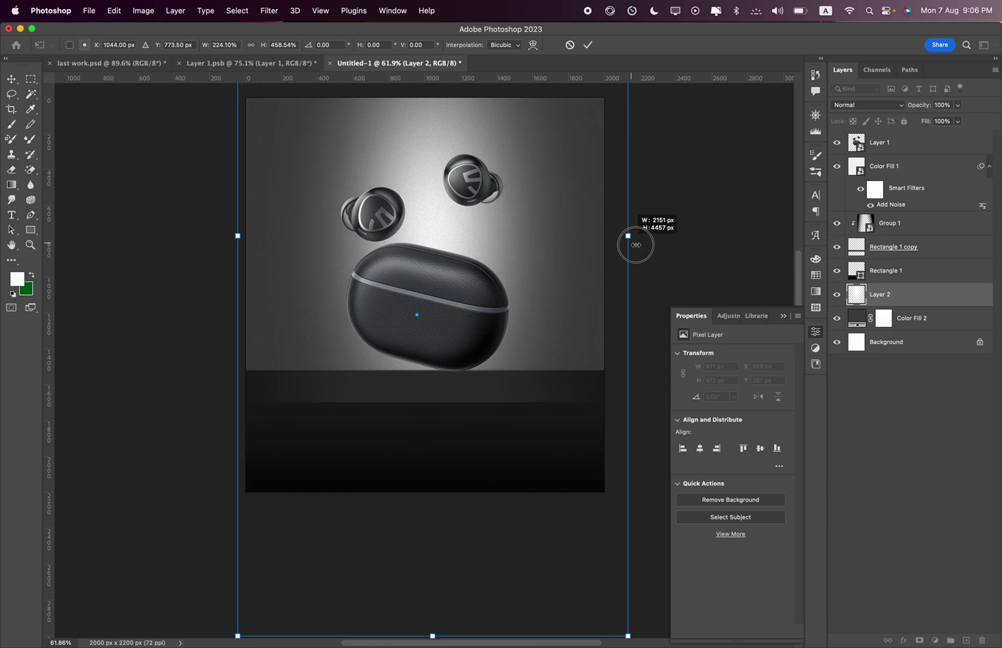
mouse_move(577, 284)
left_mouse_down()
mouse_move(548, 293)
mouse_move(548, 239)
mouse_move(533, 236)
left_mouse_up()
key("Return")
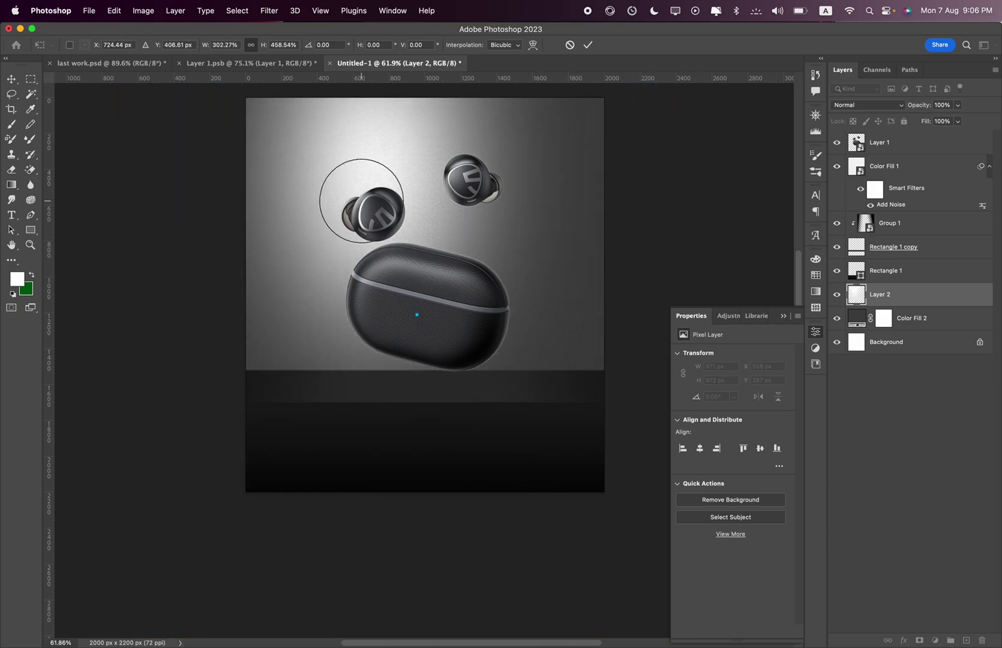
key("ctrl+t")
mouse_move(653, 226)
left_mouse_down()
mouse_move(662, 209)
mouse_move(485, 171)
left_mouse_up()
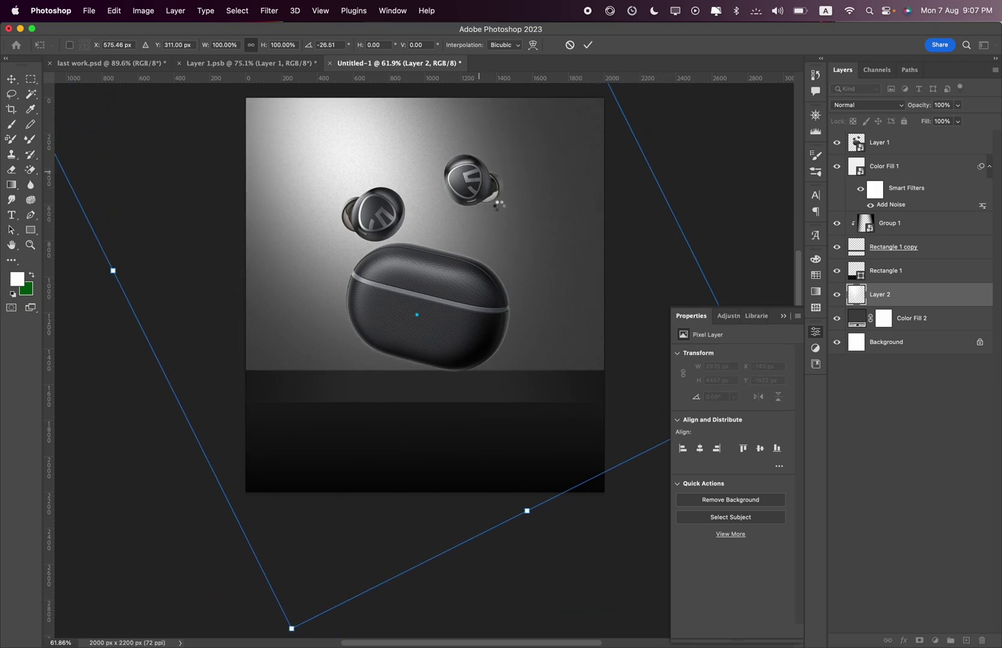
key("Return")
Move the glow layer above Group 1 and nudge it up and to the left.
key("b")
left_click_drag(874, 293, 876, 216)
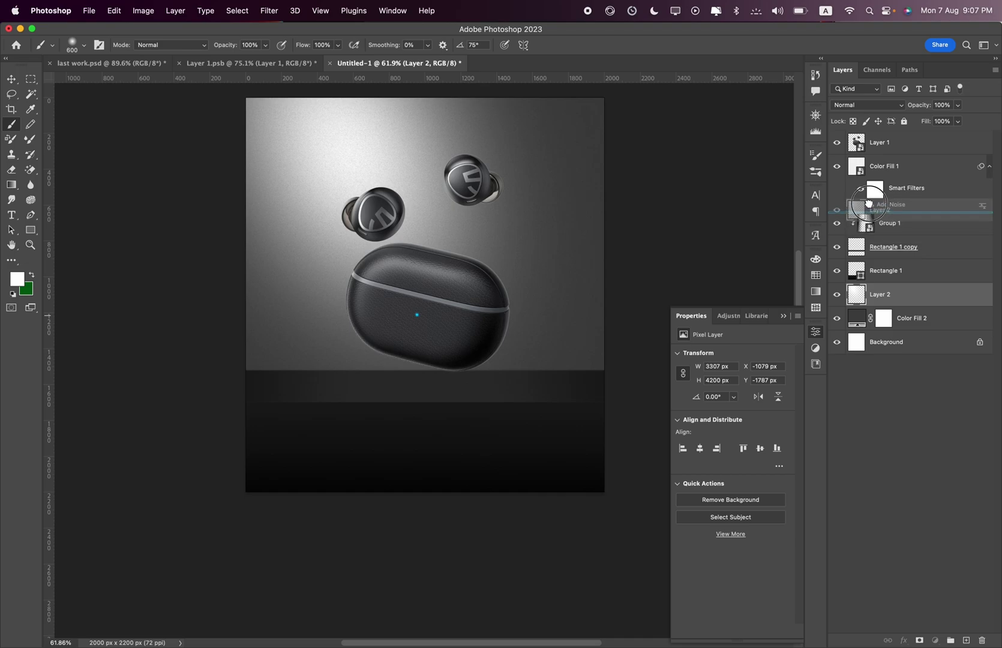
key("ctrl+t")
mouse_move(559, 350)
left_mouse_down()
mouse_move(537, 358)
mouse_move(563, 340)
mouse_move(543, 341)
left_mouse_up()
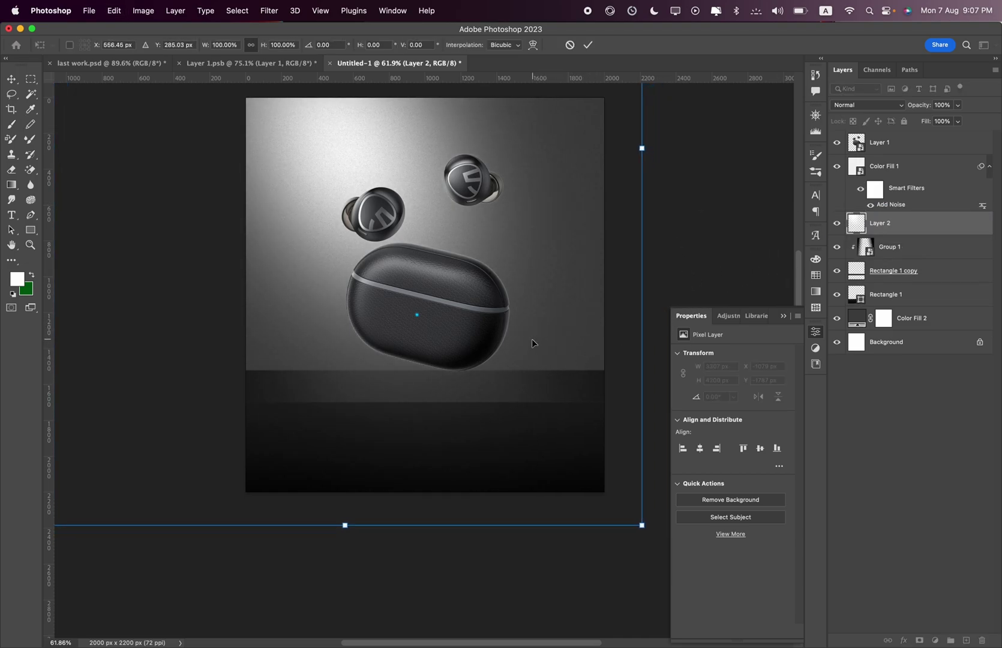
key("Return")
scroll(445, 398, "up", 5)
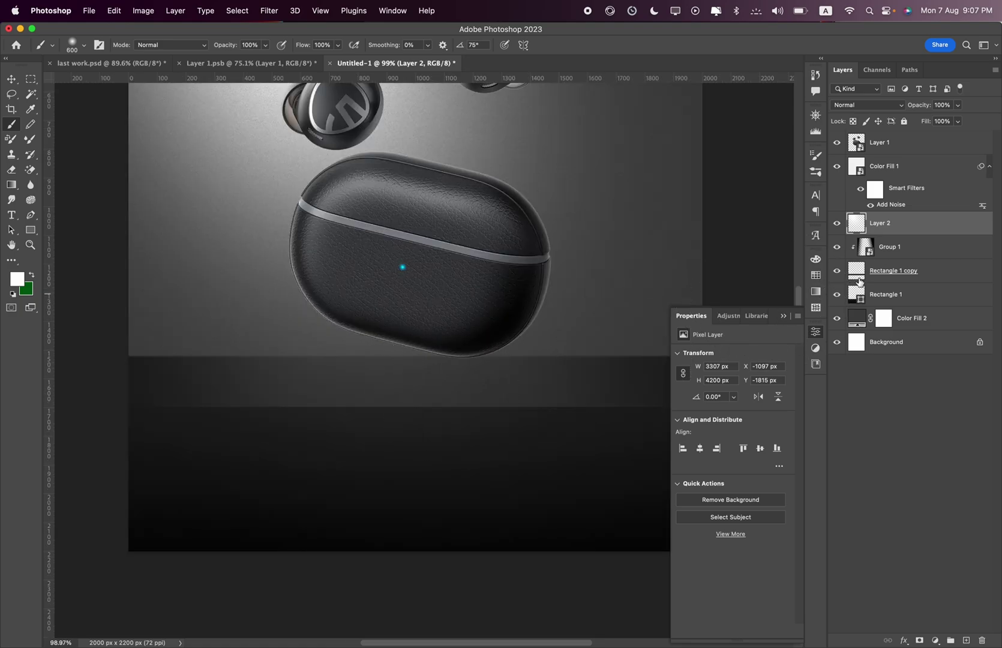
Convert Rectangle 1 to a smart object, then rasterize it to pixels.
left_click(859, 280)
right_click(882, 299)
left_click(918, 296)
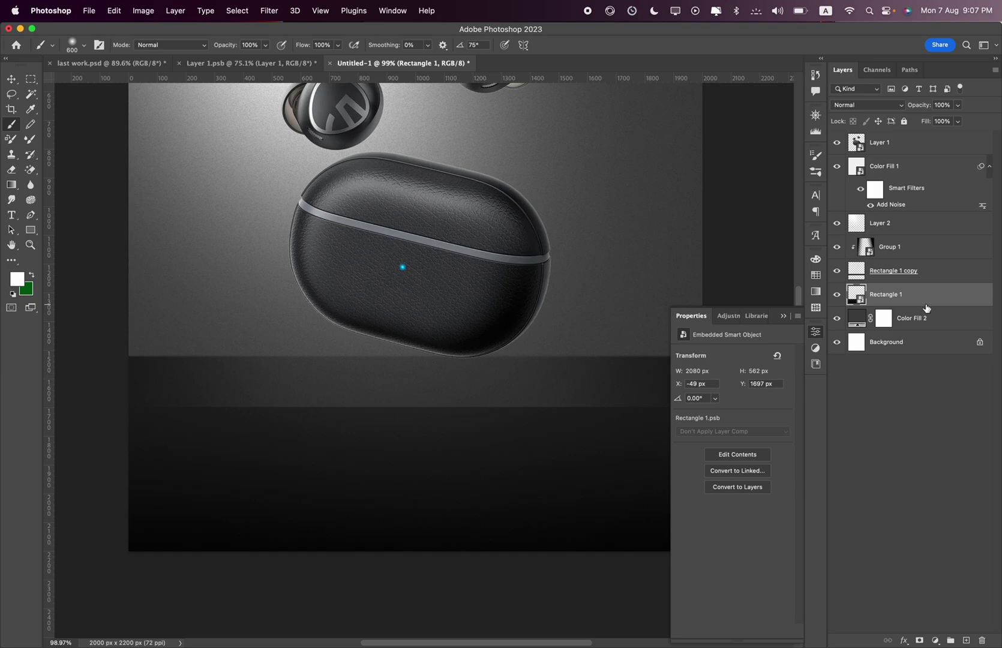
right_click(926, 308)
left_click(885, 342)
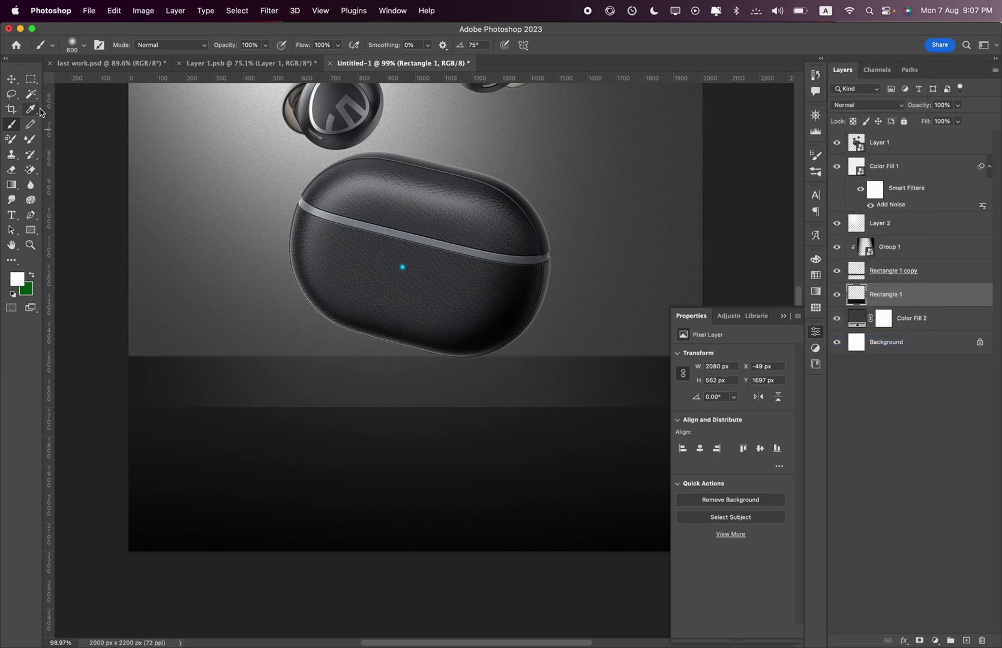
Blur the top edge of the lower floor band along its seam.
left_click(27, 189)
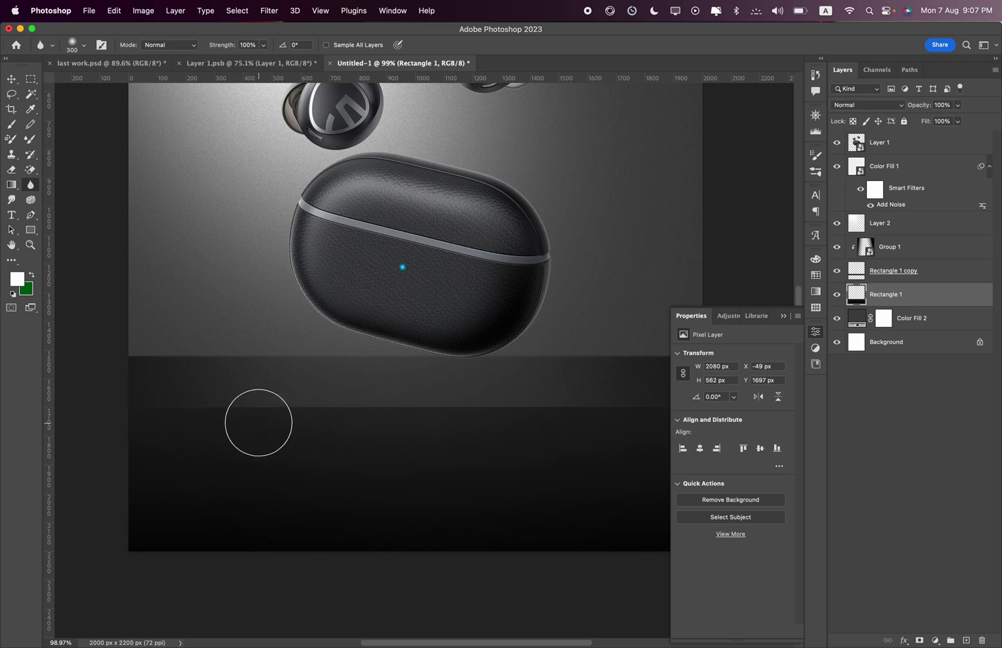
mouse_move(148, 394)
left_mouse_down()
mouse_move(596, 423)
mouse_move(433, 373)
left_mouse_up()
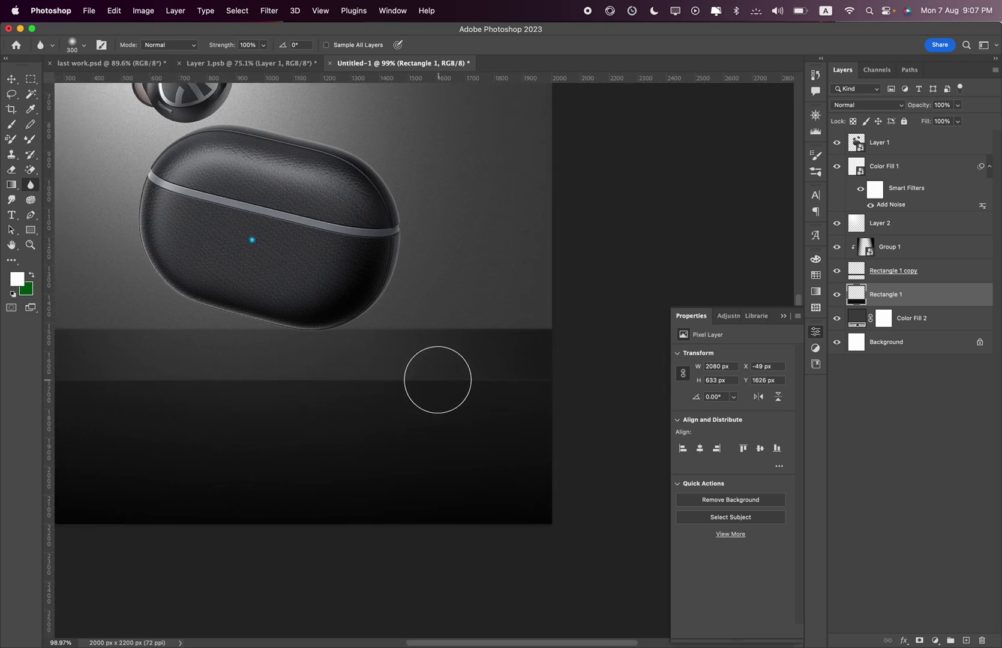
scroll(510, 386, "up", 5)
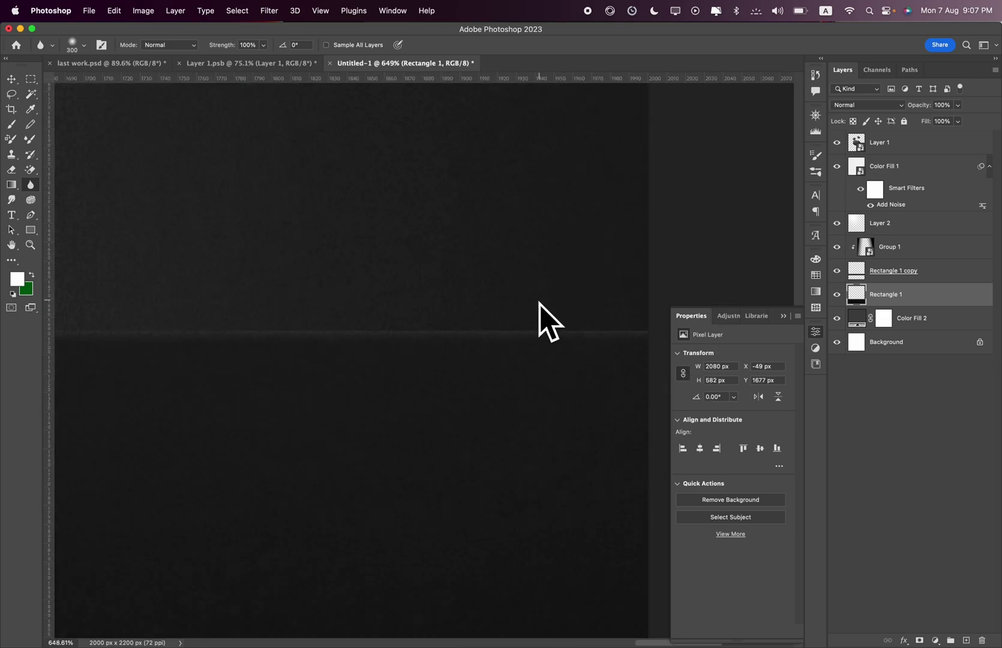
scroll(543, 318, "down", 4)
scroll(549, 338, "down", 2)
scroll(394, 345, "down", 1)
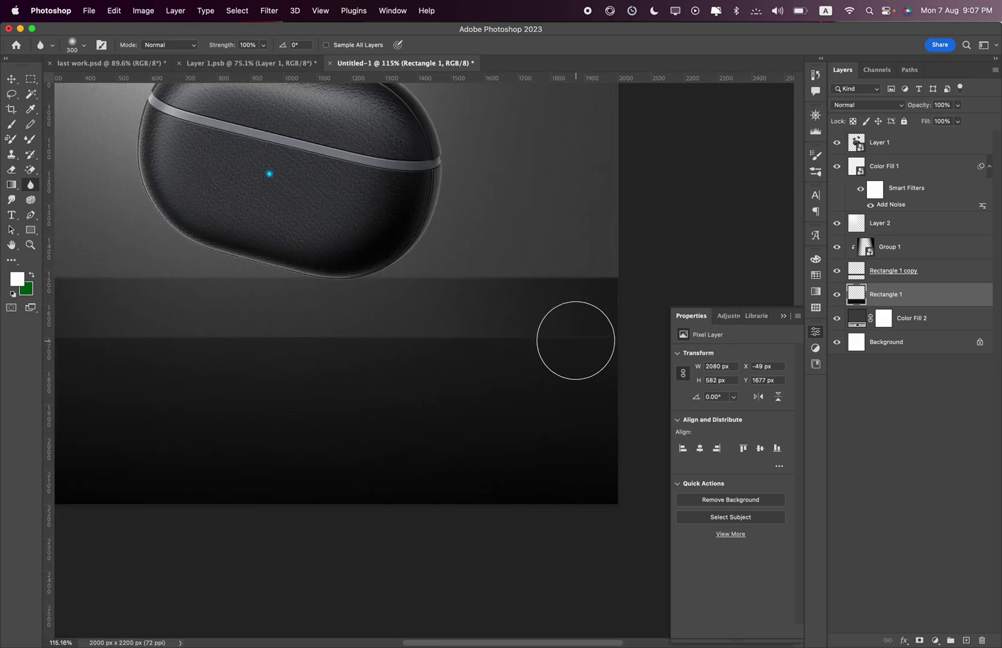
scroll(424, 360, "down", 2)
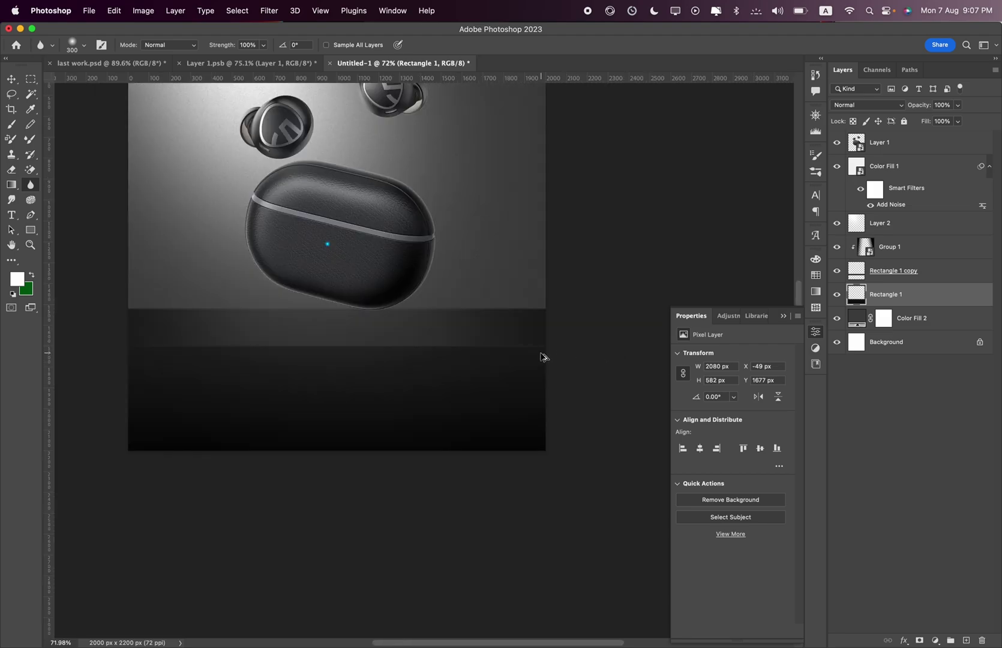
scroll(543, 357, "down", 2)
scroll(420, 358, "up", 2)
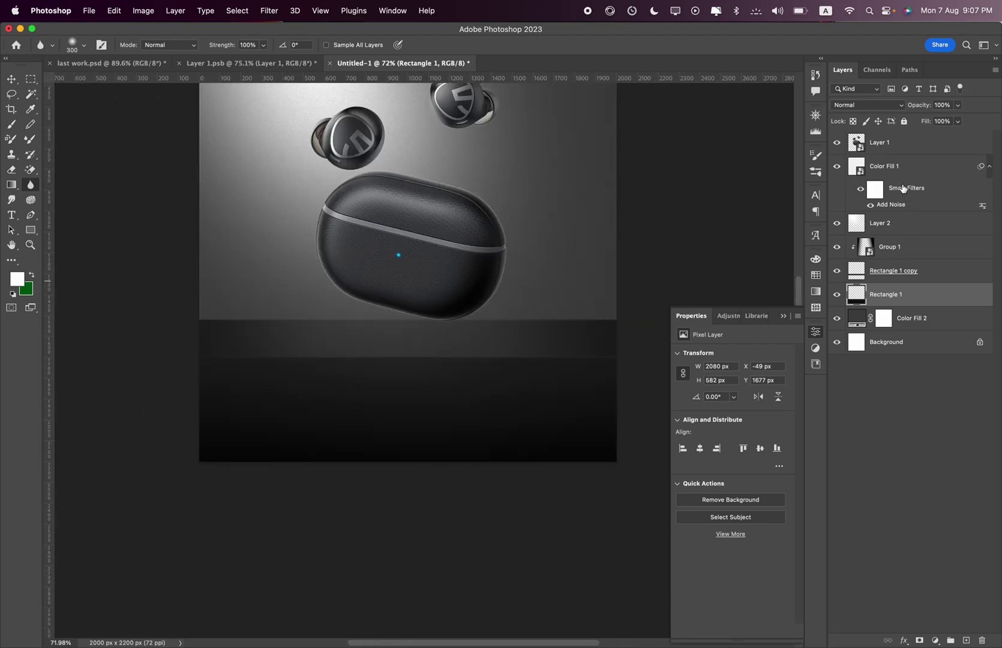
left_click(898, 147)
key("super+t")
Nudge the case slightly lower-left, duplicate it, and flip the copy vertically.
left_click_drag(471, 270, 454, 273)
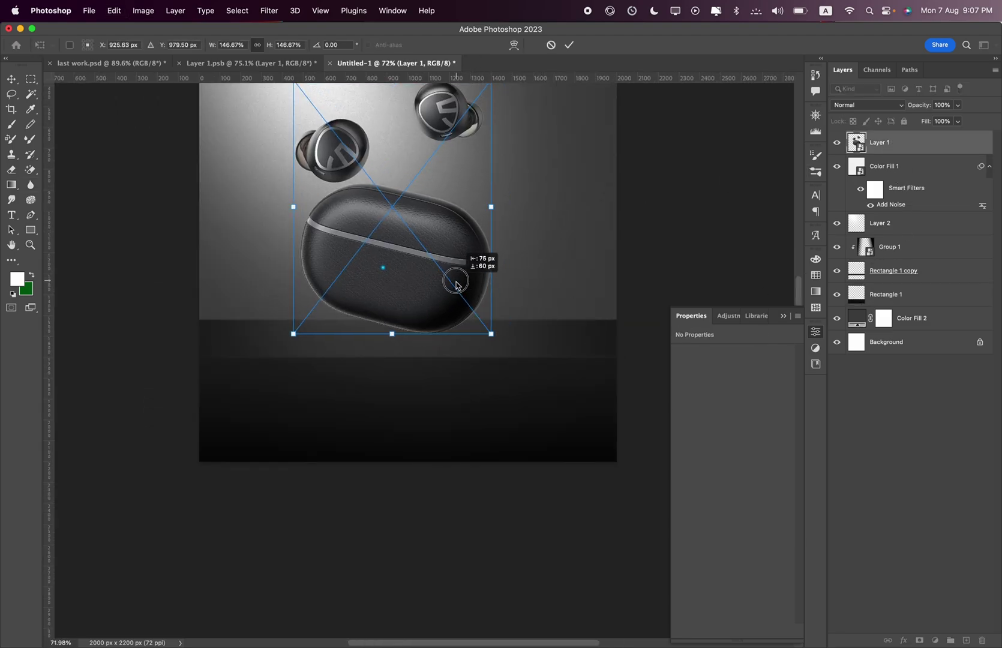
key("Return")
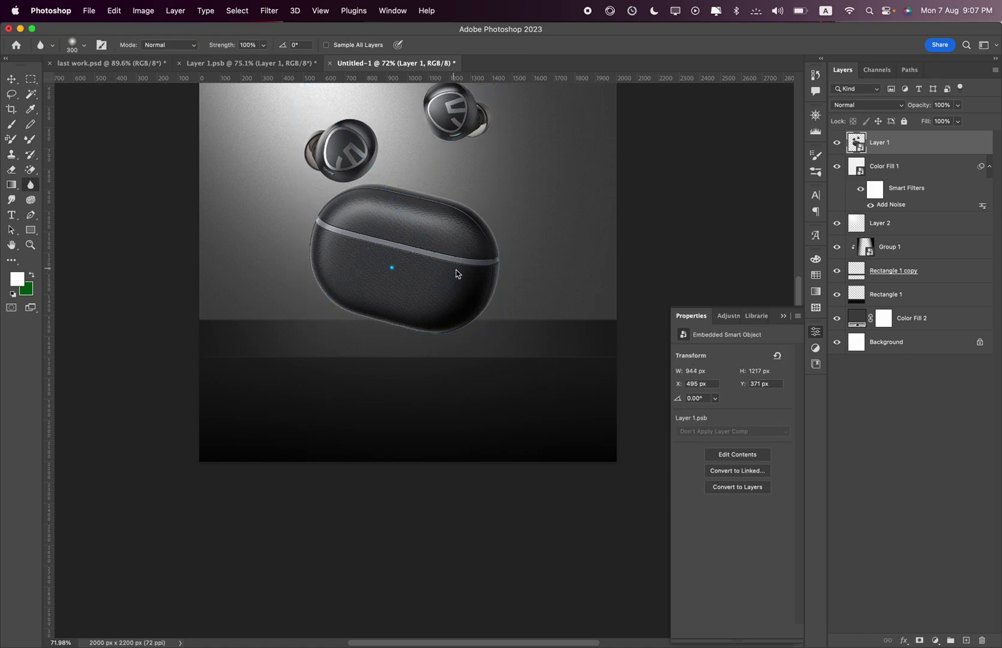
key("super+j")
key("super+t")
right_click(431, 215)
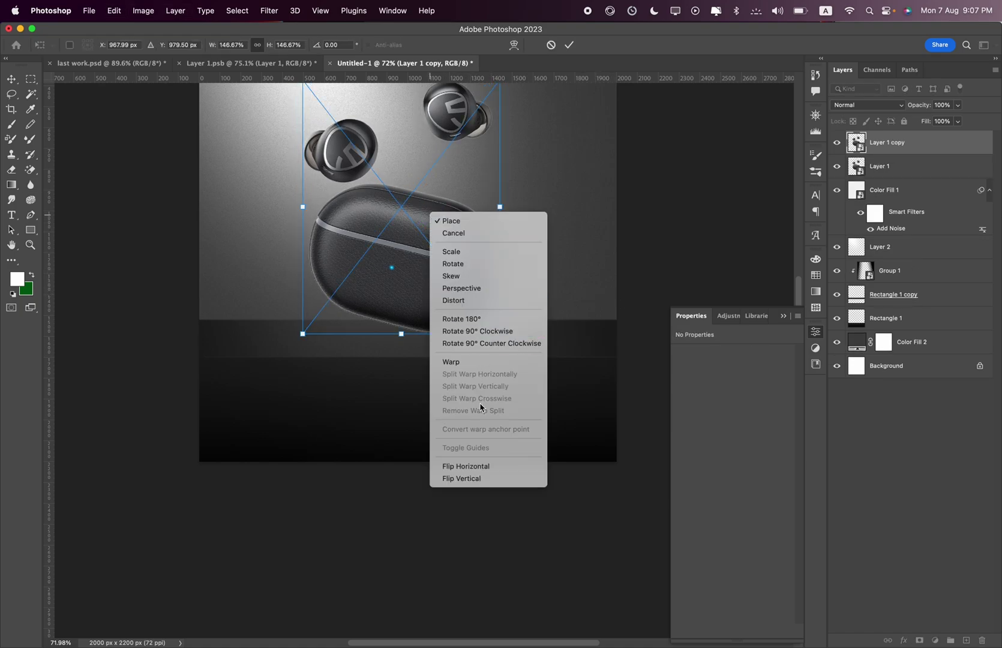
left_click(461, 478)
Place the flipped copy beneath the case at Y 1581, layered under Layer 1.
left_click_drag(462, 180, 454, 420)
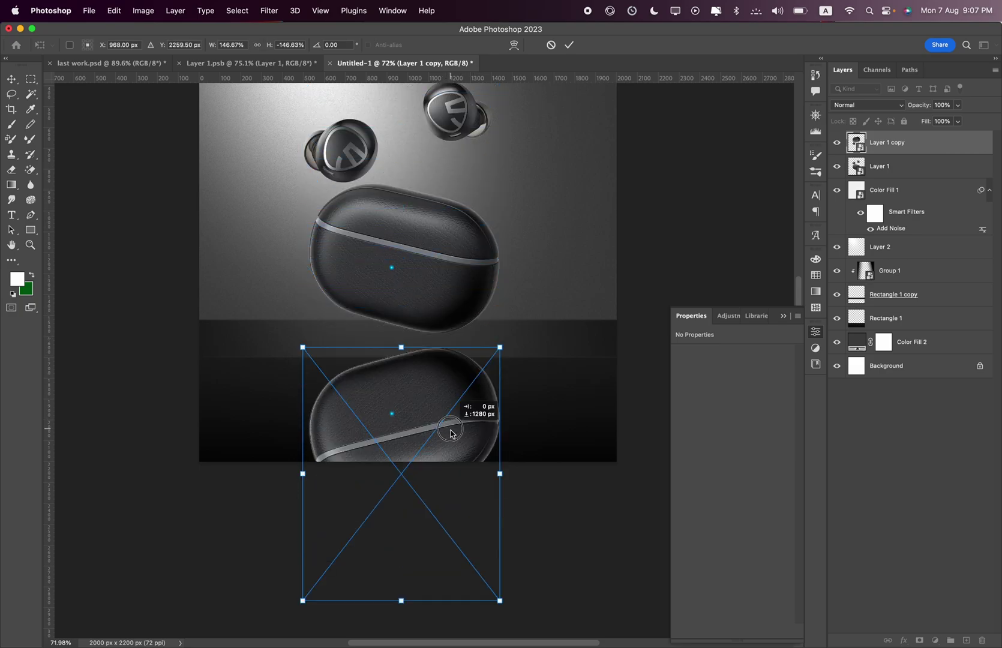
scroll(455, 420, "up", 10)
left_click_drag(403, 352, 403, 340)
key("Return")
key("r")
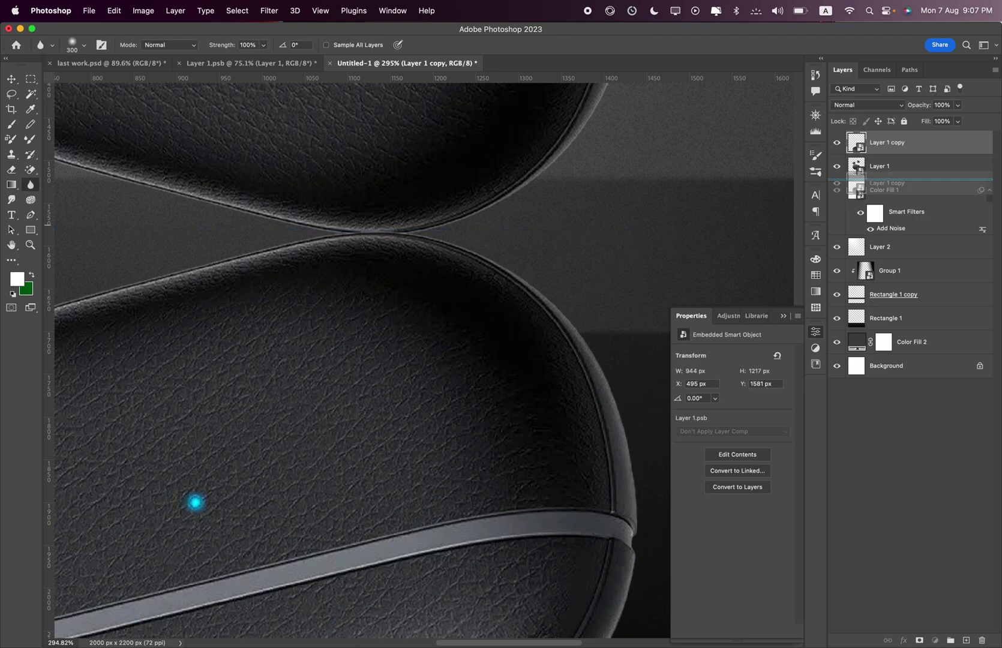
left_click_drag(884, 144, 873, 180)
Add a layer mask and fade the reflection with a foreground-to-transparent gradient.
left_click(920, 640)
scroll(369, 329, "down", 7)
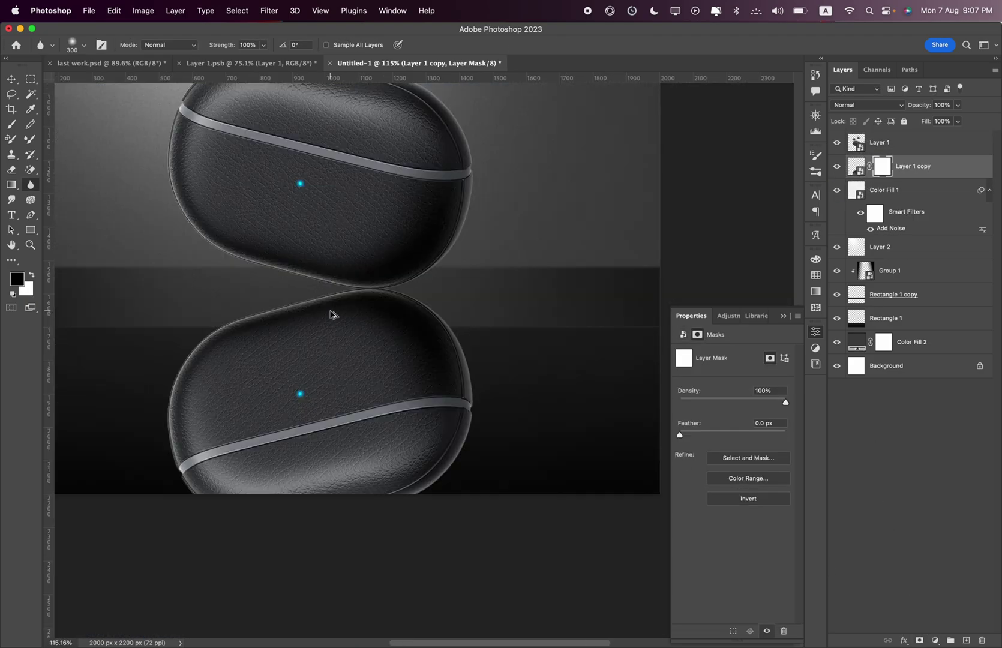
left_click(11, 184)
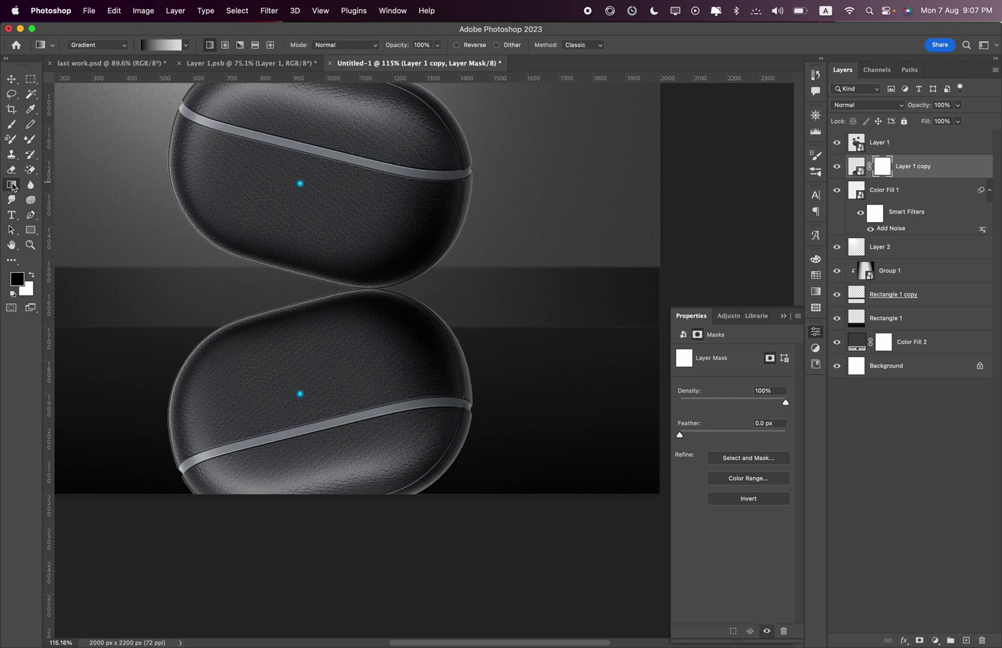
left_click(170, 50)
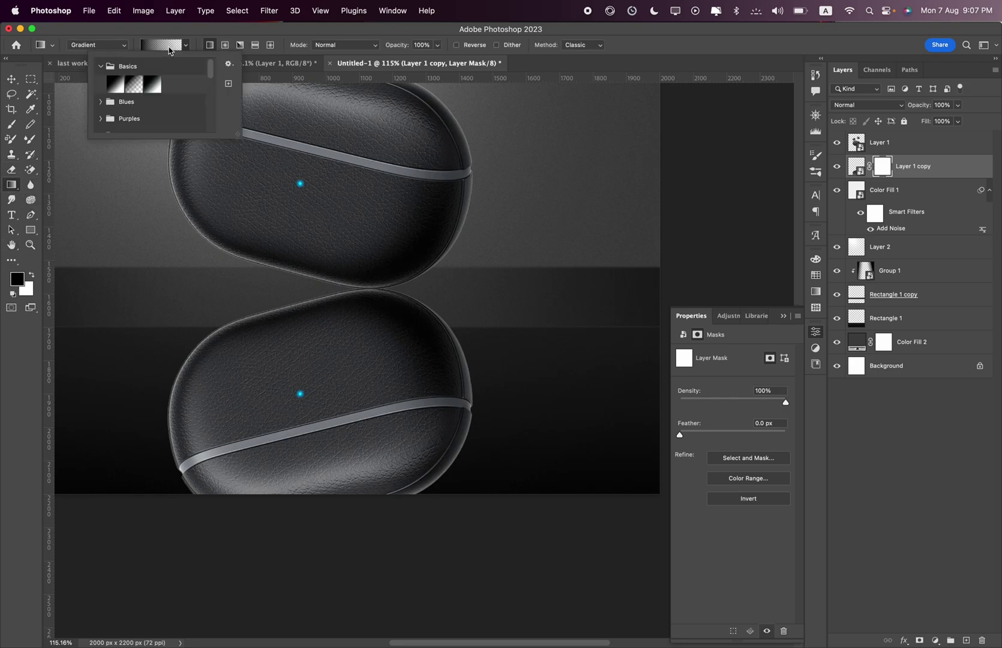
left_click(141, 80)
left_click(174, 50)
left_click_drag(319, 387, 324, 273)
key("Escape")
left_click_drag(351, 326, 351, 287)
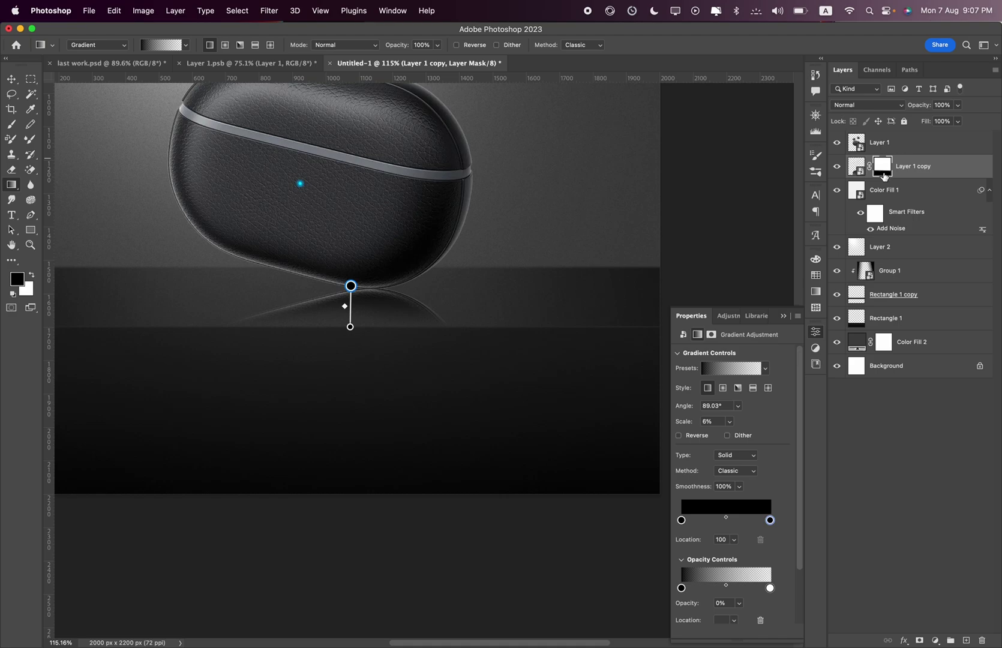
Set the reflection to 60% opacity and apply Motion Blur at angle -90, distance 12.
left_click(856, 170)
left_click(958, 106)
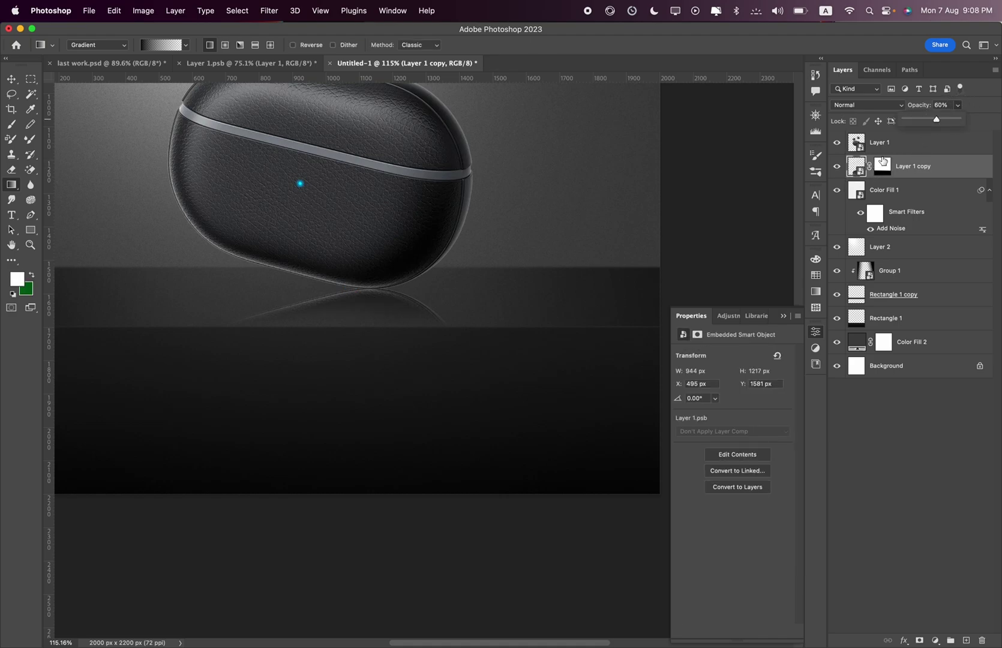
left_click(264, 10)
mouse_move(273, 164)
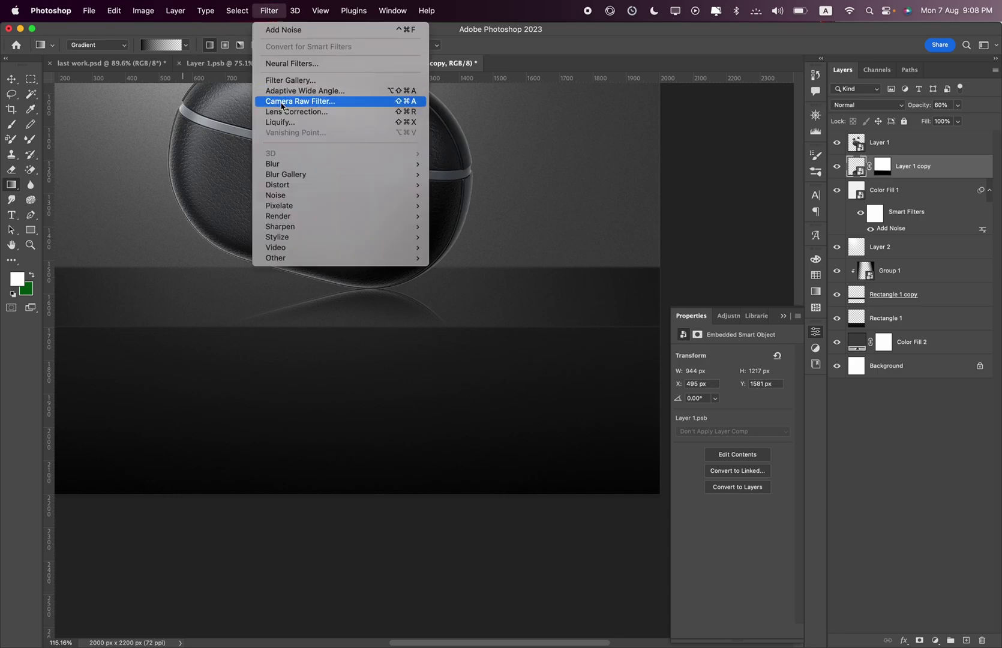
left_click(515, 233)
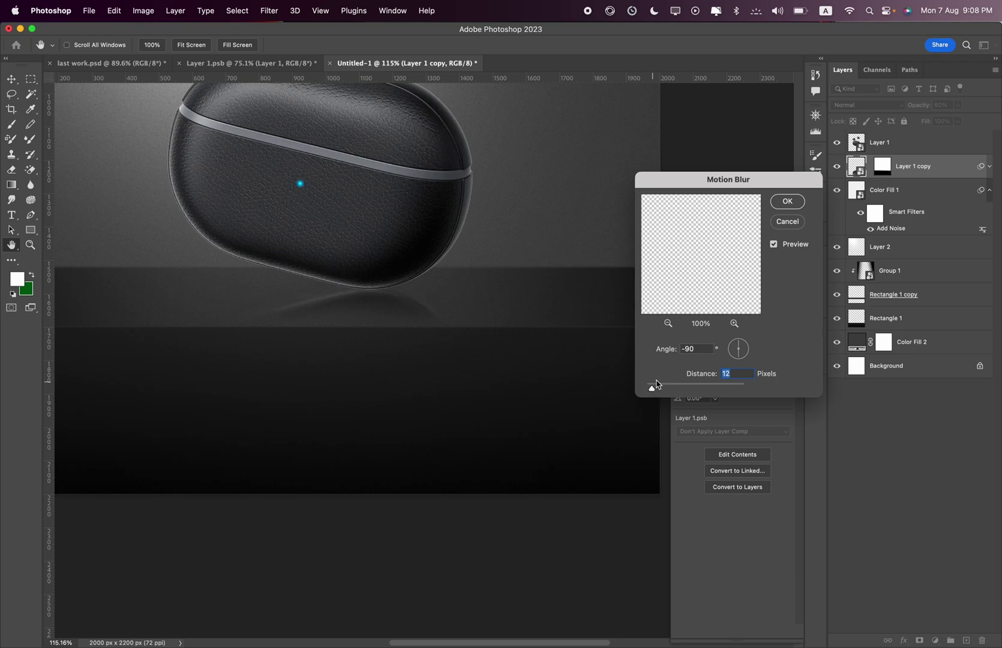
left_click(786, 202)
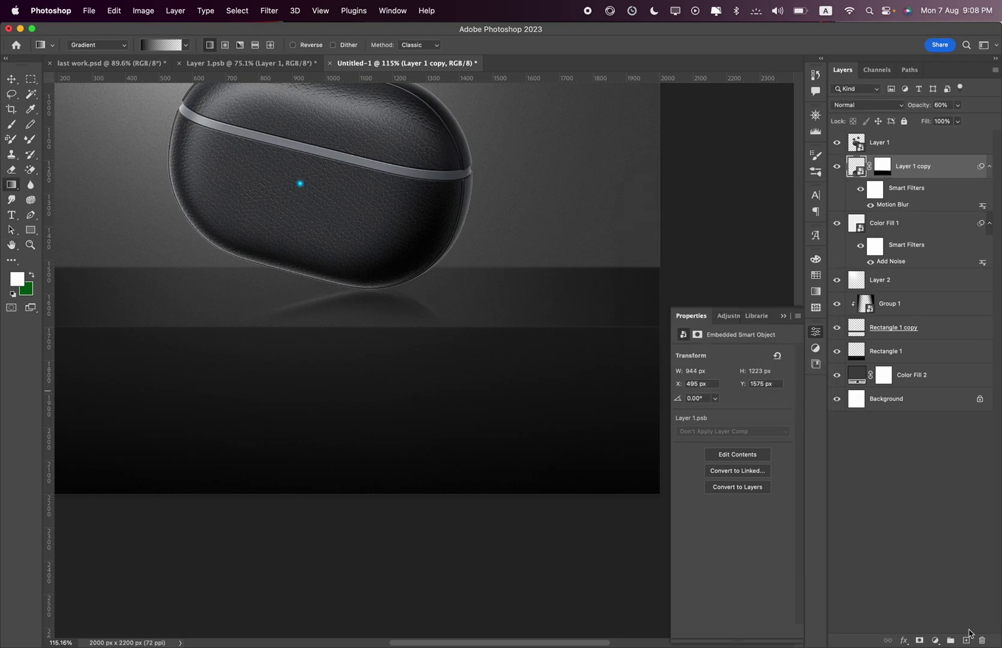
left_click(965, 641)
Create a new shadow layer and set the paint colour to a near-black sampled from the canvas.
left_click(11, 124)
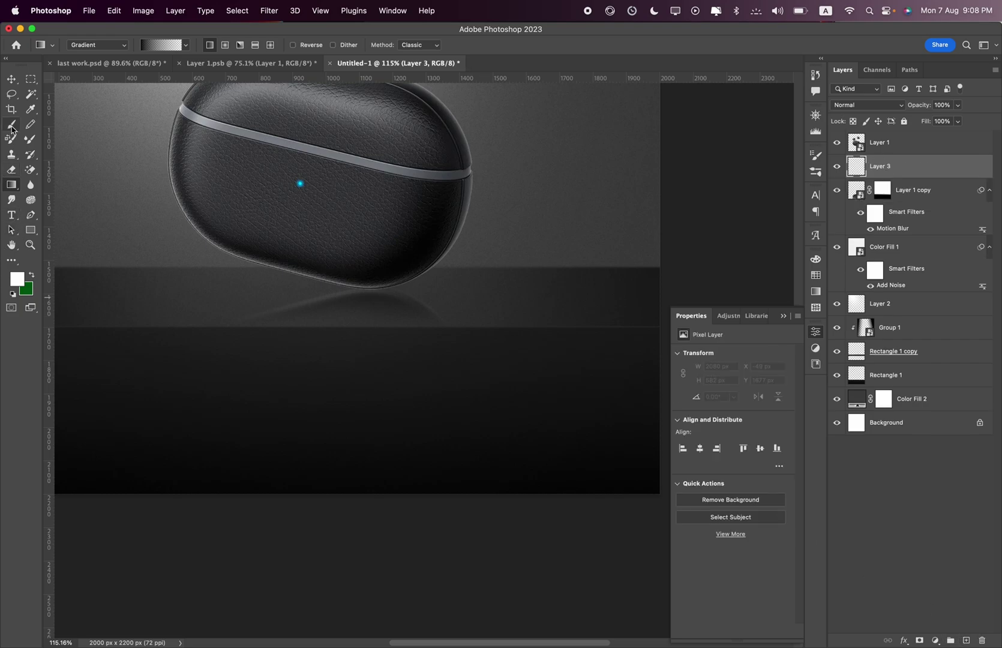
left_click(19, 279)
left_click(387, 276)
left_click(653, 52)
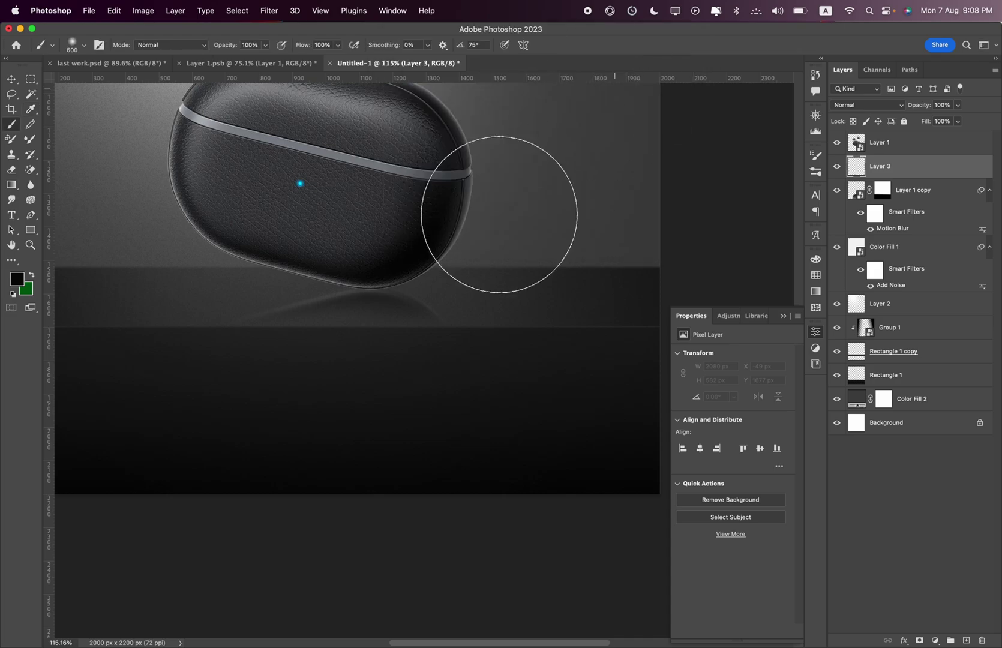
scroll(396, 298, "down", 5)
scroll(378, 261, "up", 3)
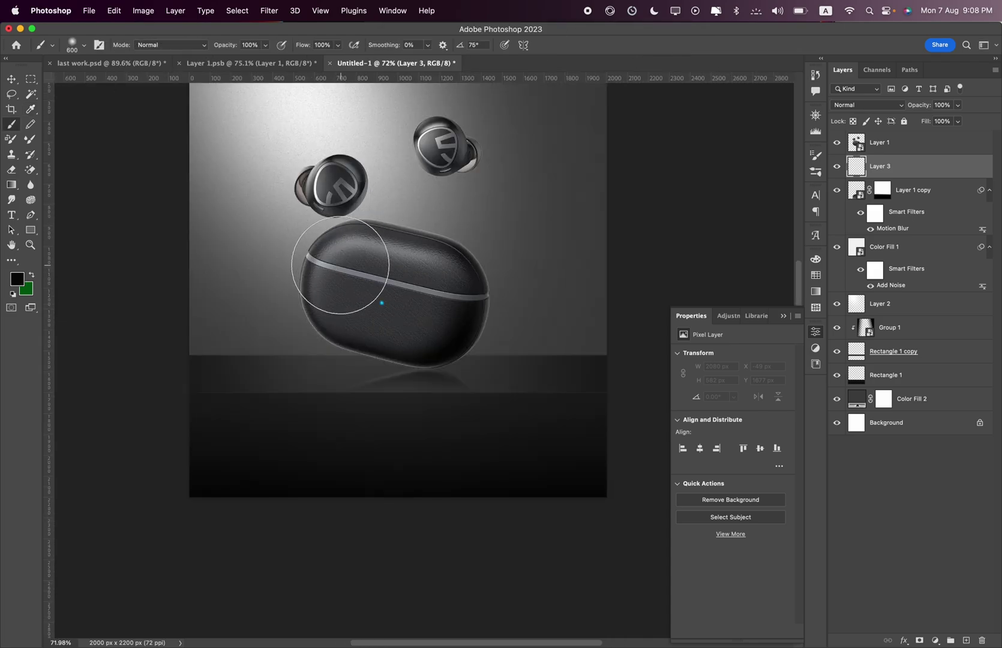
scroll(270, 156, "up", 2)
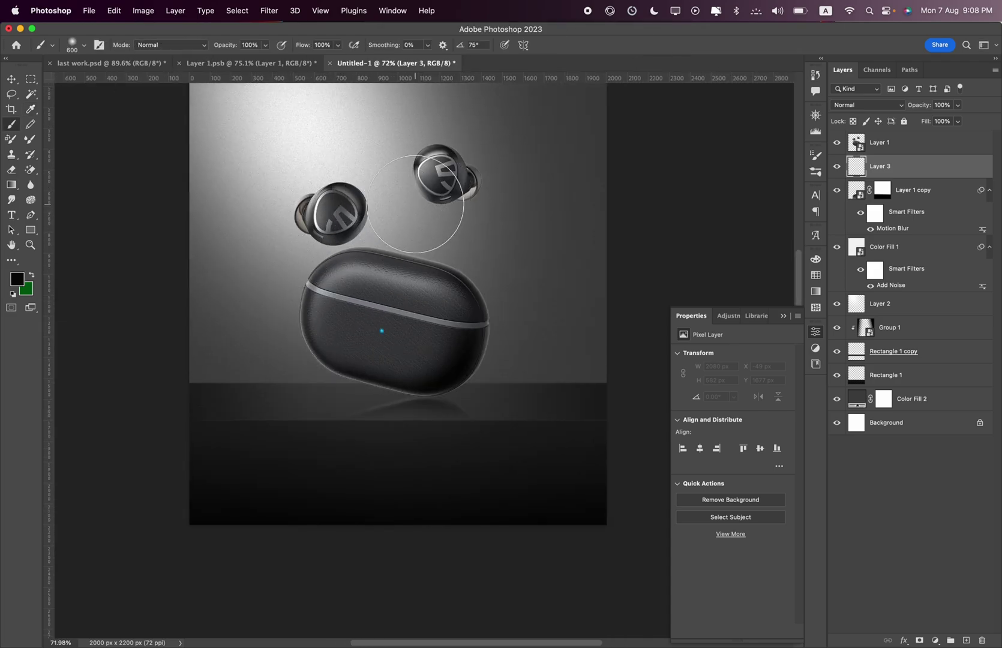
scroll(441, 383, "up", 5)
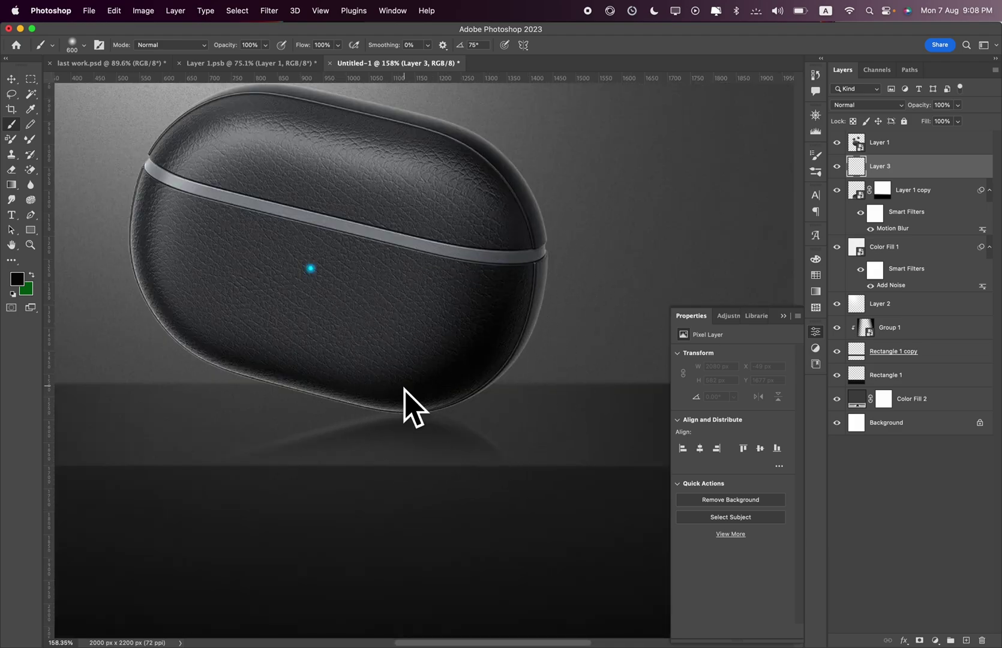
scroll(522, 307, "up", 3)
scroll(420, 408, "down", 5)
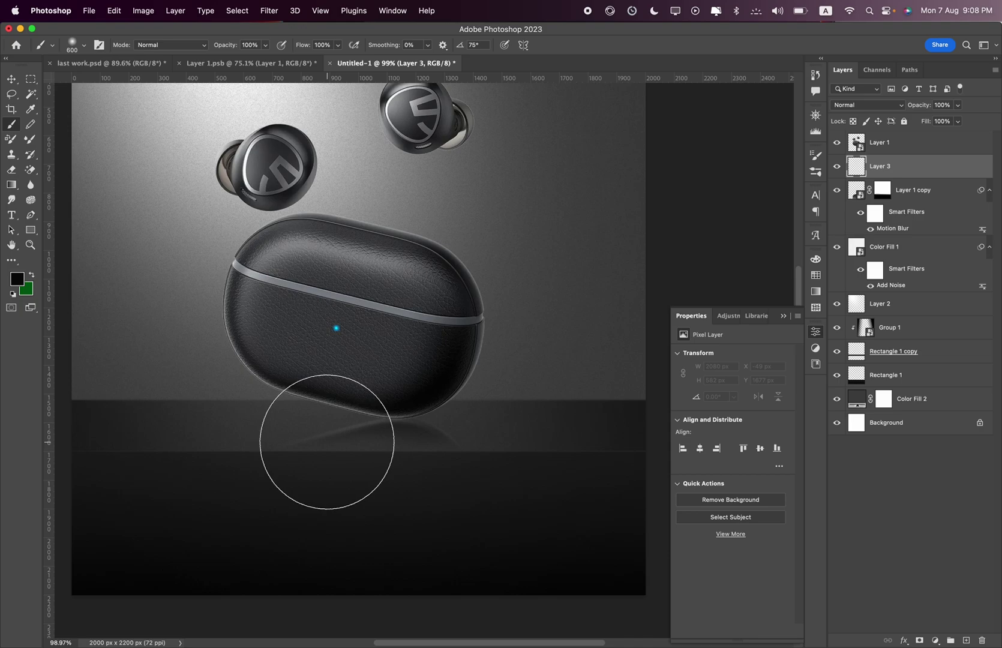
Paint a dark dab under the case with a 300 px brush and reshape it into a wide, flat ellipse.
key("bracketleft")
key("bracketleft")
key("bracketleft")
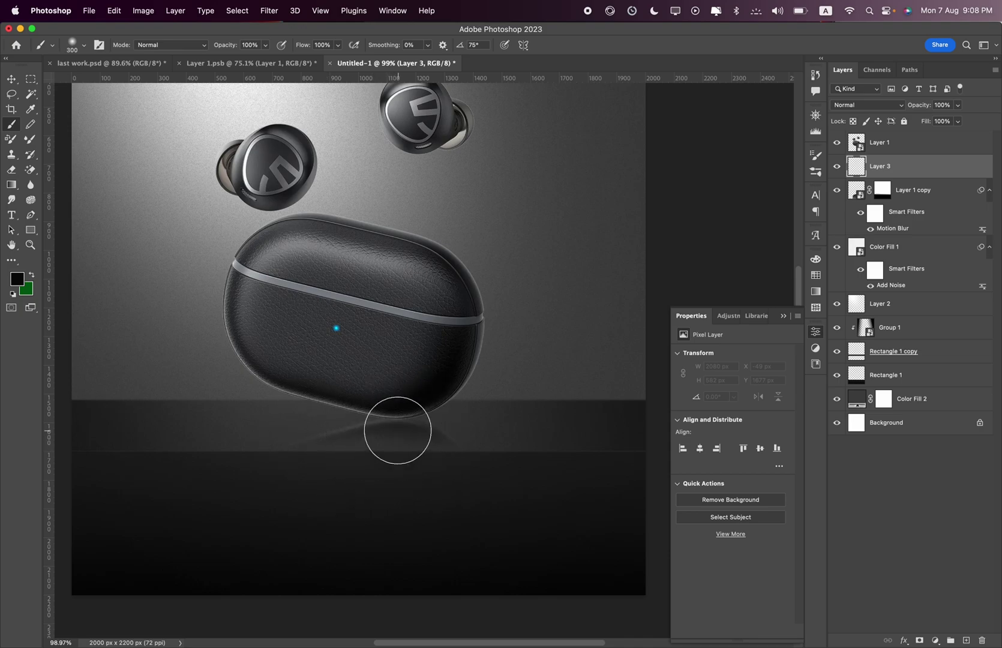
left_click(397, 430)
key("ctrl+t")
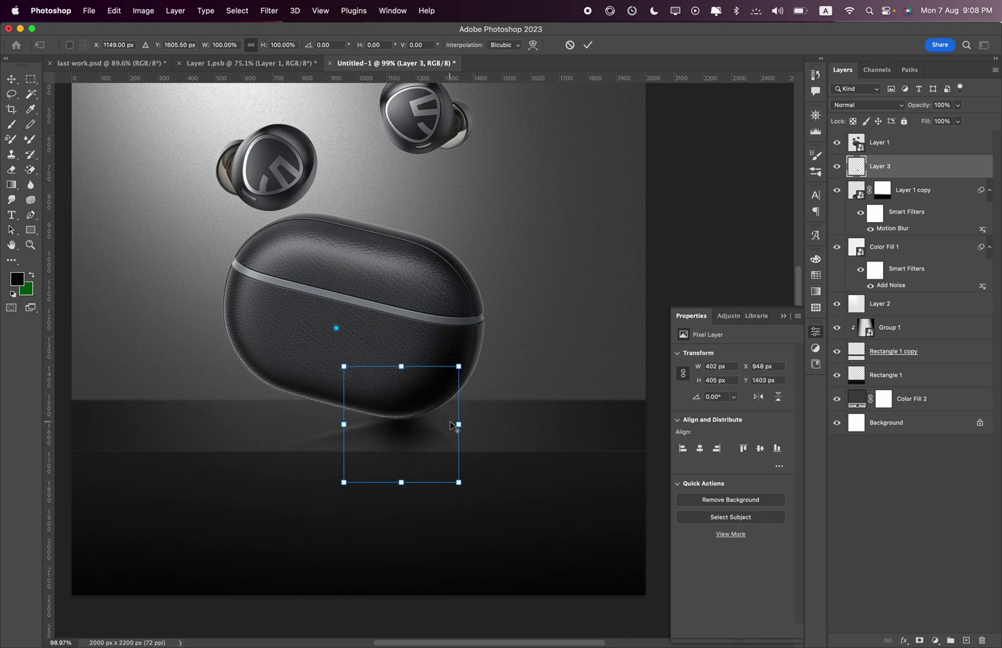
left_click_drag(457, 424, 510, 424)
mouse_move(413, 365)
left_mouse_down()
mouse_move(411, 415)
mouse_move(394, 416)
left_mouse_up()
key("Return")
Finalize the shadow's position and set the layer's opacity to 70%.
scroll(410, 414, "up", 5)
key("ctrl+t")
scroll(401, 417, "up", 5)
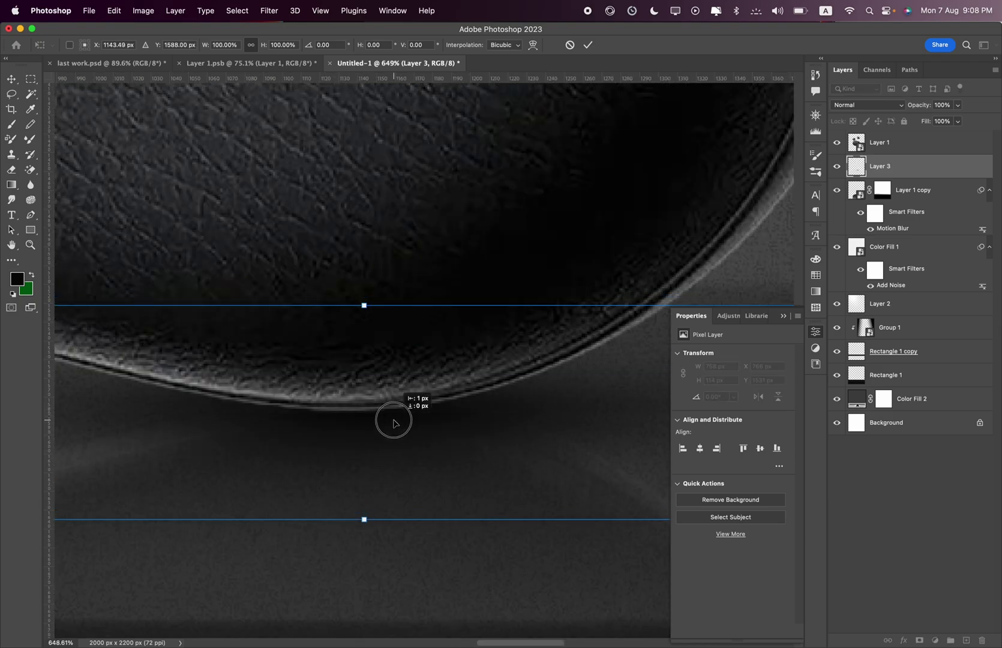
key("Return")
scroll(413, 440, "down", 6)
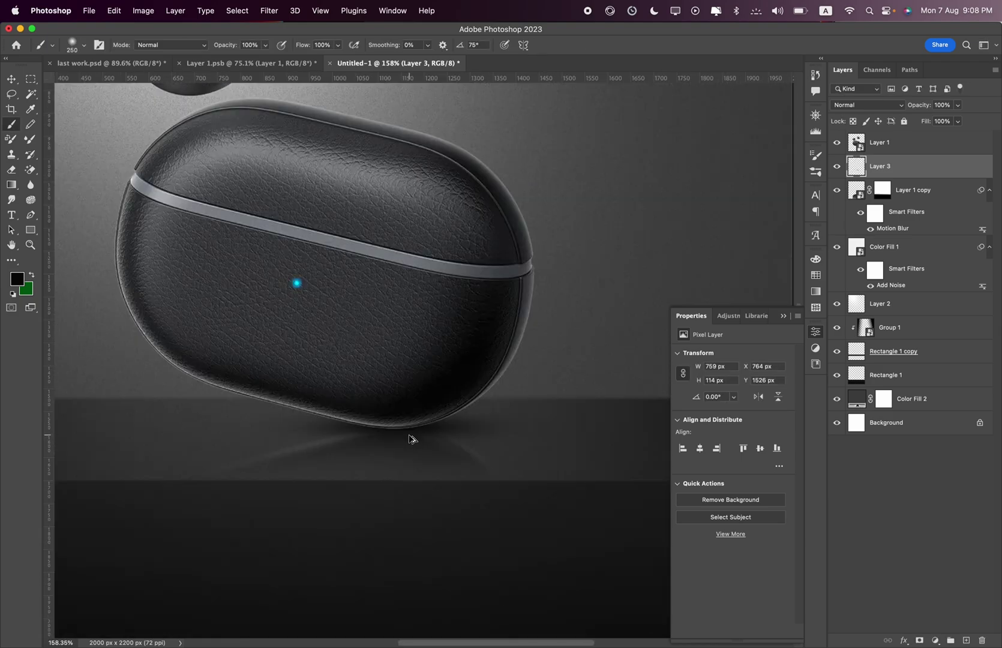
scroll(410, 439, "down", 4)
left_click(959, 105)
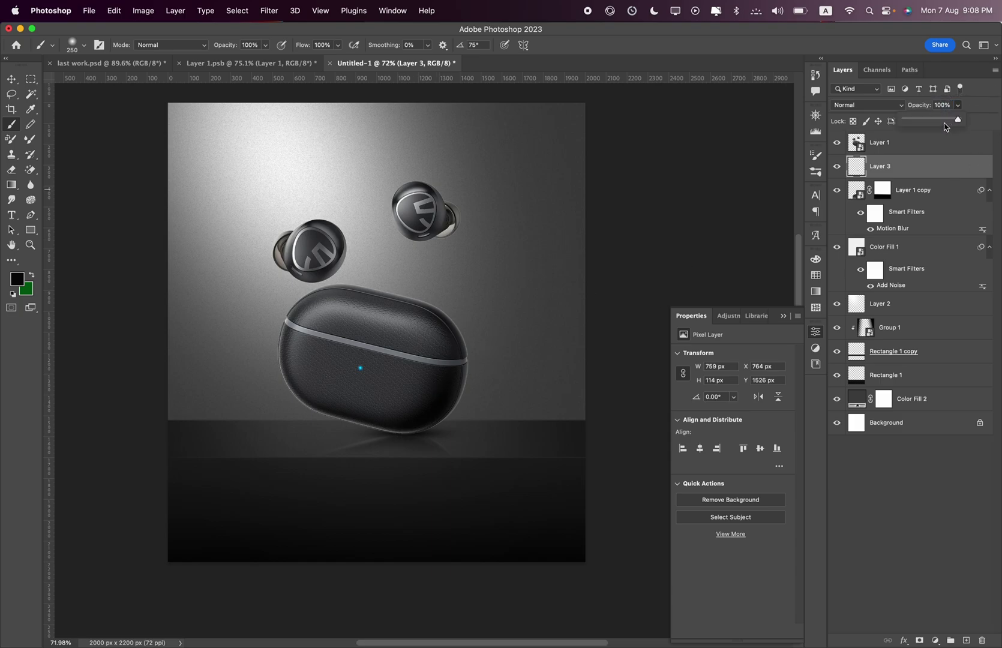
scroll(430, 452, "up", 4)
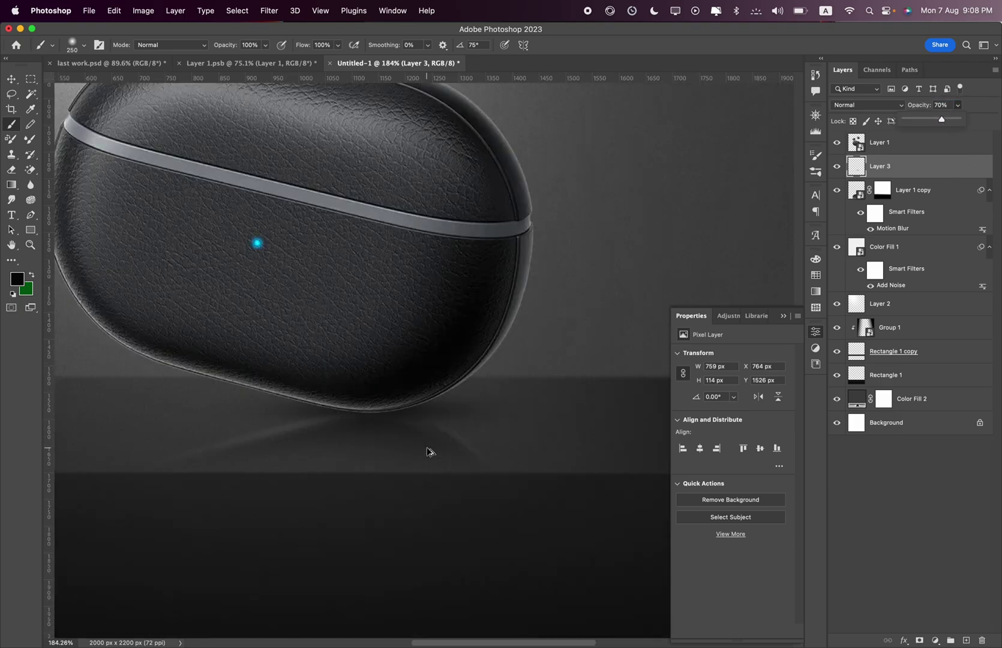
key("super+j")
Narrow the shadow copy to about 69% width, flatten it, and set opacity to 45%.
key("super+t")
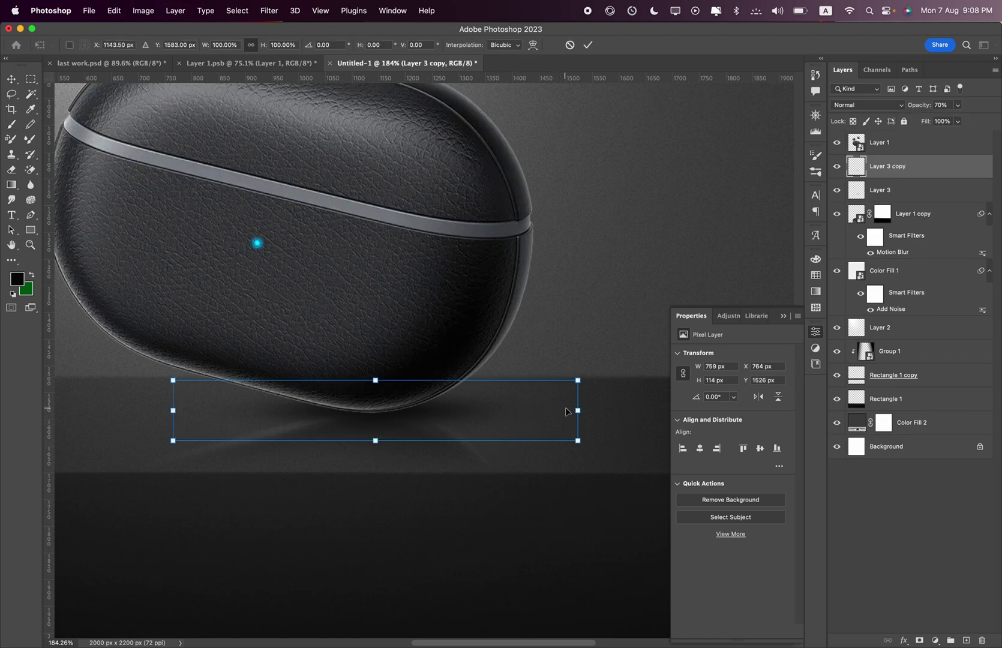
left_click_drag(571, 410, 517, 412)
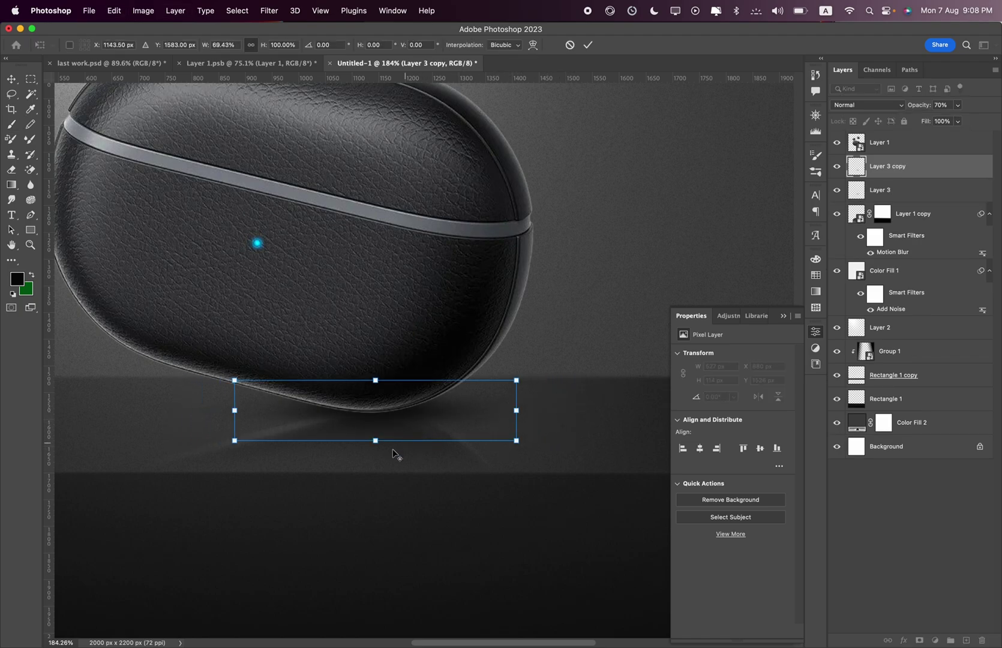
left_click_drag(385, 444, 385, 420)
key("Return")
key("b")
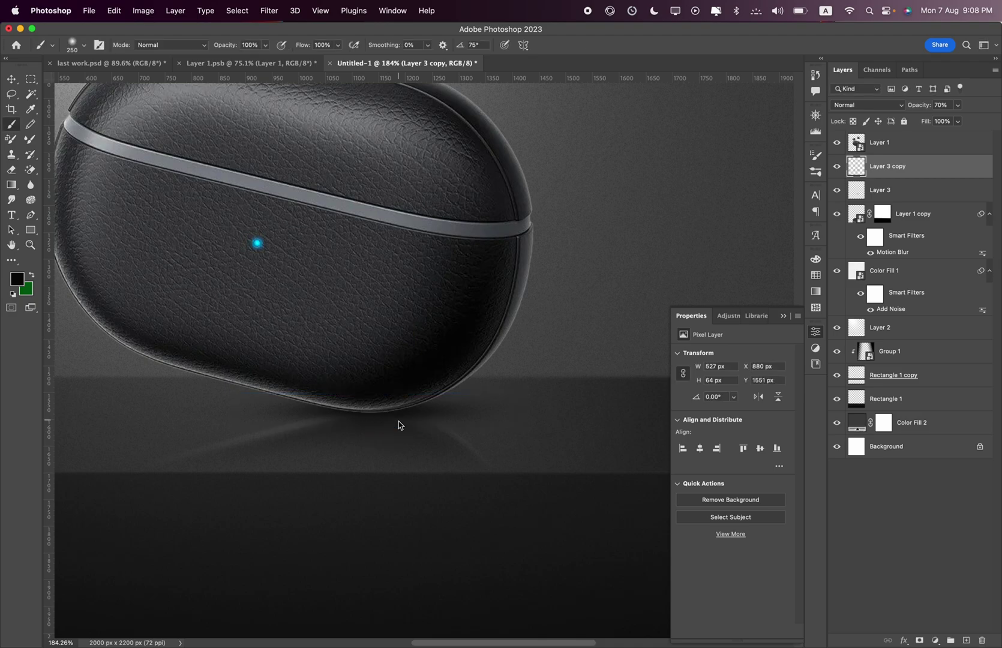
key("super+0")
scroll(491, 449, "down", 2)
scroll(490, 453, "up", 5)
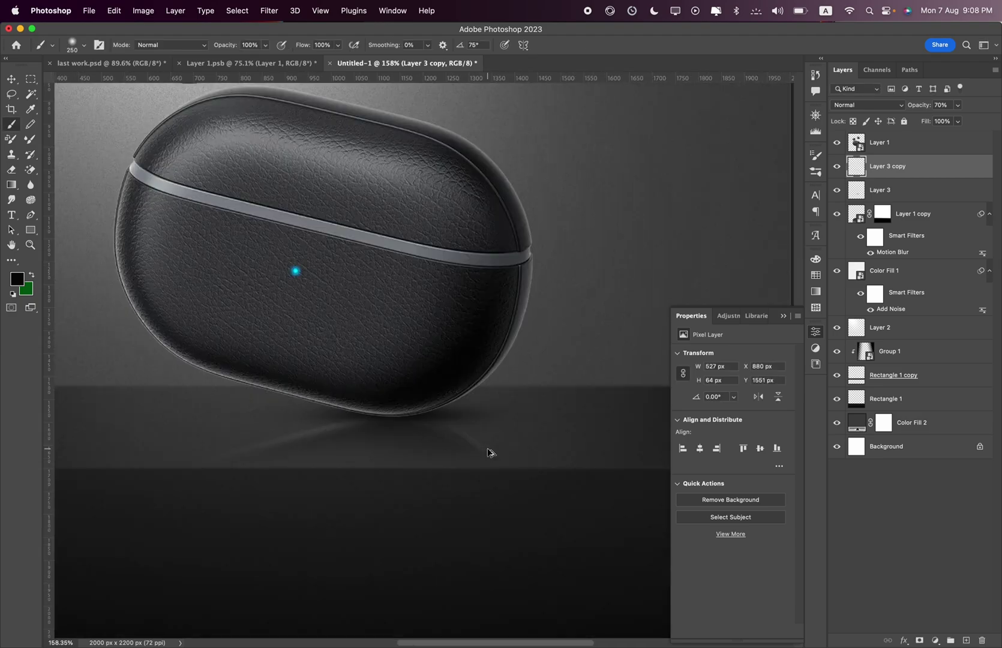
scroll(491, 453, "up", 2)
left_click(958, 106)
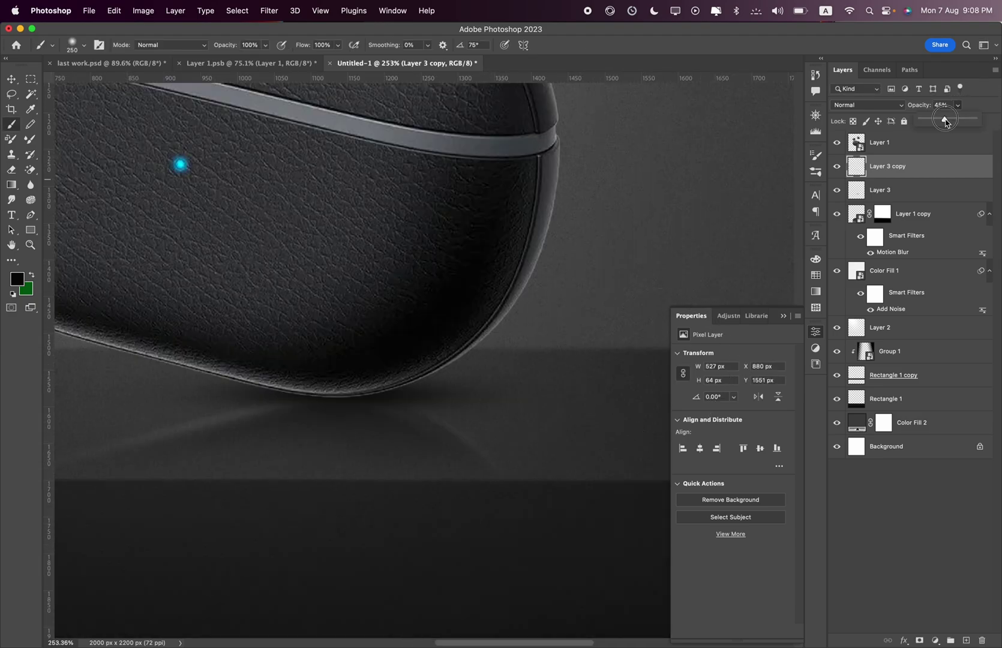
Duplicate the shadow again, shrink it to 353×43 px, and tuck it snug under the case.
key("super+j")
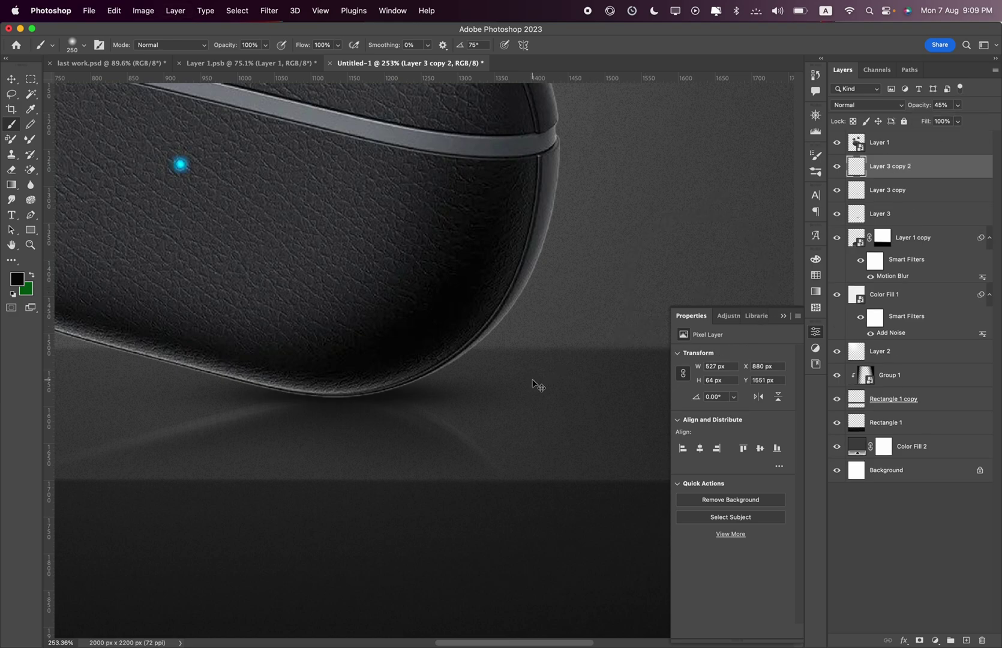
key("super+t")
left_click_drag(543, 389, 471, 395)
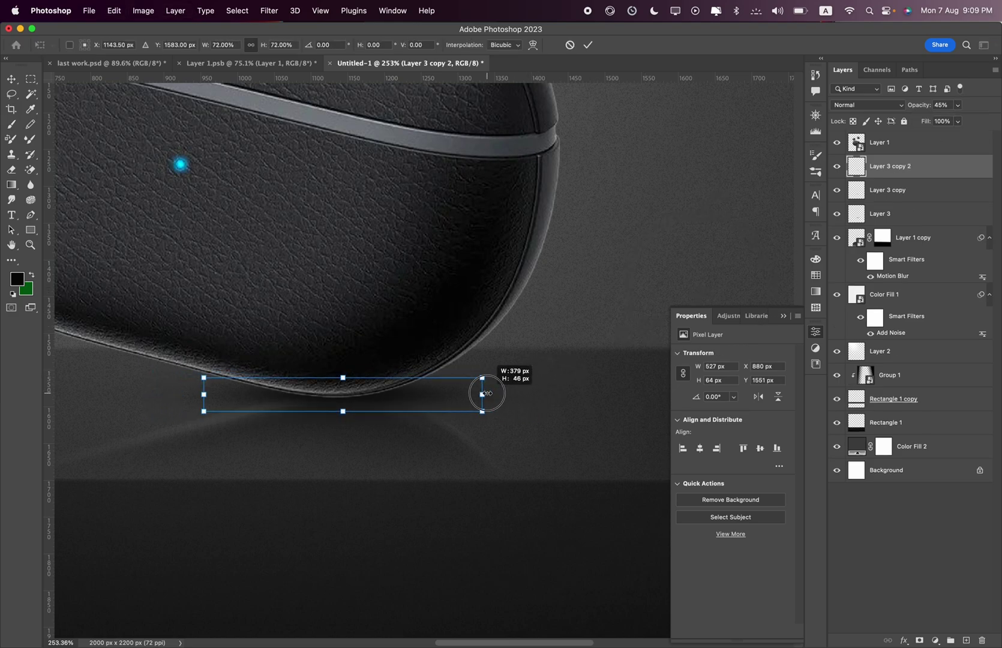
left_click_drag(343, 379, 343, 377)
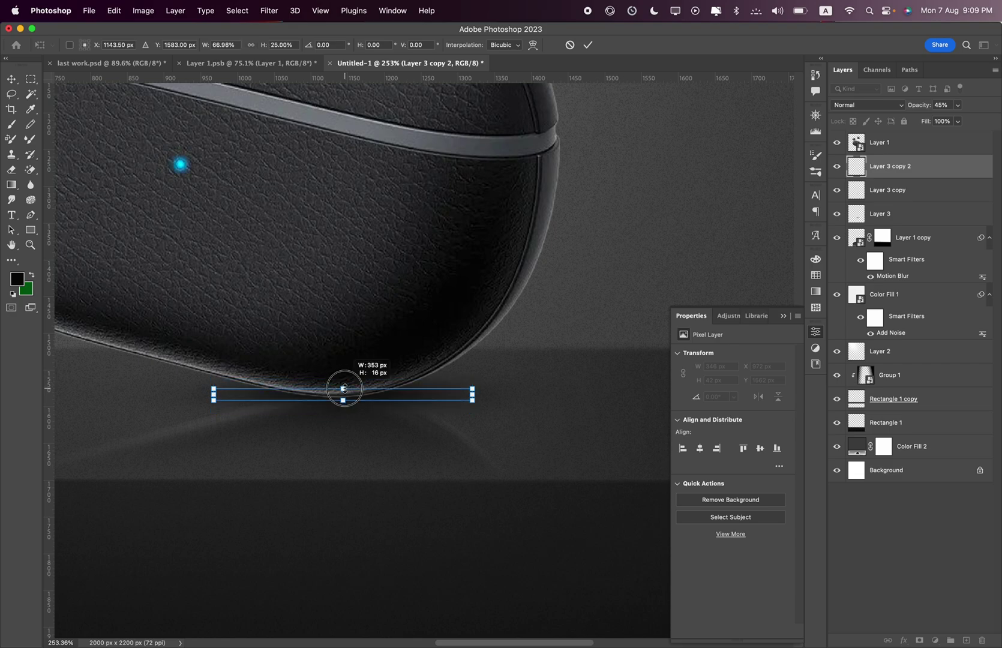
scroll(354, 393, "up", 3)
scroll(362, 389, "up", 2)
left_click_drag(364, 387, 363, 403)
key("Return")
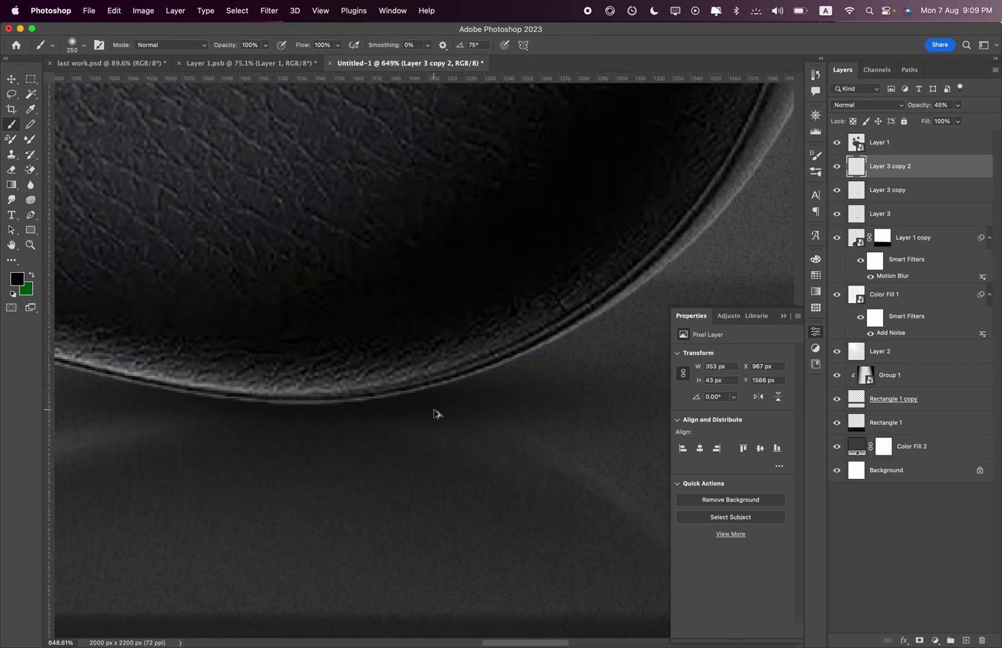
scroll(436, 414, "down", 10)
scroll(436, 413, "up", 8)
scroll(436, 414, "down", 3)
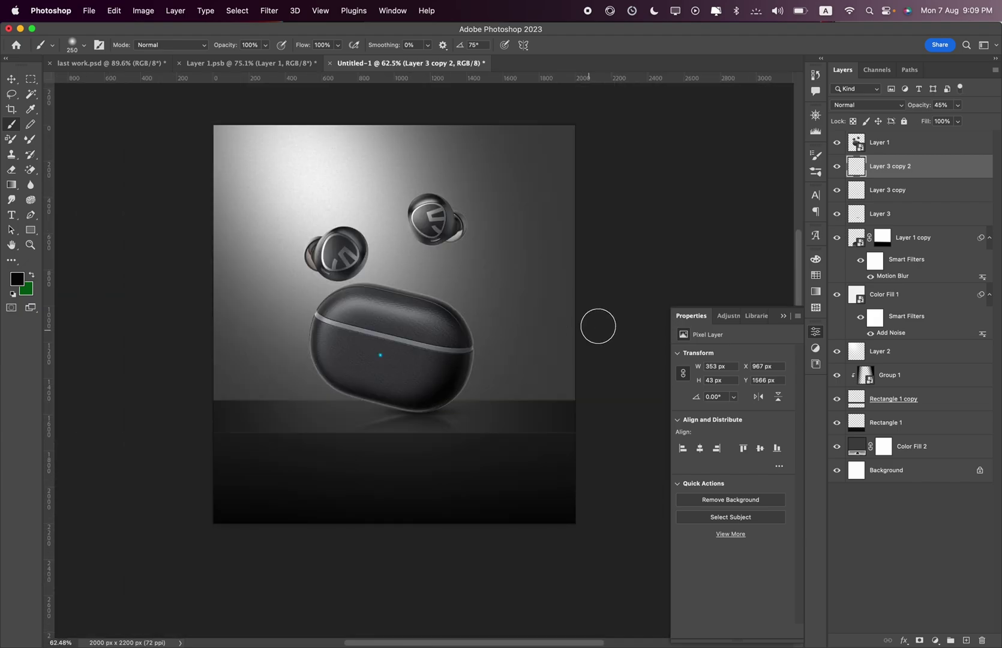
left_click(890, 350)
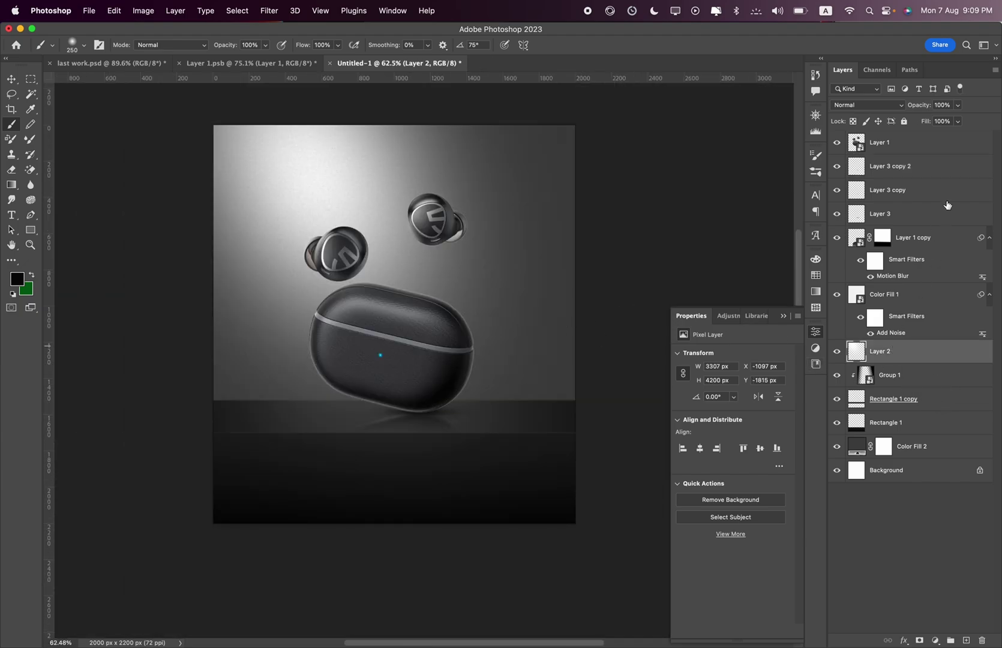
Set Layer 2 opacity to 72% and select it with Group 1 down to Rectangle 1.
left_click(956, 105)
left_click_drag(945, 123, 945, 123)
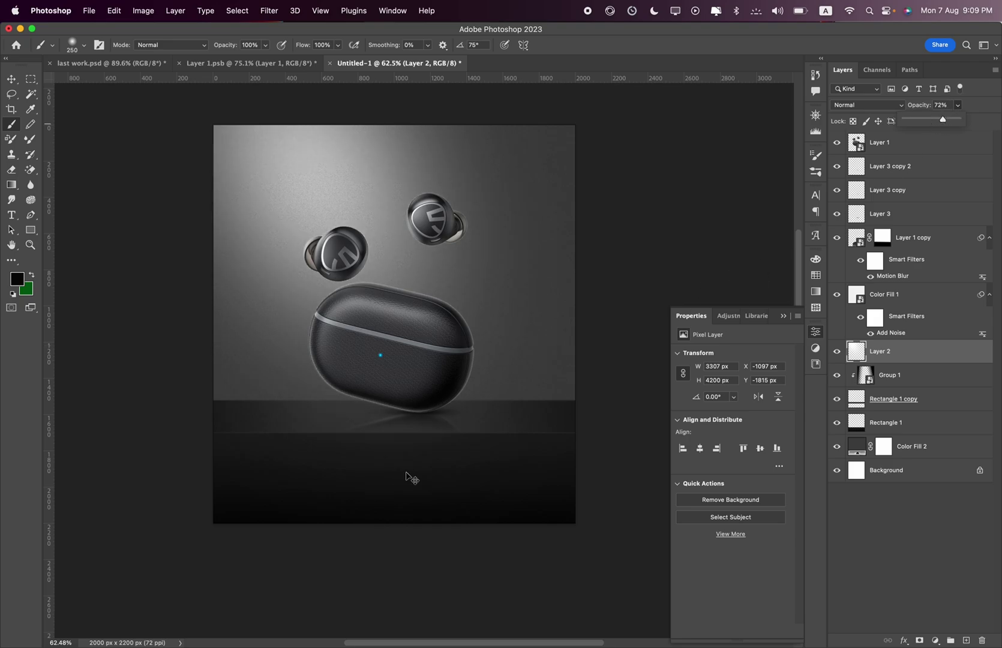
left_click(864, 413)
left_click(892, 422, "shift")
left_click(897, 382, "shift")
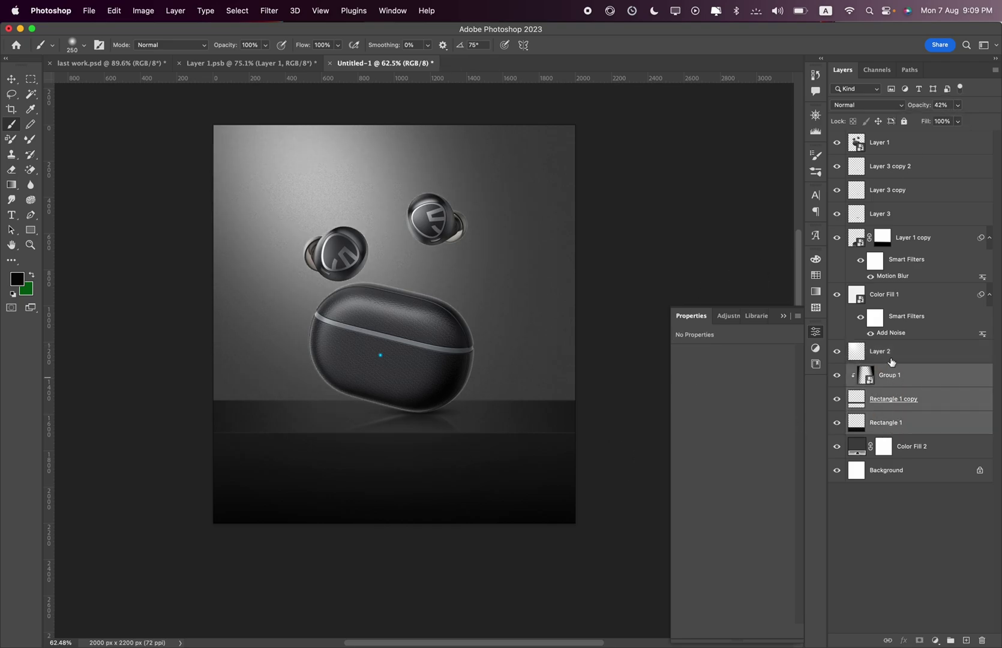
left_click(898, 352, "shift")
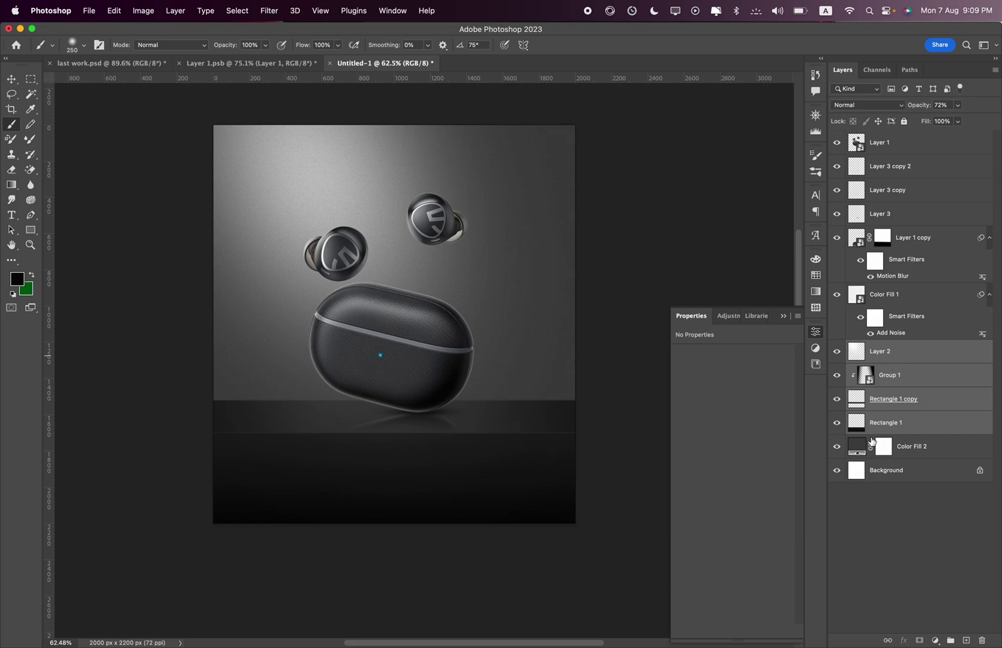
Move the selected floor layers down about 174 px.
key("ctrl+t")
mouse_move(499, 403)
left_mouse_down()
mouse_move(502, 435)
mouse_move(489, 447)
left_mouse_up()
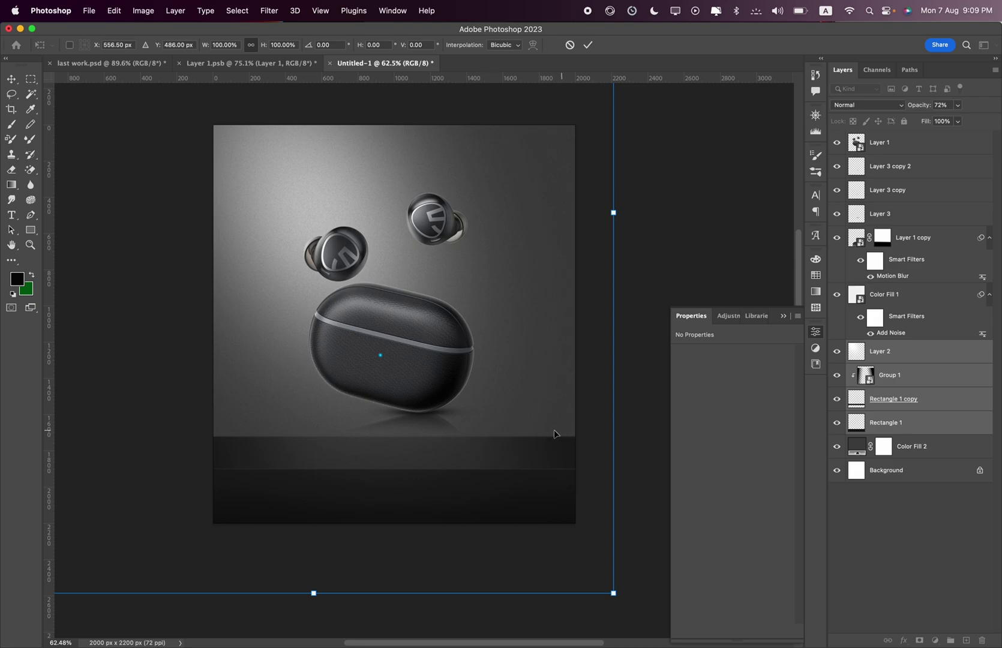
key("Return")
Select the earbud layers, Layer 1 through Layer 1 copy.
key("b")
left_click(917, 247)
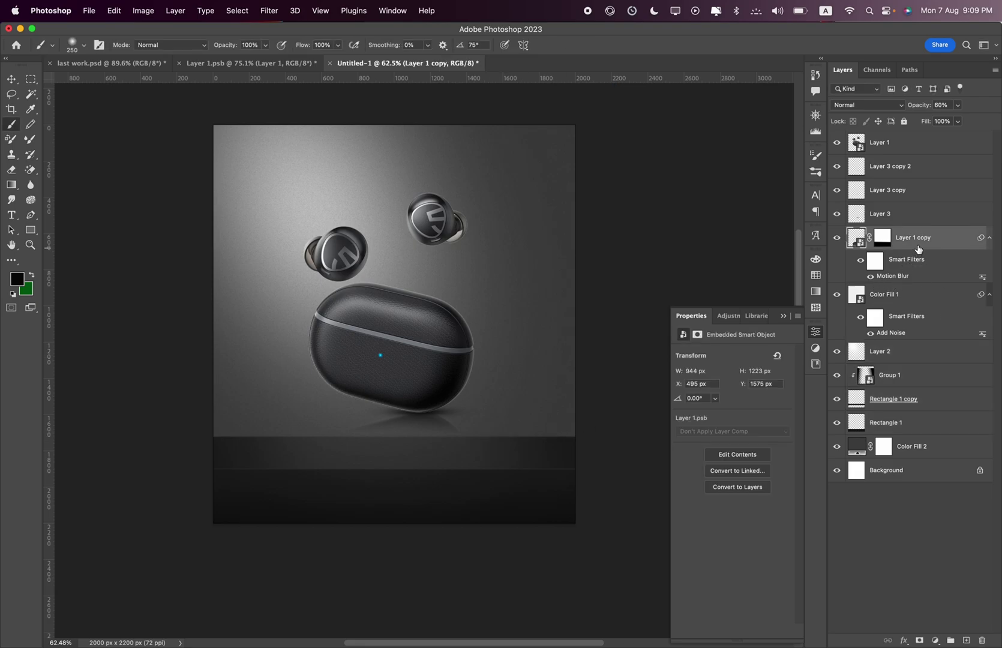
left_click(902, 150, "shift")
Group the earbud layers as 'Product' and move the group down about 86 px.
key("super+g")
type("Product")
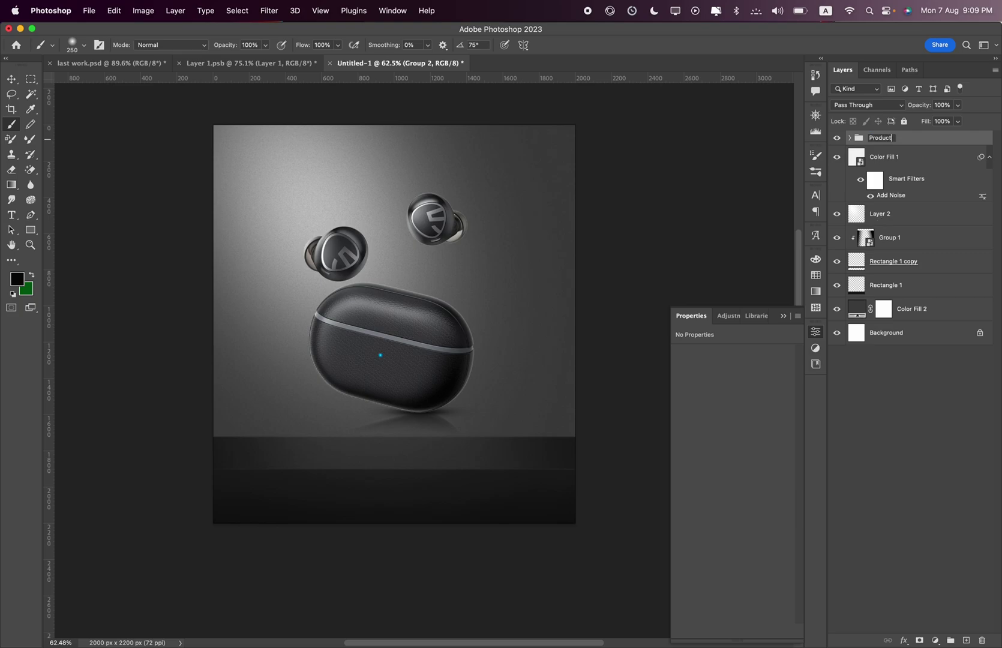
key("Return")
key("super+t")
mouse_move(423, 332)
left_mouse_down()
mouse_move(409, 389)
mouse_move(425, 379)
left_mouse_up()
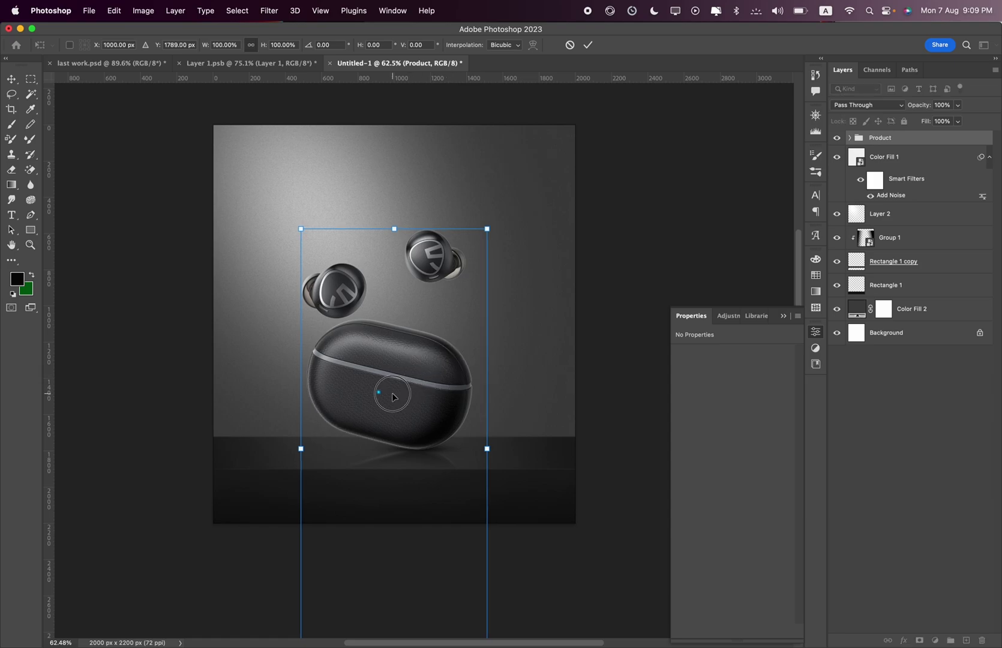
key("Return")
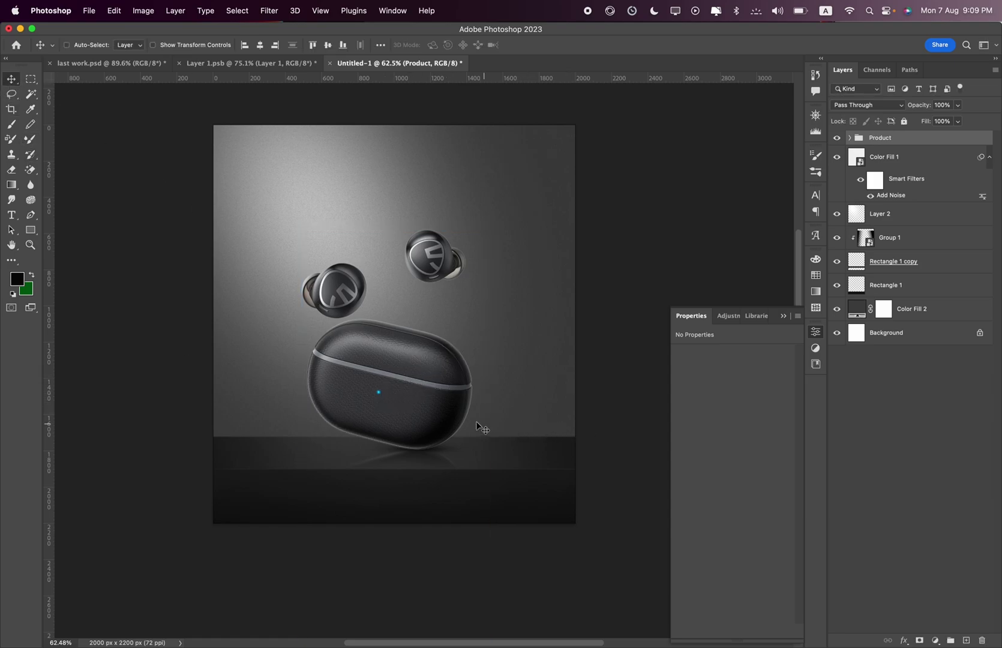
Try shifting the Product group left, then undo that move.
key("cmd+t")
left_click_drag(447, 418, 390, 420)
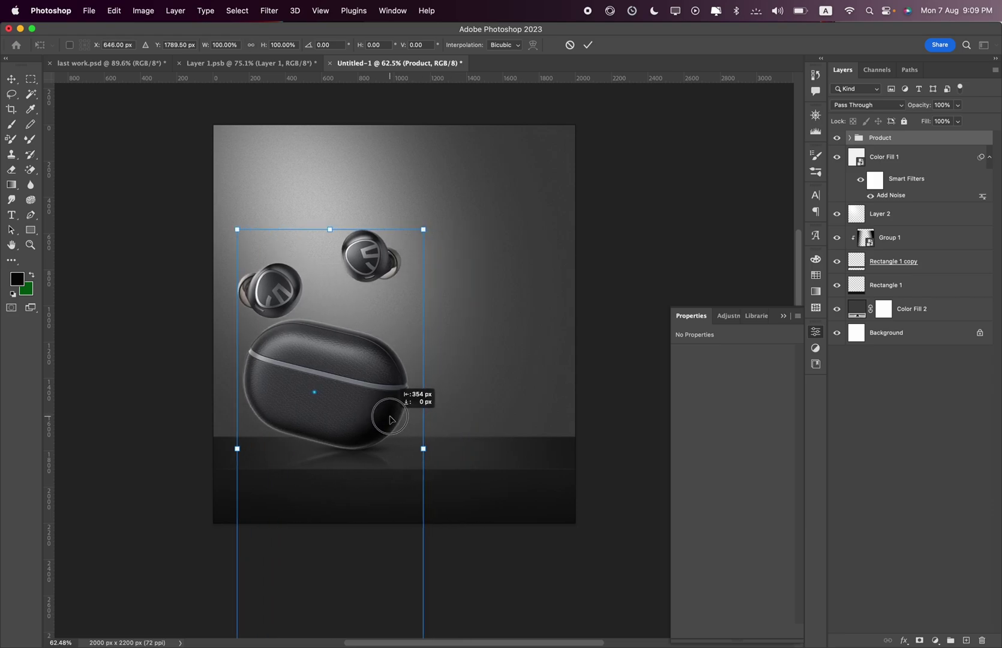
key("Return")
key("cmd+z")
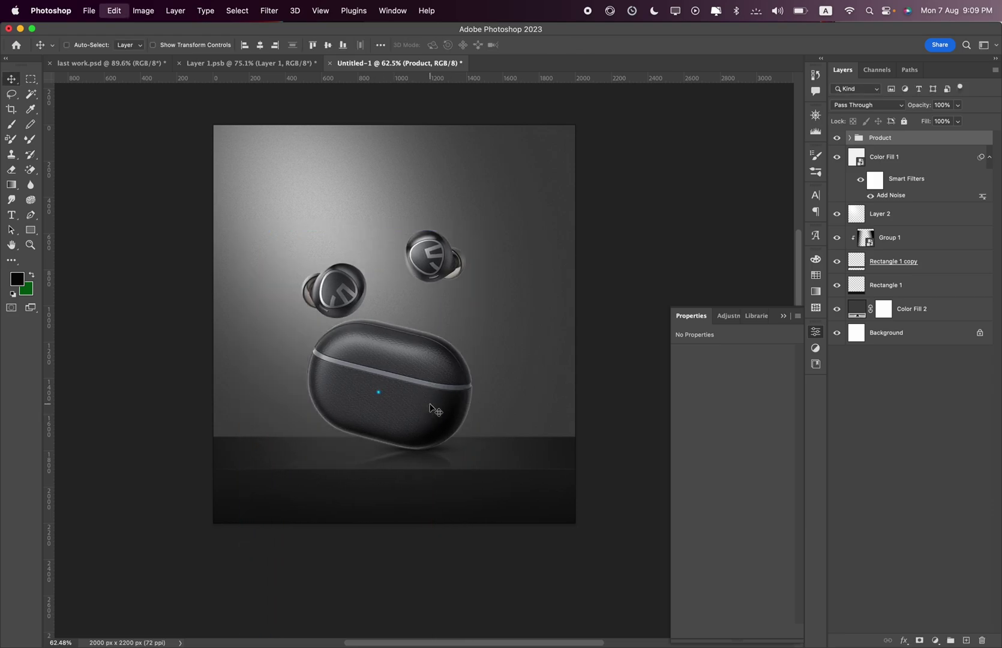
Scale the Product group up to 107.42% and nudge it about 35 px left.
key("cmd+t")
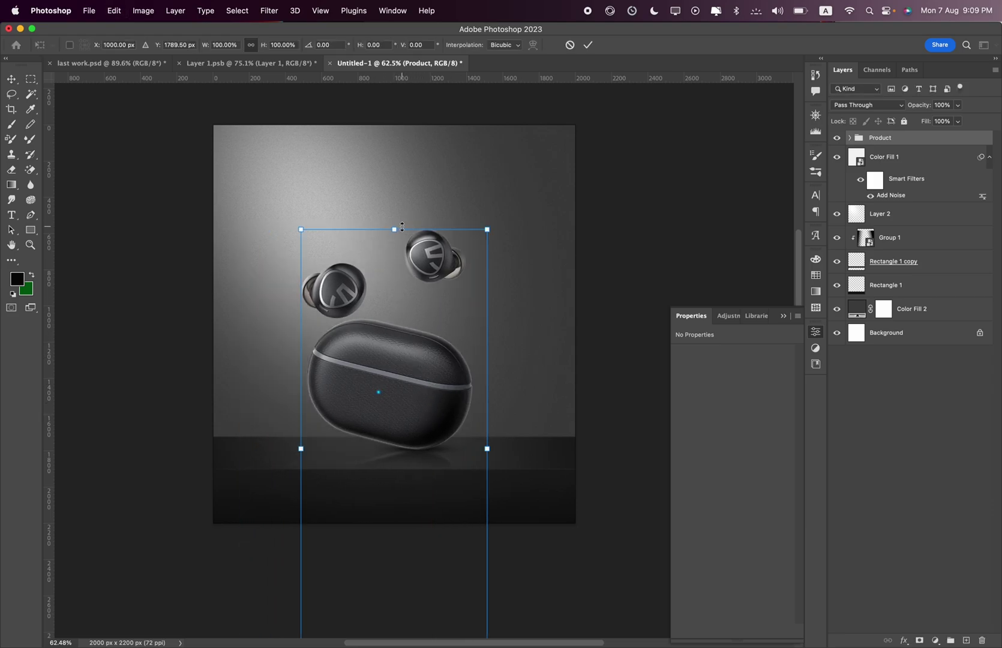
left_click_drag(400, 227, 401, 211)
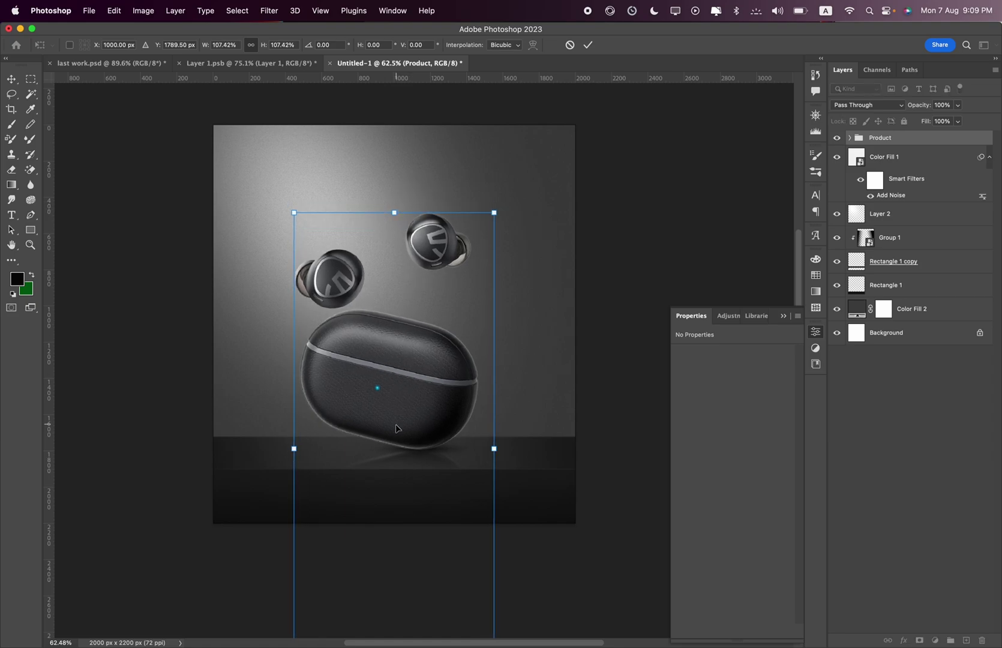
scroll(408, 425, "up", 3)
left_click_drag(407, 420, 402, 420)
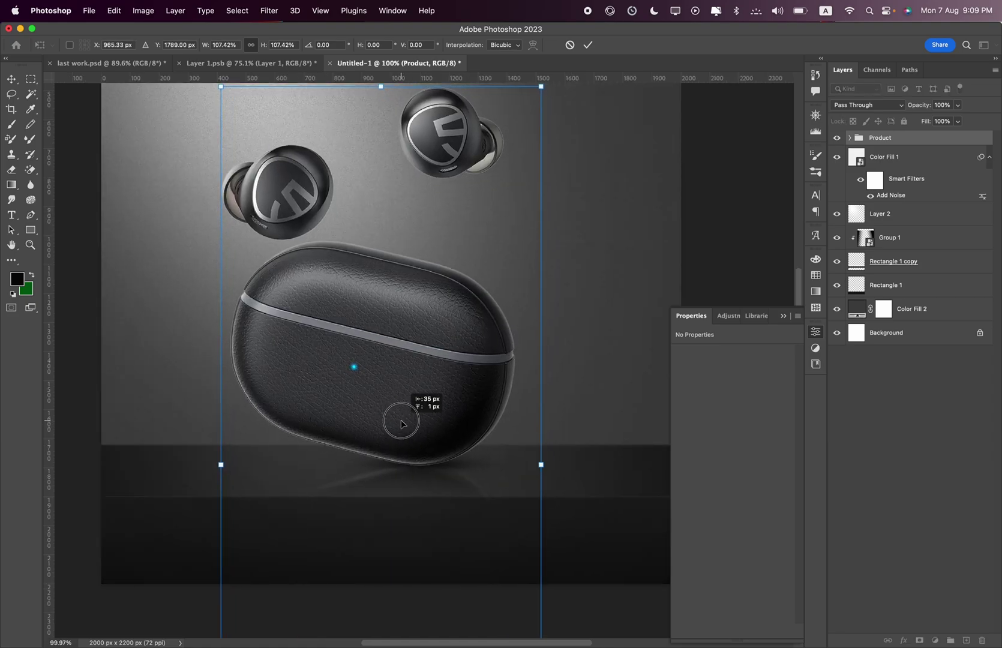
key("Return")
key("cmd+0")
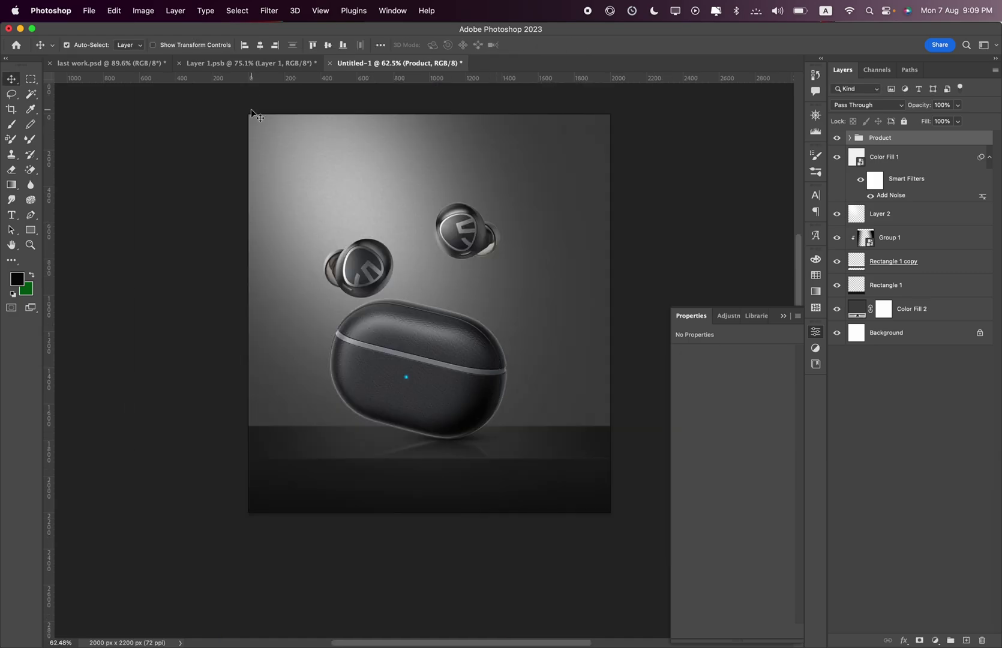
Centre the Product group horizontally and select Layer 1 inside the expanded group.
left_click(260, 46)
scroll(418, 240, "up", 3)
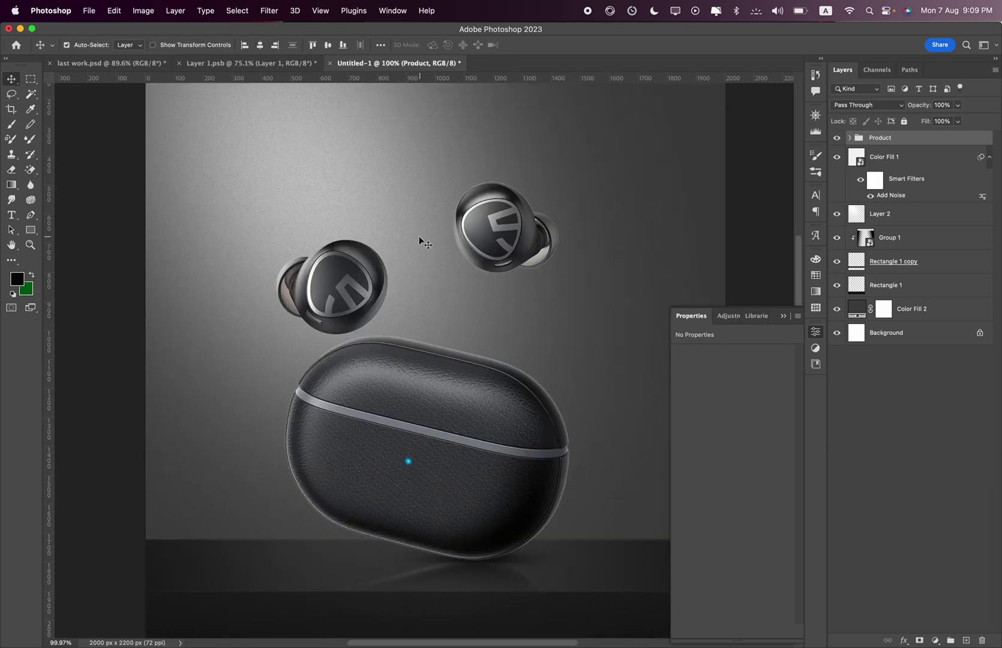
left_click(850, 138)
left_click(880, 158)
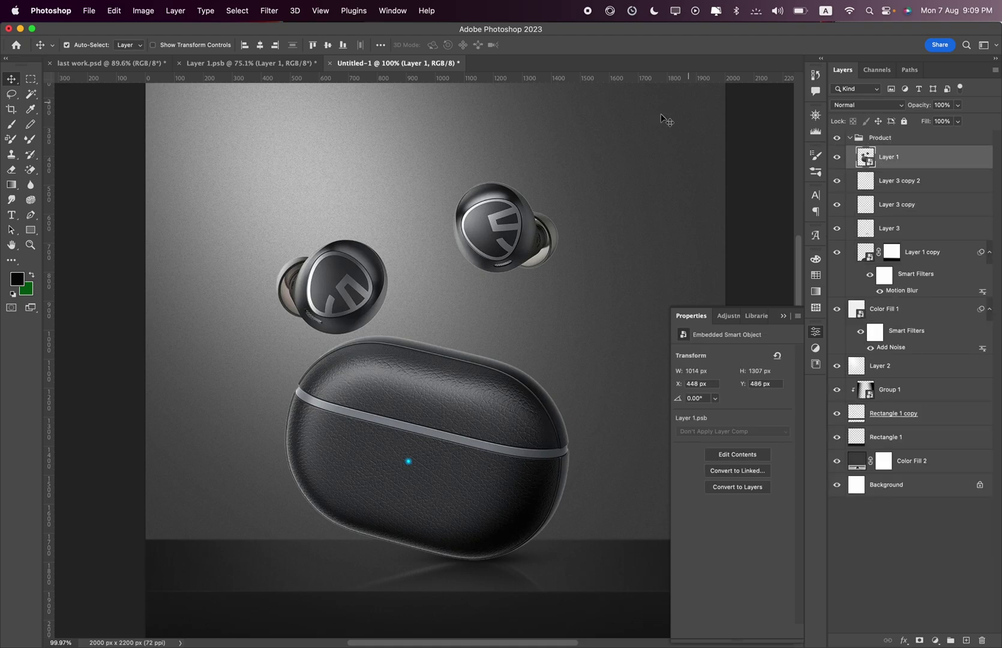
scroll(479, 246, "down", 2)
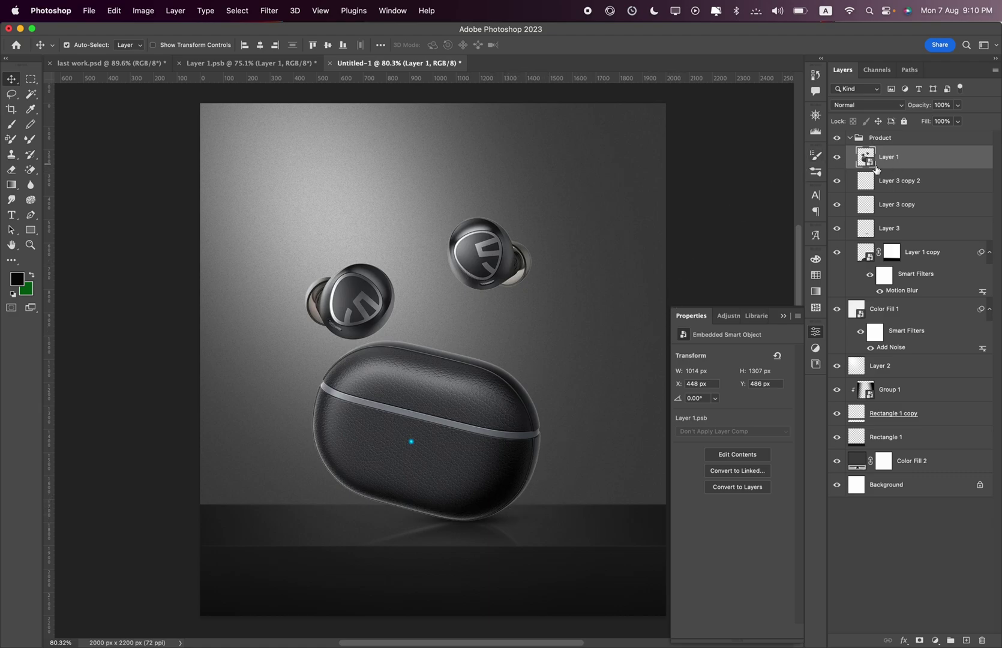
left_click(836, 156)
Add a new empty Layer 4 above Layer 1 in the Product group.
scroll(487, 266, "up", 5)
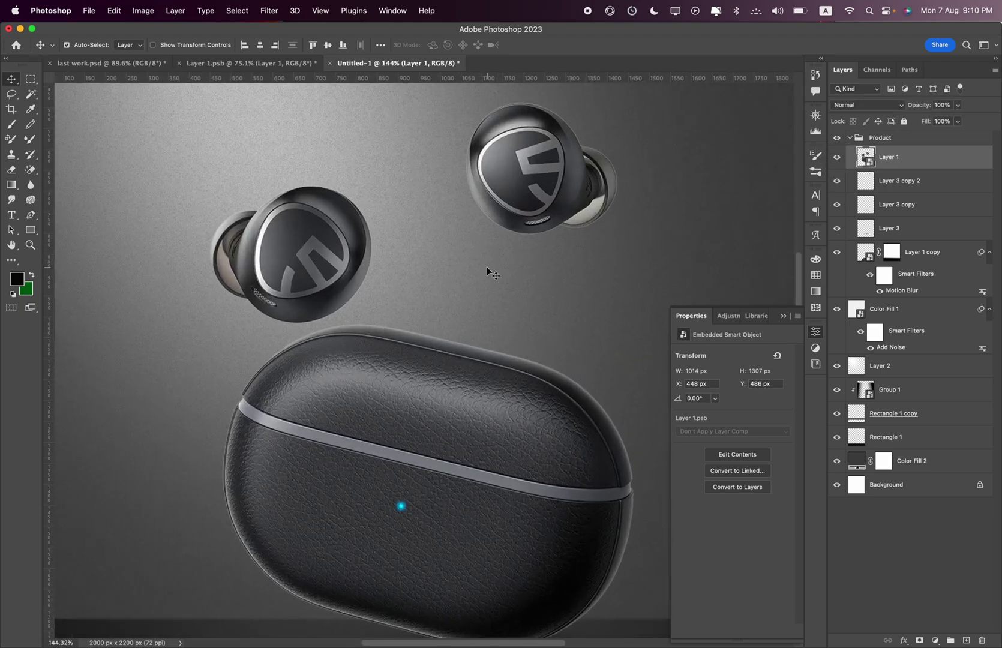
scroll(487, 294, "down", 3)
scroll(342, 353, "up", 5)
scroll(342, 353, "down", 5)
scroll(341, 354, "down", 2)
scroll(340, 354, "up", 2)
scroll(340, 354, "up", 1)
scroll(340, 354, "up", 1)
scroll(340, 354, "up", 1)
scroll(340, 354, "down", 3)
scroll(341, 354, "up", 2)
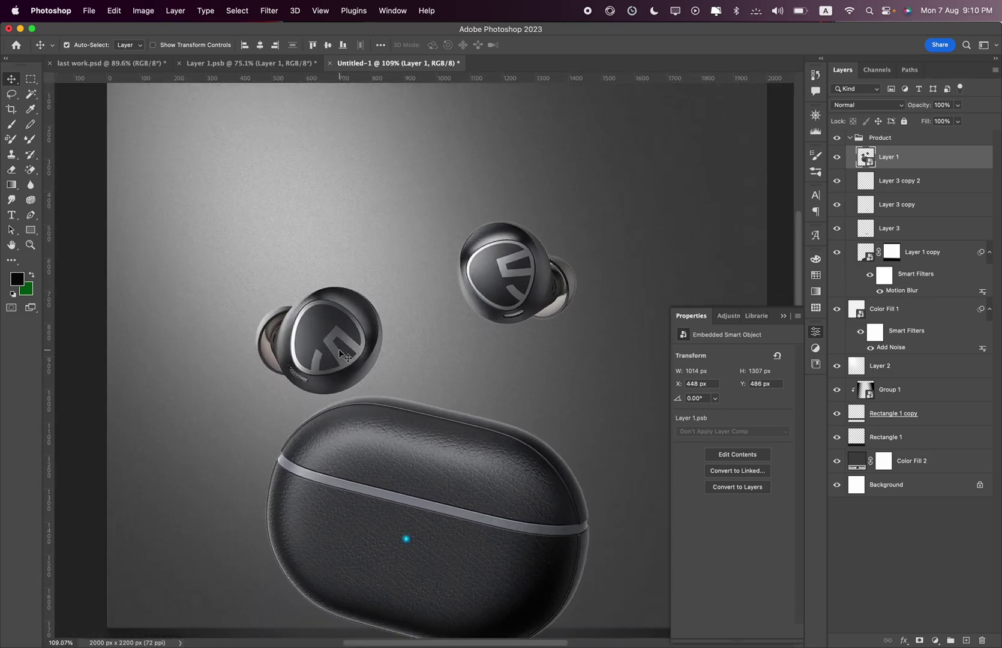
scroll(340, 354, "up", 2)
scroll(340, 354, "down", 3)
scroll(339, 353, "up", 2)
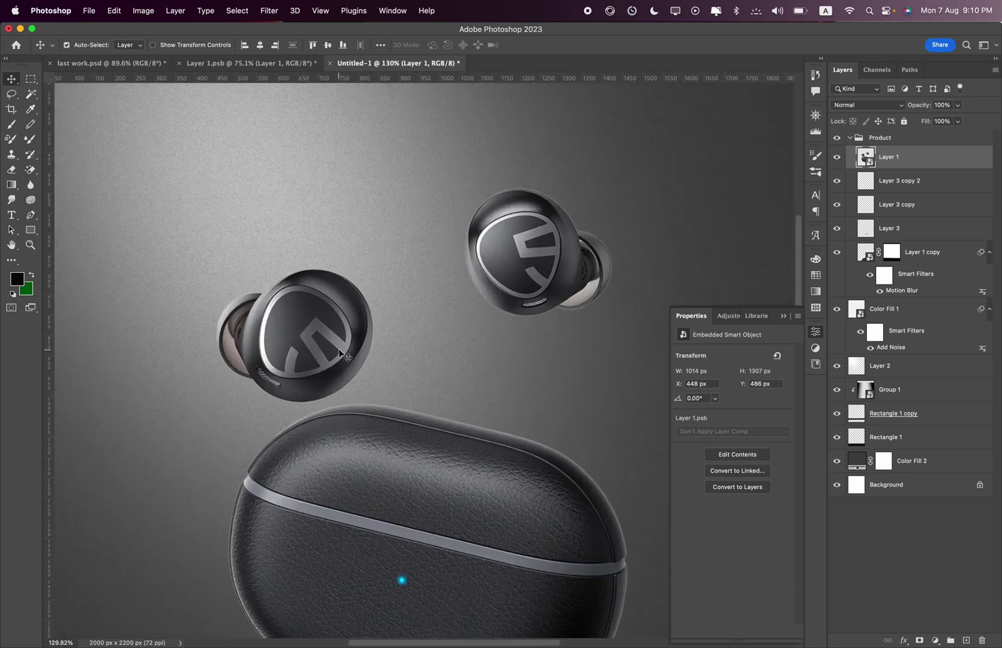
scroll(340, 351, "up", 1)
scroll(341, 345, "down", 2)
scroll(341, 346, "down", 2)
scroll(345, 345, "up", 1)
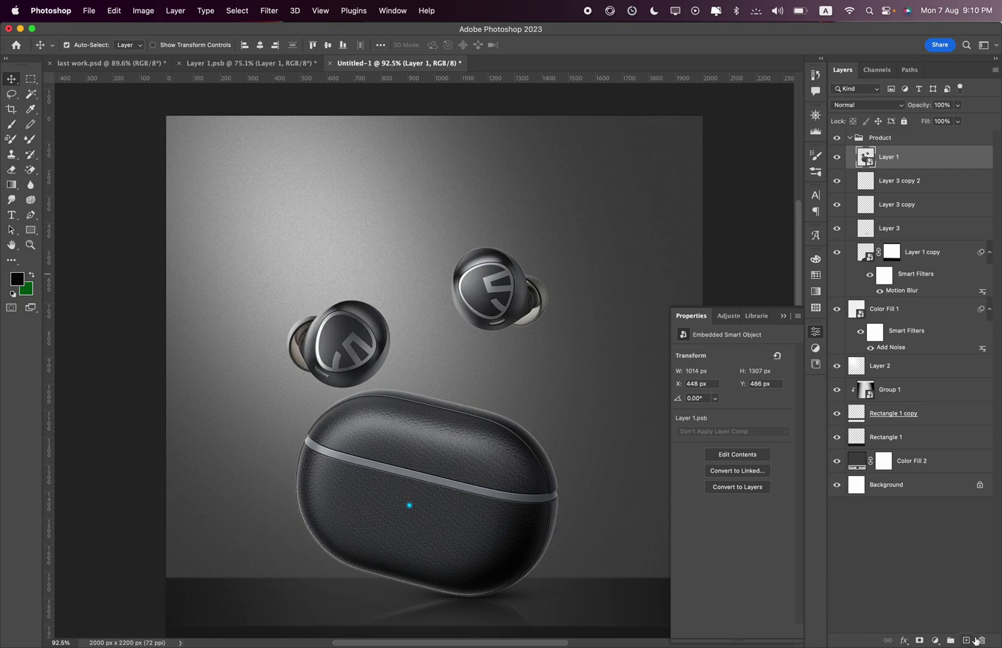
left_click(961, 640)
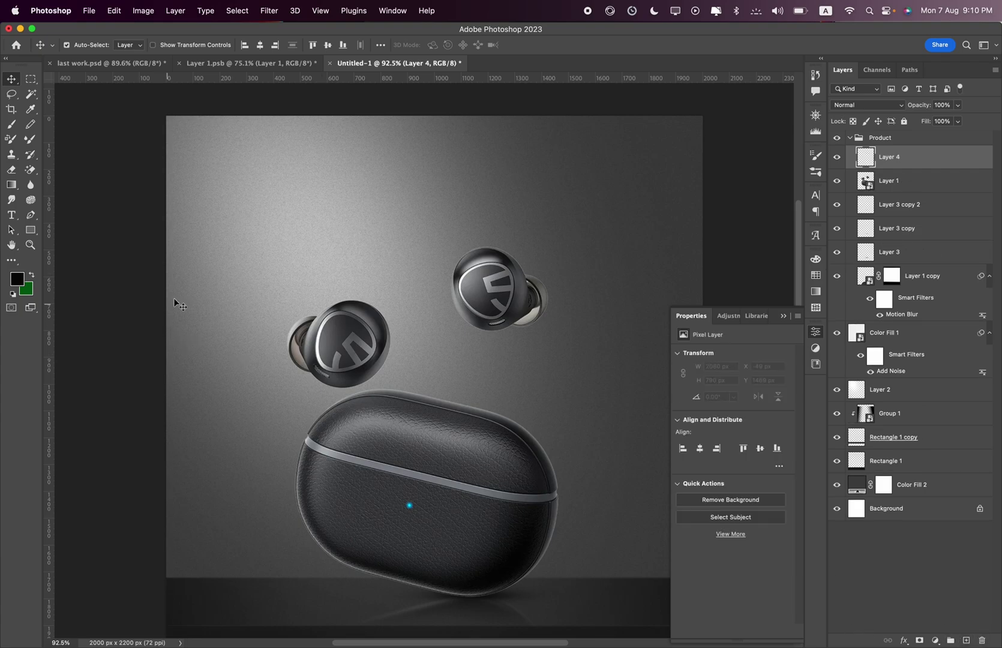
Paint a soft white dab on the left earbud with the Brush tool.
scroll(320, 274, "up", 3)
left_click(10, 125)
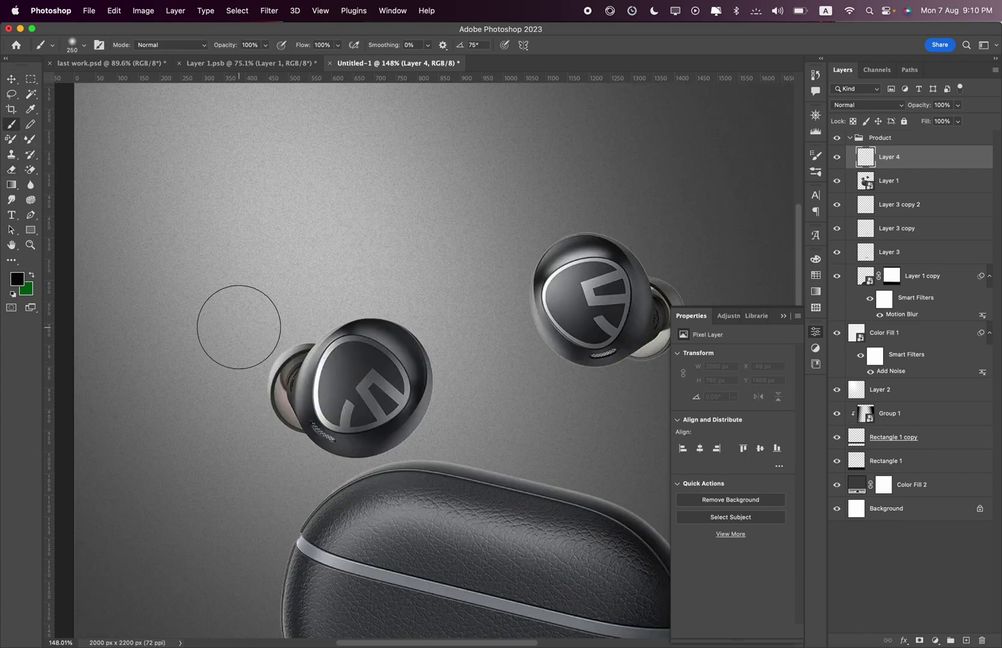
left_click(18, 279)
left_click_drag(434, 93, 335, 24)
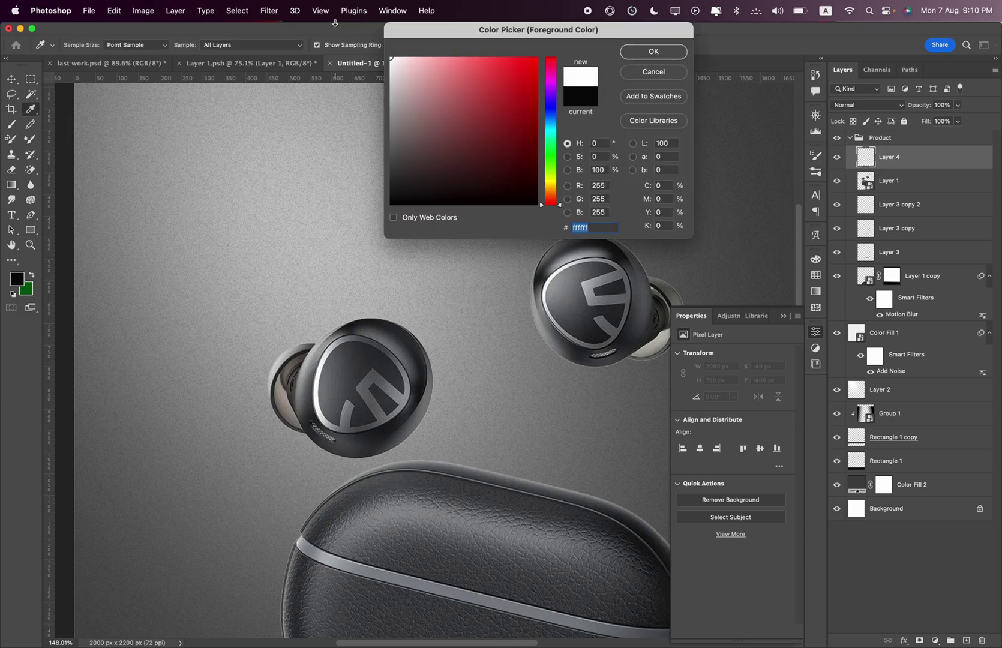
left_click(653, 52)
left_click(340, 335)
Set Layer 4 to Screen and squash the dab into a thin streak on the earbud's edge.
left_click(867, 105)
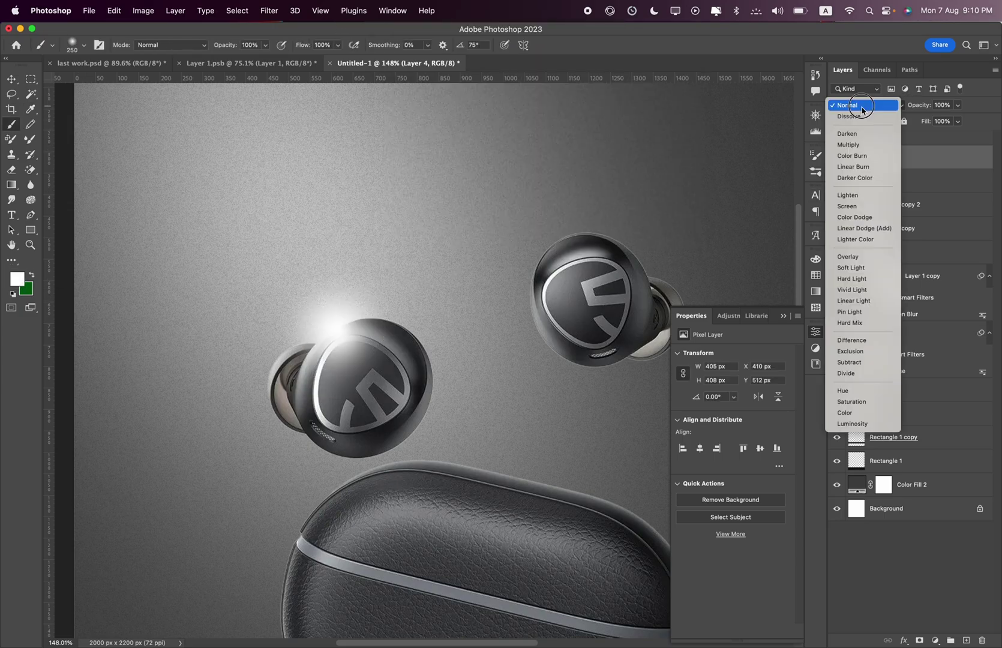
left_click(867, 206)
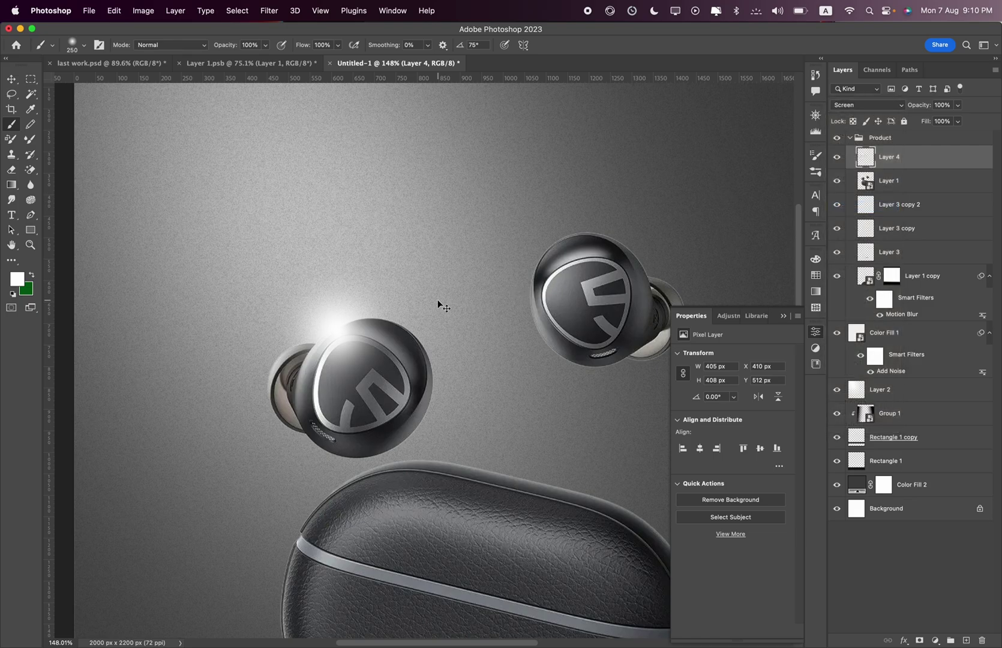
key("ctrl+t")
mouse_move(337, 243)
left_mouse_down()
mouse_move(338, 319)
mouse_move(332, 282)
left_mouse_up()
scroll(370, 324, "up", 3)
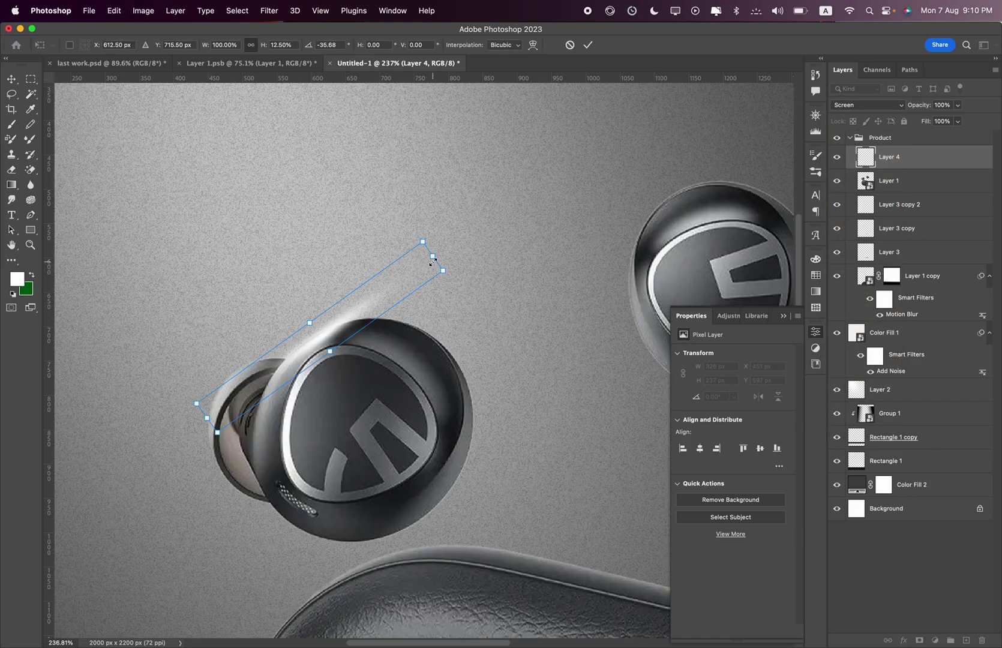
left_click_drag(433, 261, 370, 304)
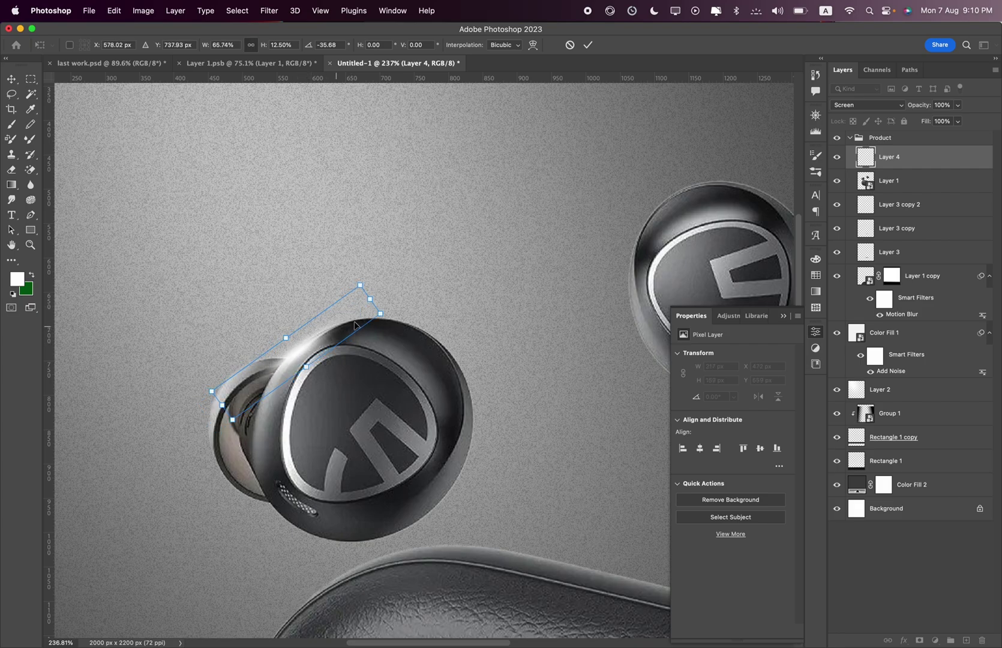
scroll(305, 345, "up", 5)
left_click_drag(307, 350, 331, 331)
key("Return")
Warp the glow streak so it curves along the earbud's upper rim.
key("b")
scroll(331, 331, "down", 10)
scroll(359, 349, "up", 3)
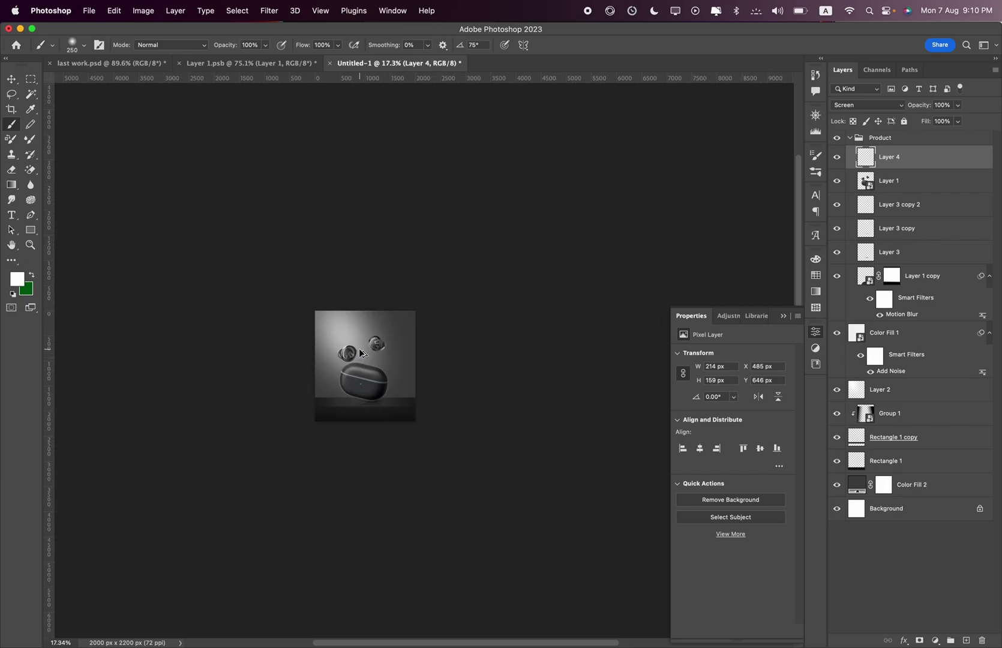
scroll(359, 349, "up", 5)
scroll(358, 352, "up", 4)
scroll(359, 353, "up", 3)
scroll(270, 347, "up", 2)
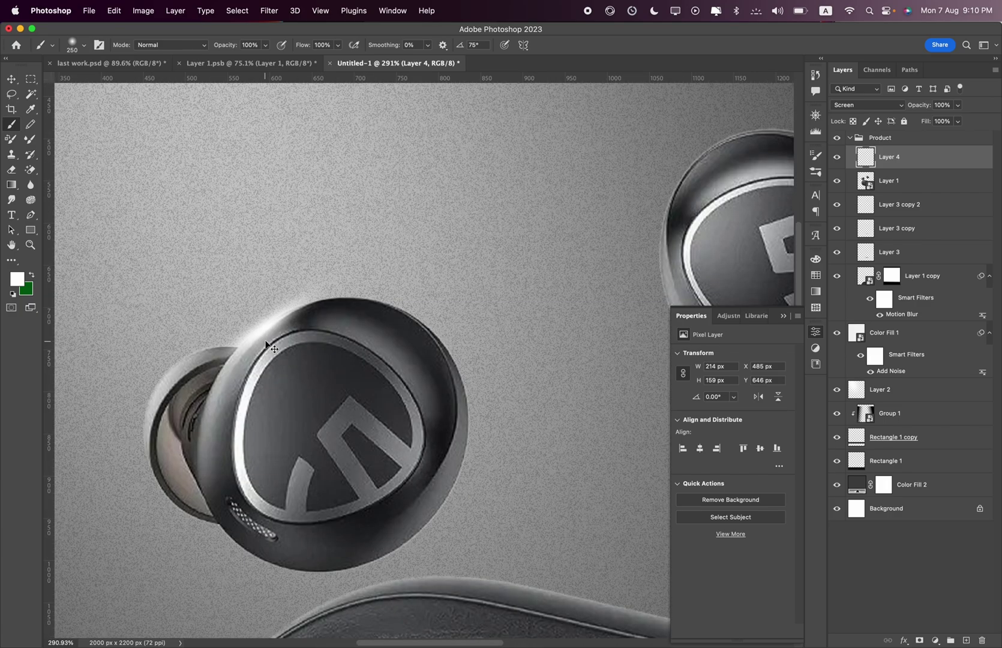
key("ctrl+t")
right_click(282, 329)
left_click(308, 416)
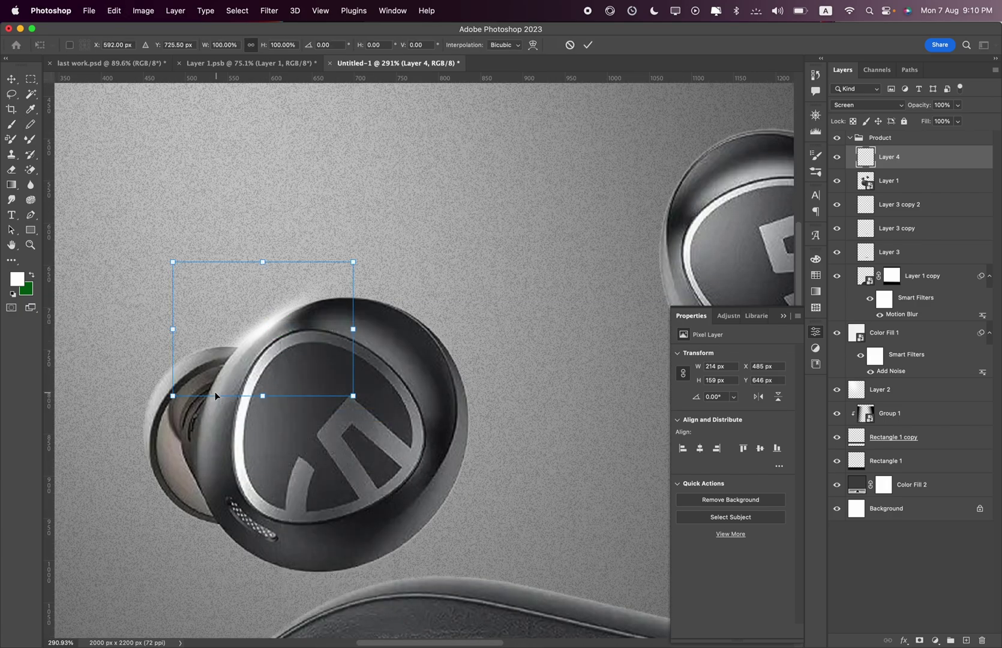
mouse_move(173, 397)
left_mouse_down()
mouse_move(217, 464)
mouse_move(218, 499)
left_mouse_up()
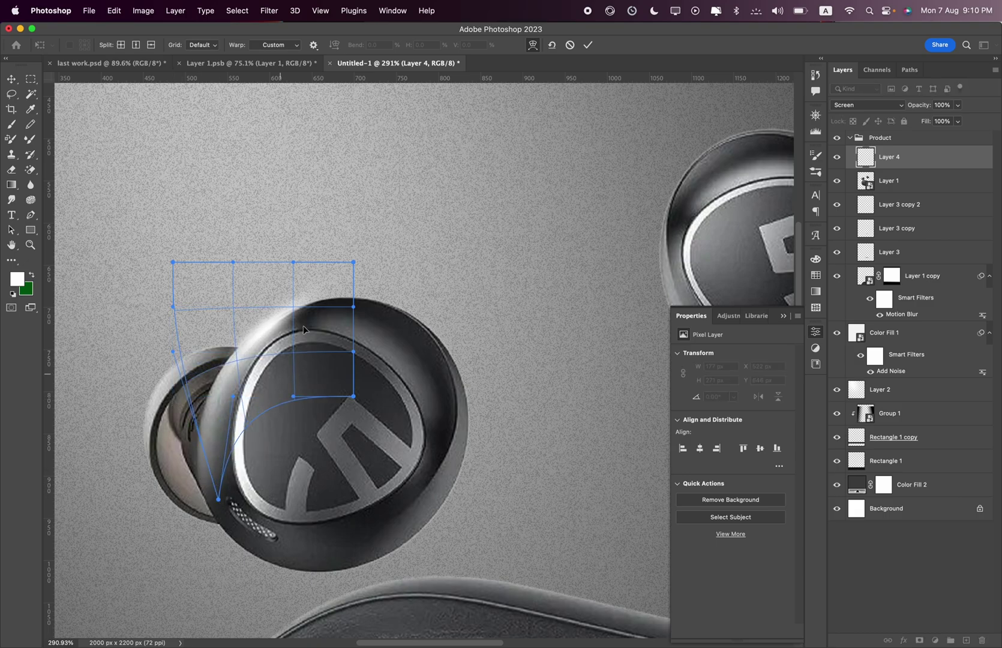
left_click_drag(354, 263, 444, 336)
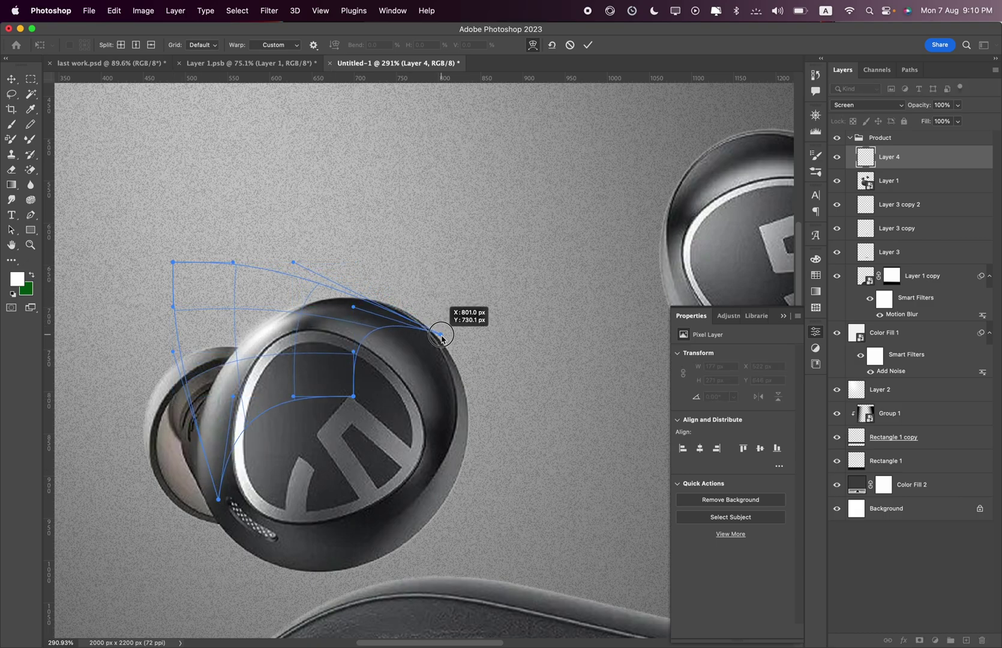
left_click(11, 78)
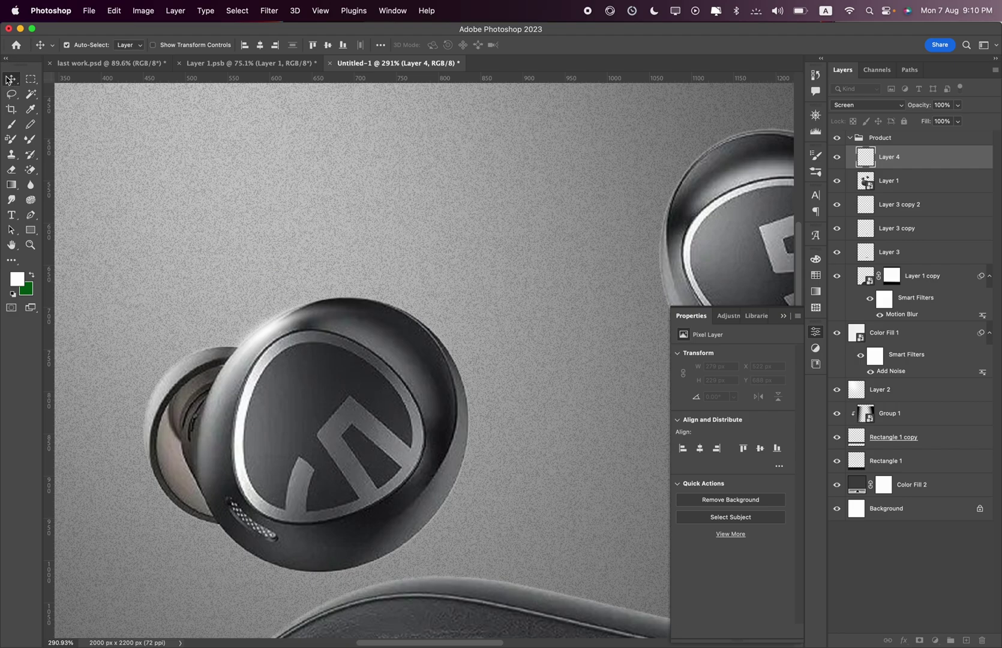
Nudge the glow streak into place on the earbud's upper rim.
scroll(279, 313, "up", 3)
left_click_drag(281, 318, 284, 329)
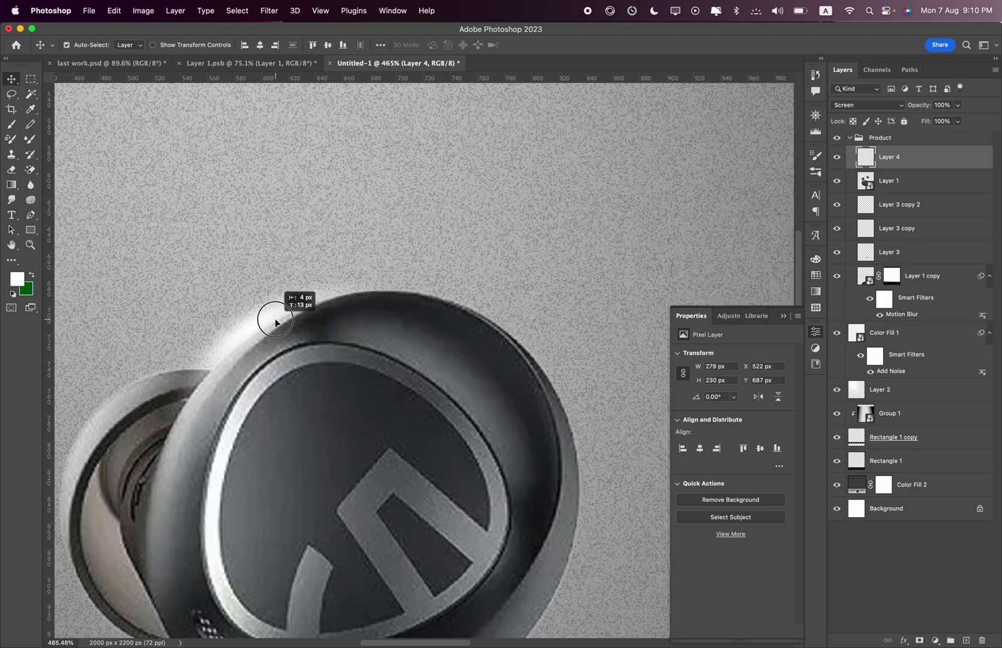
left_click_drag(292, 326, 279, 324)
scroll(279, 327, "down", 5)
scroll(278, 324, "up", 5)
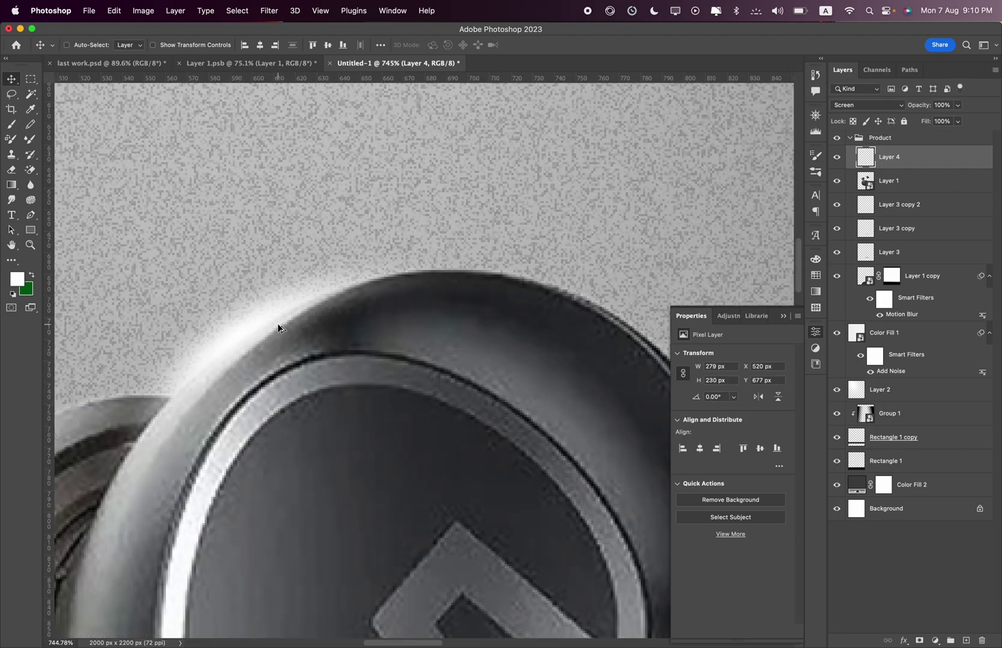
mouse_move(246, 324)
left_mouse_down()
mouse_move(462, 249)
mouse_move(434, 255)
left_mouse_up()
Add a new empty Layer 5 above Layer 4 copy.
scroll(251, 329, "down", 8)
scroll(251, 328, "up", 5)
scroll(462, 249, "up", 6)
scroll(409, 275, "down", 8)
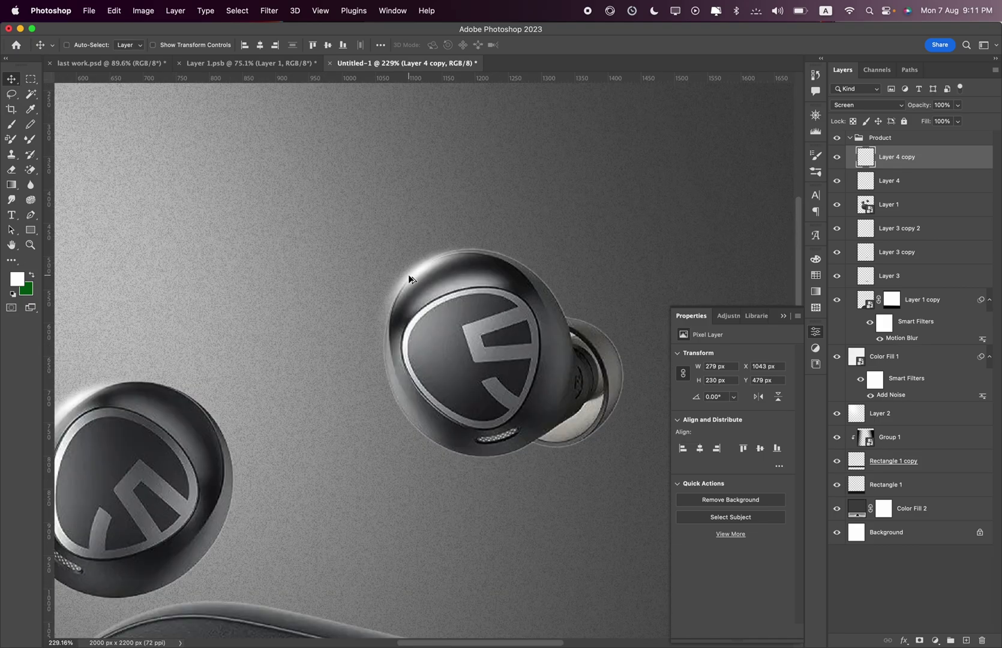
scroll(298, 380, "up", 1)
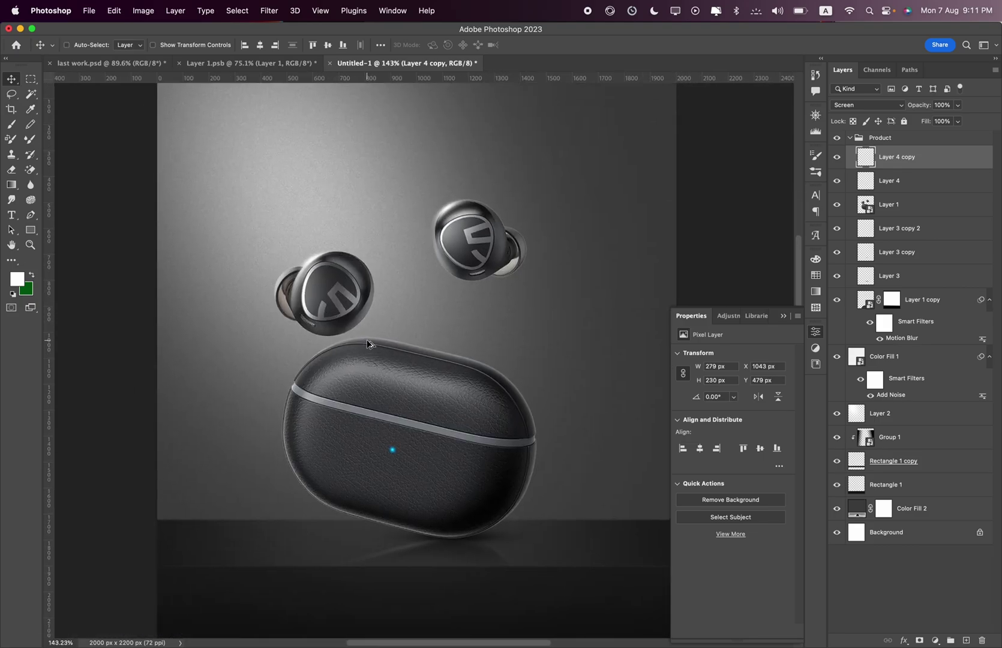
scroll(309, 444, "up", 4)
left_click(966, 640)
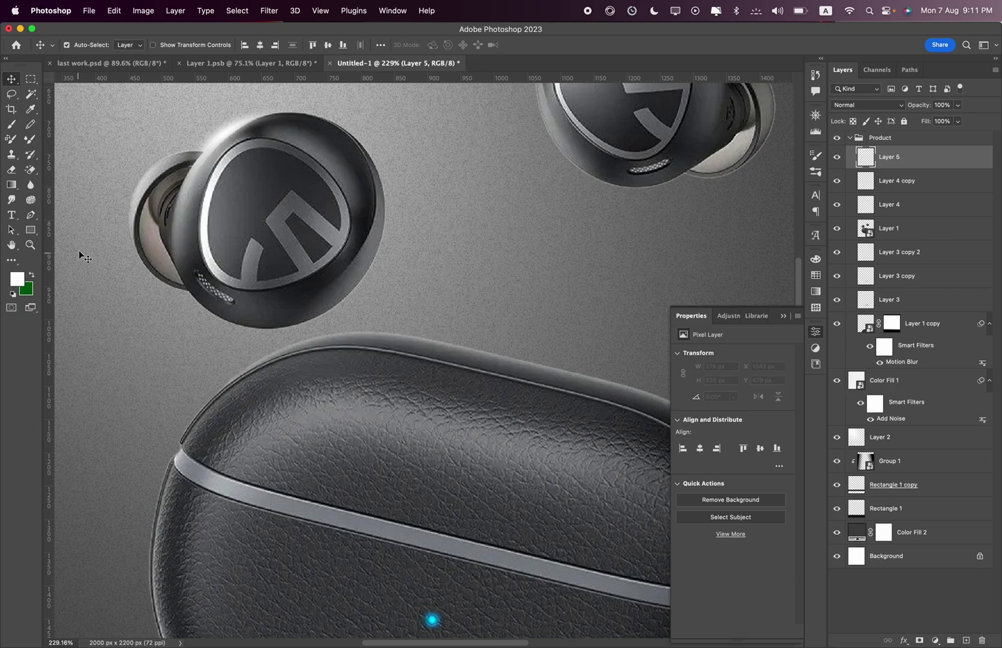
Paint a soft white glow above the case lid and set Layer 5 to Lighten.
left_click(11, 124)
left_click(437, 342)
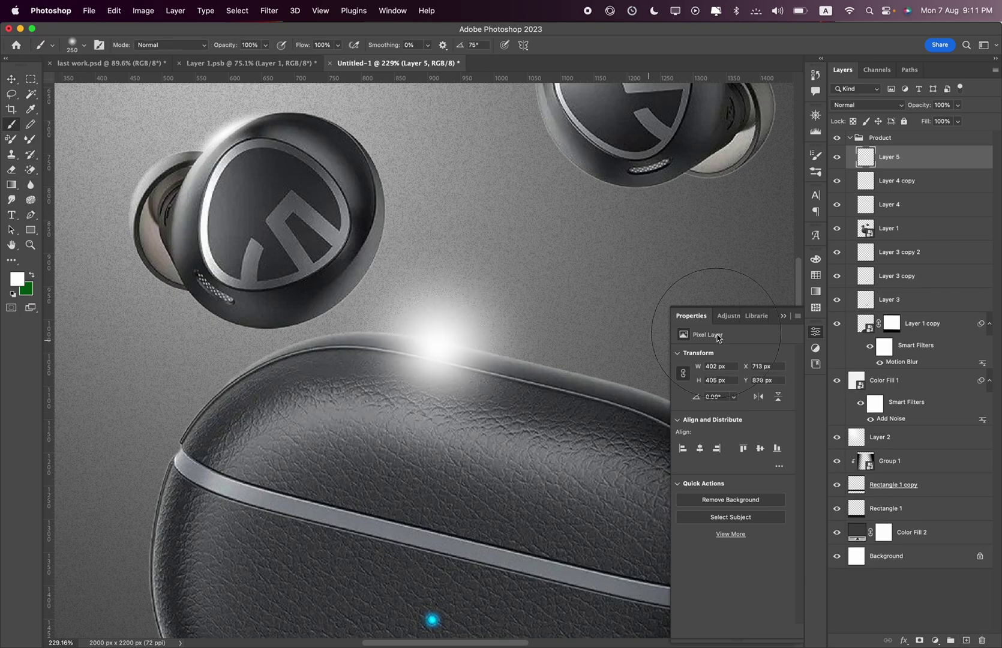
left_click(869, 105)
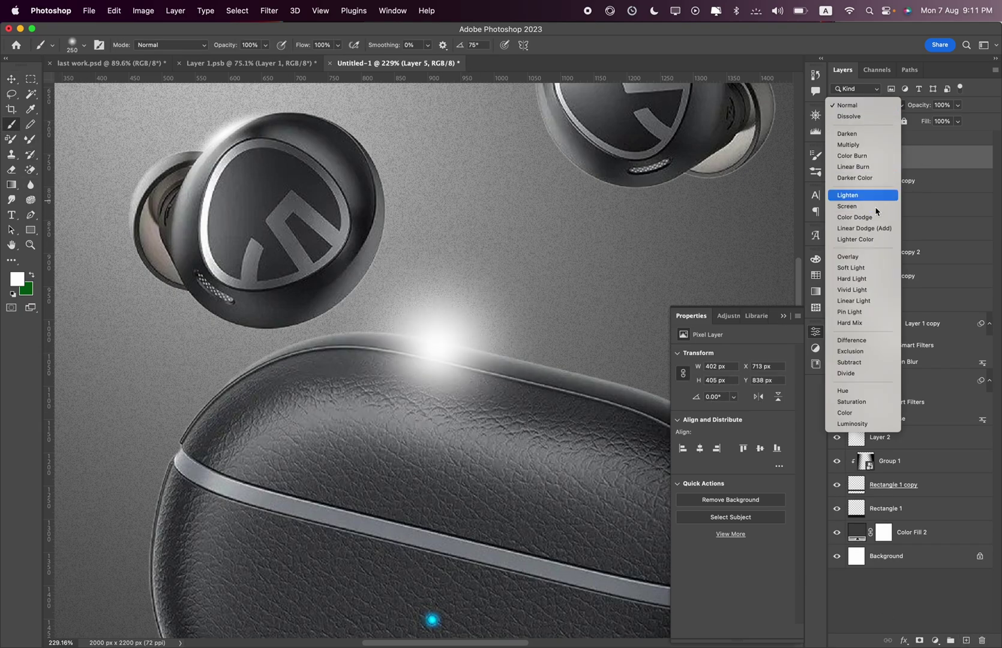
left_click(862, 195)
Flatten, rotate and position the glow into a thin streak along the lid's top edge.
key("ctrl+t")
left_click_drag(439, 214, 438, 332)
left_click_drag(501, 314, 510, 329)
left_click_drag(468, 359, 507, 360)
scroll(526, 354, "right", 6)
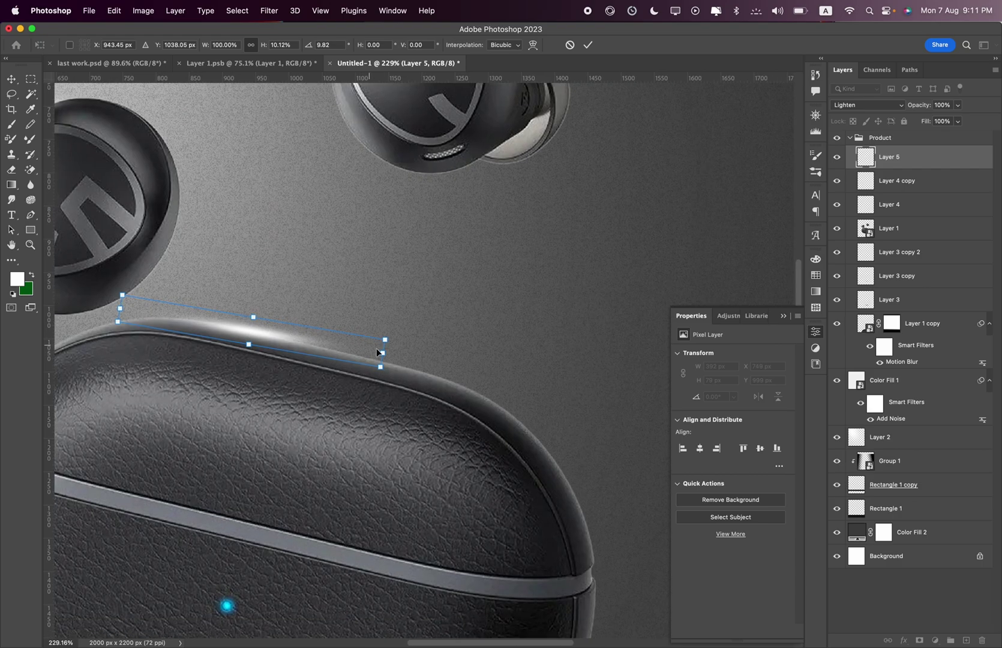
left_click_drag(385, 341, 628, 367)
left_click_drag(427, 315, 442, 325)
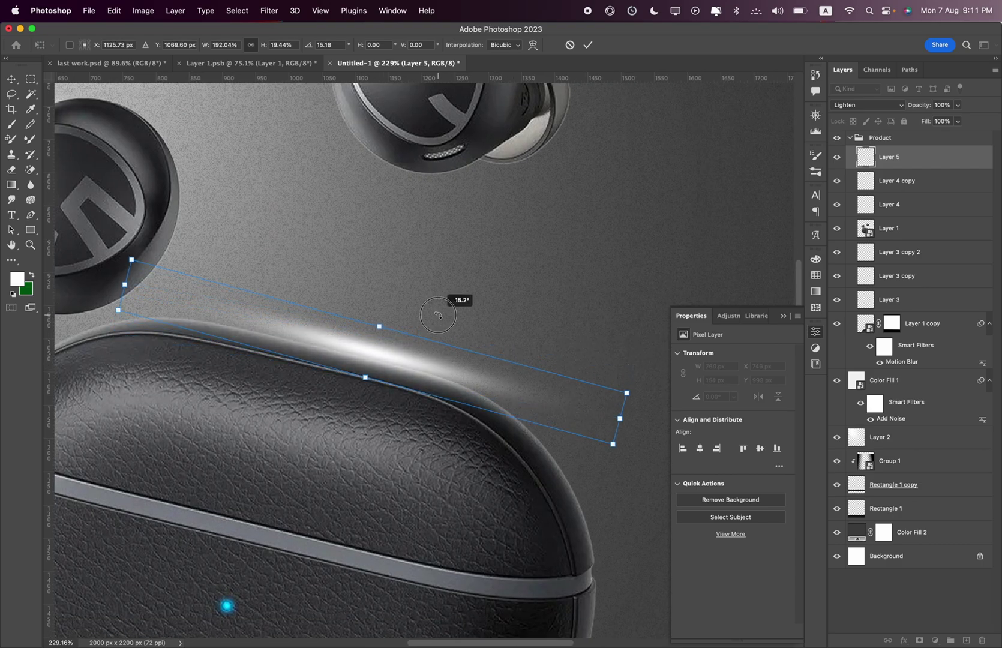
scroll(378, 349, "up", 3)
left_click_drag(363, 347, 317, 352)
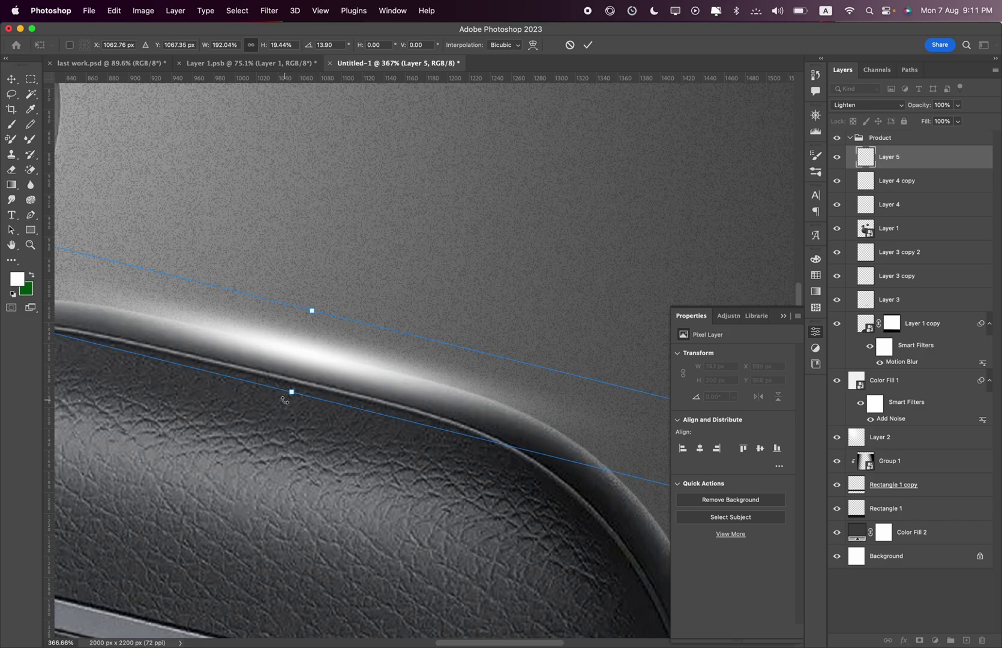
mouse_move(285, 399)
left_mouse_down()
mouse_move(300, 360)
mouse_move(325, 366)
left_mouse_up()
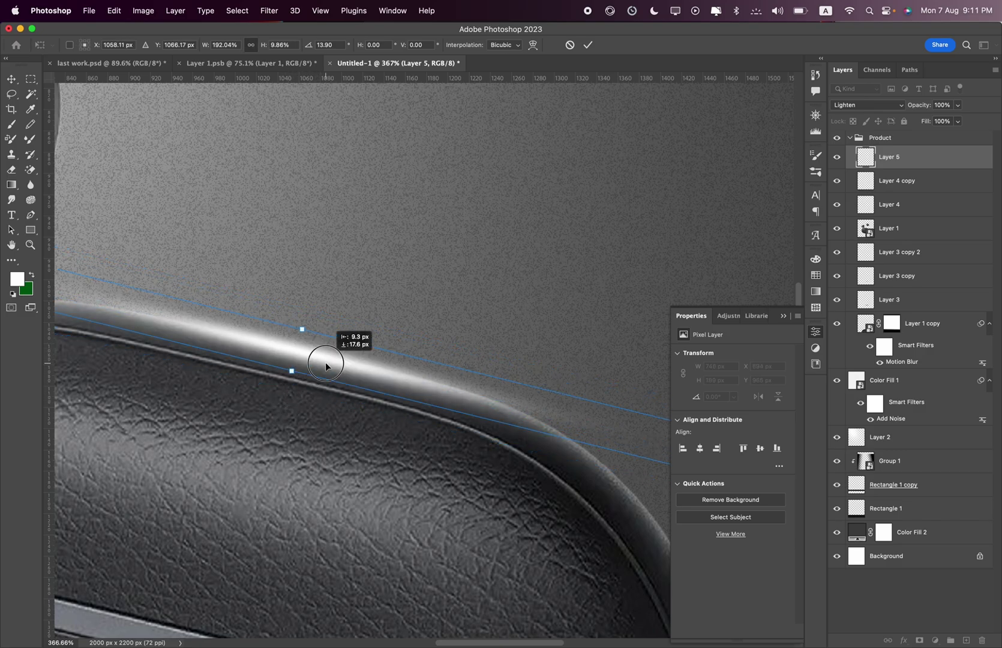
key("Return")
Bring up the transform options for the lid highlight streak again.
scroll(459, 370, "down", 3)
scroll(460, 370, "down", 3)
scroll(459, 370, "down", 3)
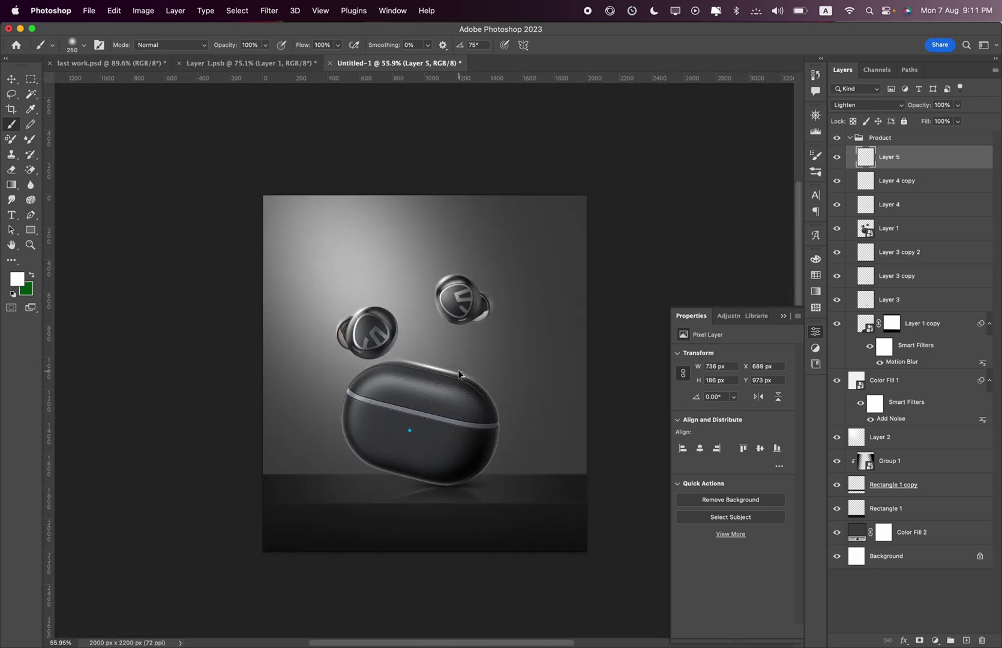
scroll(479, 387, "up", 5)
key("ctrl+t")
right_click(485, 340)
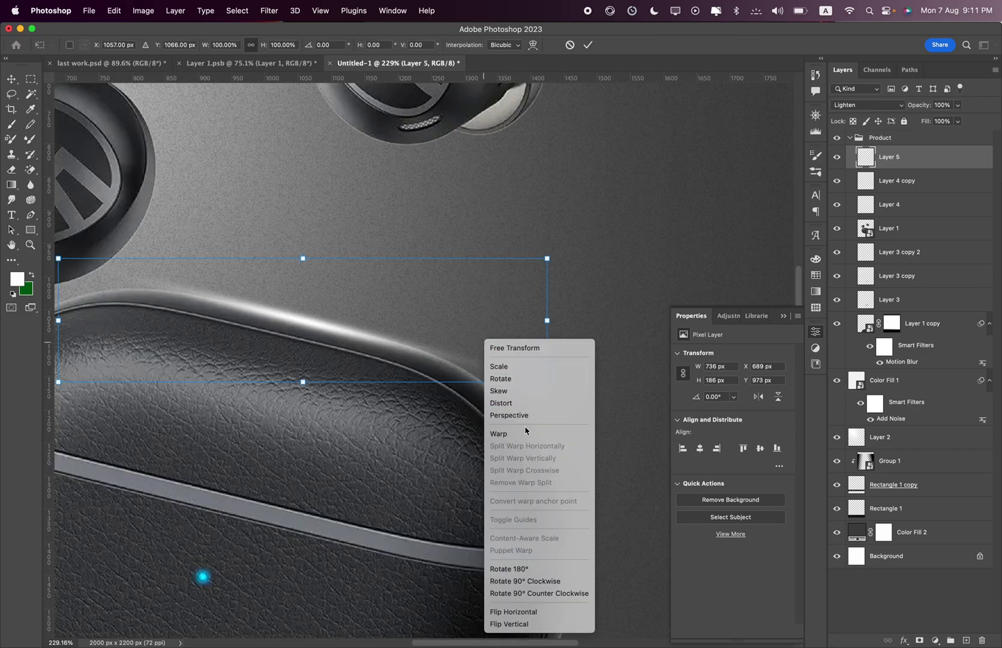
Switch the streak's transform to Warp and try a few trial bends, undoing them.
left_click(531, 433)
left_click_drag(547, 385, 552, 401)
key("ctrl+z")
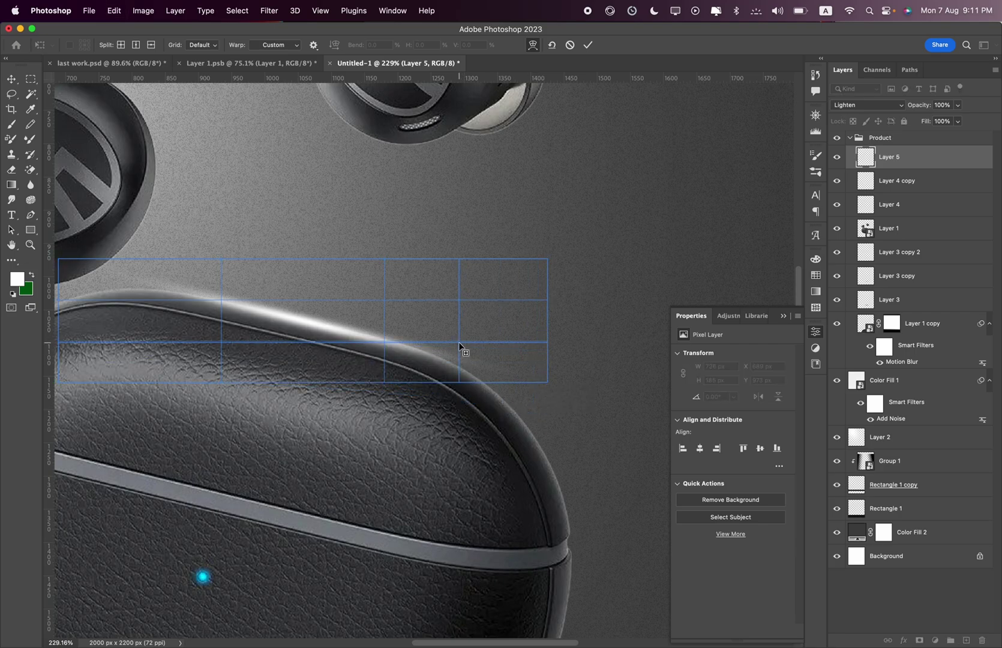
left_click_drag(456, 342, 470, 354)
key("ctrl+z")
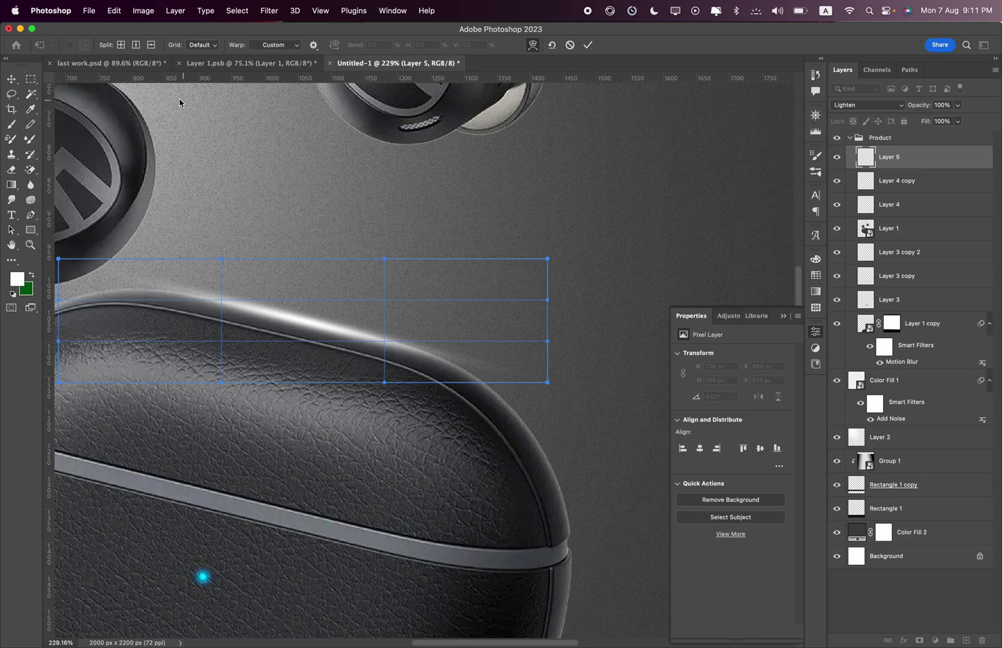
Add vertical warp splits and curve the streak's right end down the lid's corner.
left_click(136, 44)
left_click(491, 354)
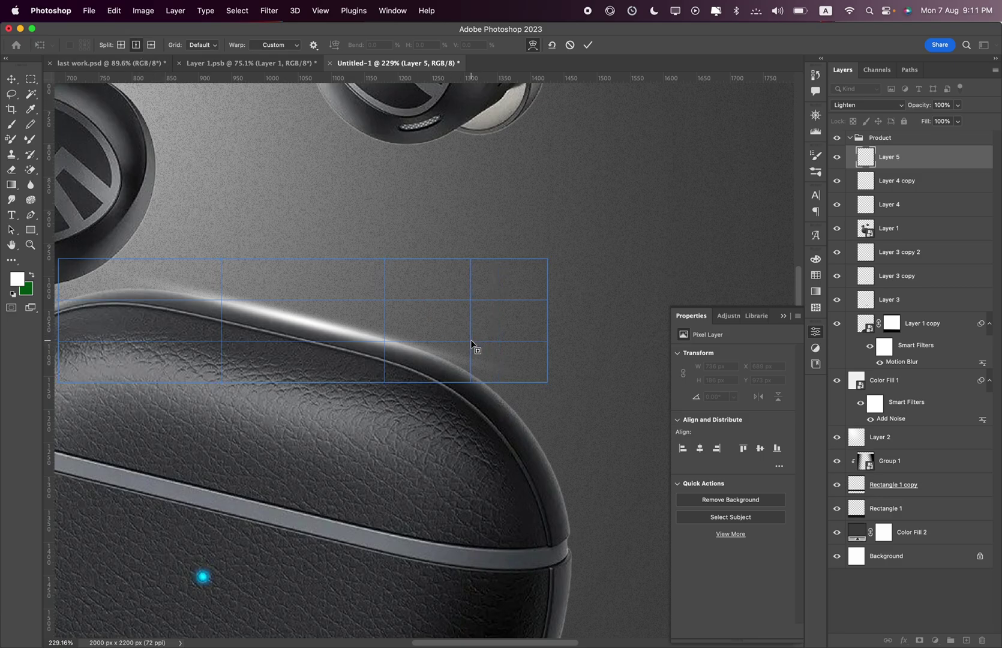
left_click(471, 346)
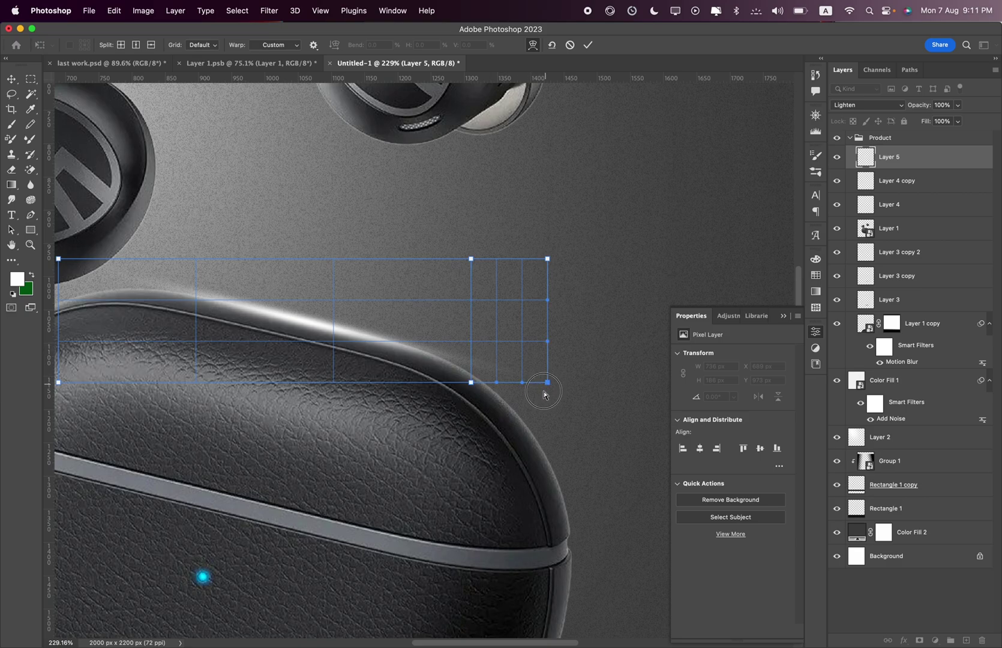
left_click_drag(546, 384, 550, 459)
left_click_drag(471, 383, 461, 412)
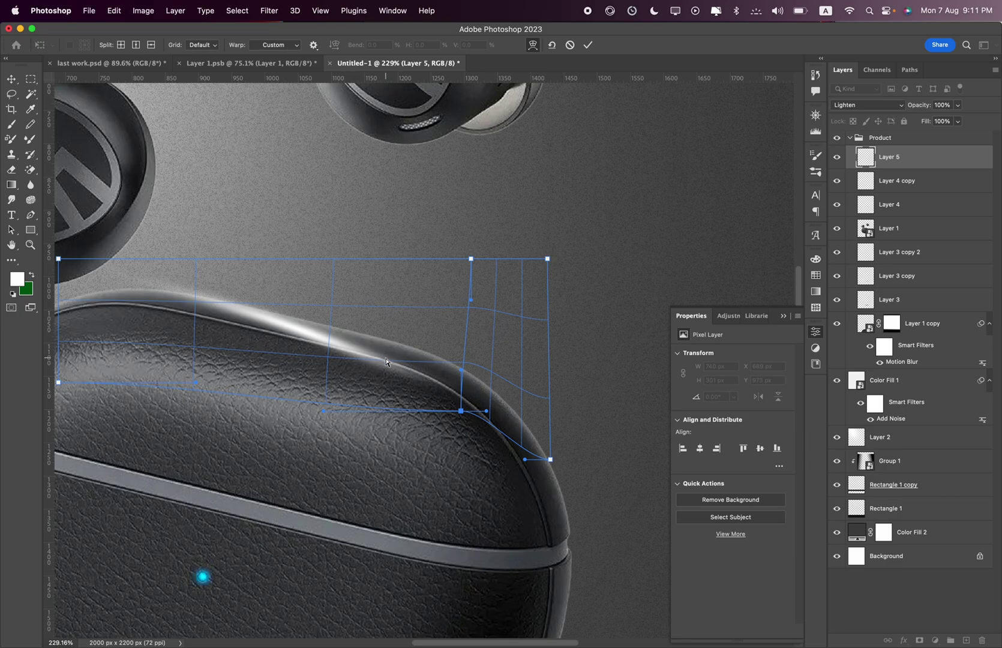
key("cmd+z")
left_click(402, 342)
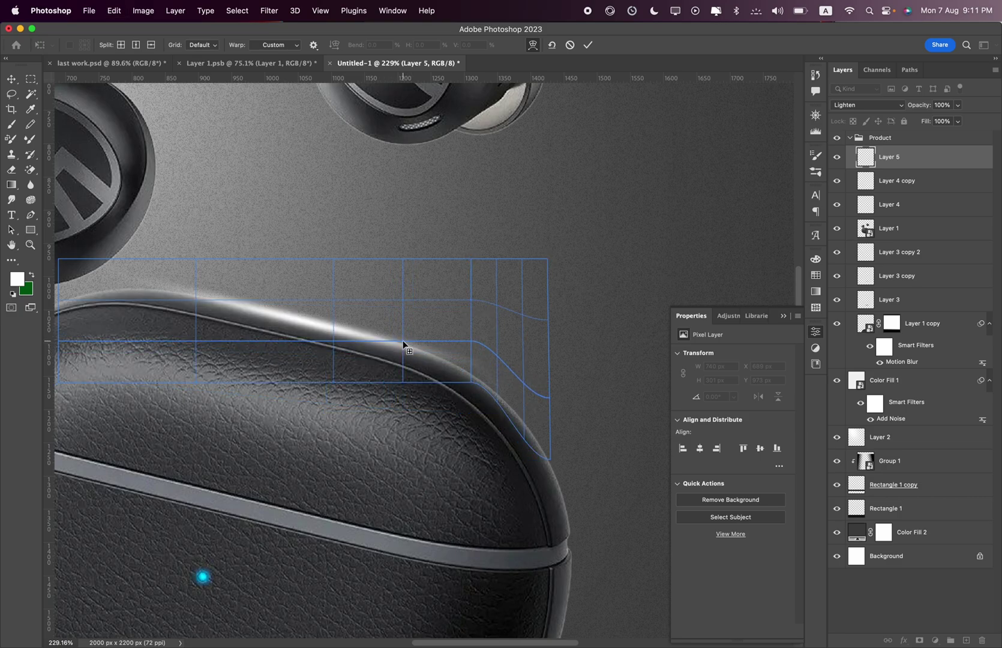
key("super+z")
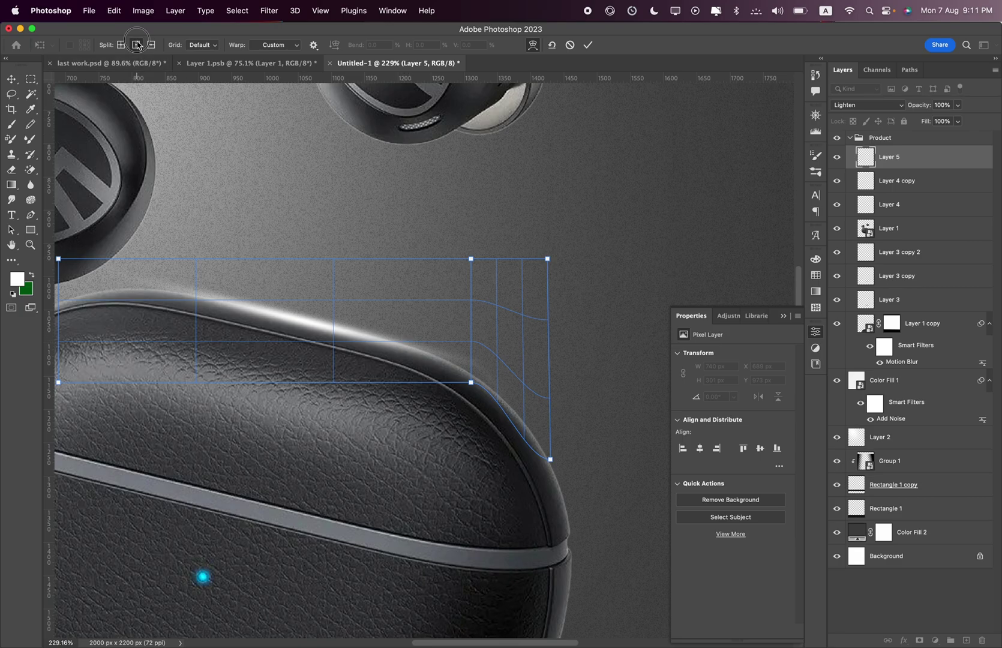
left_click(406, 343)
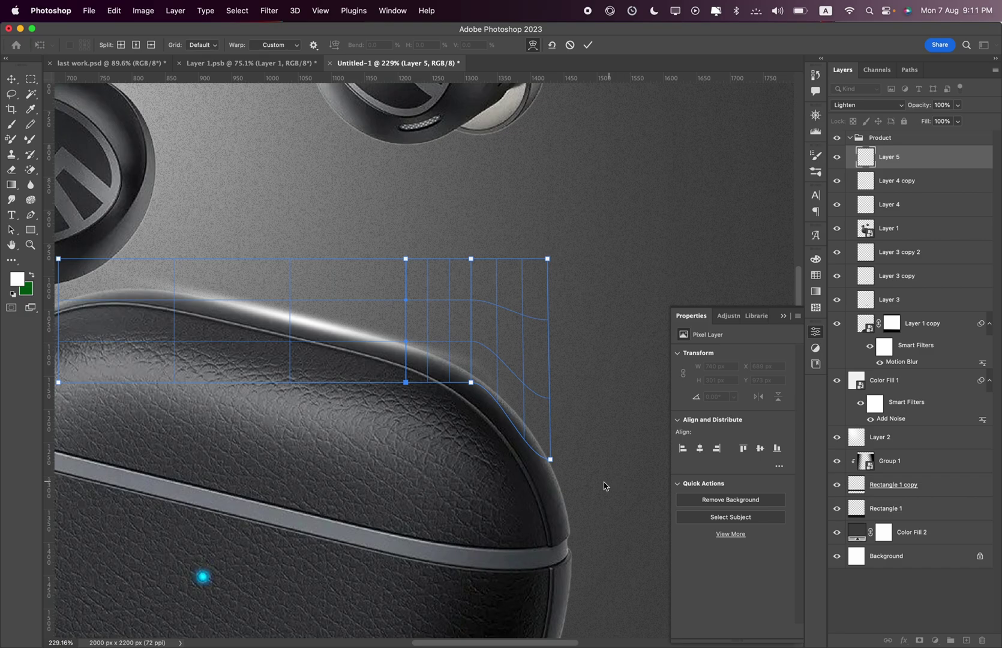
left_click_drag(471, 382, 475, 397)
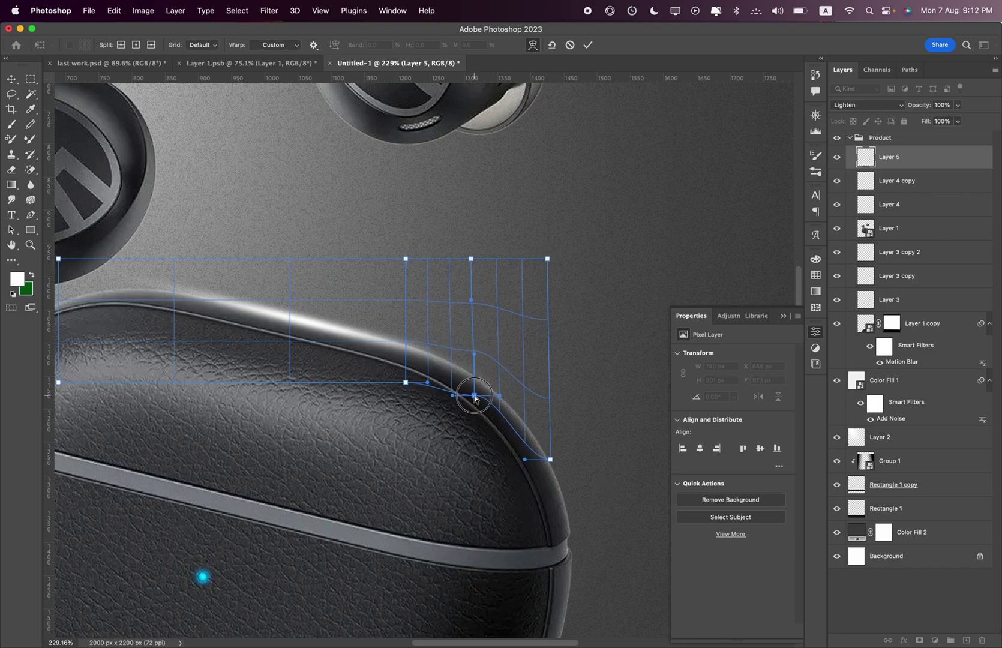
Split the streak's left part, bend its left end along the lid, and commit the warp at 746×266 px.
scroll(328, 295, "left", 5)
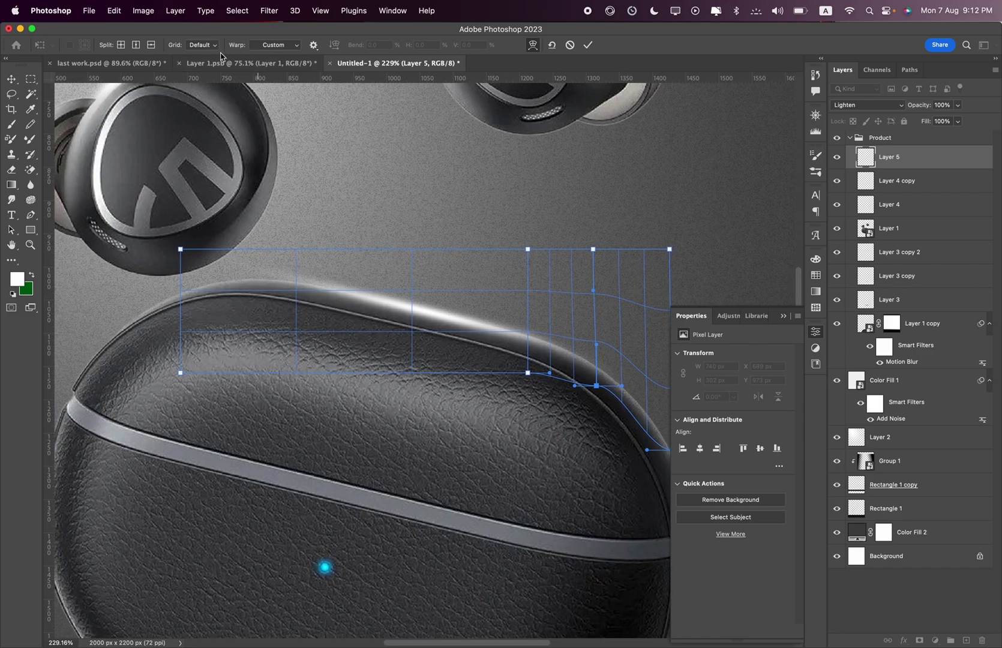
left_click(136, 45)
left_click(318, 292)
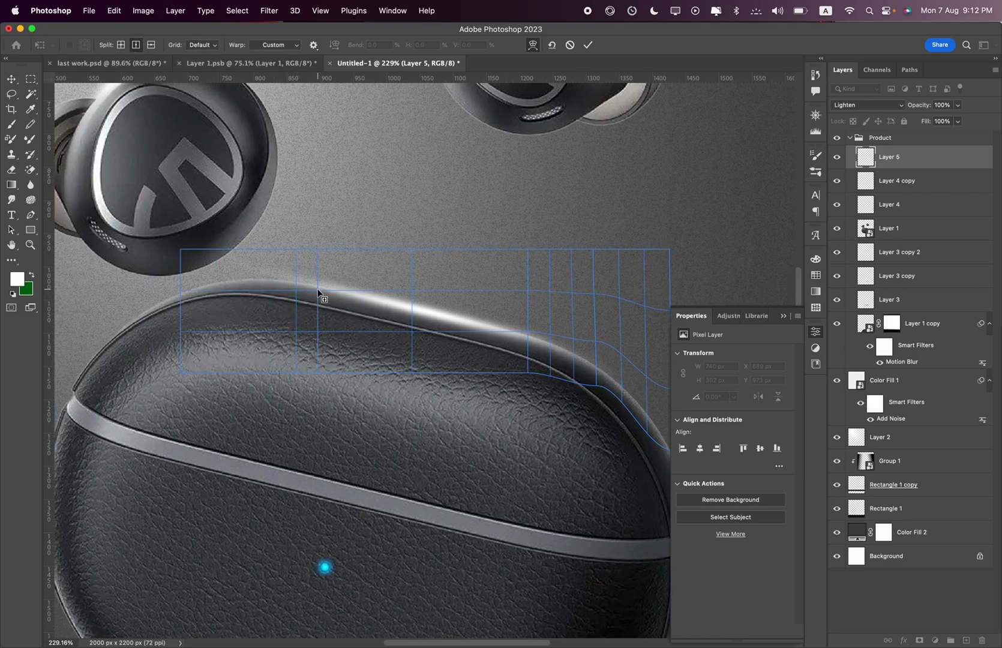
left_click(339, 293)
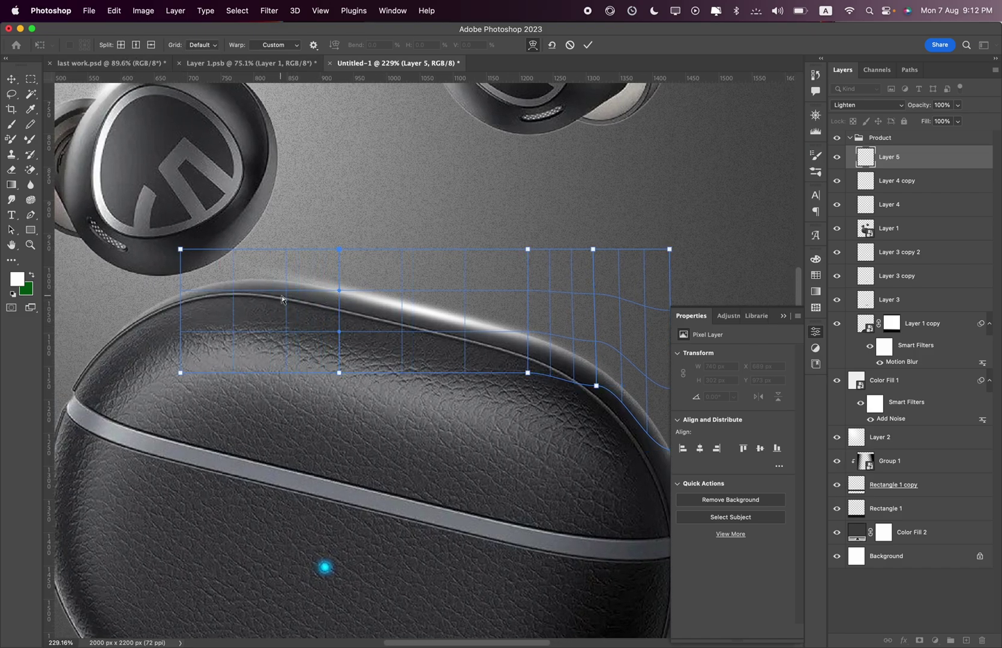
left_click_drag(181, 373, 178, 397)
left_click_drag(180, 249, 177, 274)
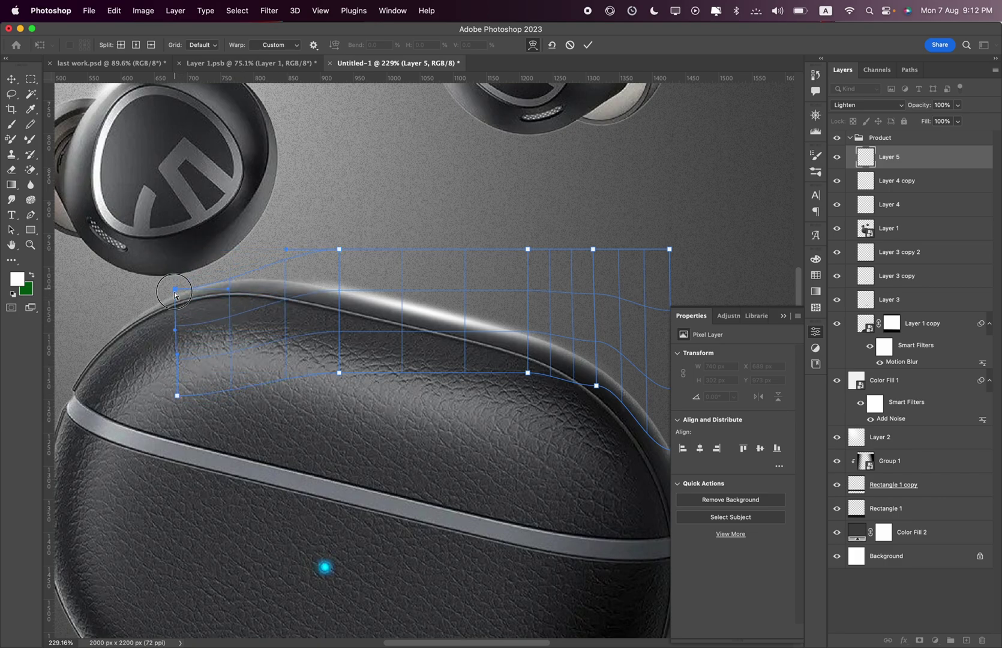
left_click_drag(339, 249, 332, 250)
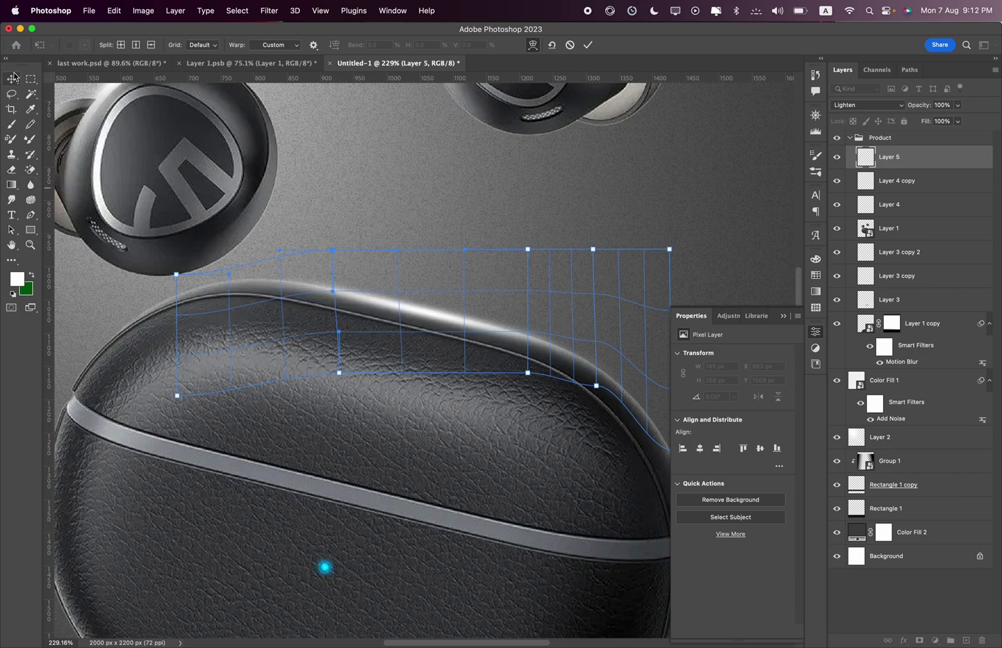
key("Return")
Select the Soundpeats Free2 Classic TWS title on the product's store page in the browser.
scroll(315, 267, "down", 5)
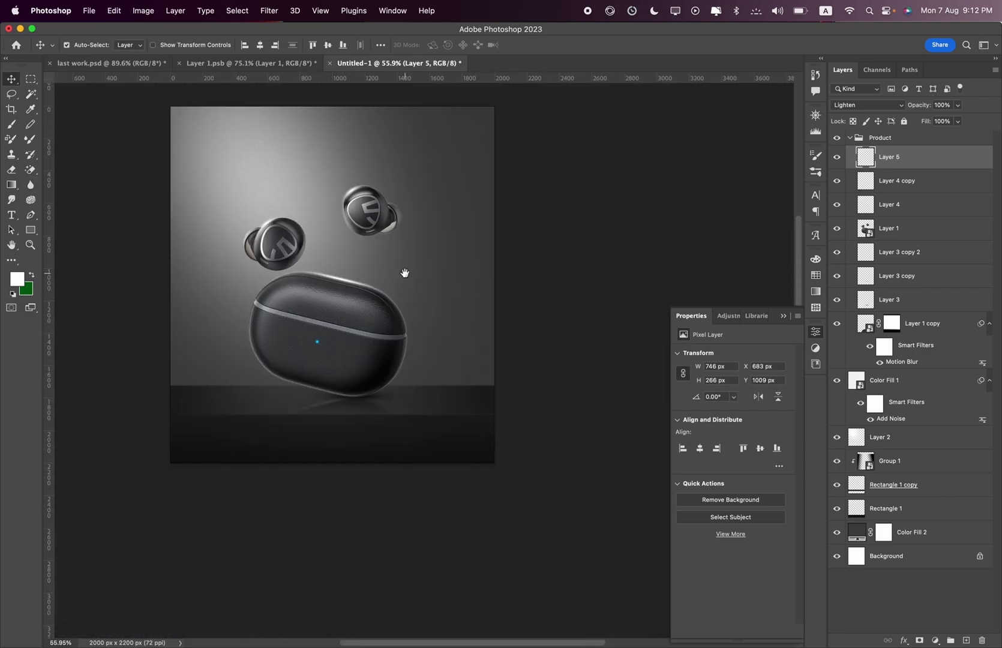
scroll(401, 252, "up", 3)
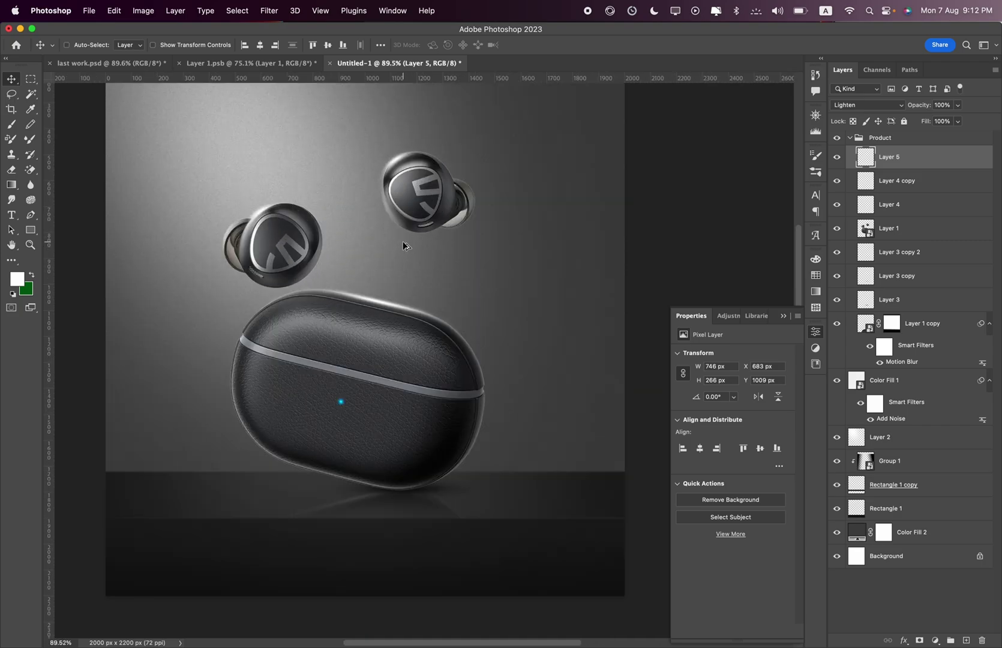
left_click(384, 630)
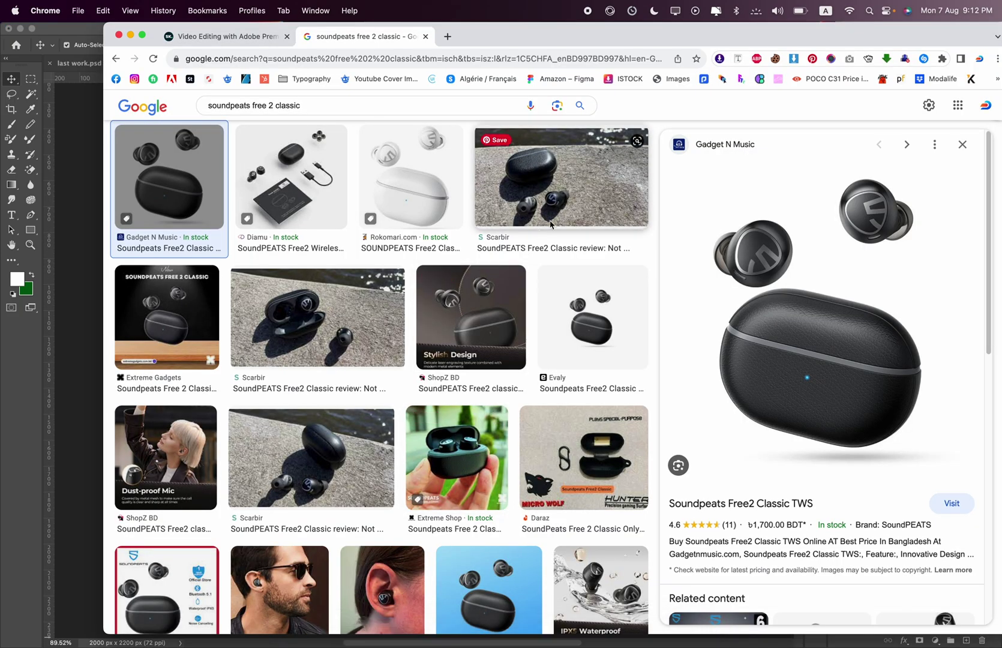
left_click(827, 276)
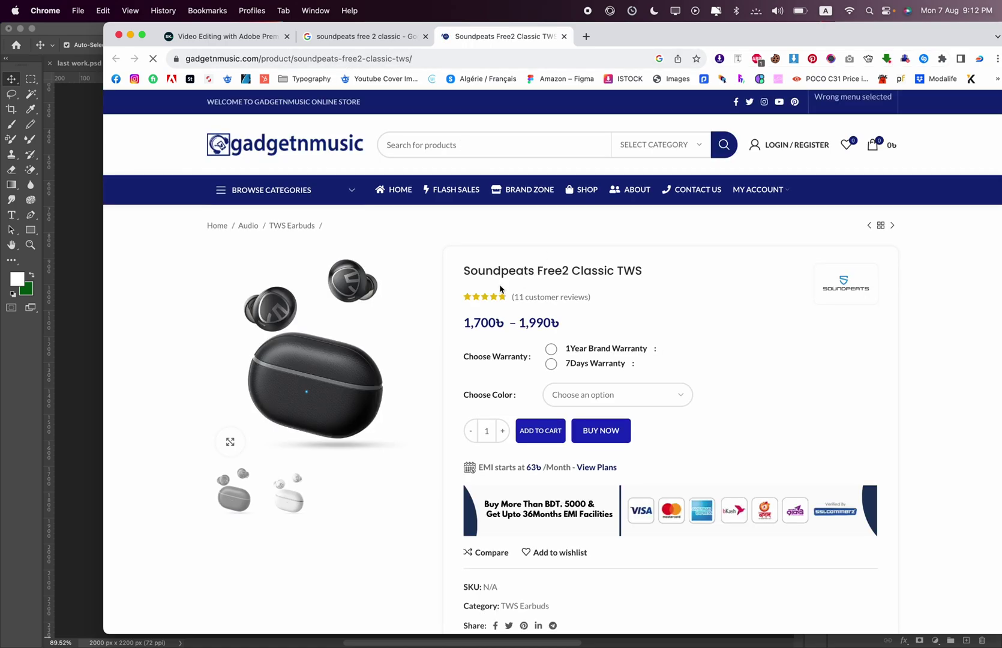
left_click_drag(466, 275, 639, 279)
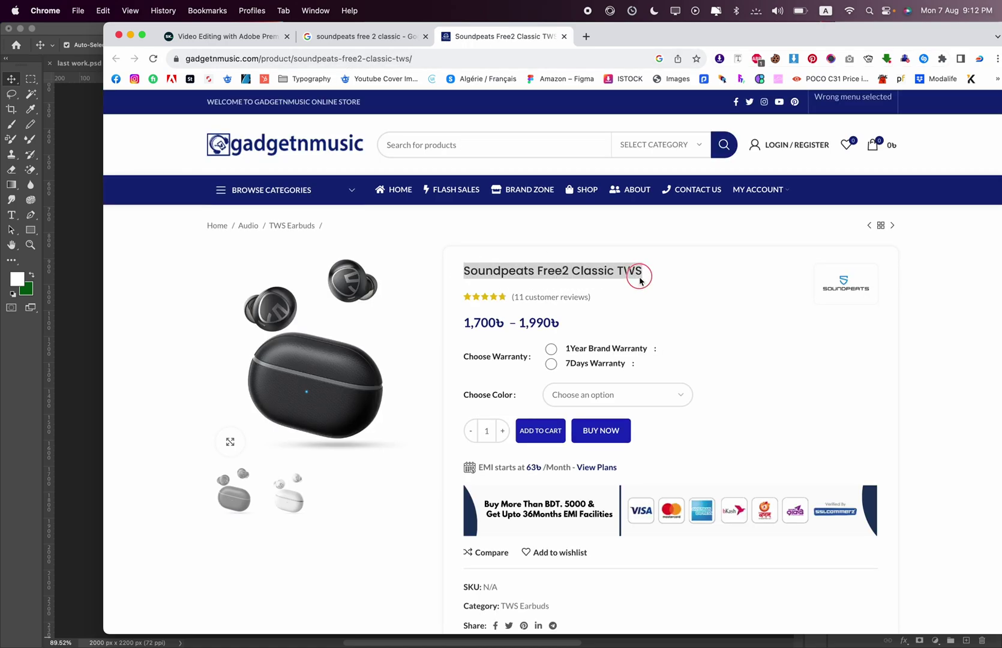
left_click(96, 317)
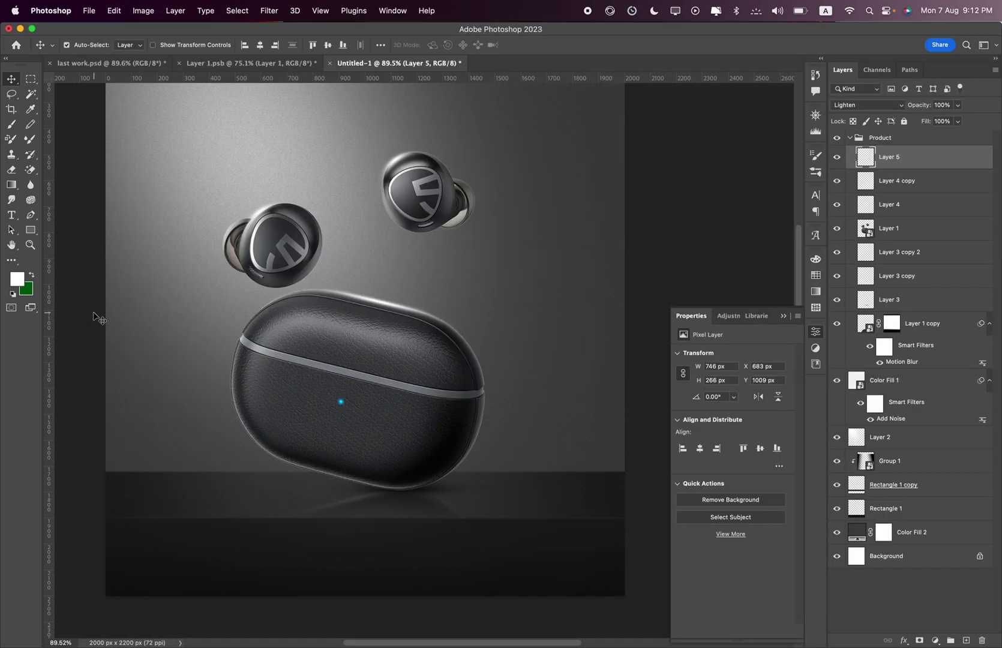
Paste the product name as a text line near the poster's top and set it to 229 pt.
left_click(11, 215)
left_click(351, 205)
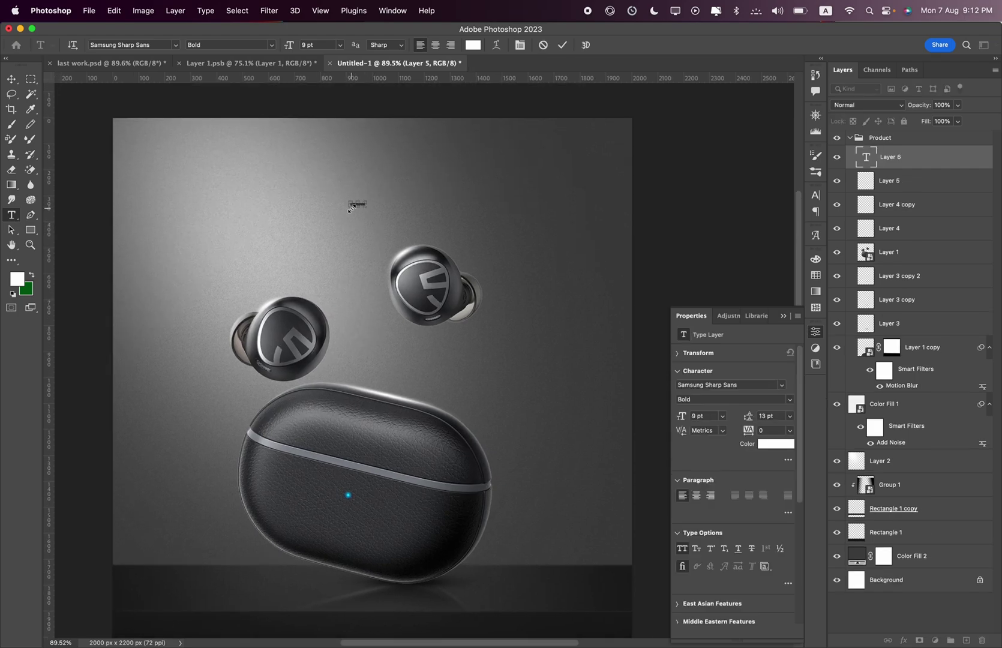
key("ctrl+v")
left_click(315, 44)
type("229")
key("Return")
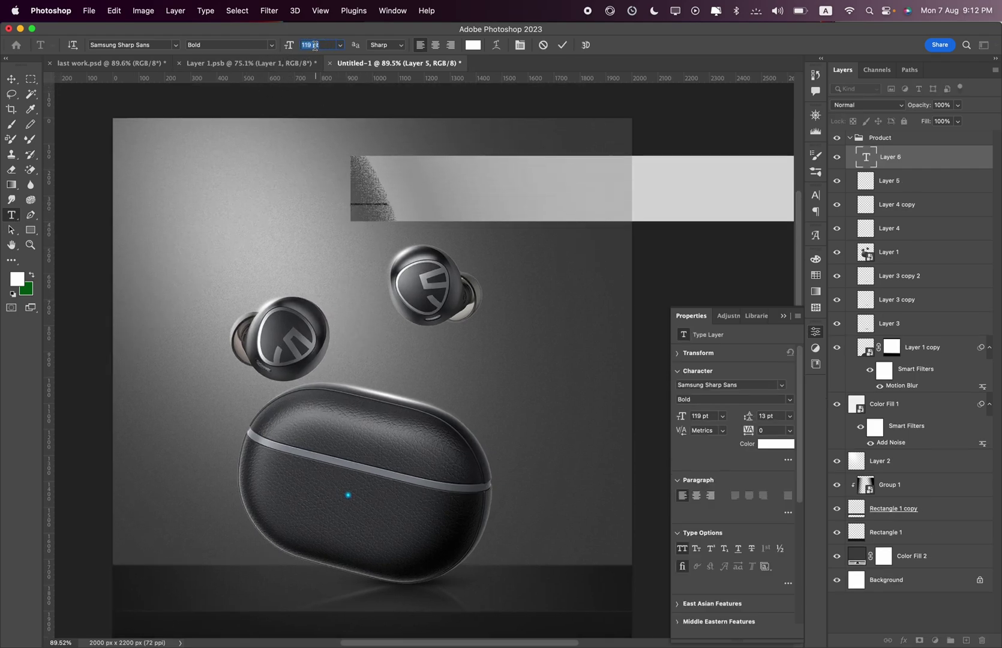
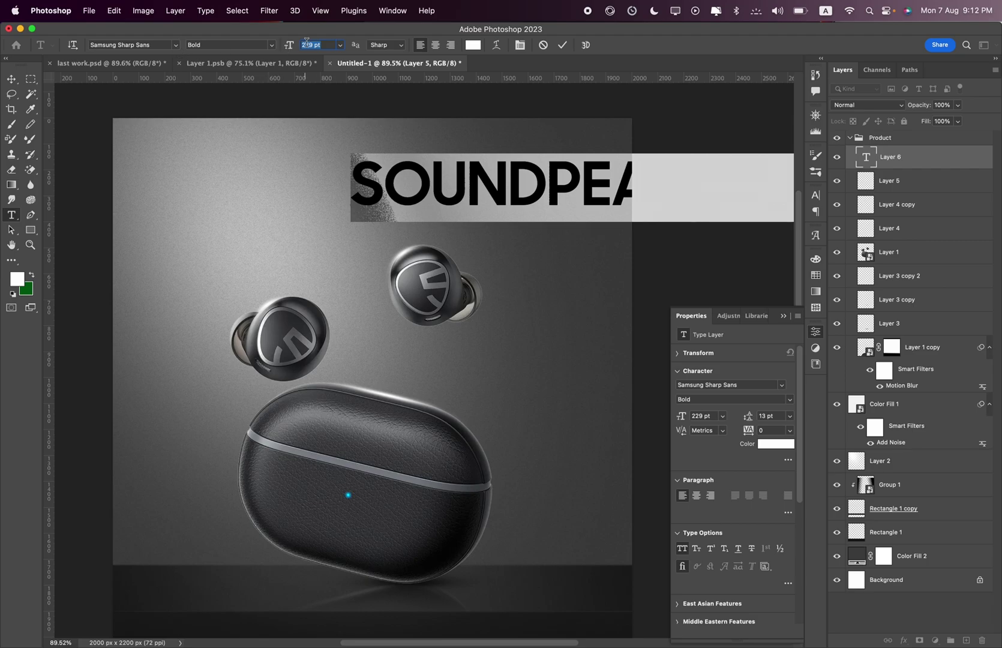
Centre the headline, size it to 119 pt, and set it in Kelson Sans Bold.
left_click(437, 48)
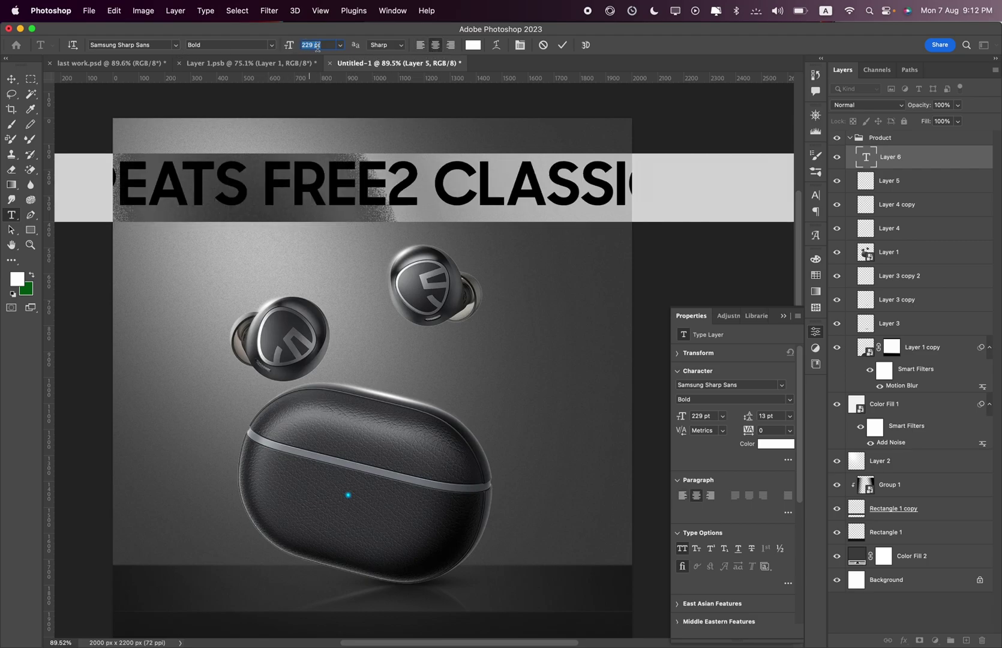
key("shift+Down")
key("shift+Down")
key("shift+Down")
key("shift+Down")
key("shift+Down")
key("shift+Down")
key("shift+Down")
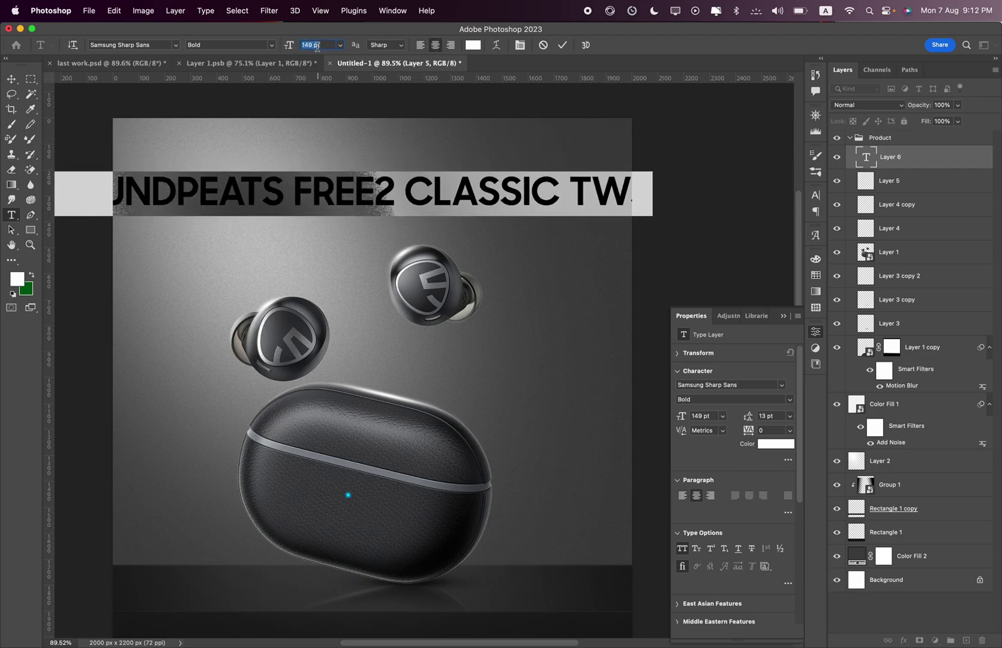
key("shift+Down")
key("shift+Down")
left_click(156, 45)
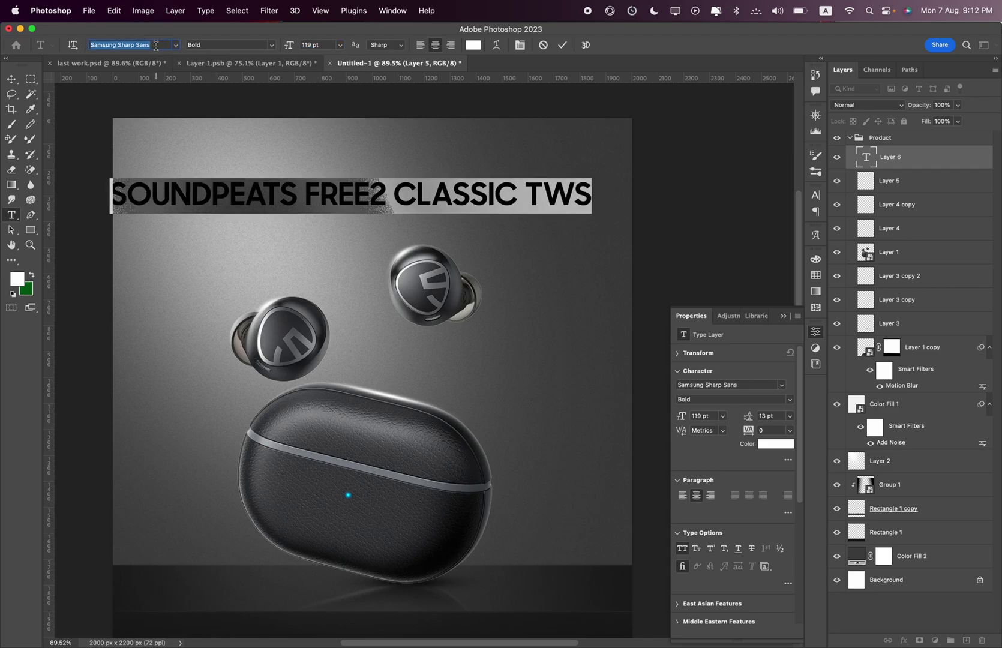
type("kels")
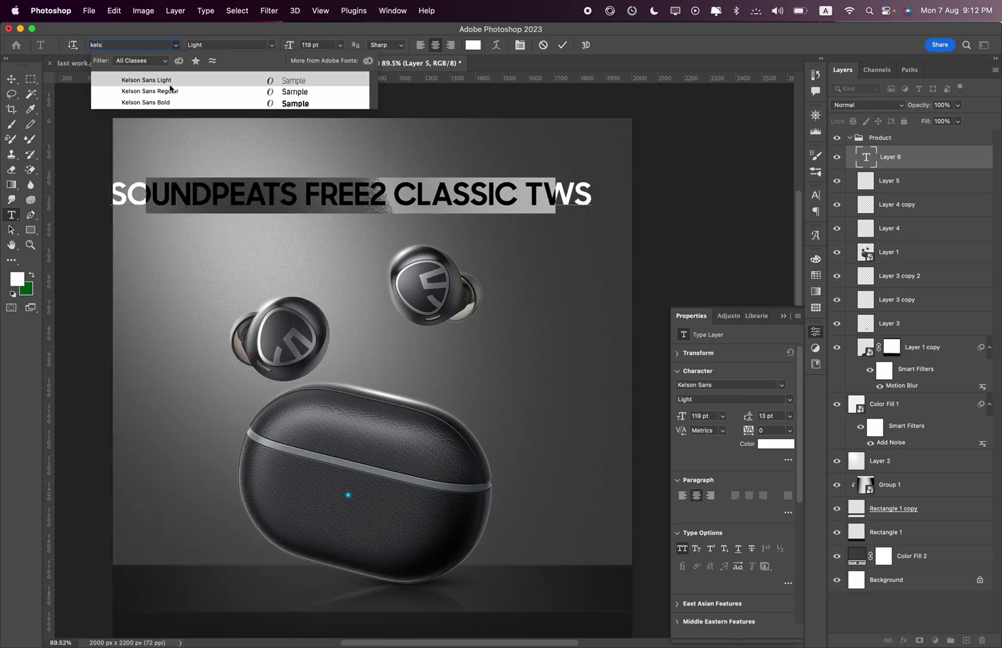
left_click(190, 102)
Break the headline into SOUNDPEATS / FREE2 / CLASSIC TWS lines with Auto leading.
left_click(314, 194)
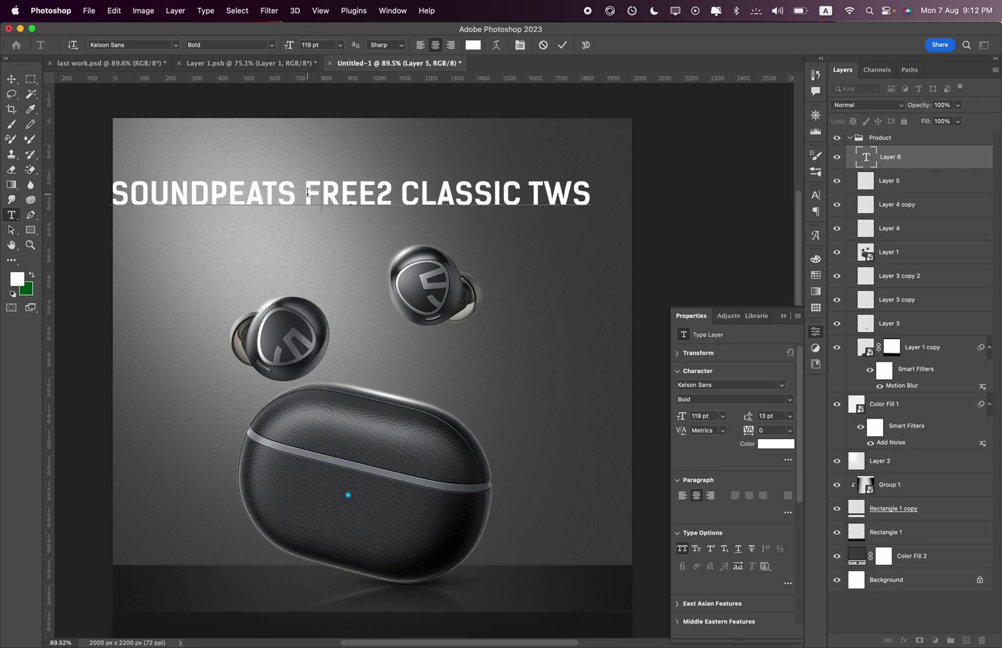
key("BackSpace")
key("Return")
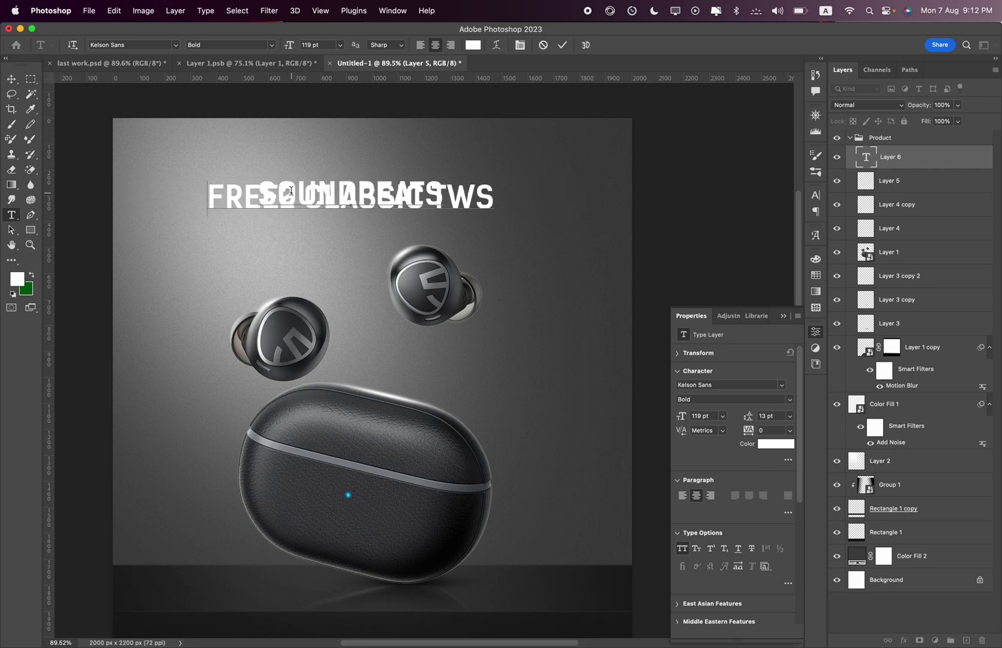
key("super+a")
left_click(791, 415)
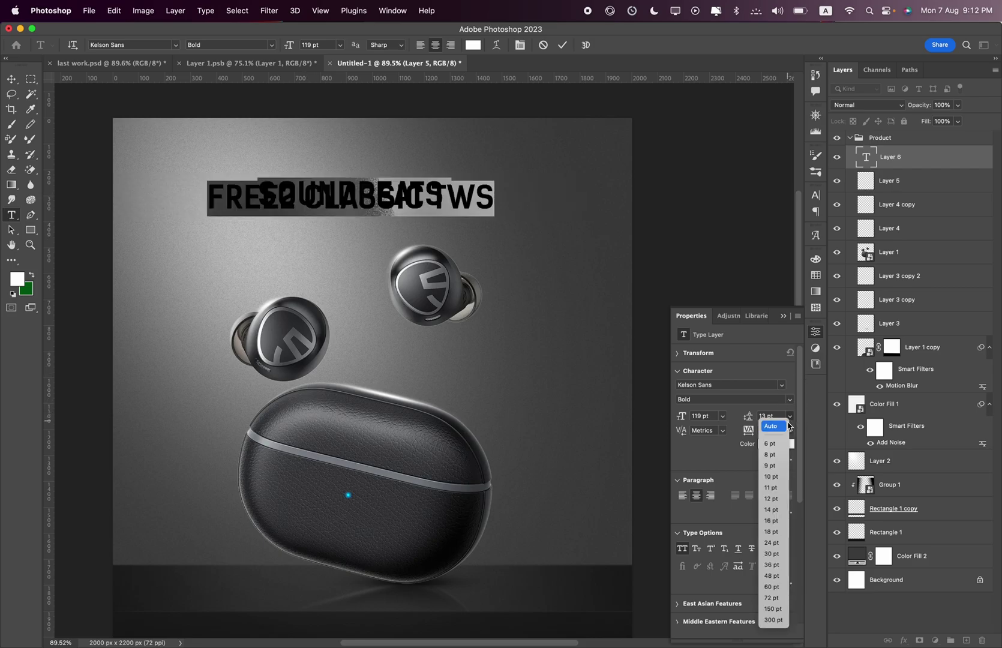
left_click(771, 426)
left_click(526, 47)
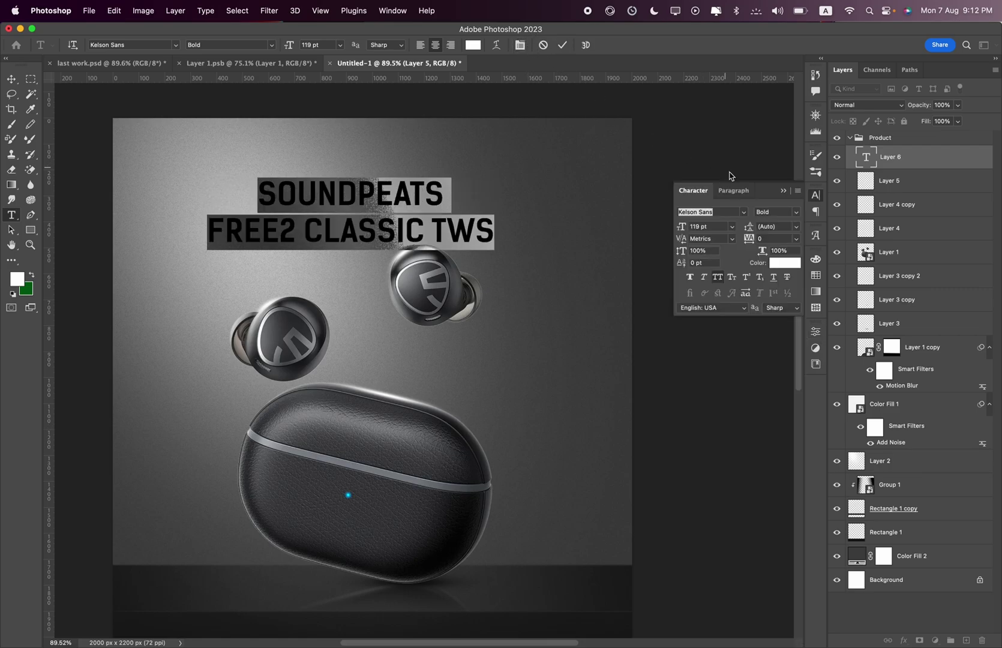
left_click(334, 222)
left_click(309, 237)
key("Return")
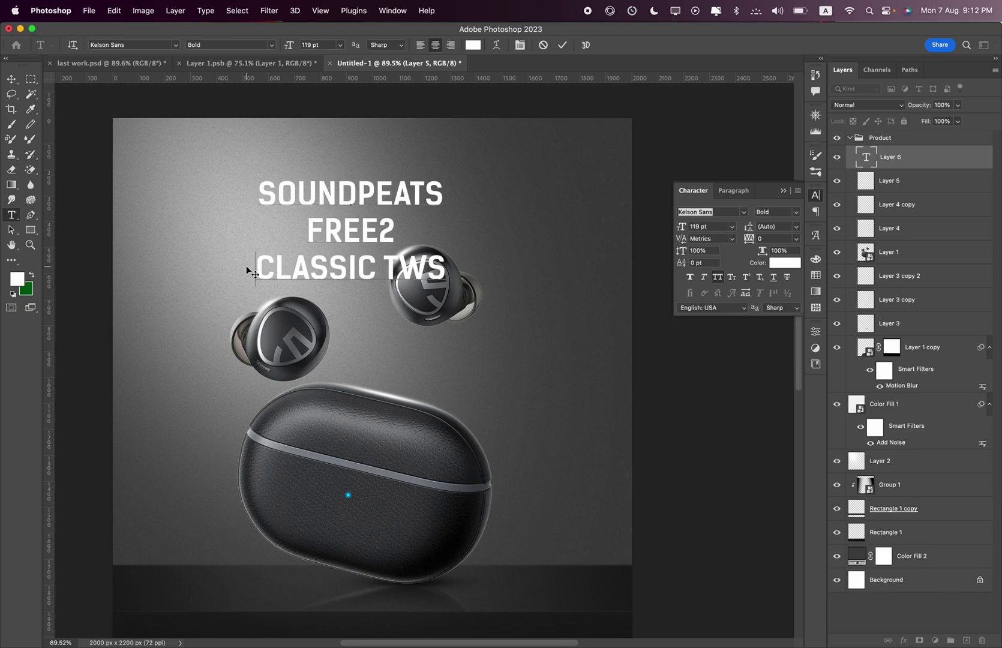
left_click_drag(283, 245, 467, 245)
Enlarge the FREE2 line to 439 pt as FREE 2 with 388 pt leading.
left_click(313, 45)
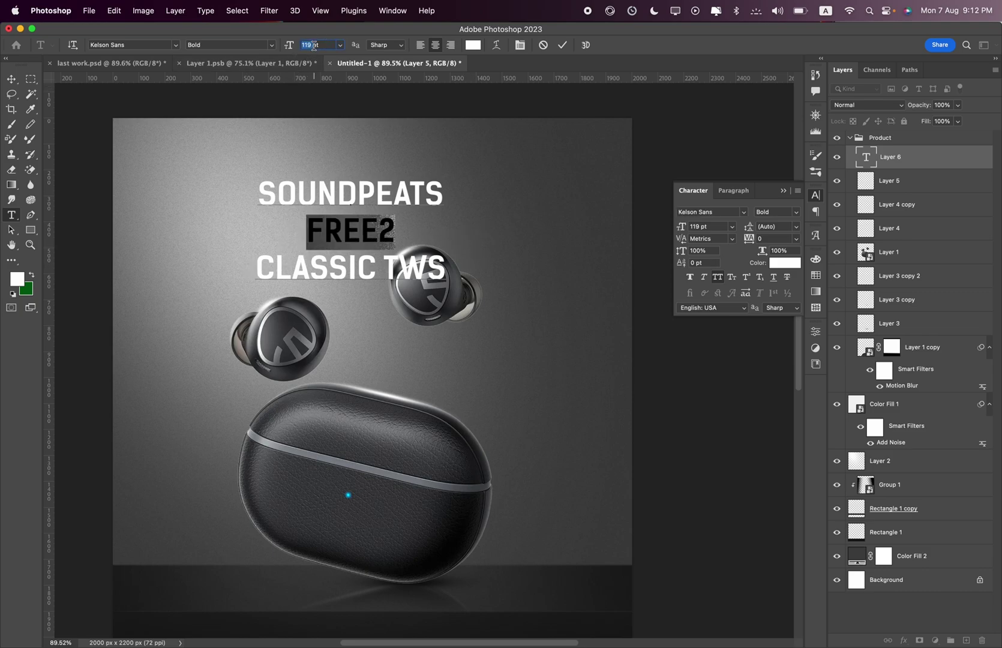
key("shift+Up")
key("shift+Up")
key("shift+Up")
key("shift+Up")
key("shift+Up")
key("shift+Up")
left_click(439, 329)
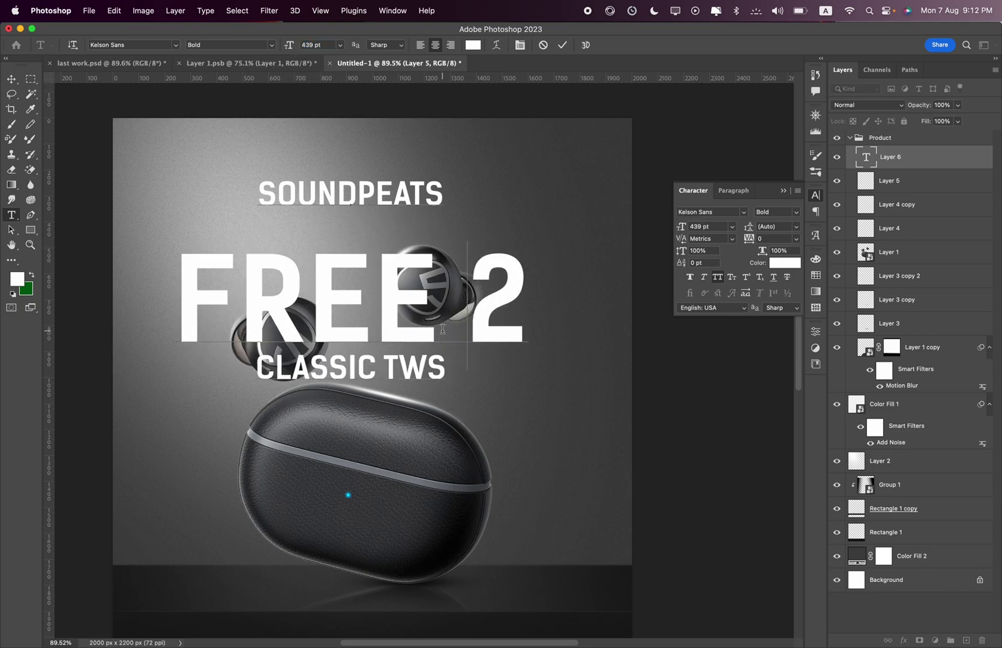
key("super+a")
triple_click(178, 301)
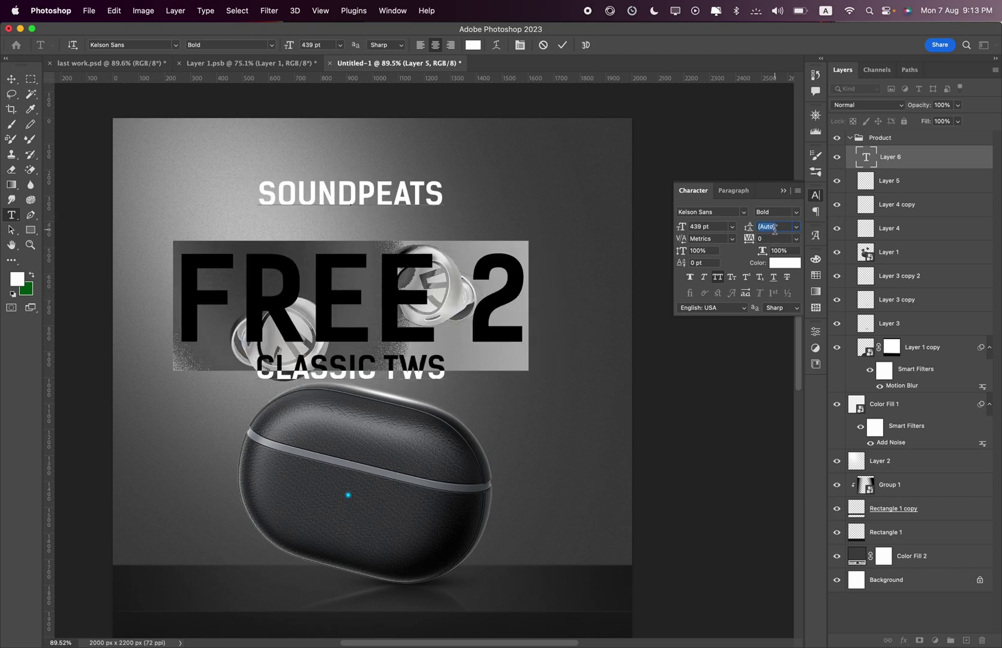
key("shift+Down")
key("shift+Down")
key("shift+Down")
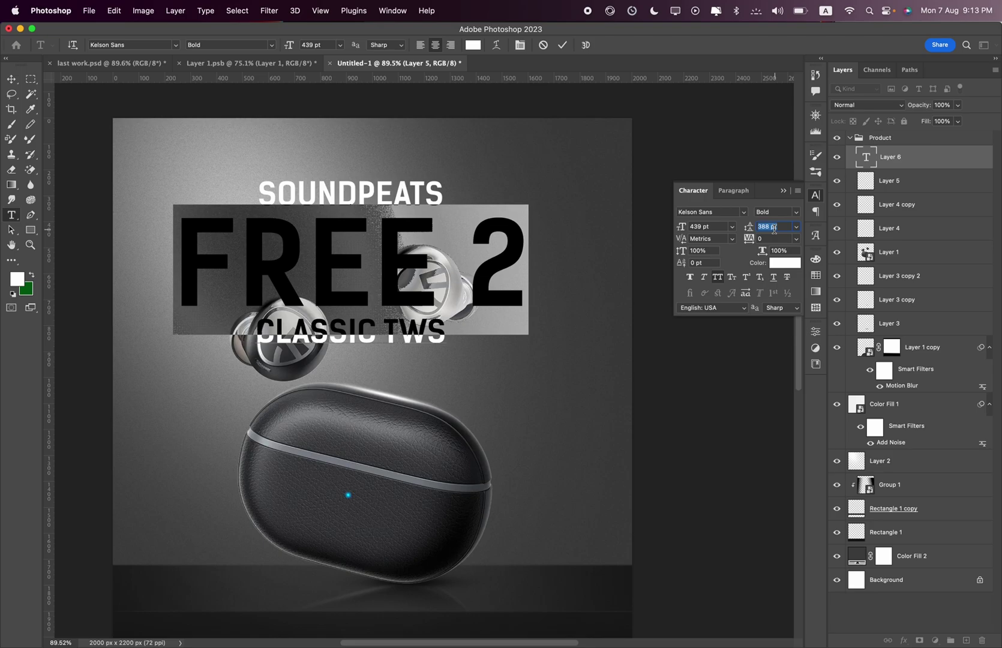
key("Return")
left_click(7, 93)
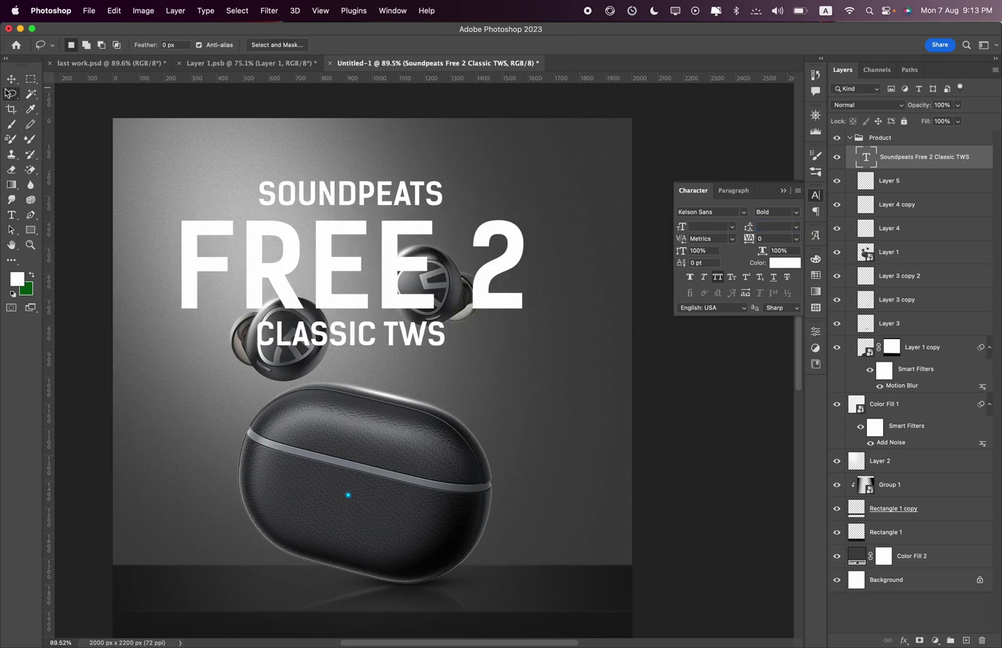
Scale the headline block to about 47% and move it above the earbuds.
key("ctrl+t")
left_click_drag(364, 354, 360, 224)
mouse_move(384, 180)
left_mouse_down()
mouse_move(414, 192)
mouse_move(394, 197)
left_mouse_up()
key("Return")
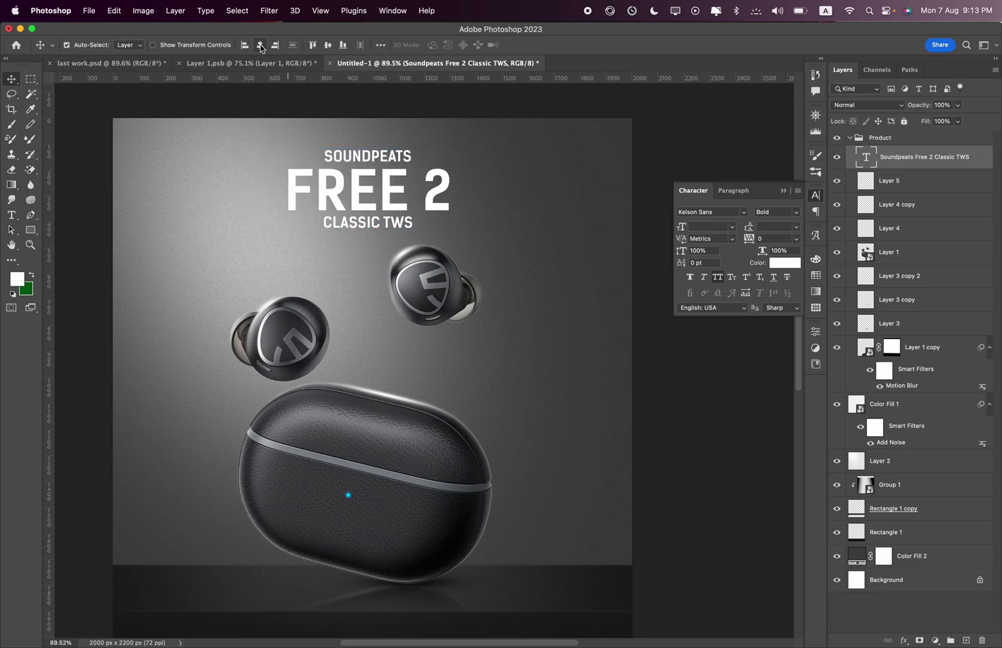
scroll(474, 204, "down", 2)
mouse_move(450, 168)
left_mouse_down()
mouse_move(600, 406)
mouse_move(427, 160)
left_mouse_up()
Group the layers from Layer 5 to Layer 1 copy into Group 2.
left_click(987, 252)
left_click(924, 191)
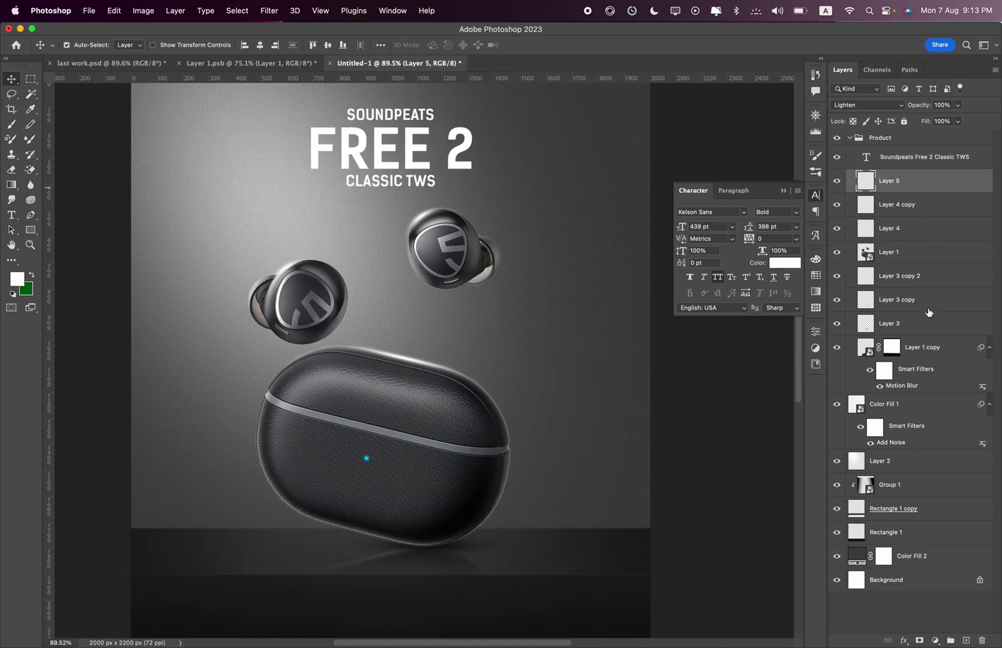
left_click(918, 347, "shift")
key("super+g")
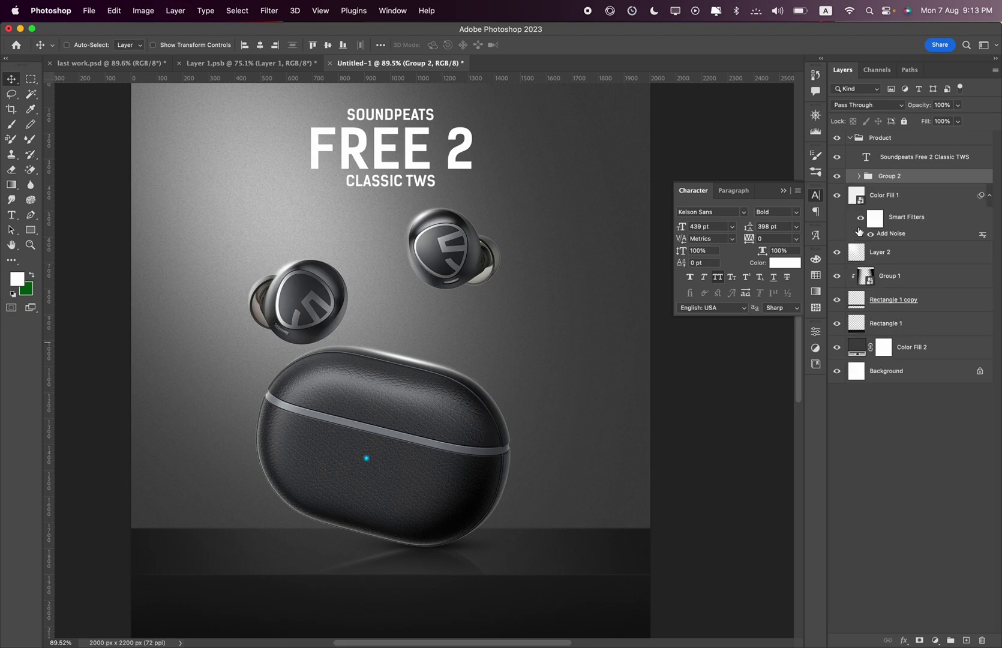
left_click(837, 176)
Scale Group 2 to about 91% and nudge it up.
key("super+t")
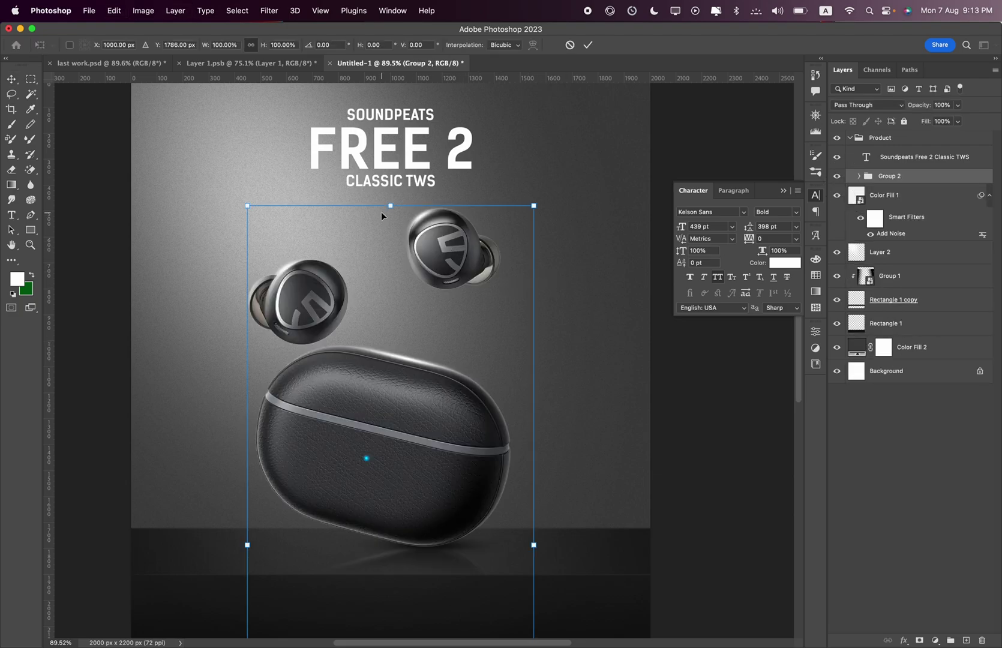
left_click_drag(387, 235, 386, 264)
mouse_move(369, 466)
left_mouse_down()
mouse_move(368, 438)
mouse_move(406, 450)
left_mouse_up()
key("Return")
Move the headline about 22 px lower.
double_click(459, 180)
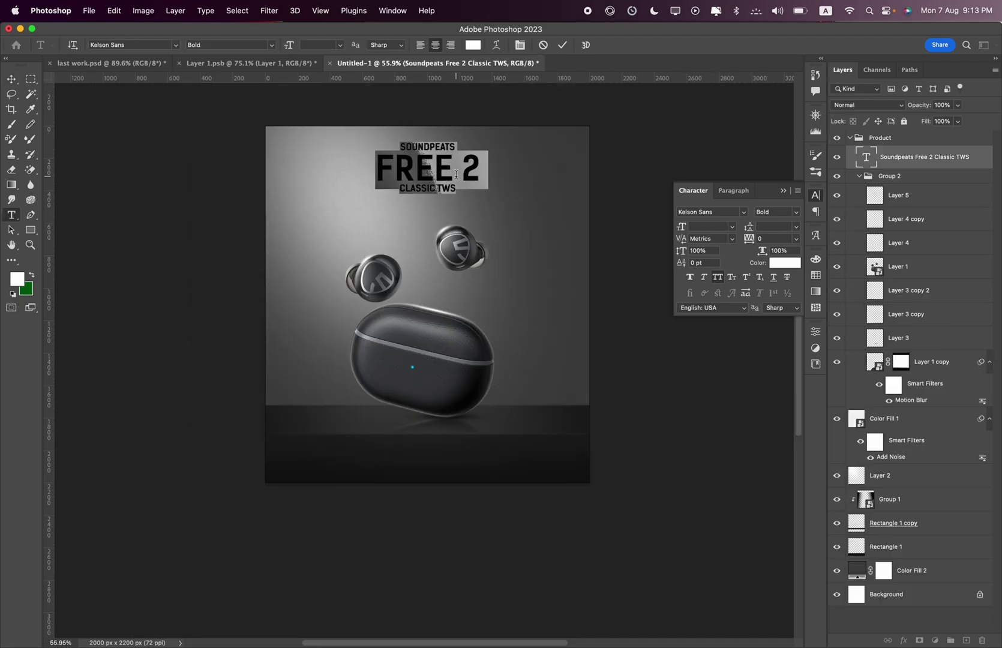
left_click(10, 84)
left_click_drag(408, 179, 421, 192)
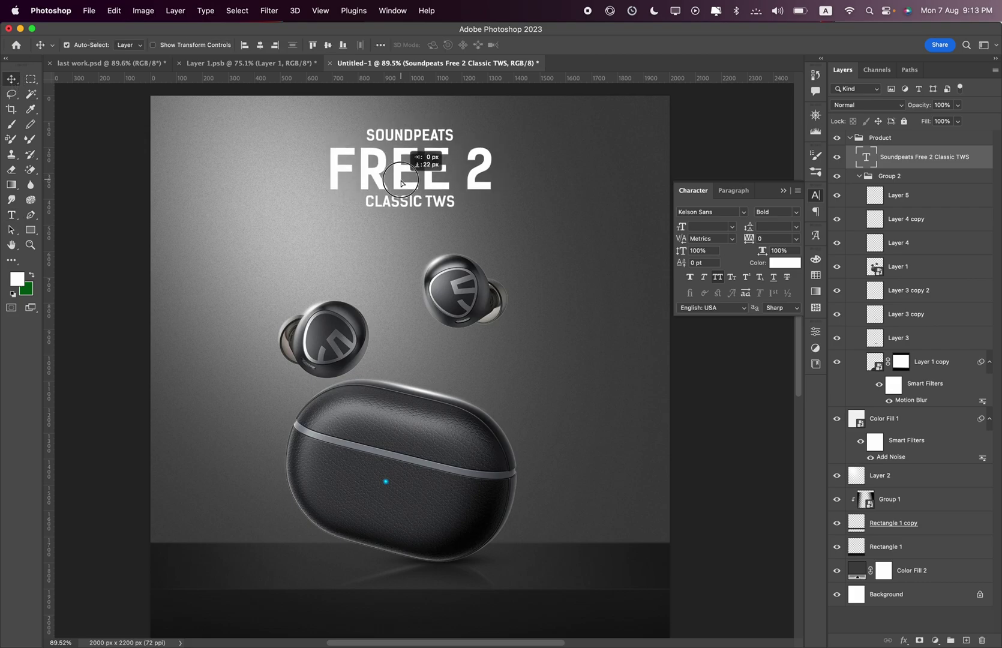
Set the CLASSIC TWS line in Photograph Signature with All Caps turned off.
double_click(422, 191)
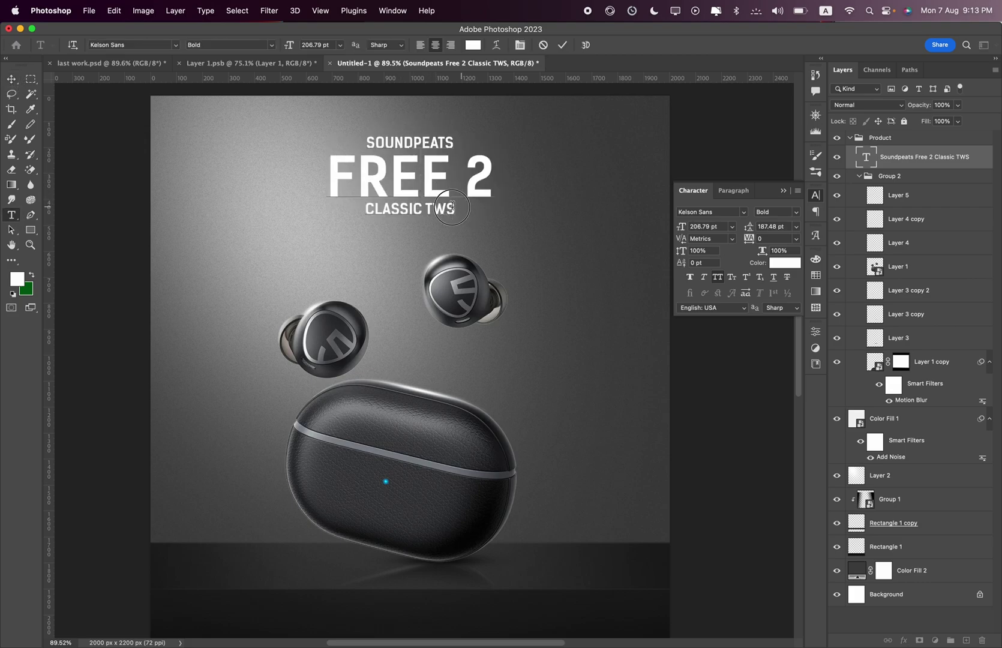
left_click_drag(456, 209, 288, 209)
left_click(715, 280)
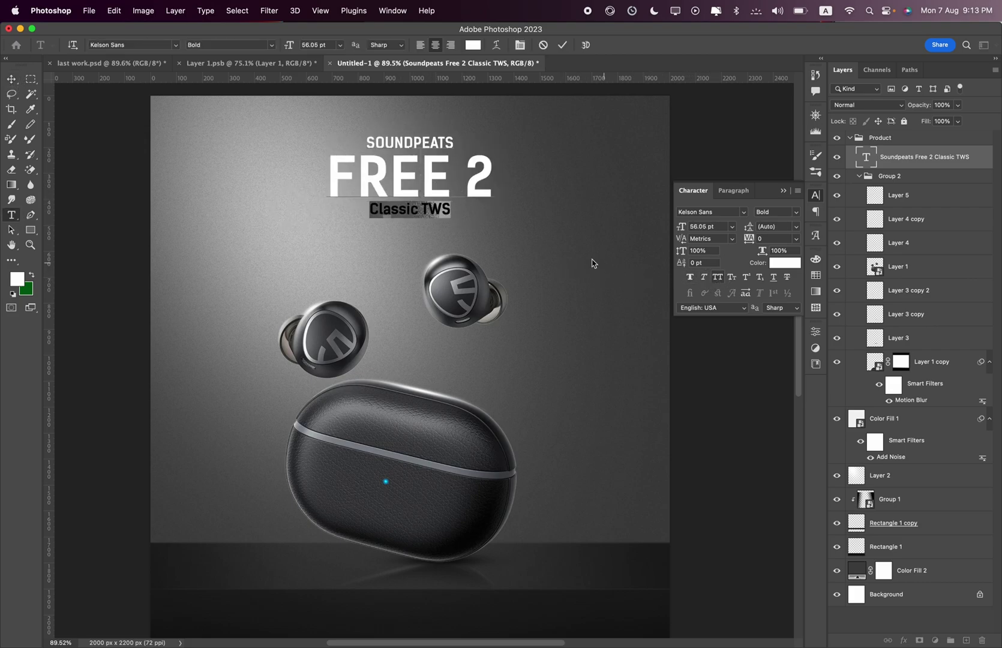
left_click(155, 46)
type("sig")
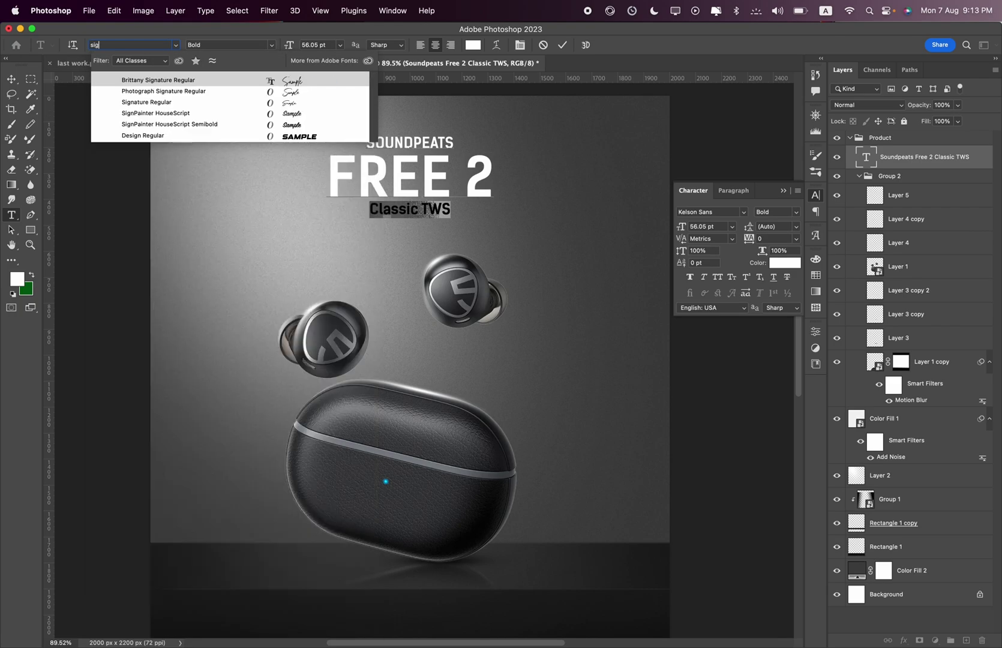
left_click(171, 92)
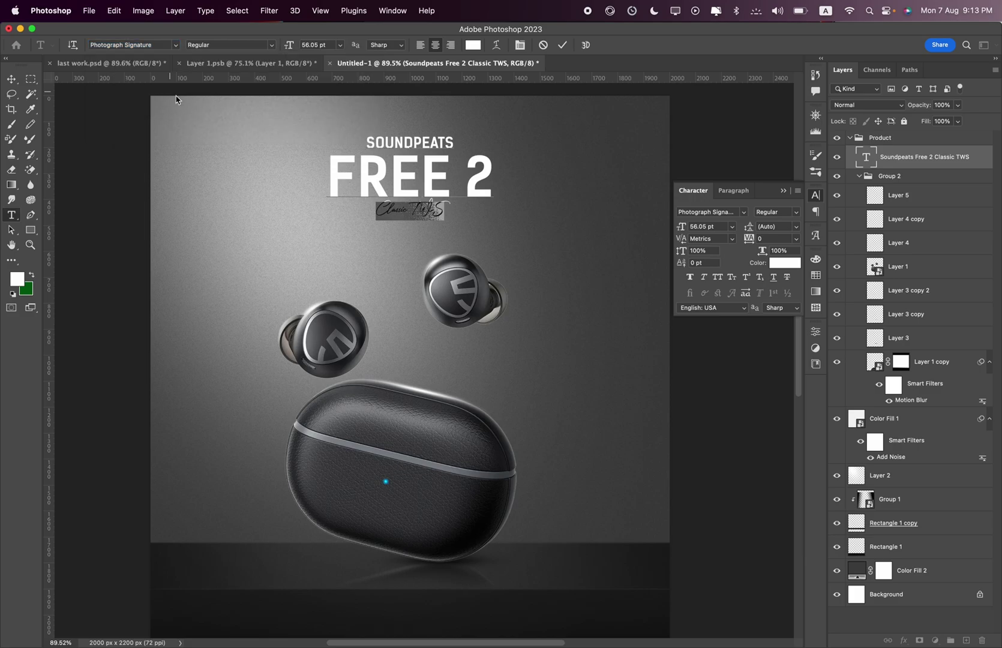
Retype the line's ending so it reads 'Classic Tws'.
scroll(406, 222, "up", 3)
left_click_drag(405, 222, 484, 221)
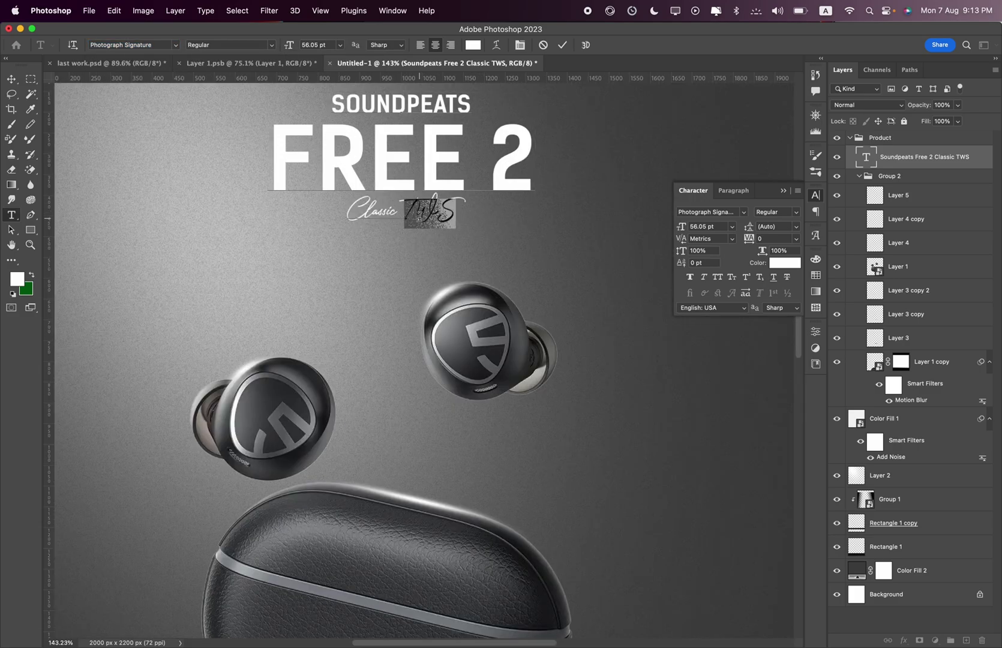
type("tws")
key("BackSpace")
key("BackSpace")
key("BackSpace")
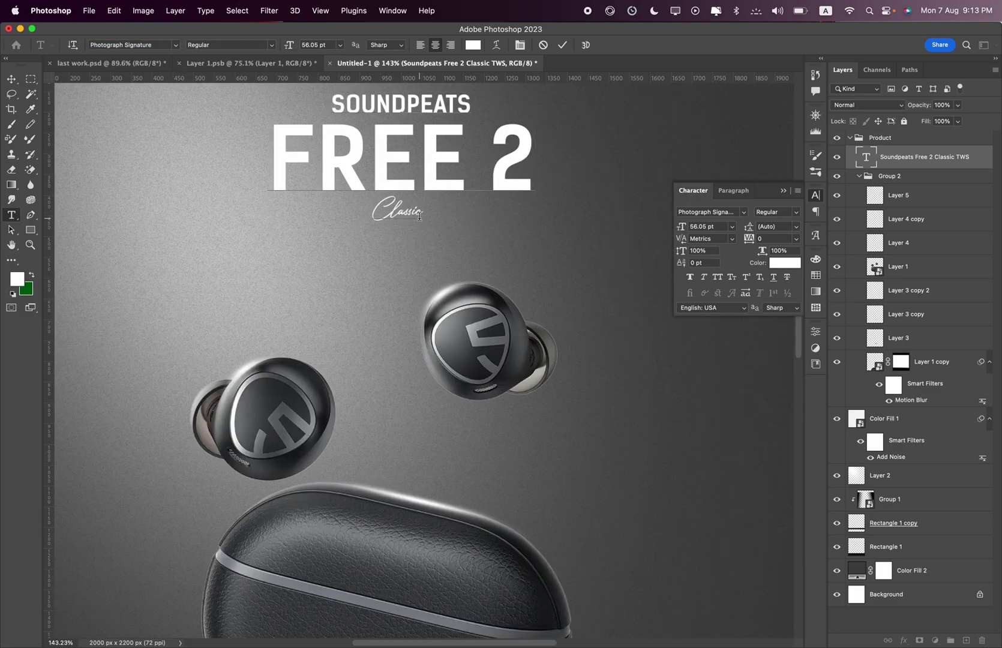
type(" Tws")
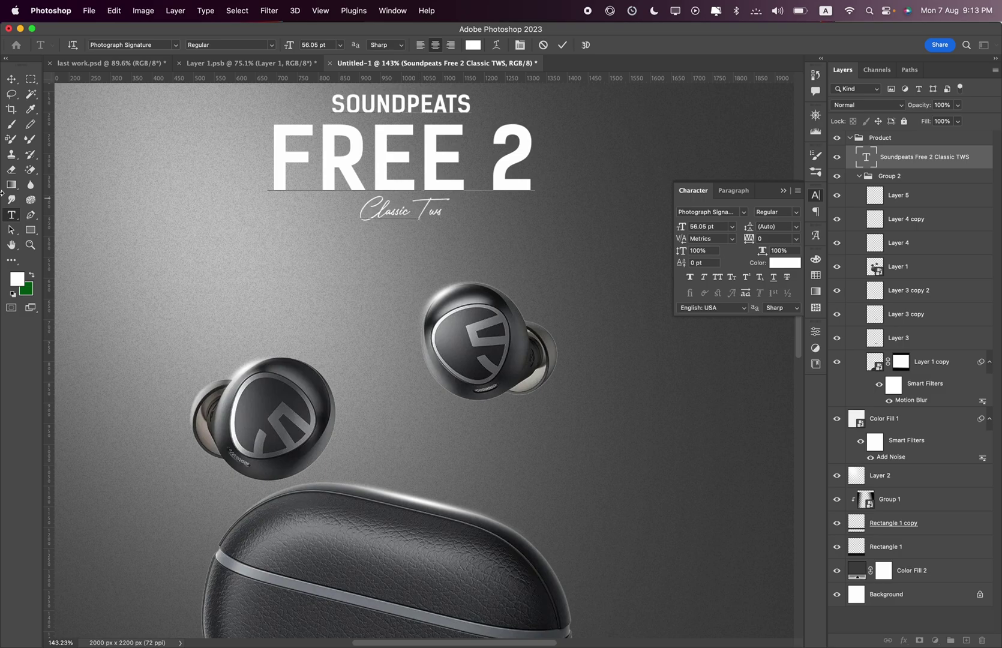
left_click(11, 78)
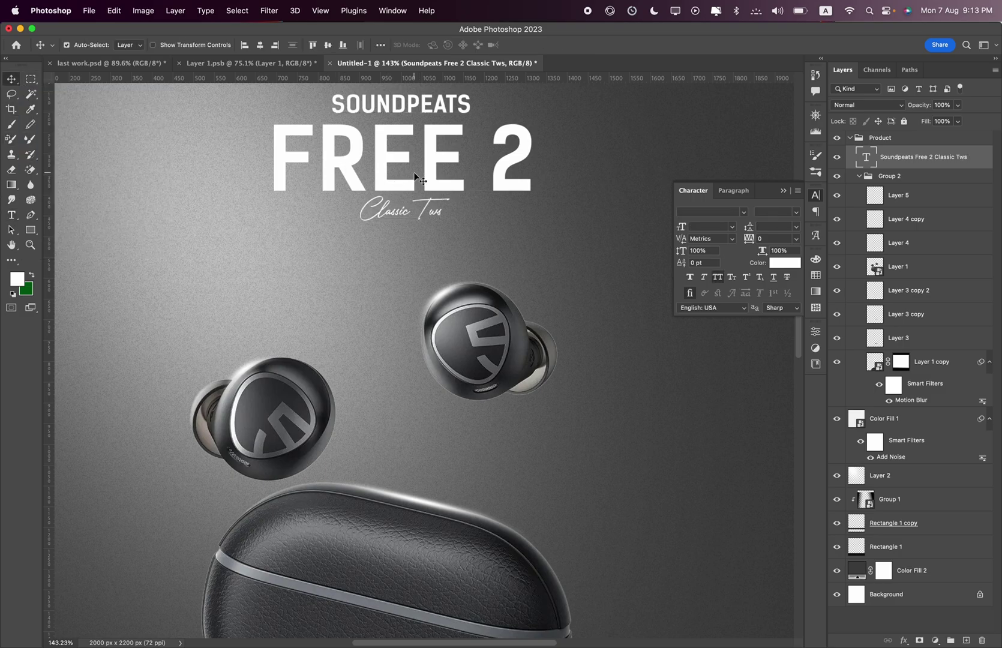
scroll(420, 179, "down", 3)
Scale the title text block up slightly with Free Transform.
key("ctrl+t")
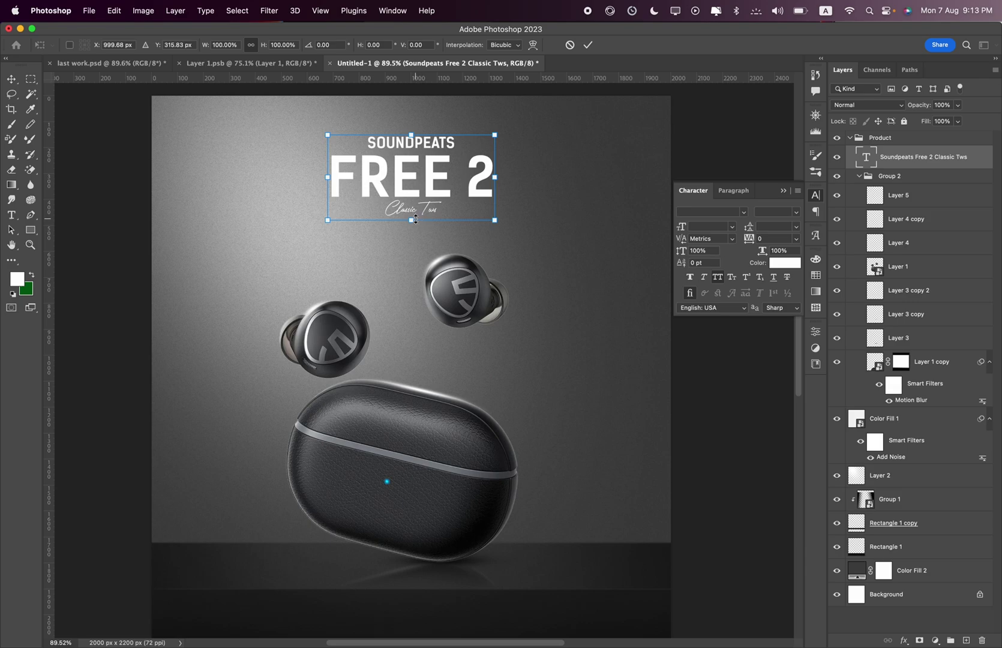
left_click_drag(415, 219, 415, 234)
key("Return")
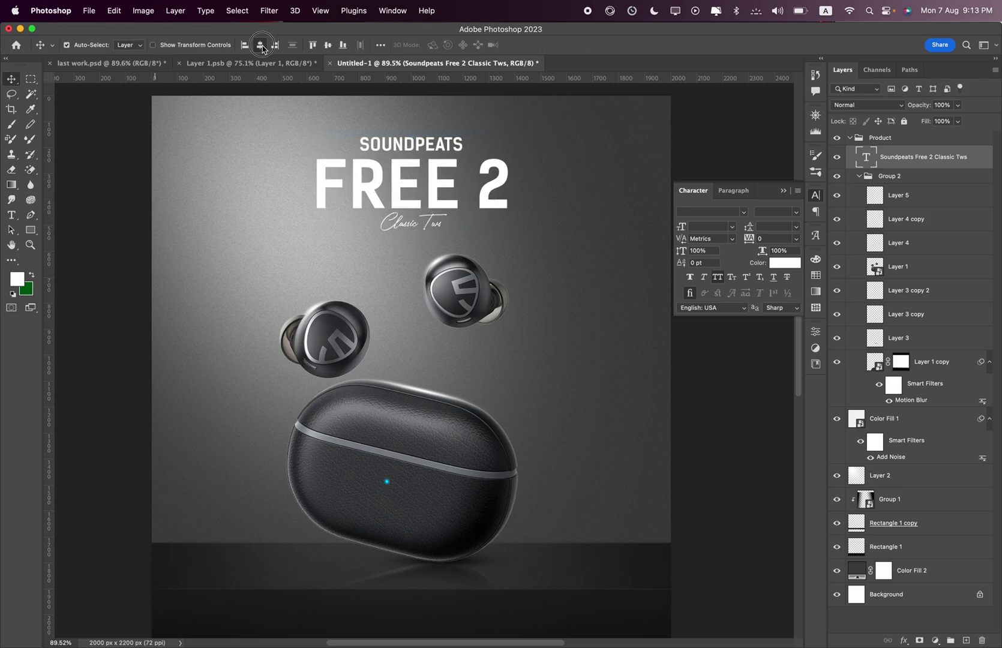
scroll(360, 360, "down", 2)
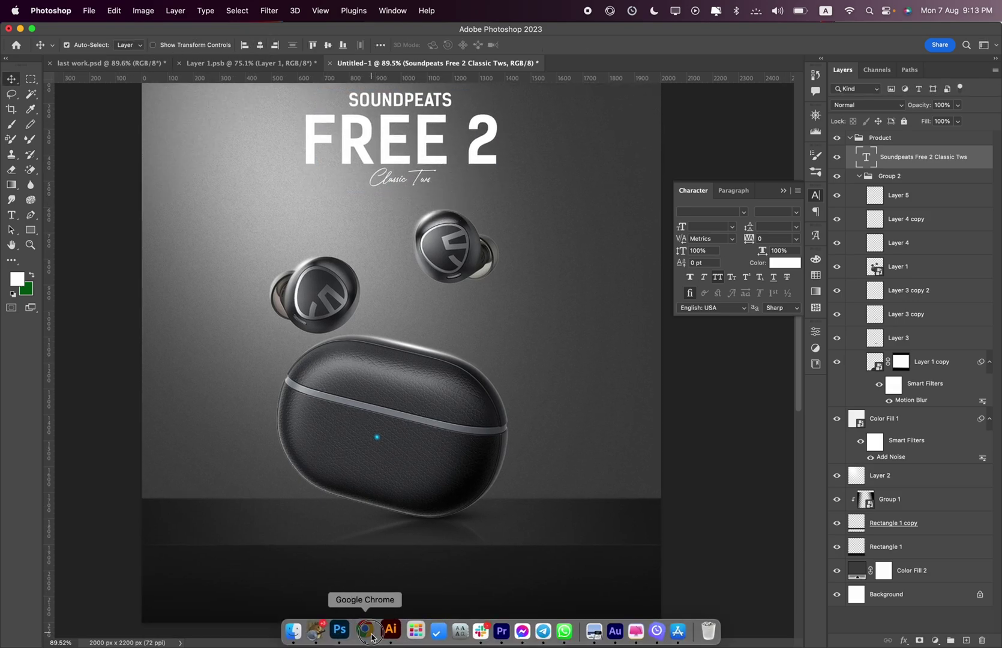
Highlight 'Superior Sound' in the Chrome product description, then return to Photoshop.
left_click(367, 631)
scroll(514, 420, "down", 10)
scroll(513, 417, "down", 5)
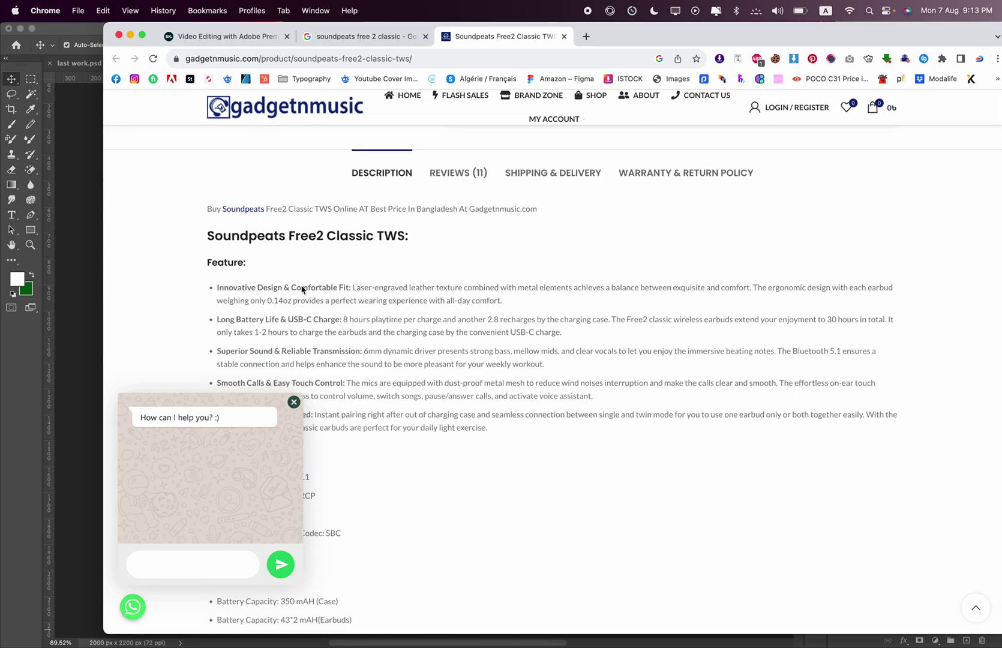
scroll(302, 290, "down", 1)
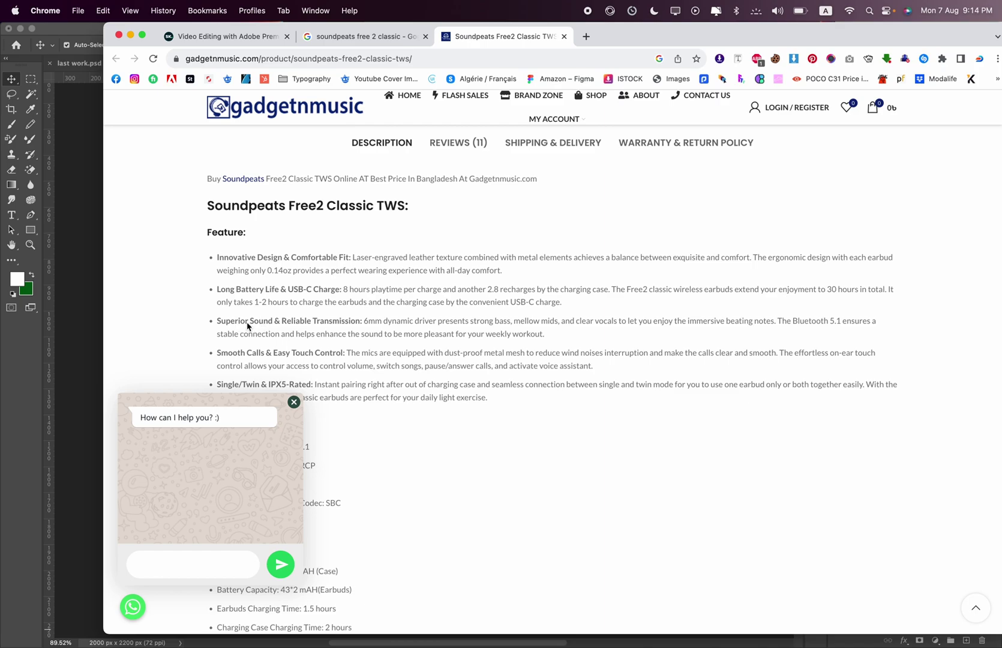
left_click_drag(219, 326, 274, 328)
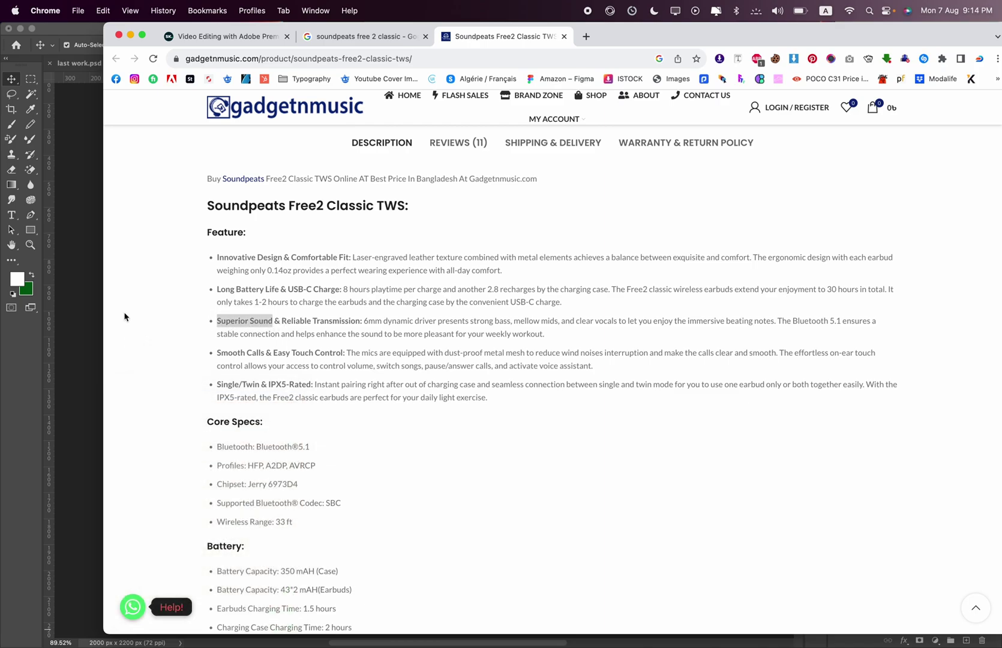
left_click(74, 267)
left_click(6, 218)
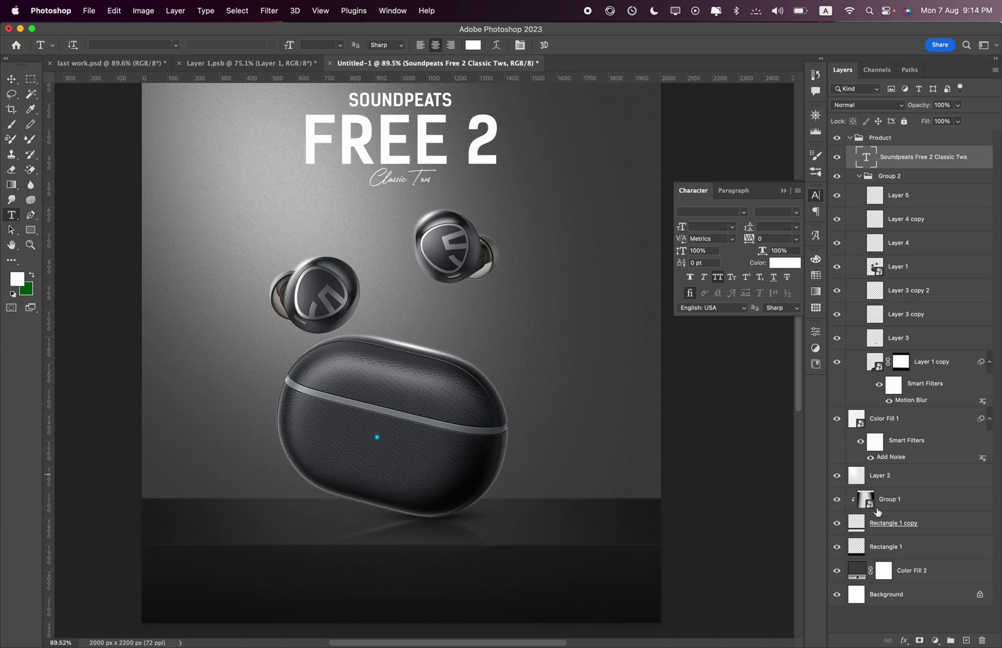
Add a new layer above Color Fill 1 and type 'Superior' near the left earbud.
left_click(894, 419)
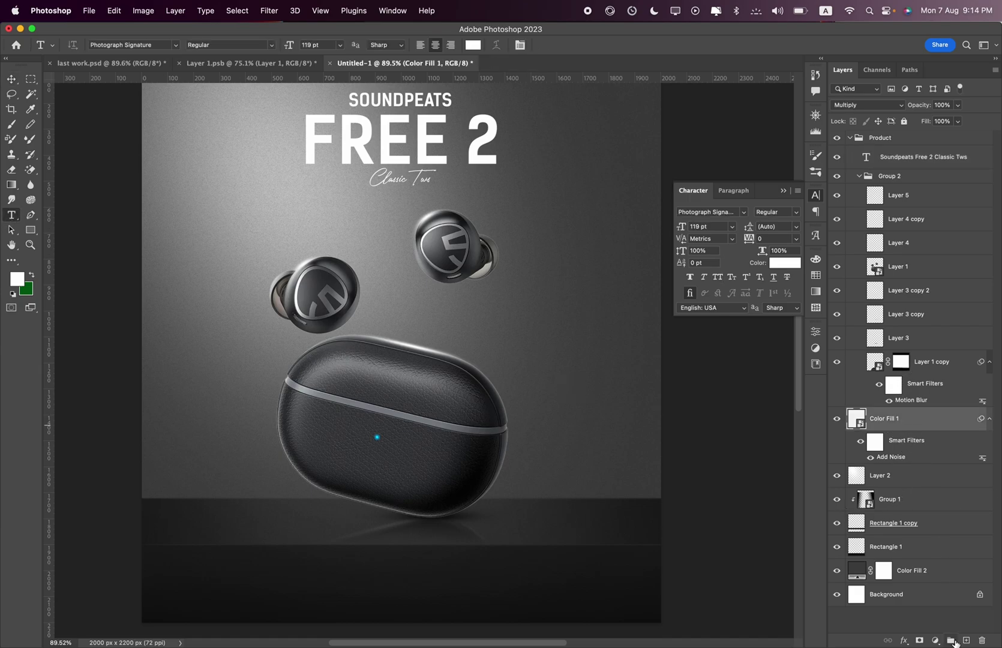
left_click(967, 641)
left_click(251, 283)
type("Superior")
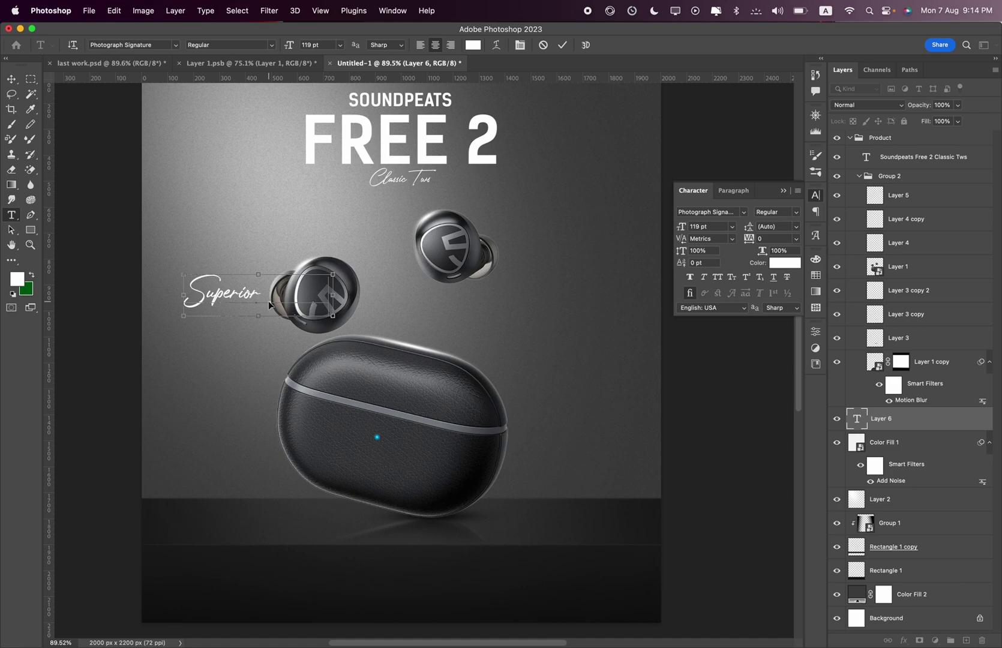
Set the heading in Kenyan Coffee Bold with All Caps.
left_click(182, 47)
type("Anton")
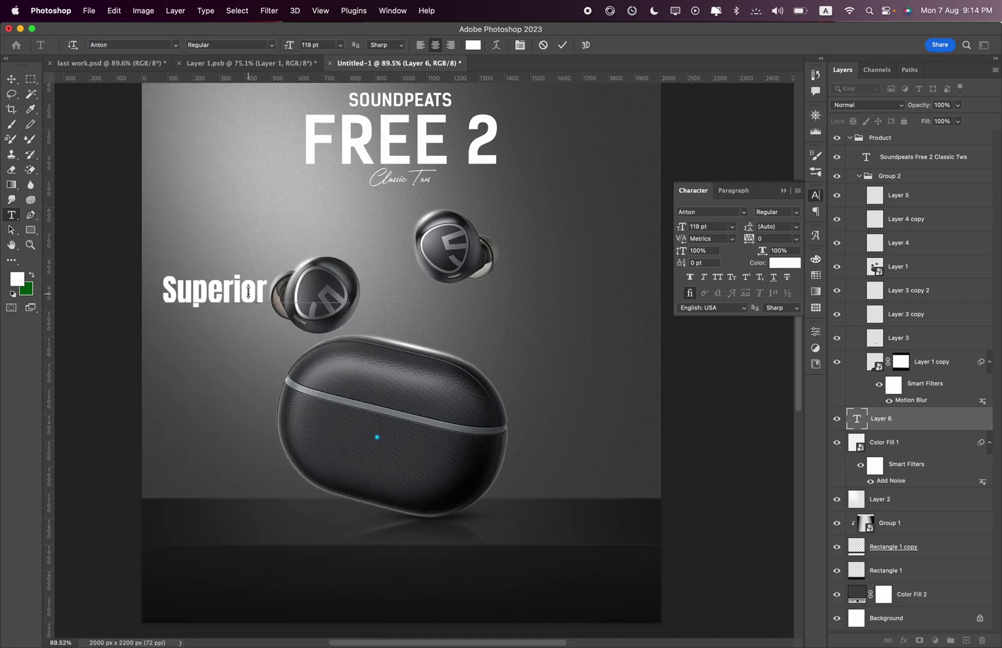
left_click(717, 277)
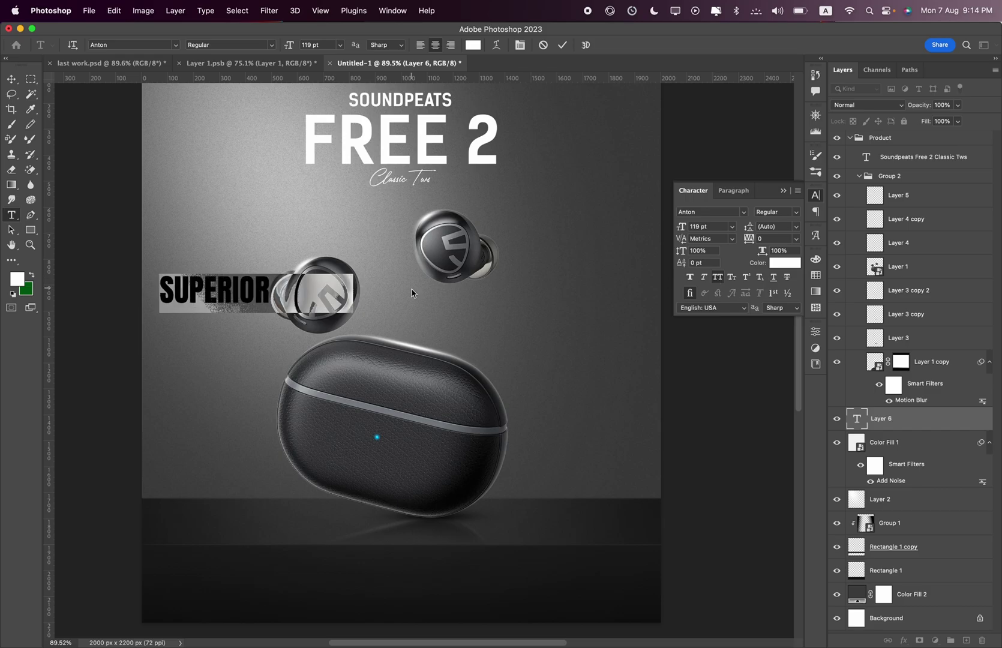
left_click(129, 44)
type("ken")
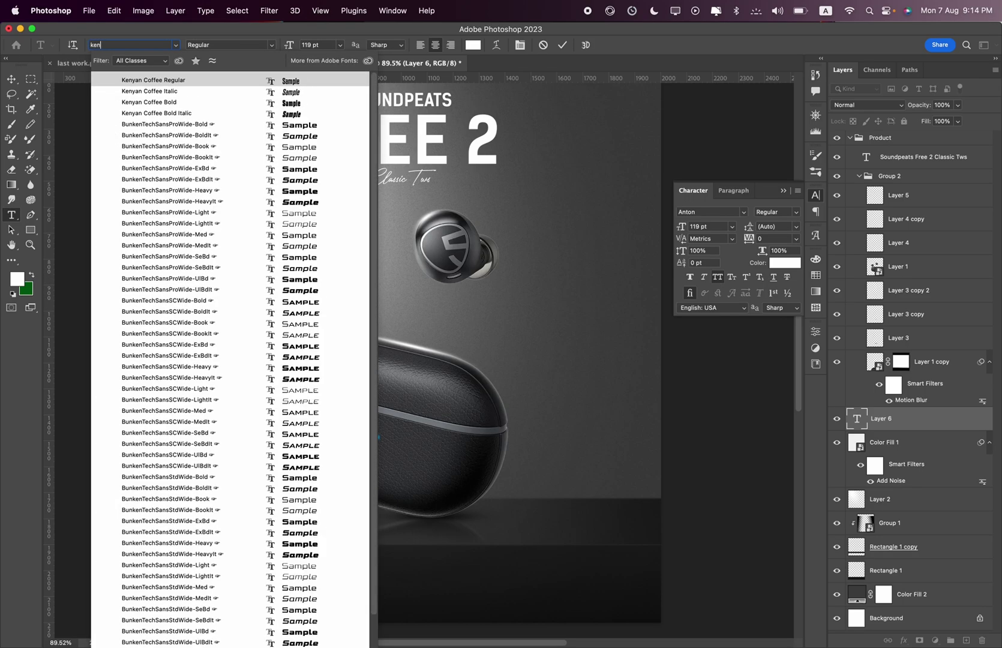
left_click(294, 102)
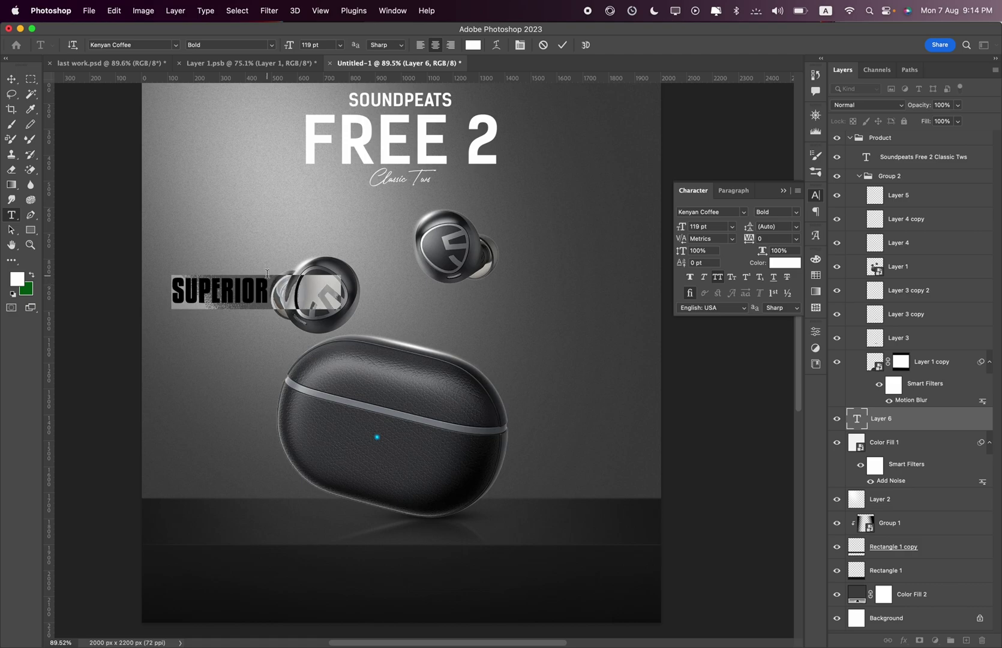
left_click(280, 278)
key("super+a")
key("Escape")
Scale the heading up and break SOUND onto a second line with 304 pt leading.
key("ctrl+t")
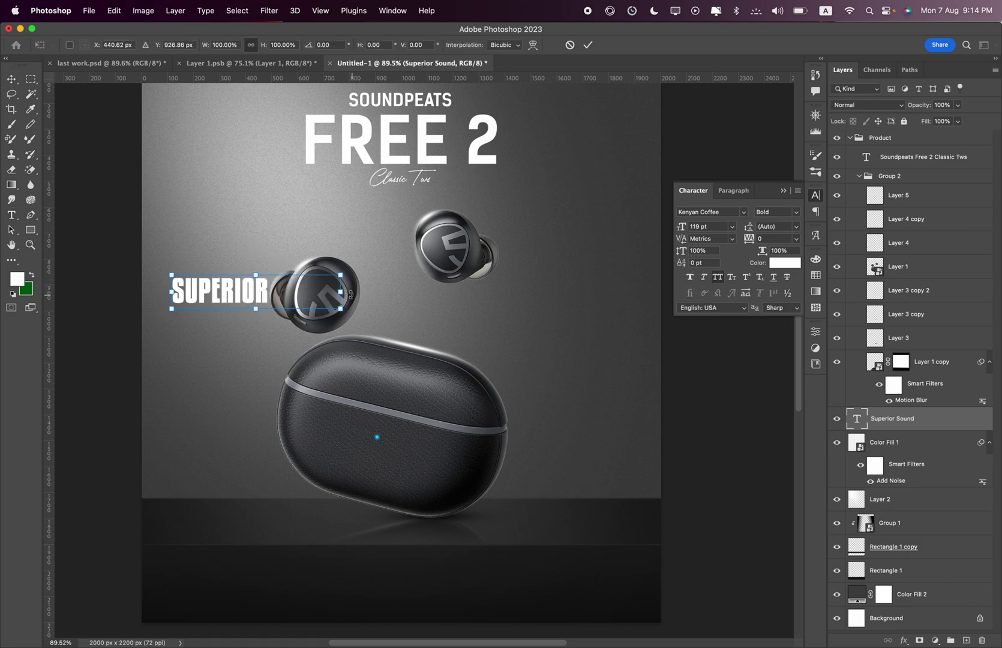
left_click_drag(350, 294, 667, 293)
key("Return")
double_click(477, 303)
left_click(476, 301)
key("Return")
key("ctrl+a")
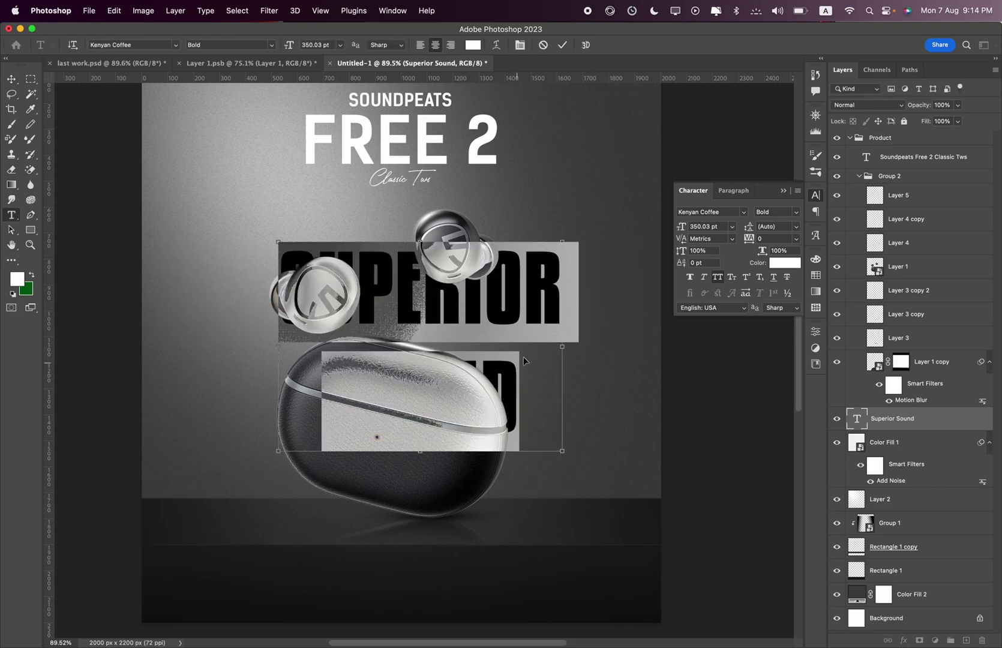
left_click(770, 226)
scroll(770, 226, "down", 5)
scroll(770, 226, "down", 3)
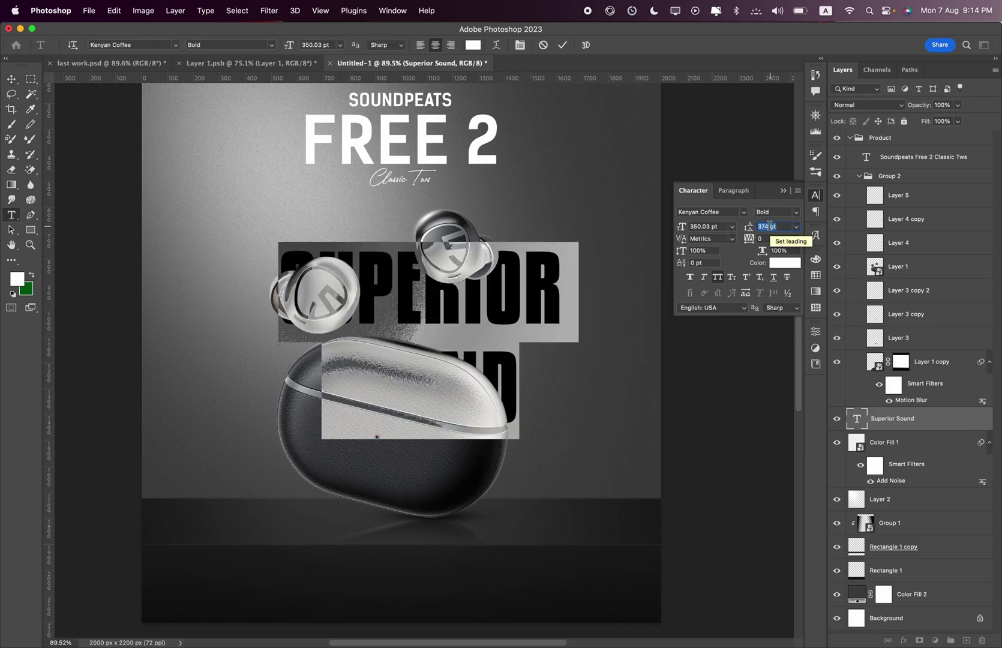
scroll(770, 226, "down", 5)
scroll(770, 226, "down", 3)
scroll(770, 226, "down", 5)
scroll(770, 226, "down", 5)
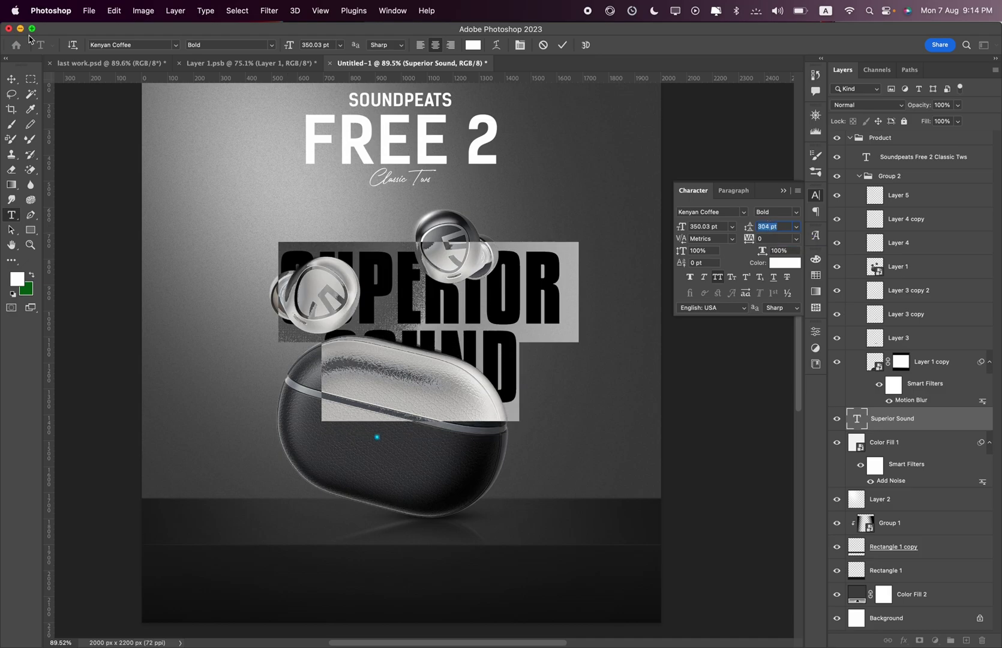
left_click(12, 78)
Centre the heading, fade it to 5% opacity, and stretch it wider.
left_click(260, 45)
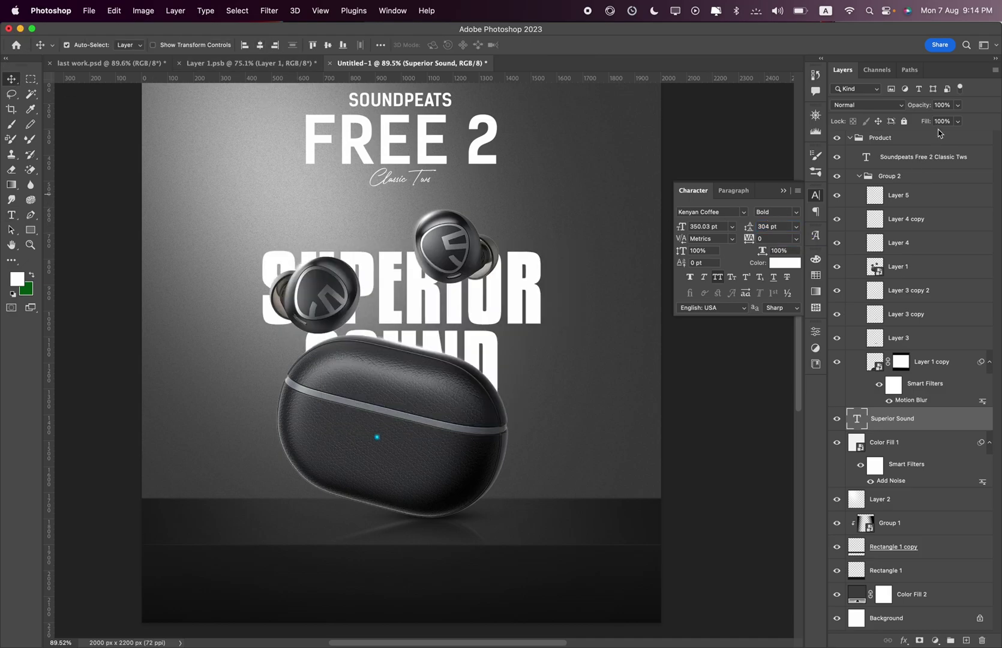
left_click(958, 107)
left_click(906, 121)
key("ctrl+t")
left_click_drag(546, 328, 634, 319)
Widen the heading to 164% and fade its lower part with a black-to-white gradient mask.
mouse_move(563, 282)
left_mouse_down()
mouse_move(563, 296)
mouse_move(531, 288)
left_mouse_up()
key("Return")
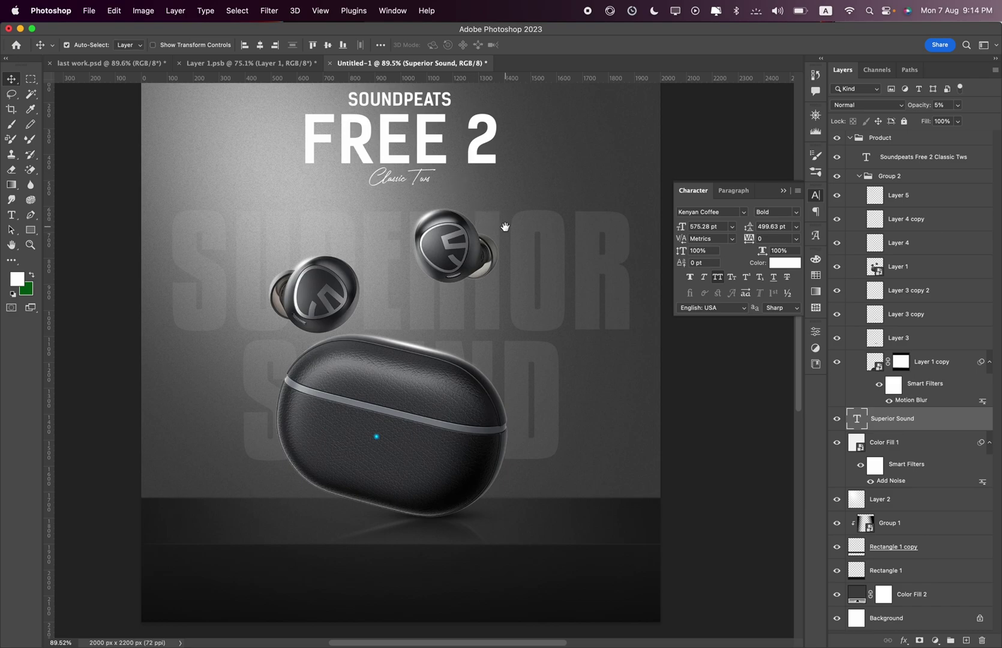
left_click_drag(505, 227, 493, 257)
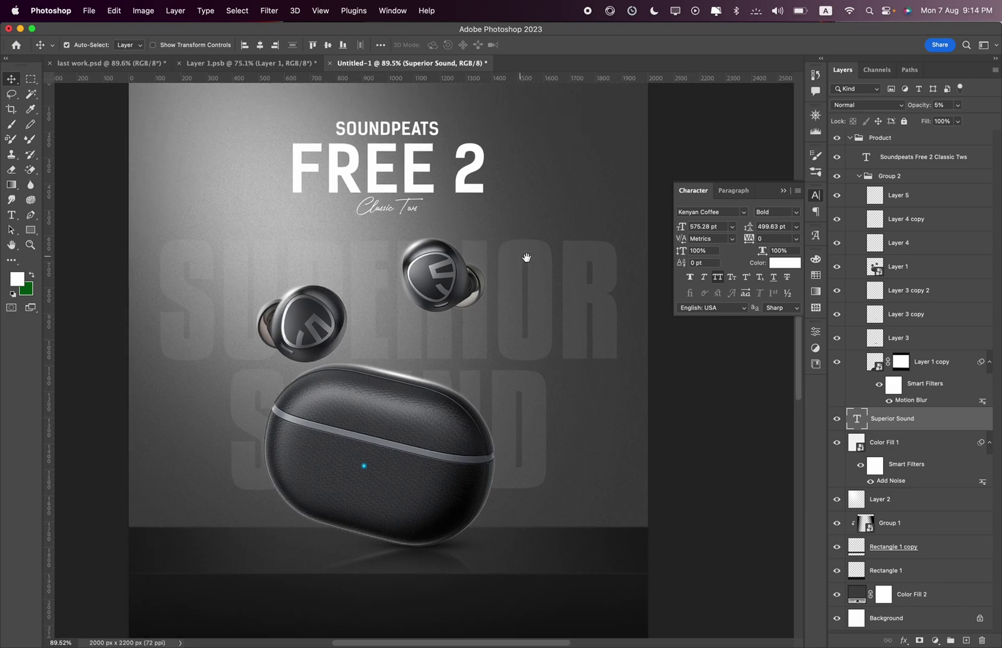
left_click(919, 640)
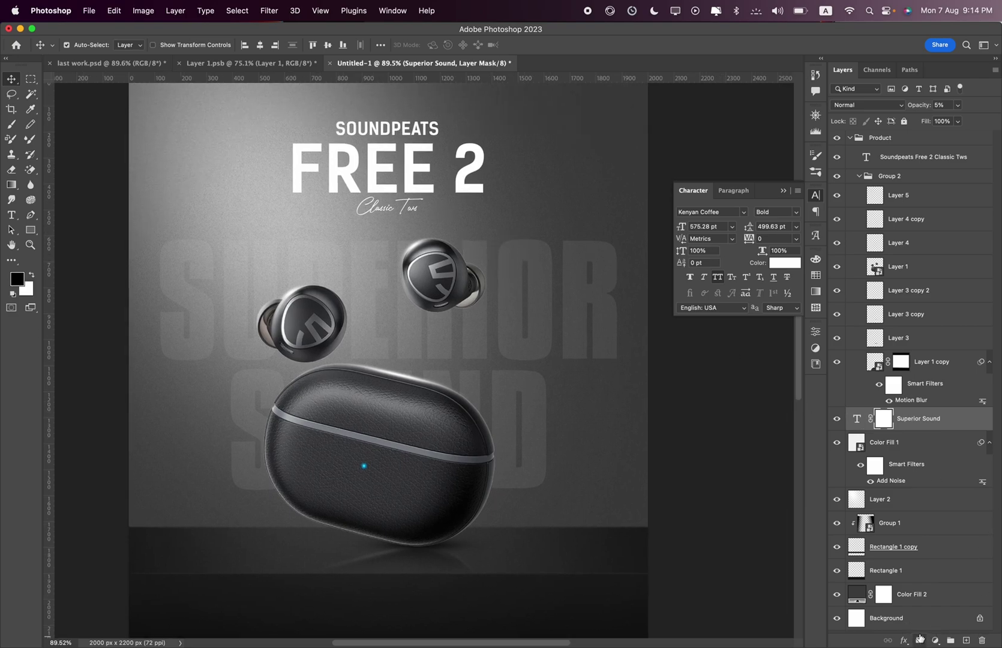
left_click(12, 184)
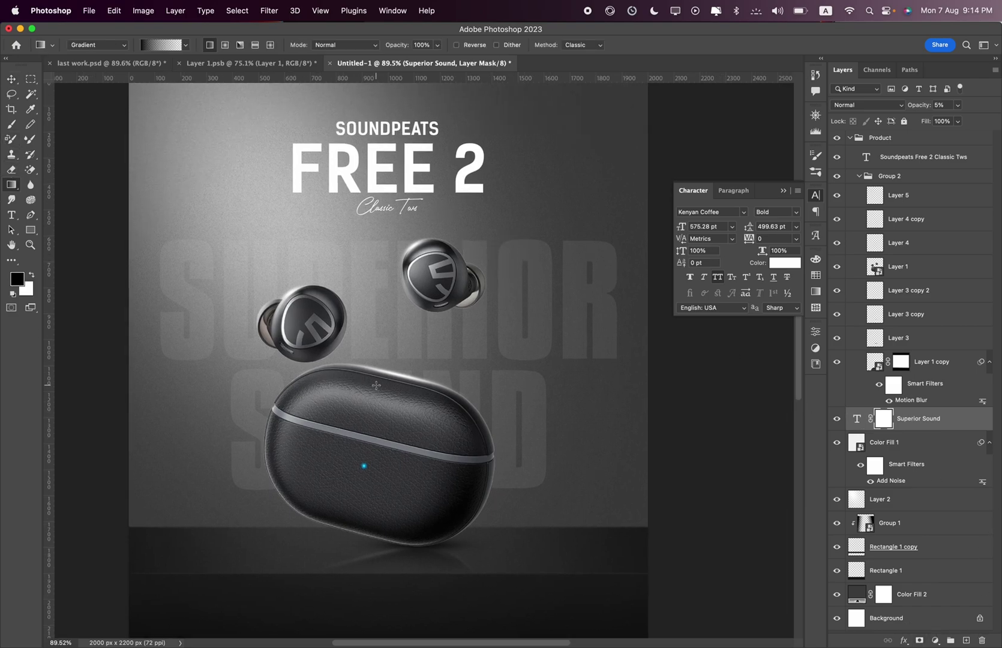
mouse_move(360, 495)
left_mouse_down()
mouse_move(375, 307)
mouse_move(371, 193)
left_mouse_up()
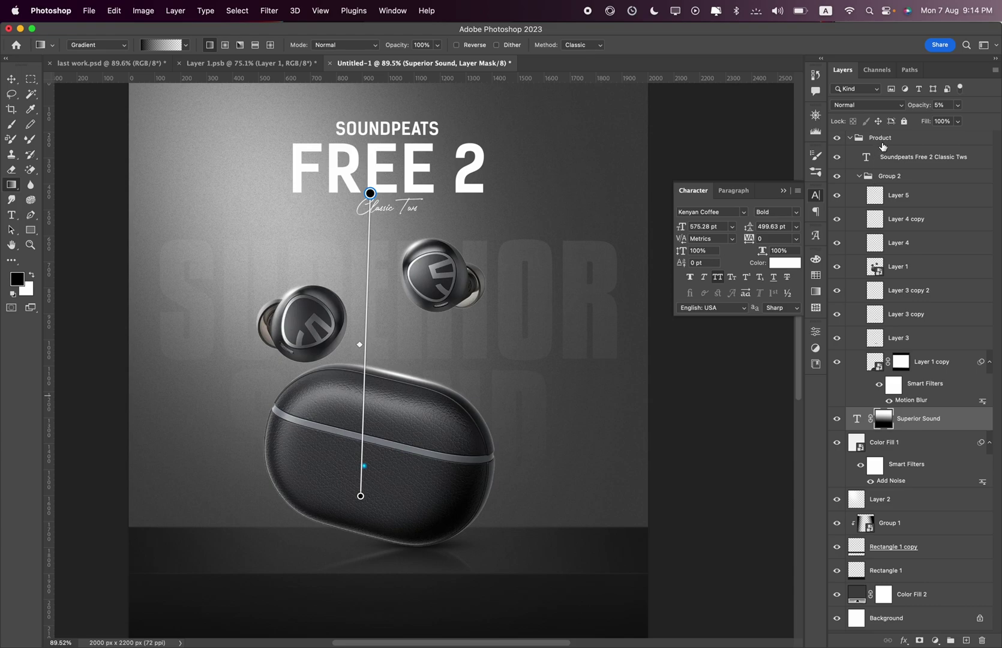
Add an empty layer in the Product group and shift Group 2 left.
left_click(881, 144)
left_click(965, 639)
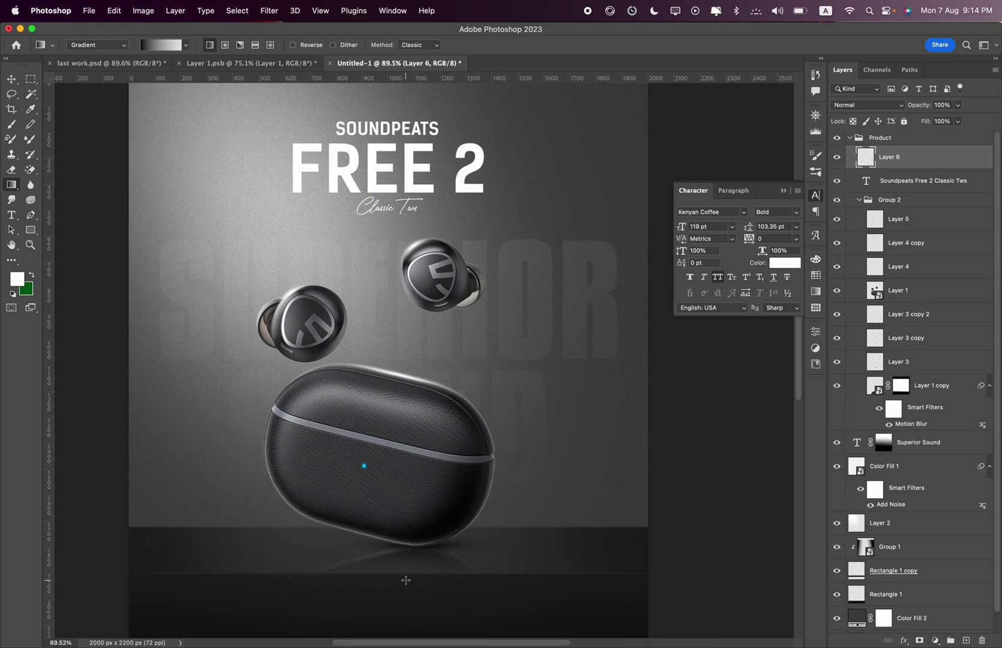
left_click(876, 201)
key("super+t")
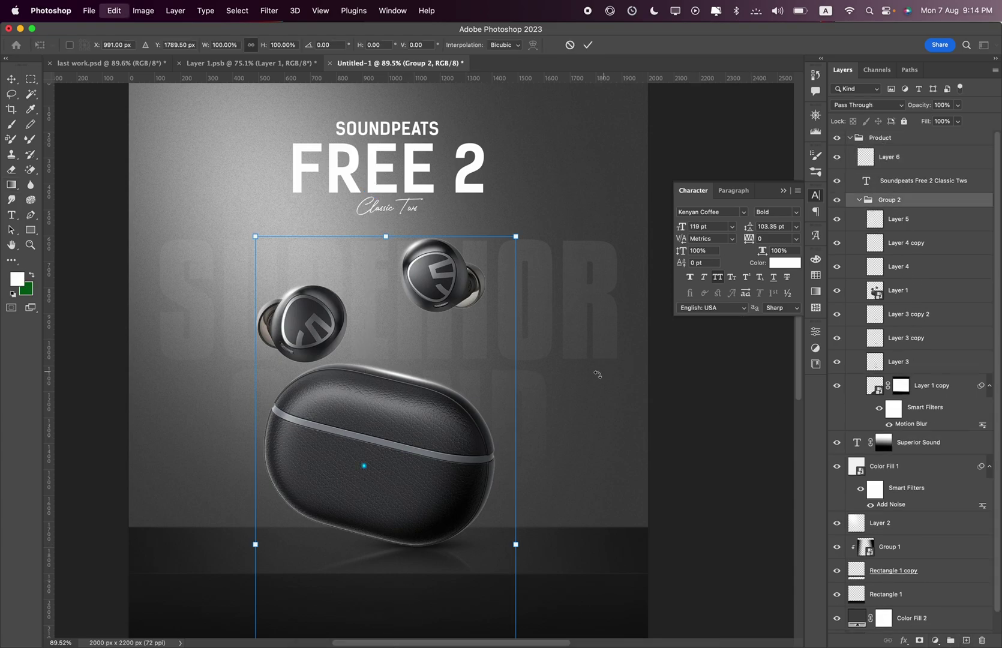
mouse_move(384, 436)
left_mouse_down()
mouse_move(337, 429)
mouse_move(339, 449)
left_mouse_up()
key("Return")
Copy the 'Smooth Calls & Easy Touch Control' heading from the Chrome product page.
key("g")
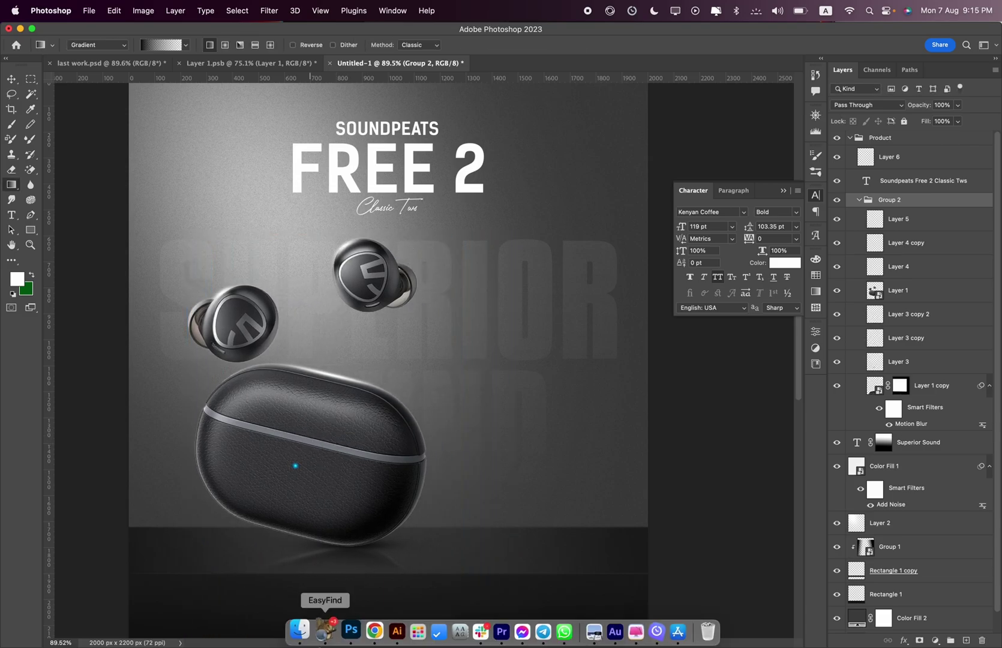
left_click(364, 630)
scroll(269, 380, "down", 2)
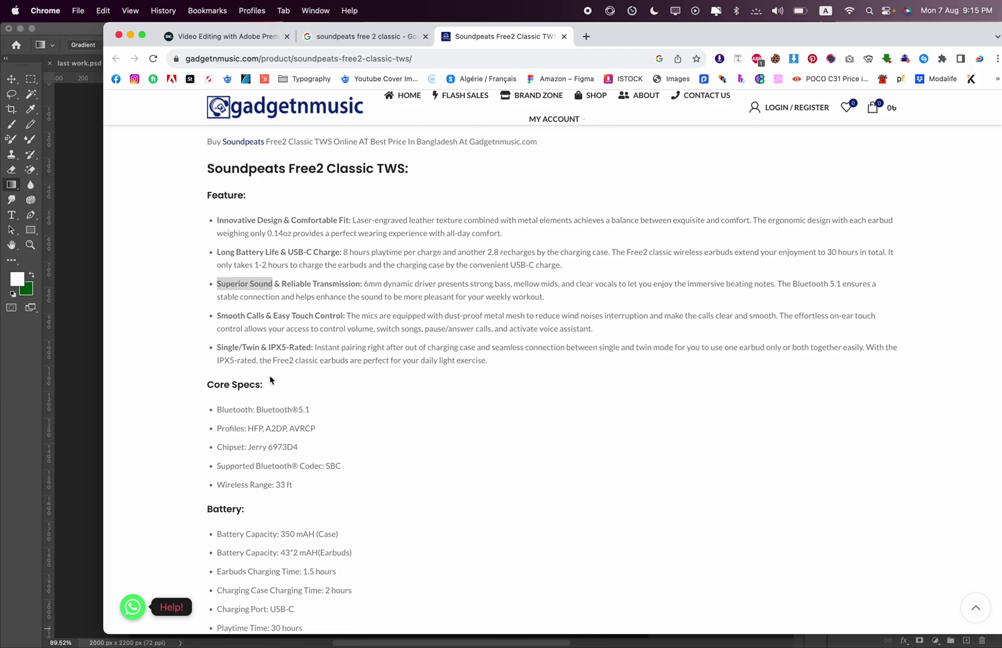
scroll(287, 445, "down", 3)
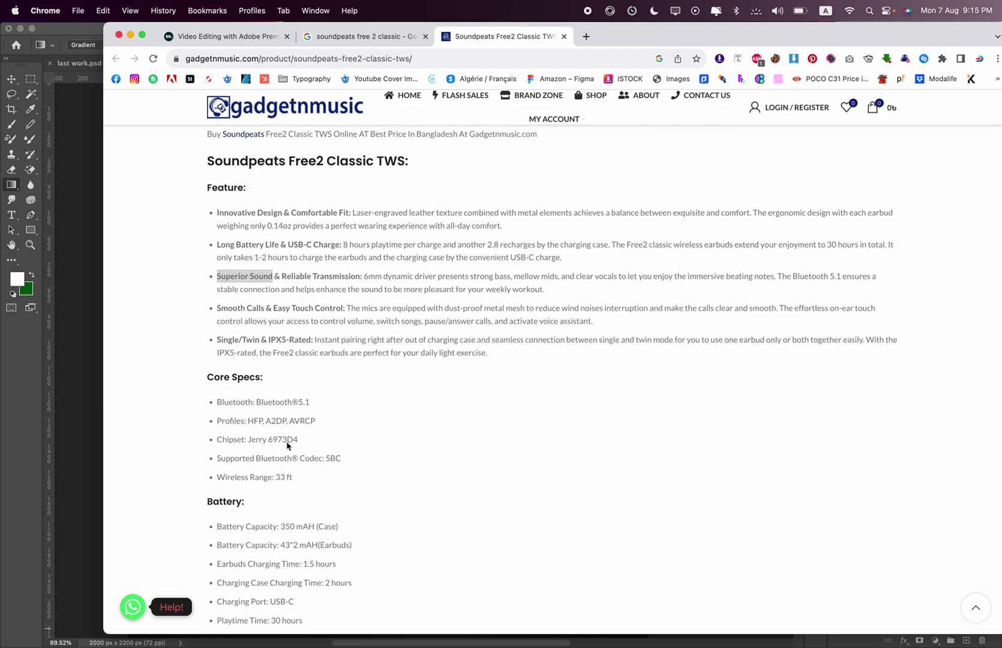
left_click(225, 243)
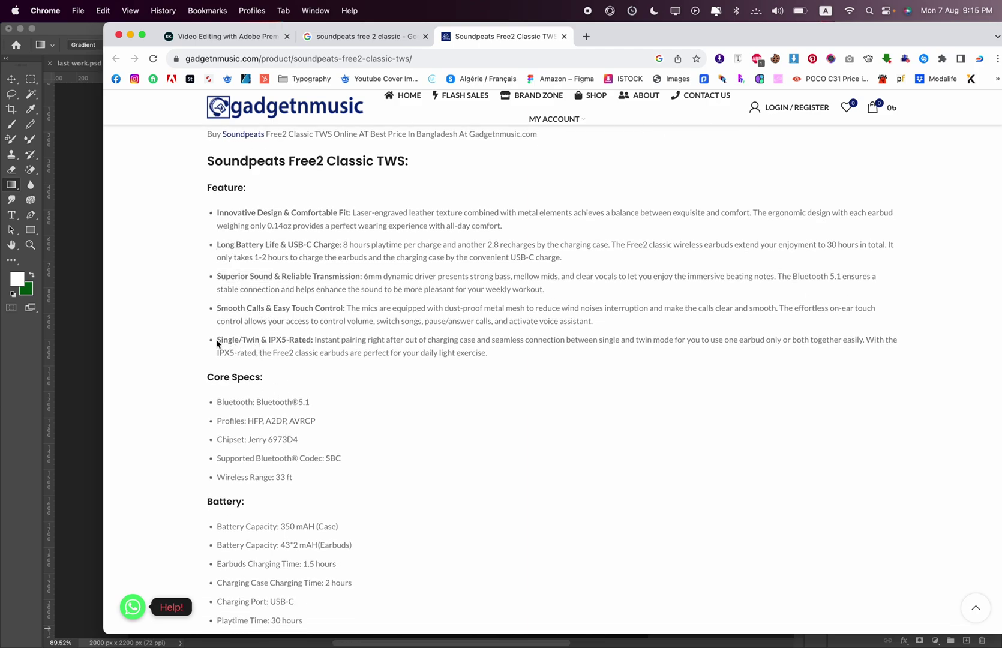
left_click_drag(220, 312, 343, 308)
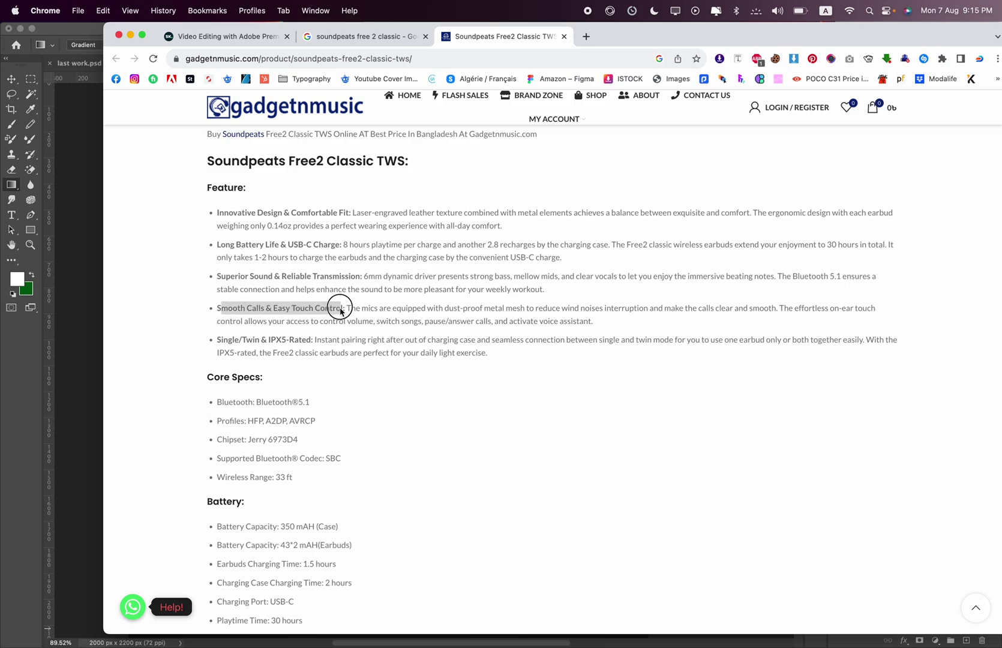
key("super+c")
left_click(240, 318)
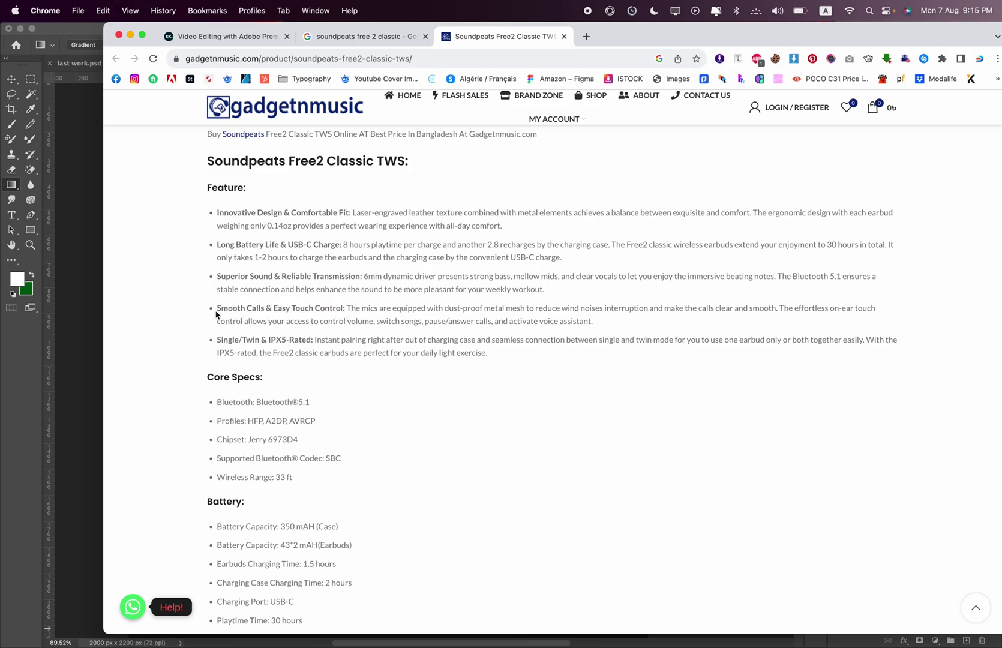
left_click_drag(220, 311, 343, 314)
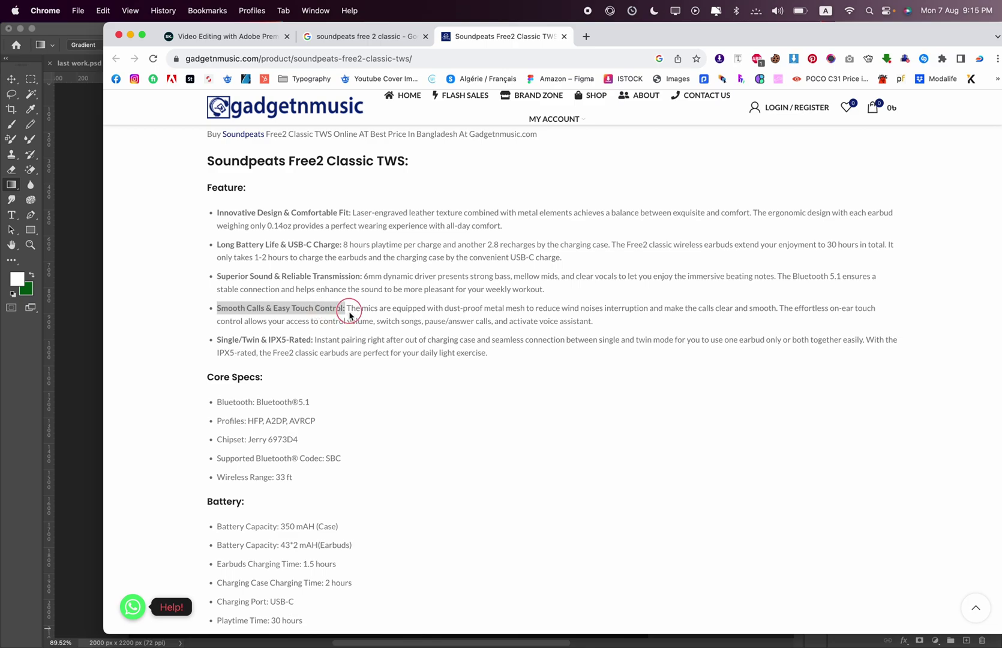
left_click(54, 287)
left_click(31, 230)
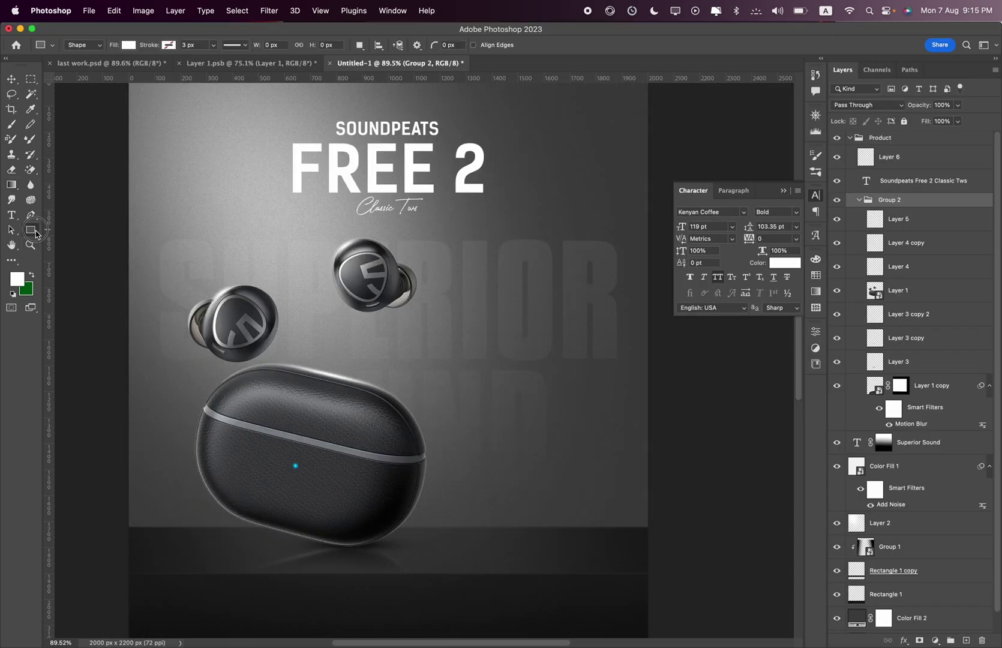
Draw a white rectangle right of the case with 46 px rounded corners at 21% opacity.
mouse_move(455, 299)
left_mouse_down()
mouse_move(545, 420)
mouse_move(619, 474)
left_mouse_up()
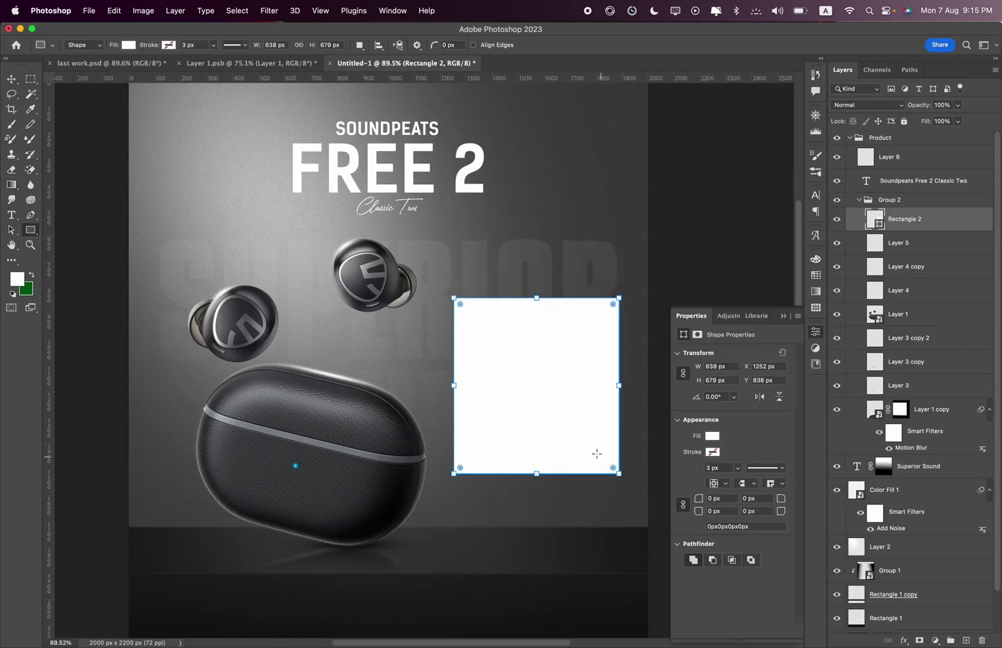
left_click_drag(461, 304, 466, 310)
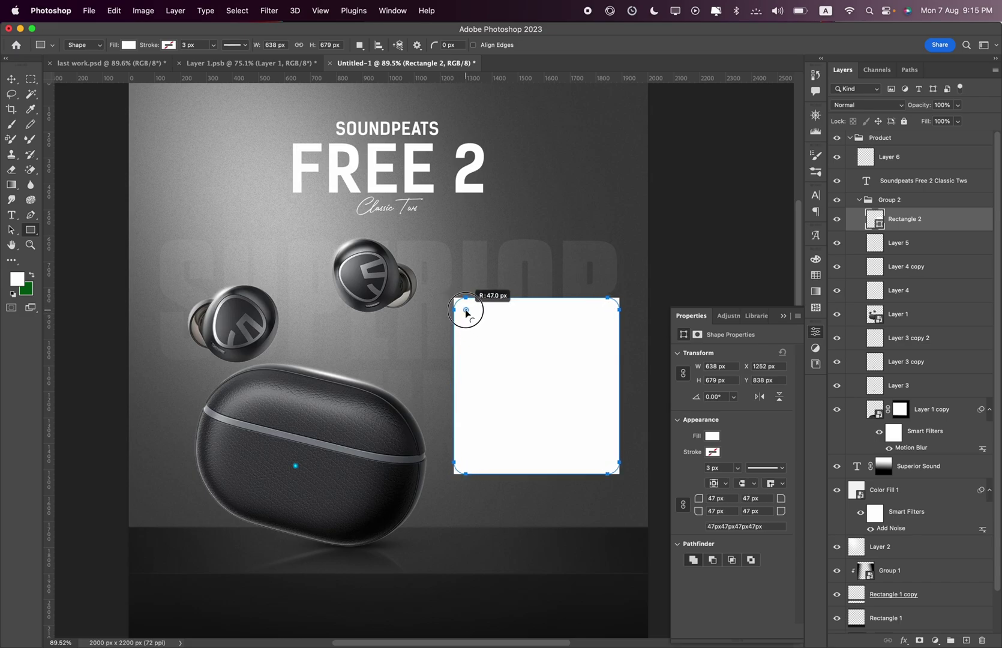
left_click(12, 78)
left_click_drag(537, 365, 542, 391)
scroll(660, 228, "down", 1)
scroll(660, 228, "right", 1)
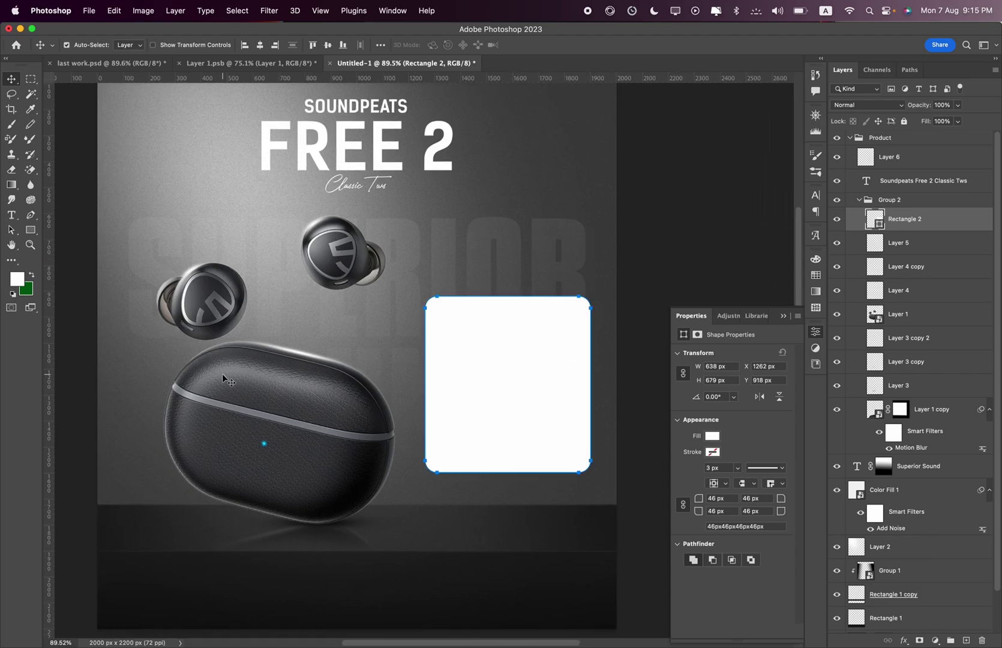
left_click(958, 106)
left_click_drag(921, 120, 916, 120)
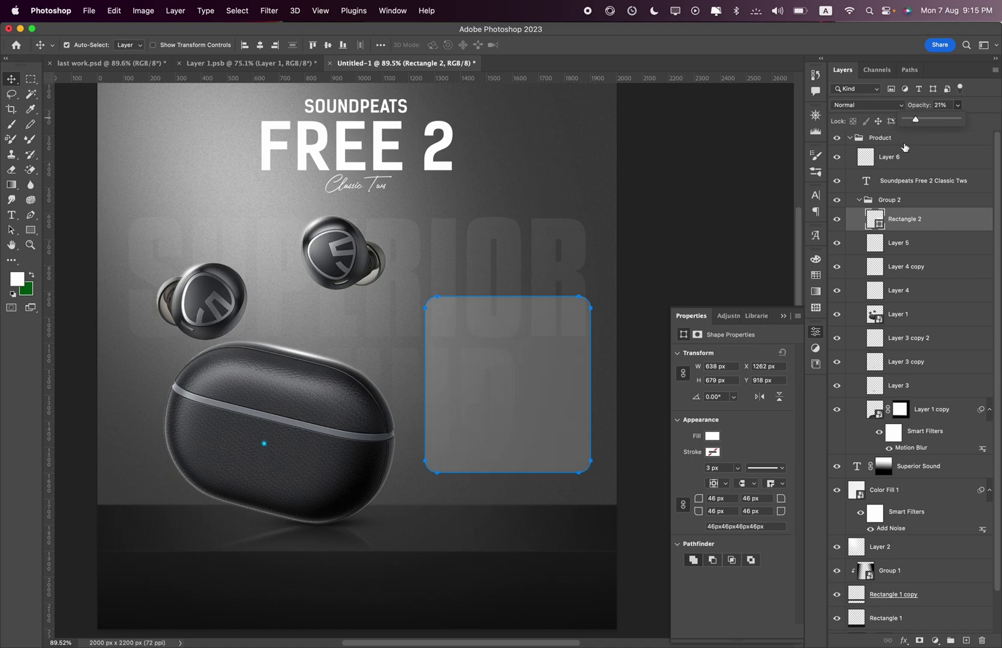
Rotate the Superior Sound text -90° along the left edge, then nudge the card right.
left_click(917, 463)
key("ctrl+t")
left_click_drag(591, 348, 366, 348)
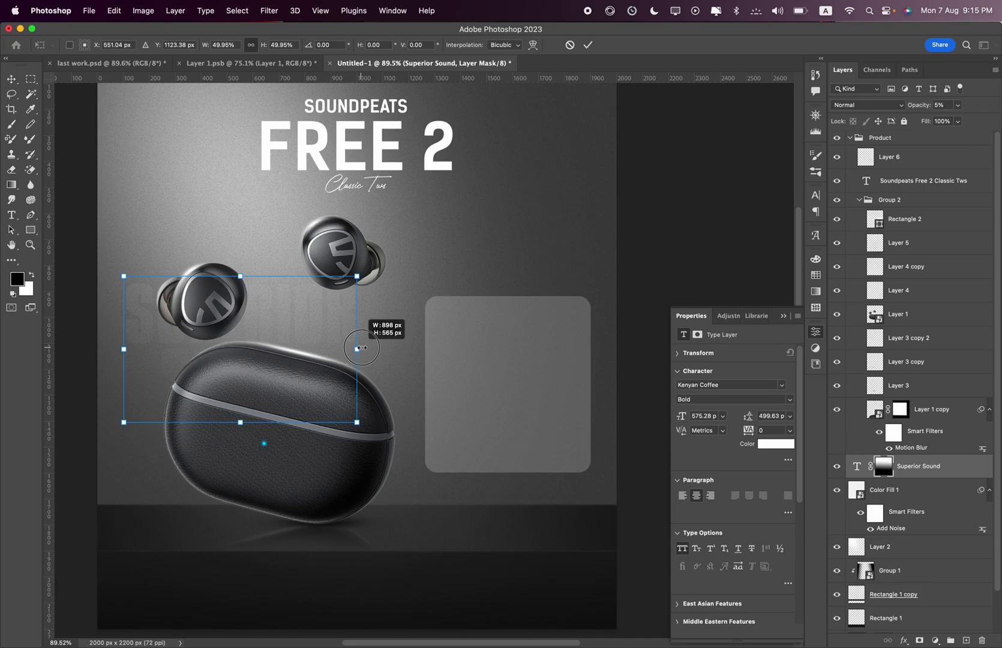
left_click_drag(375, 265, 151, 217)
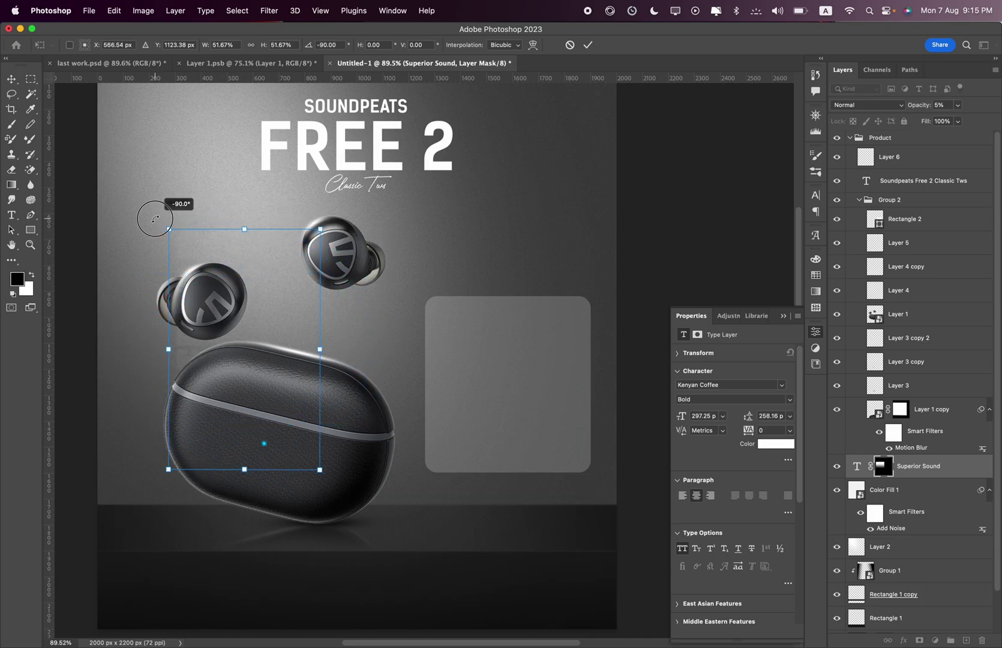
left_click_drag(245, 228, 237, 135)
left_click_drag(234, 208, 196, 237)
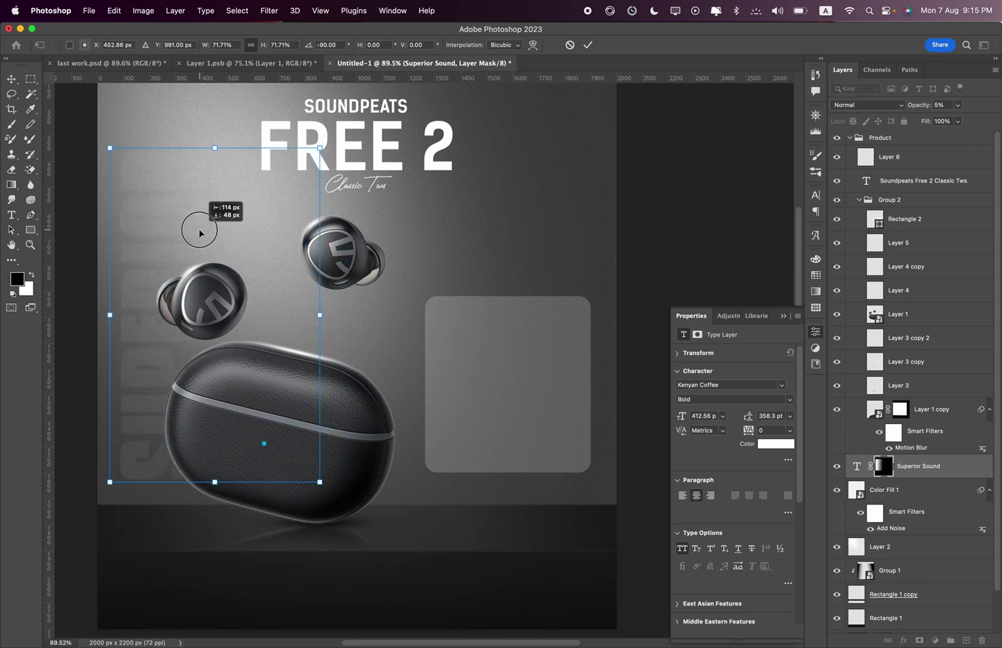
key("Return")
left_click(469, 353)
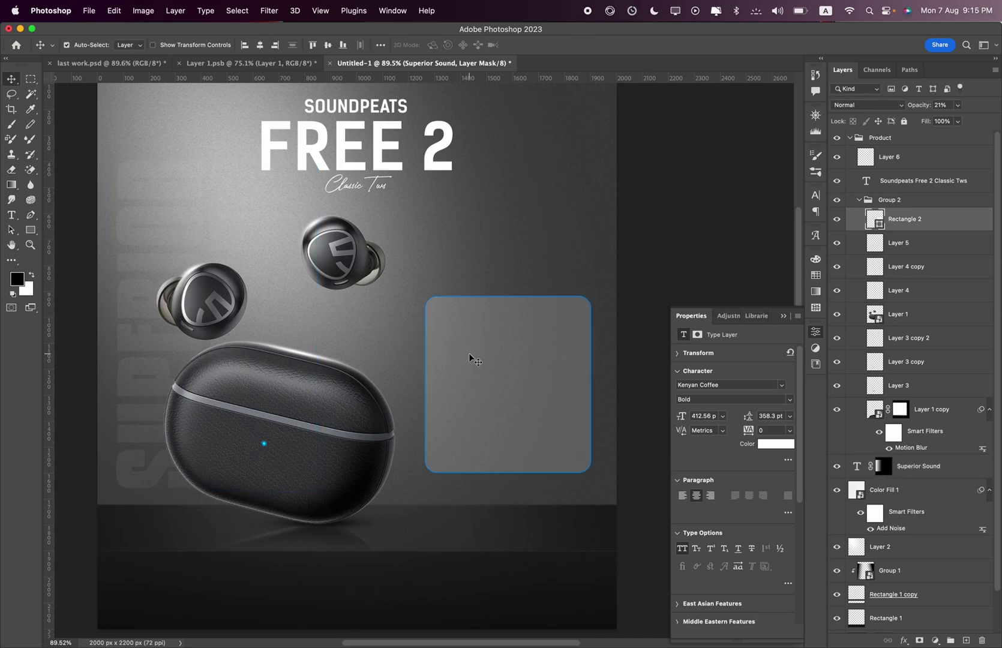
left_click_drag(499, 379, 499, 378)
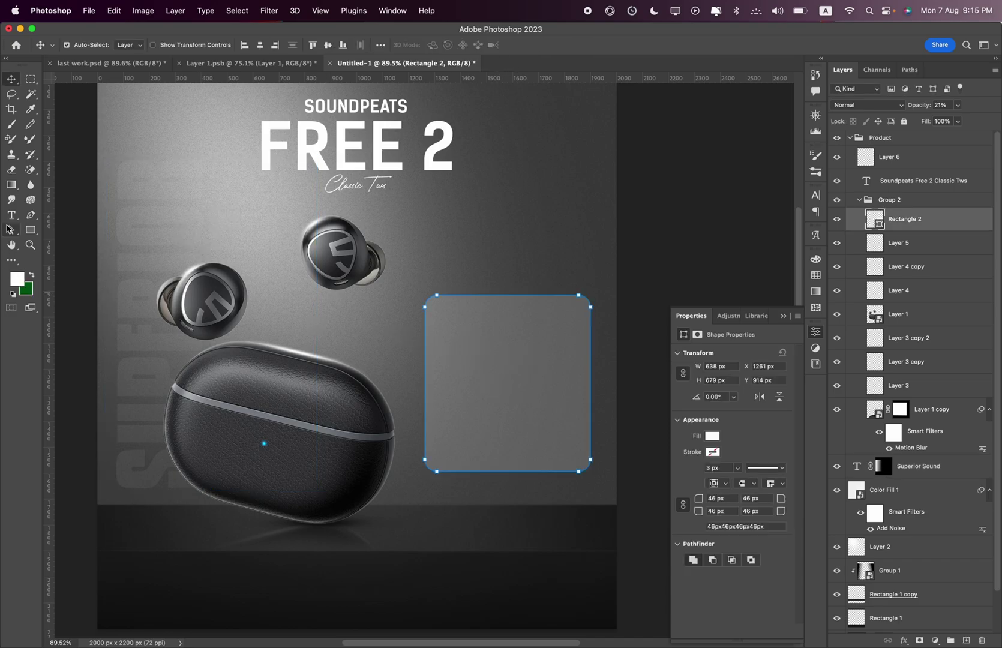
Paste the feature heading as a new text layer set in Kelson Sans Bold.
left_click(11, 215)
left_click(447, 240)
key("ctrl+v")
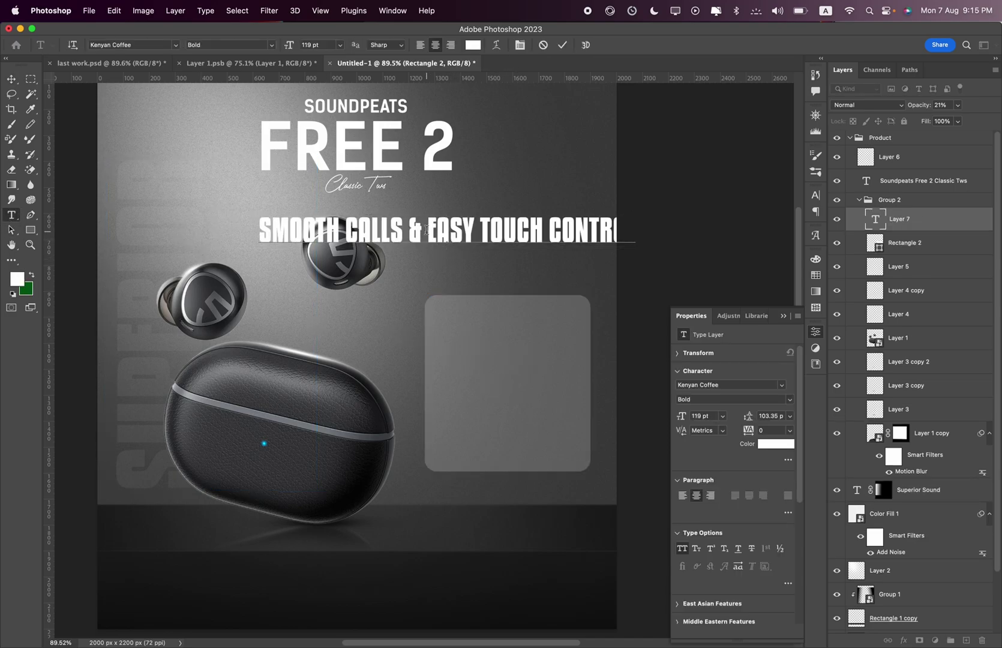
key("ctrl+a")
left_click(176, 47)
type("kels")
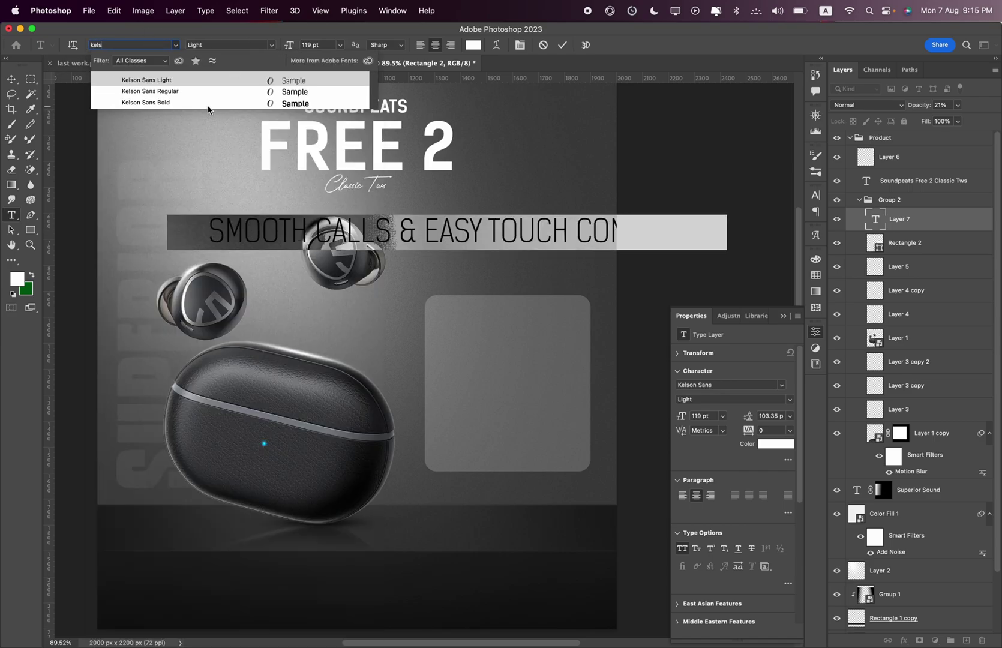
left_click(217, 103)
Break the heading onto two lines before the ampersand.
scroll(319, 45, "down", 15)
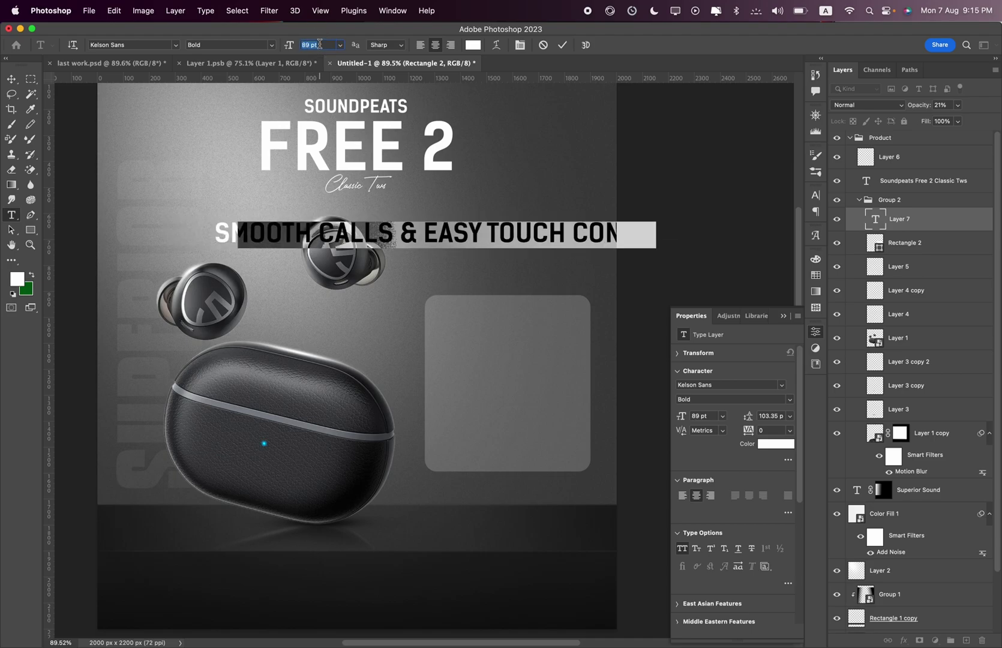
type("59")
left_click(419, 235)
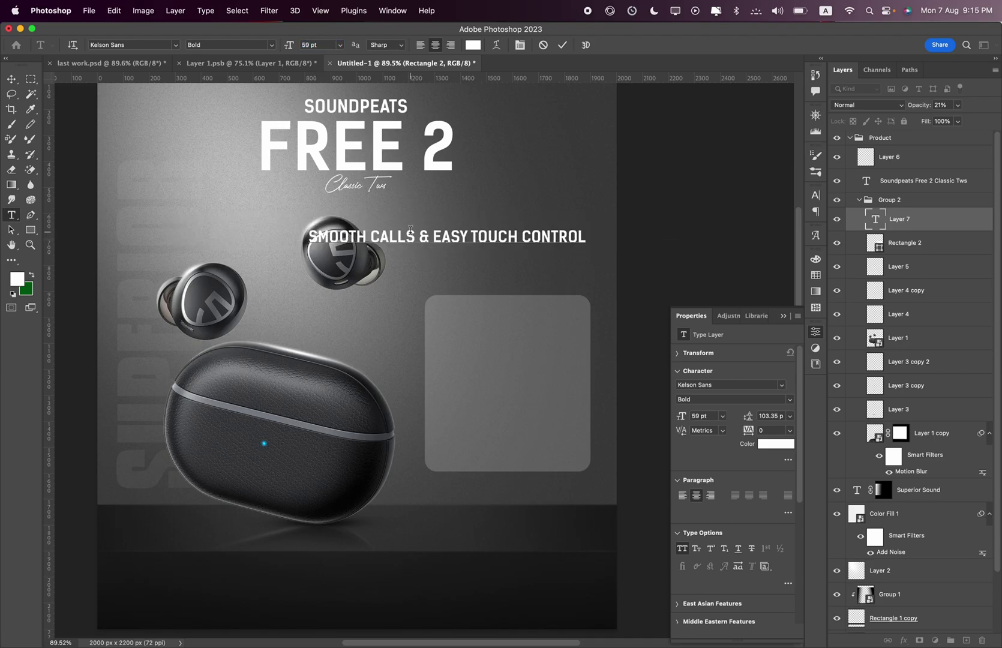
left_click(410, 229)
key("Return")
key("ctrl+a")
scroll(770, 415, "down", 10)
scroll(770, 416, "down", 10)
scroll(770, 416, "down", 10)
scroll(770, 416, "down", 9)
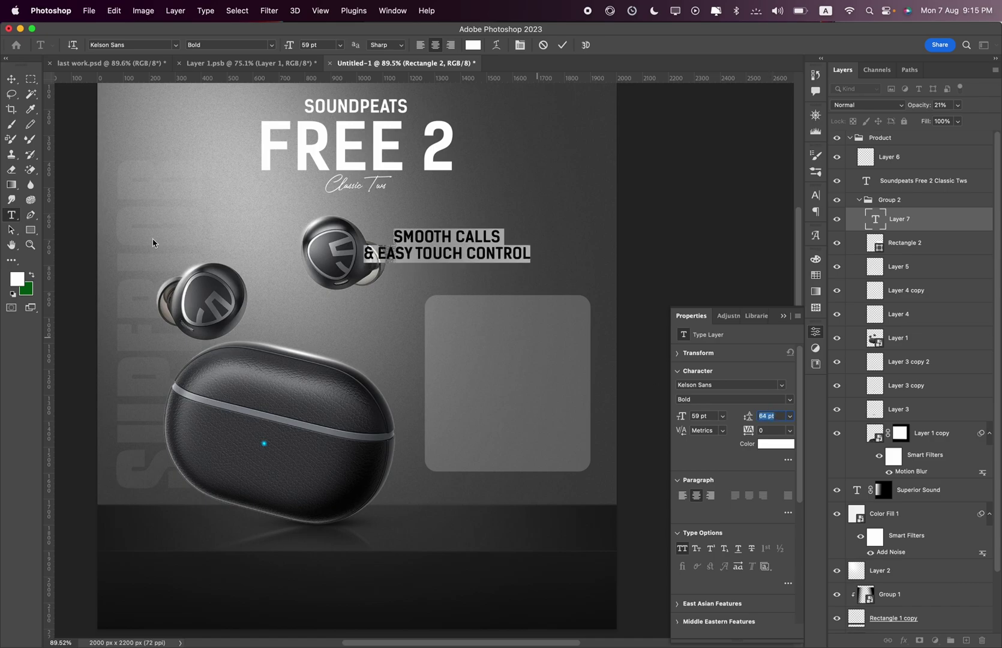
Move the heading into the card and scale it down to fit.
left_click(11, 79)
left_click_drag(472, 243, 530, 323)
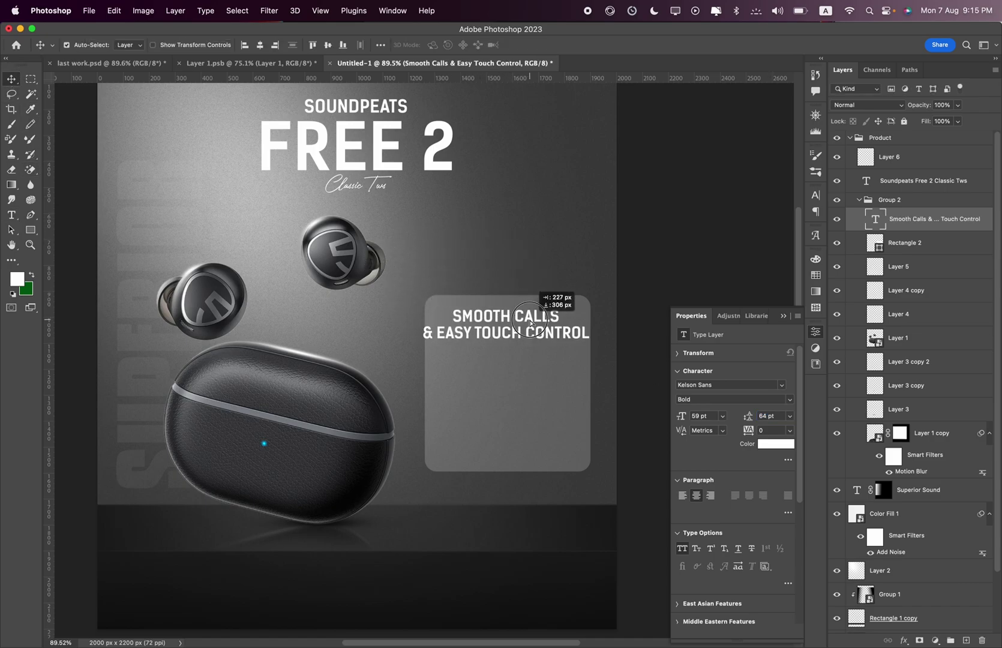
key("ctrl+t")
left_click_drag(589, 341, 534, 332)
key("Return")
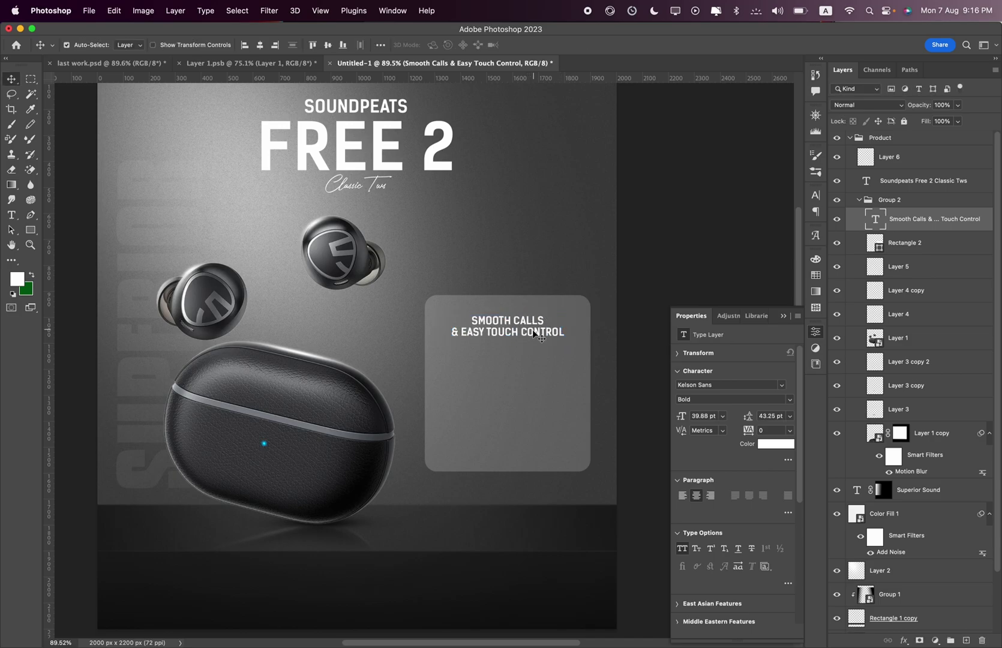
Draw a thin white divider under the heading and duplicate the heading below it.
scroll(532, 331, "up", 5)
left_click(30, 230)
left_click_drag(389, 363, 530, 366)
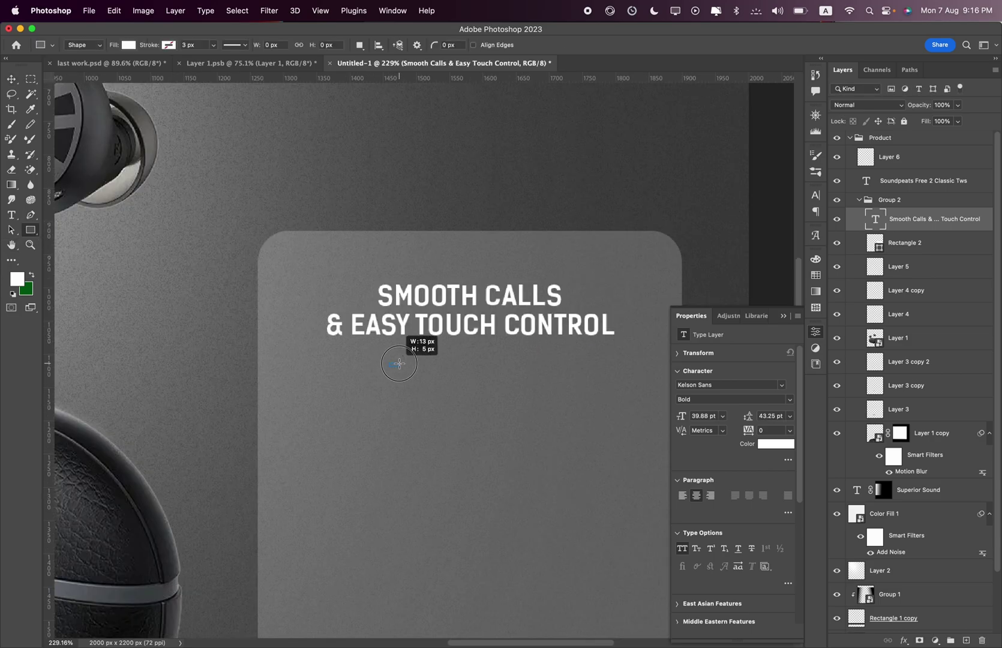
left_click(11, 79)
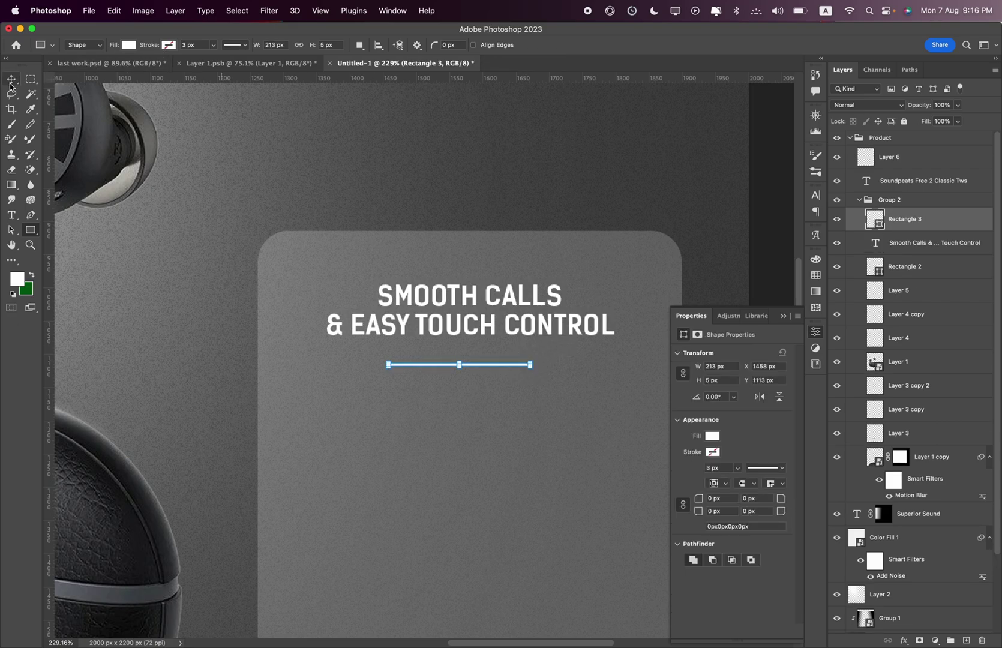
left_click(919, 243)
left_click_drag(477, 339, 476, 441)
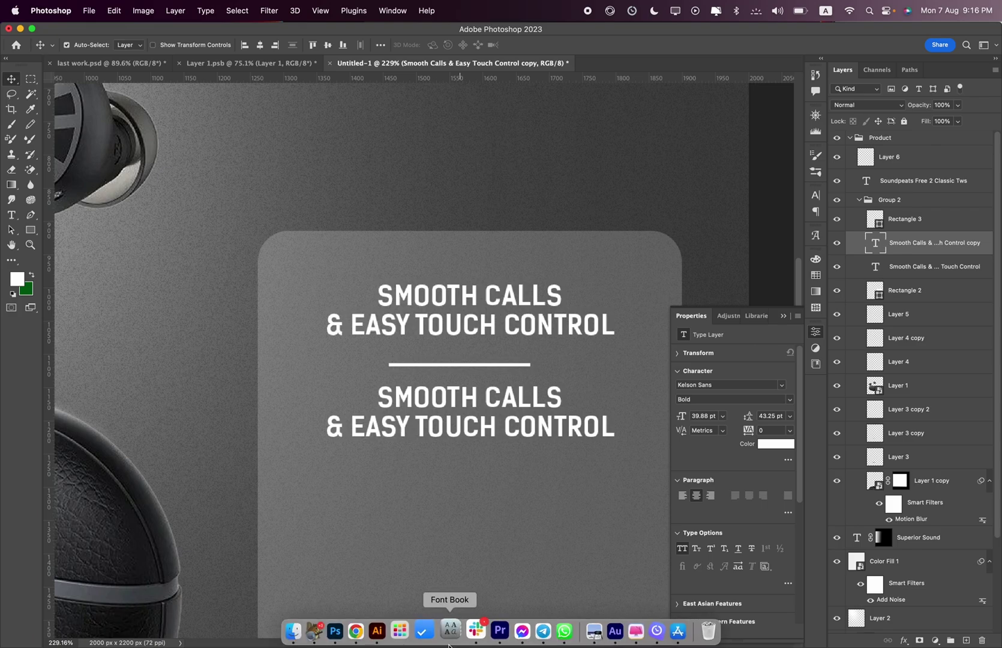
Select the full Smooth Calls description sentence, including its period, on the product page.
left_click(364, 630)
left_click_drag(346, 307, 774, 309)
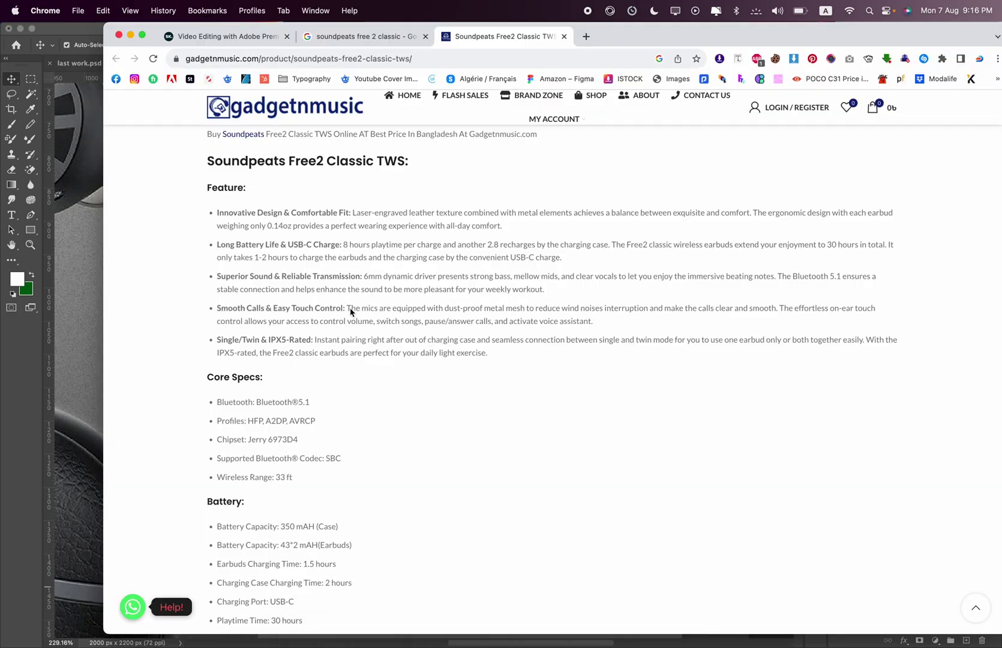
left_click_drag(774, 309, 777, 308)
left_click(100, 327)
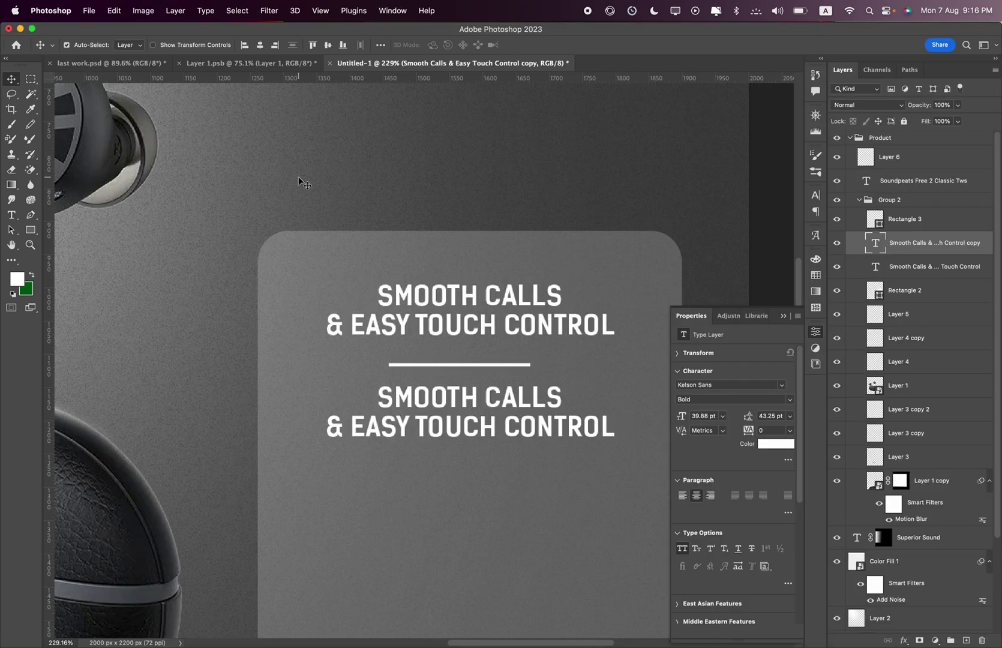
Replace the duplicated heading with a paragraph text box holding the pasted description.
left_click(11, 214)
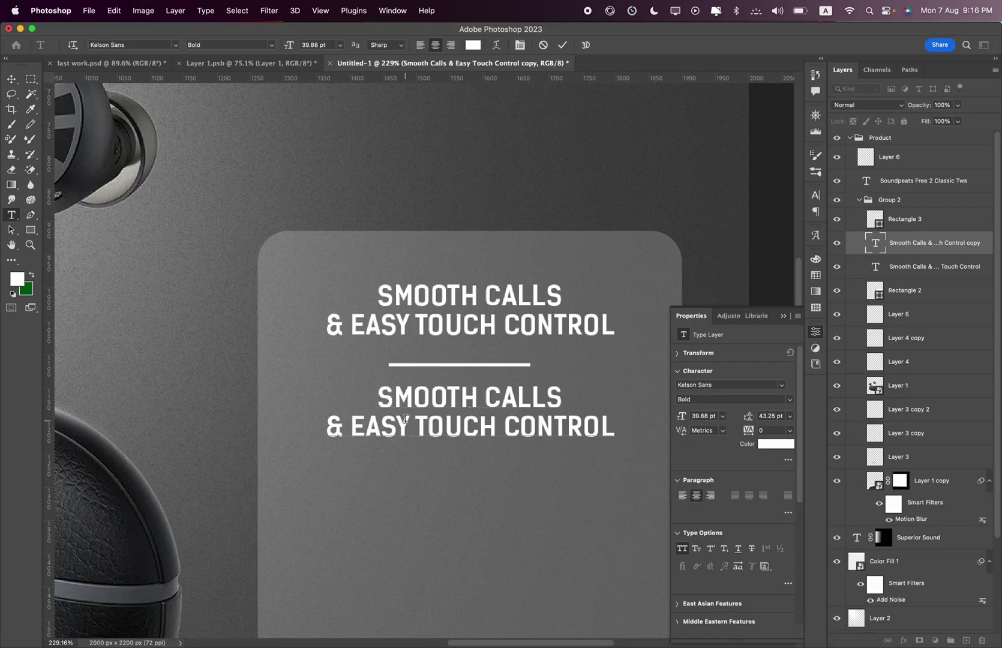
scroll(405, 415, "down", 3)
left_click(894, 246)
key("Delete")
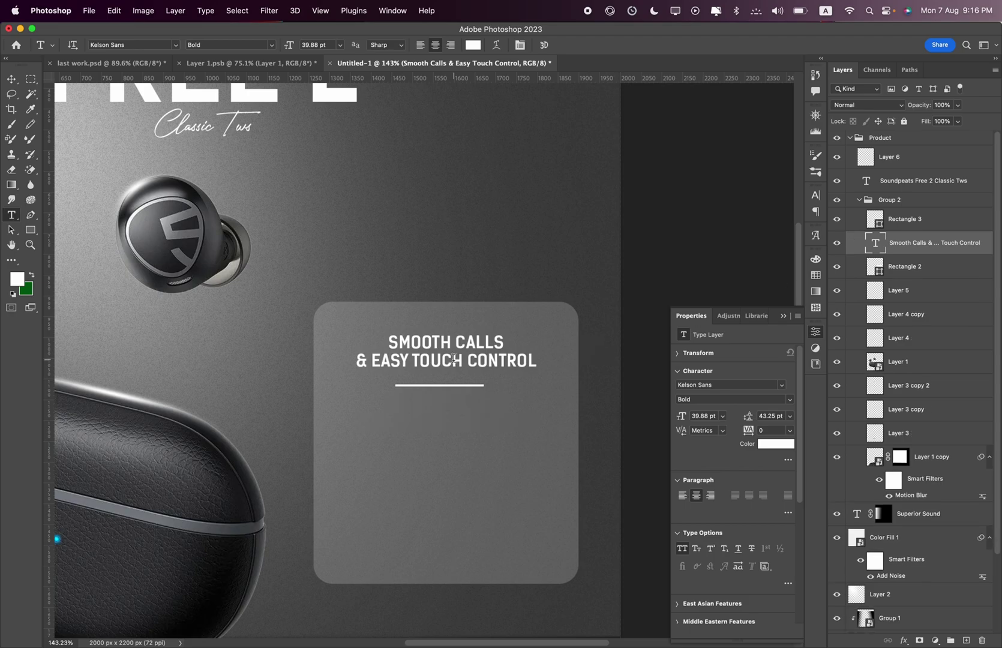
left_click_drag(342, 411, 557, 565)
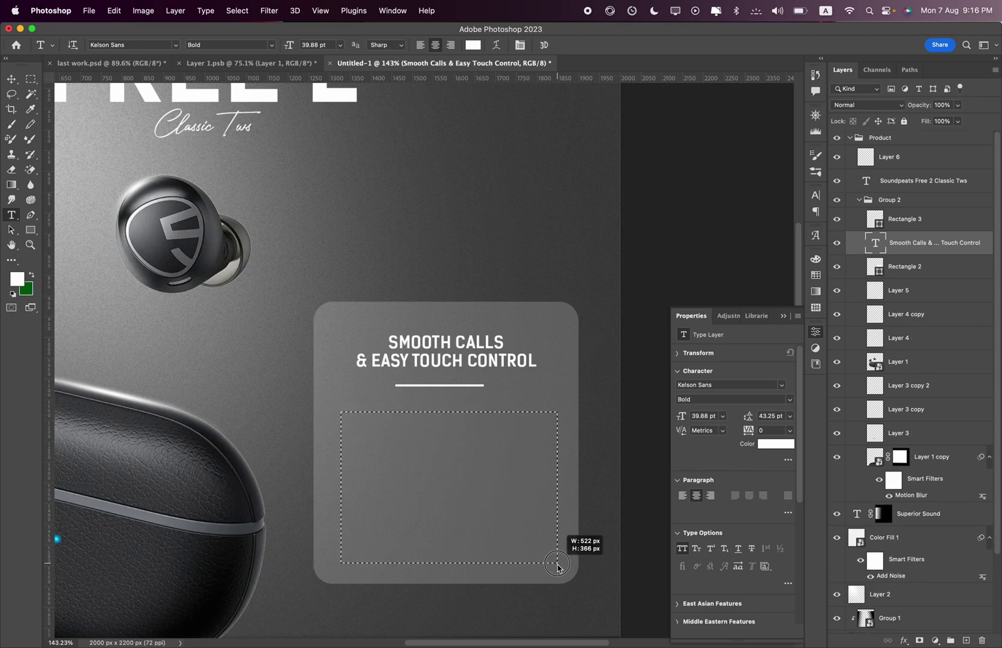
type("THE MICS ARE EQUIPPED WITH DUST-PROOF METAL MESH TO REDUCE WIND NOISES INTERRUPTION AND MAKE THE CALLS CLEAR AND SMOOTH.")
key("ctrl+a")
Set the description to Regular 32 pt, 47 pt leading, All Caps off, and fit its box.
left_click(319, 43)
type("30")
key("Return")
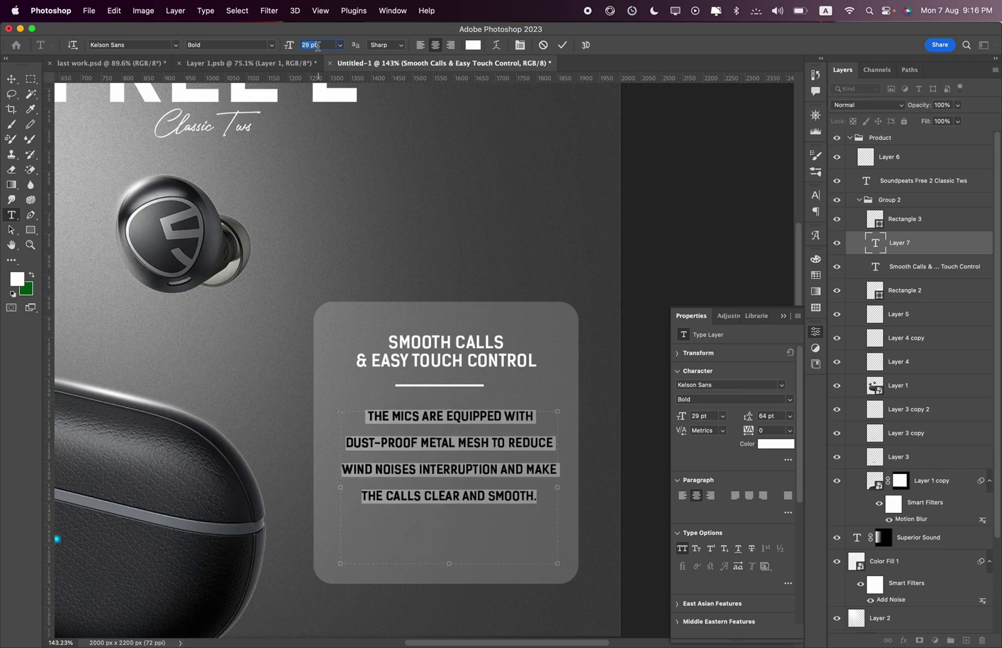
key("Up")
key("Up")
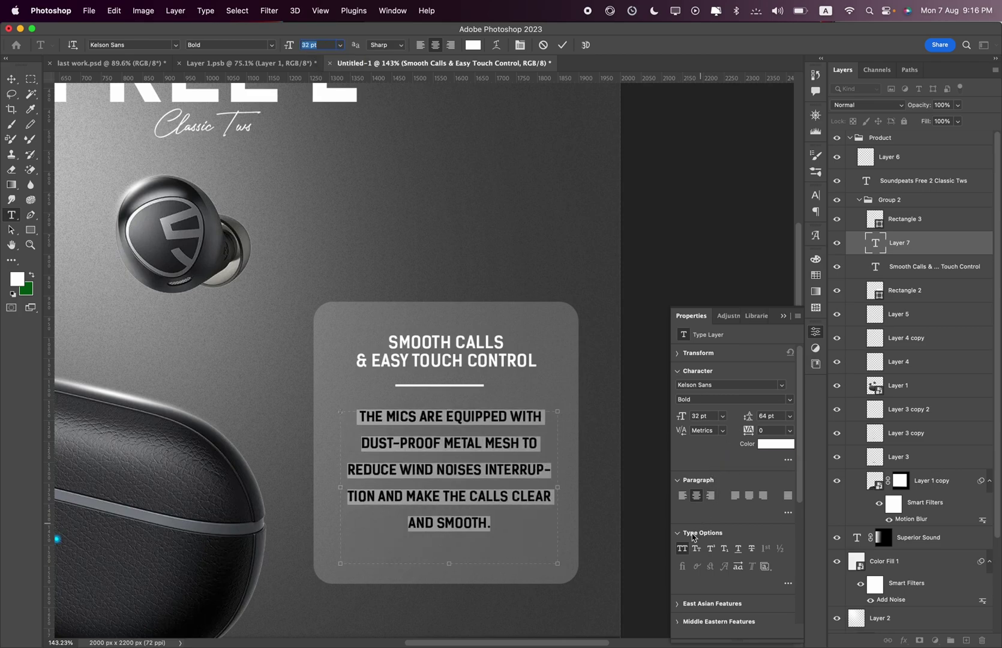
left_click(684, 548)
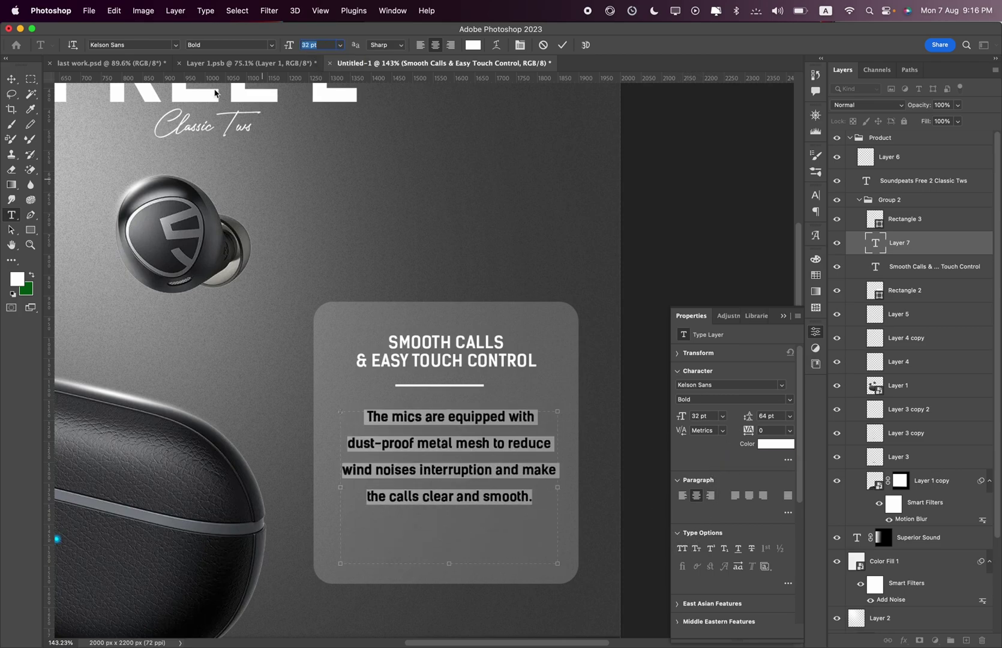
left_click(271, 45)
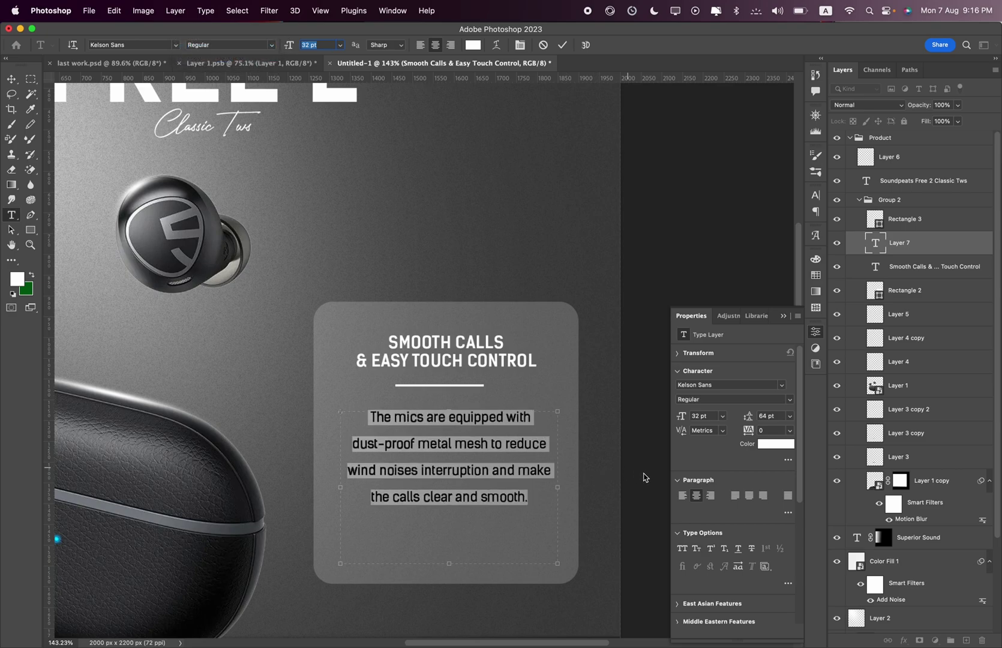
scroll(777, 414, "down", 12)
scroll(774, 413, "down", 5)
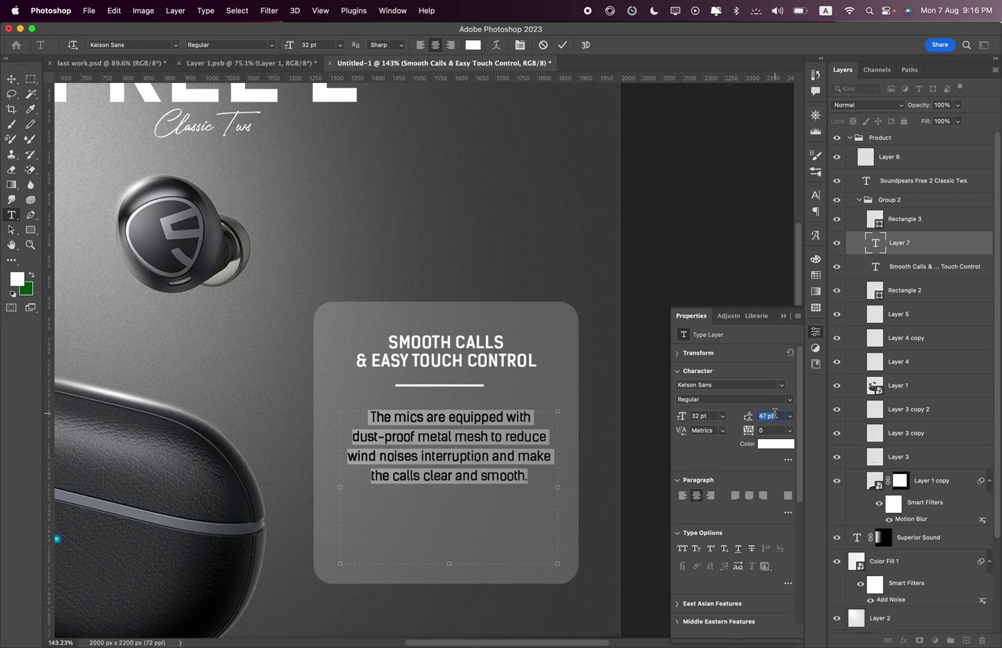
left_click_drag(453, 564, 458, 489)
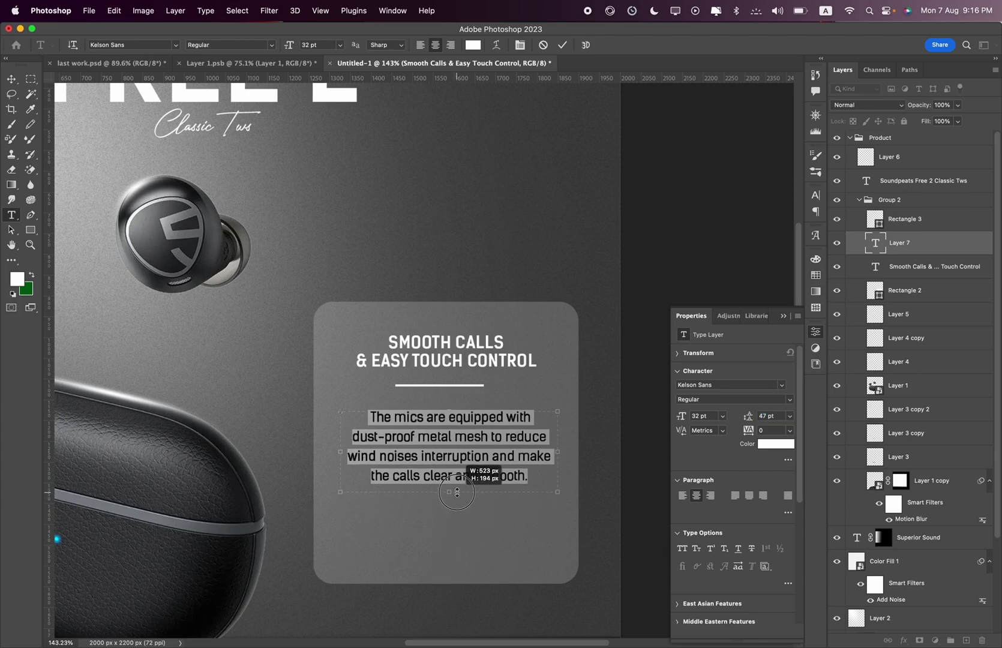
left_click(11, 79)
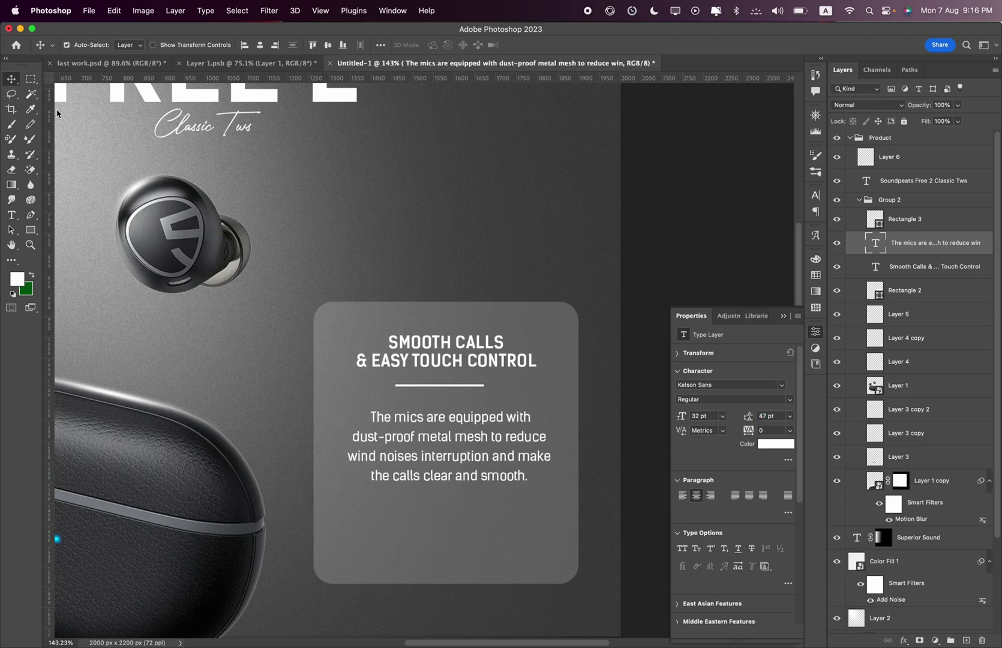
Shorten the grey card rectangle by raising its bottom edge.
left_click_drag(486, 427, 439, 328)
left_click(444, 427)
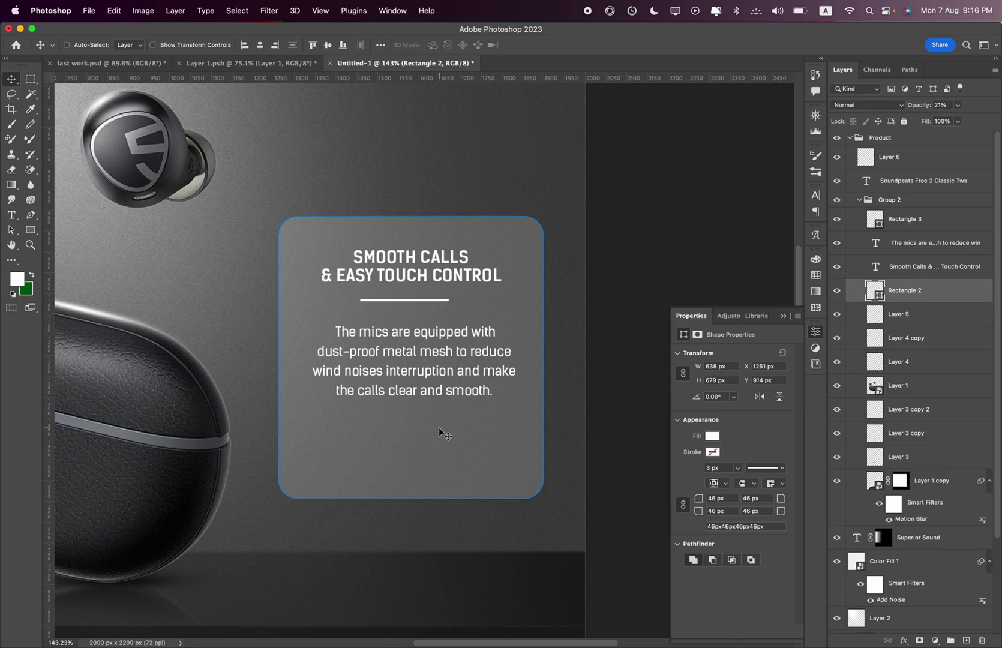
key("ctrl+t")
left_click_drag(411, 498, 424, 450)
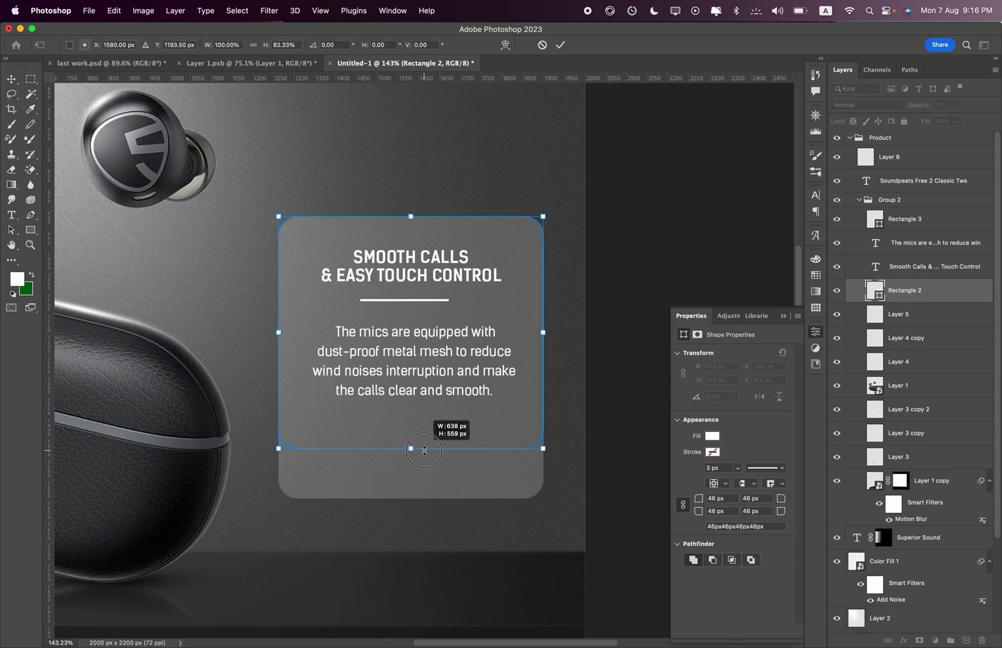
Confirm the card at 559 px height and group it with its text layers.
key("Return")
left_click(936, 243, "shift")
key("ctrl+g")
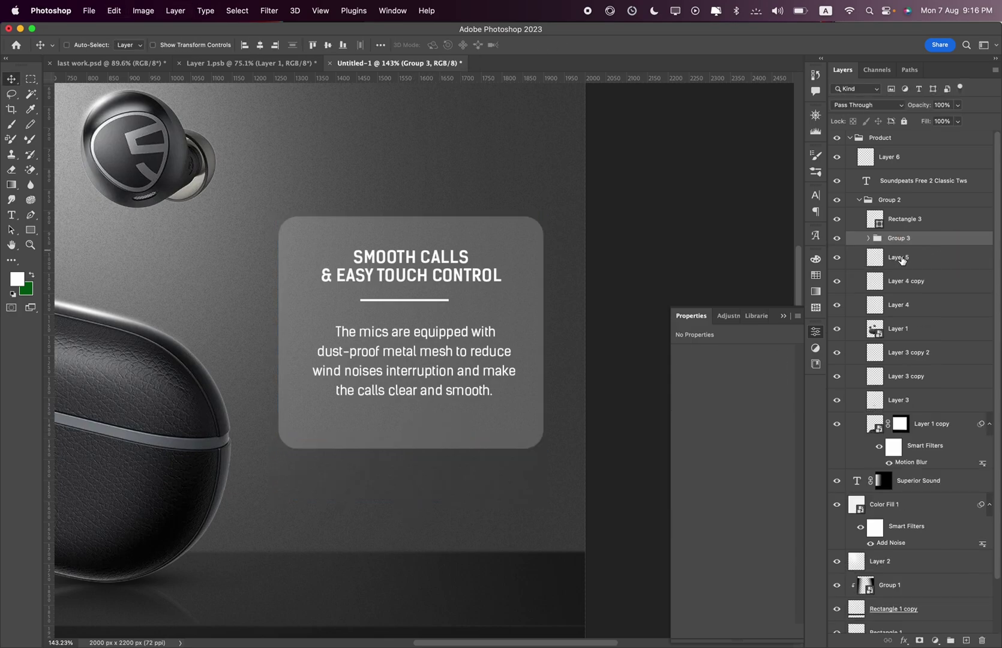
key("ctrl+t")
mouse_move(342, 333)
left_mouse_down()
mouse_move(342, 358)
mouse_move(380, 365)
left_mouse_up()
key("Escape")
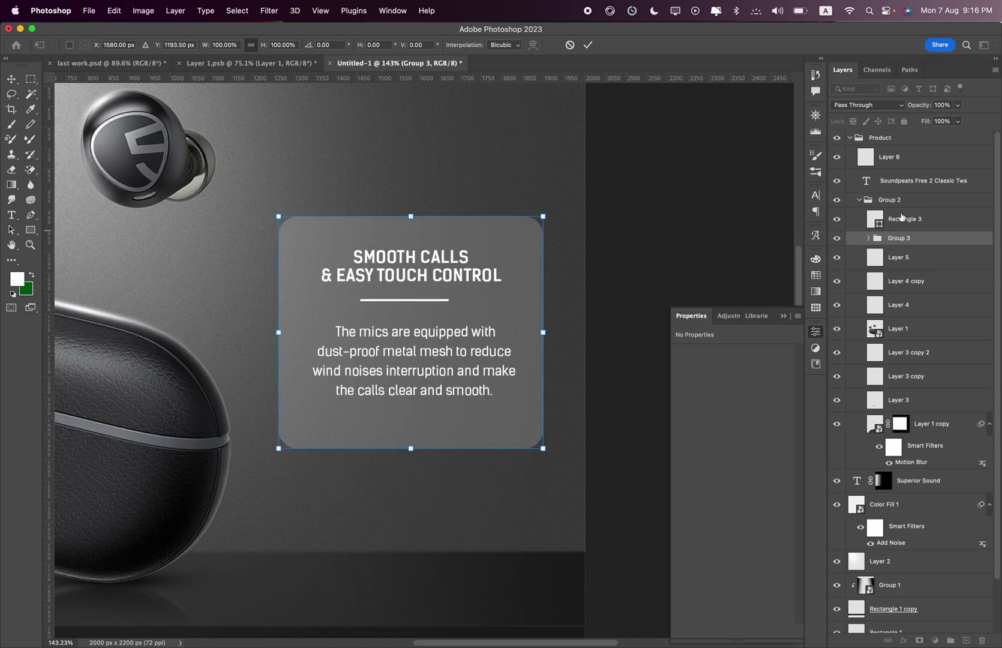
Group the divider and text as Group 4, then group that with the card as Group 5.
left_click(895, 221)
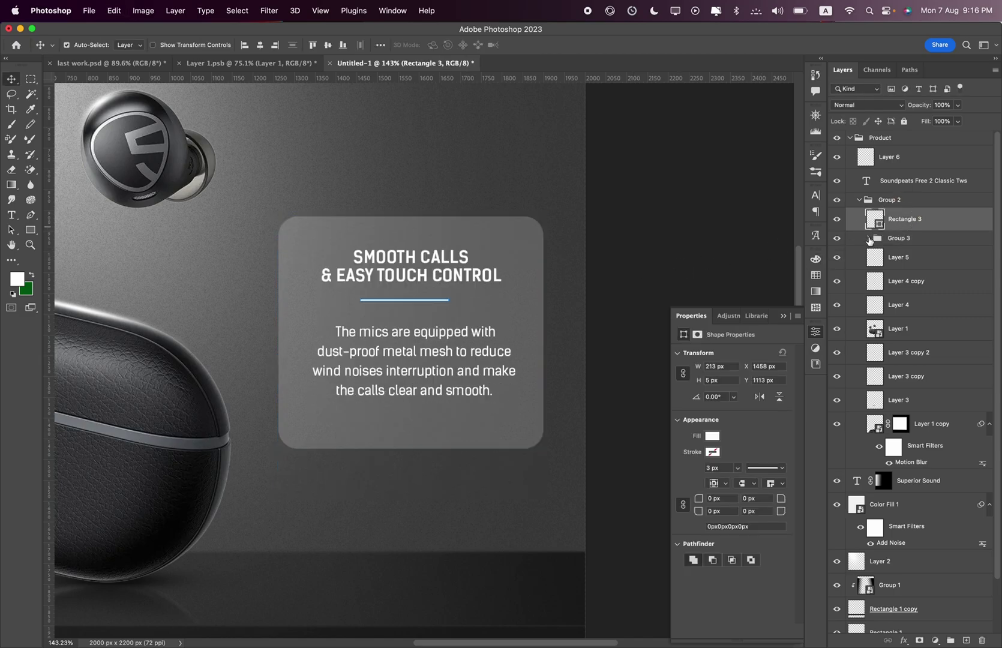
left_click(869, 239)
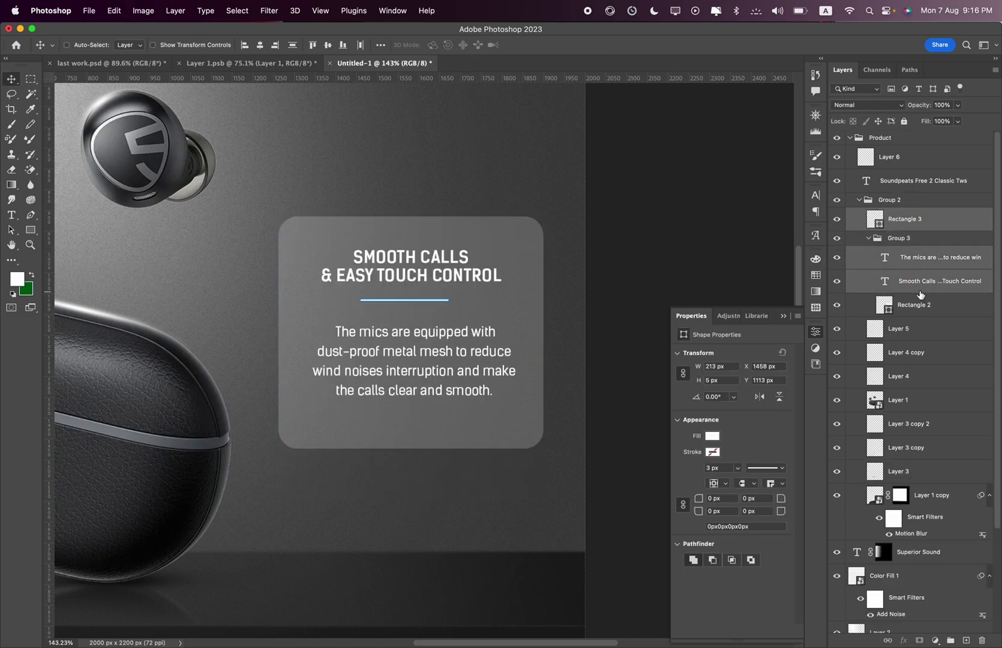
key("ctrl+g")
left_click(908, 246, "ctrl")
key("ctrl+g")
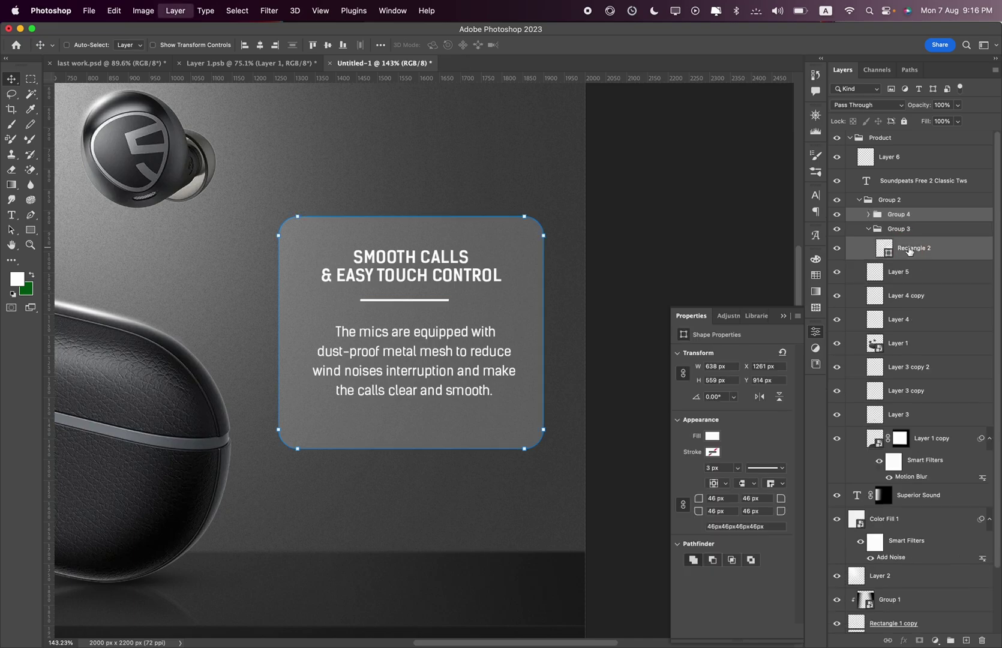
left_click(840, 216)
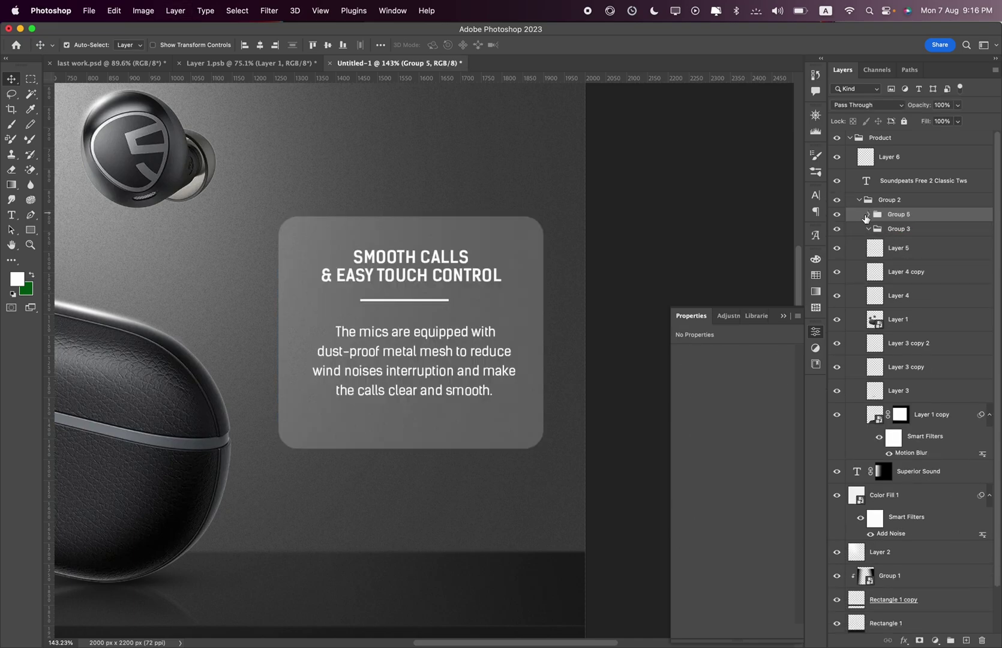
left_click(867, 215)
left_click(903, 233)
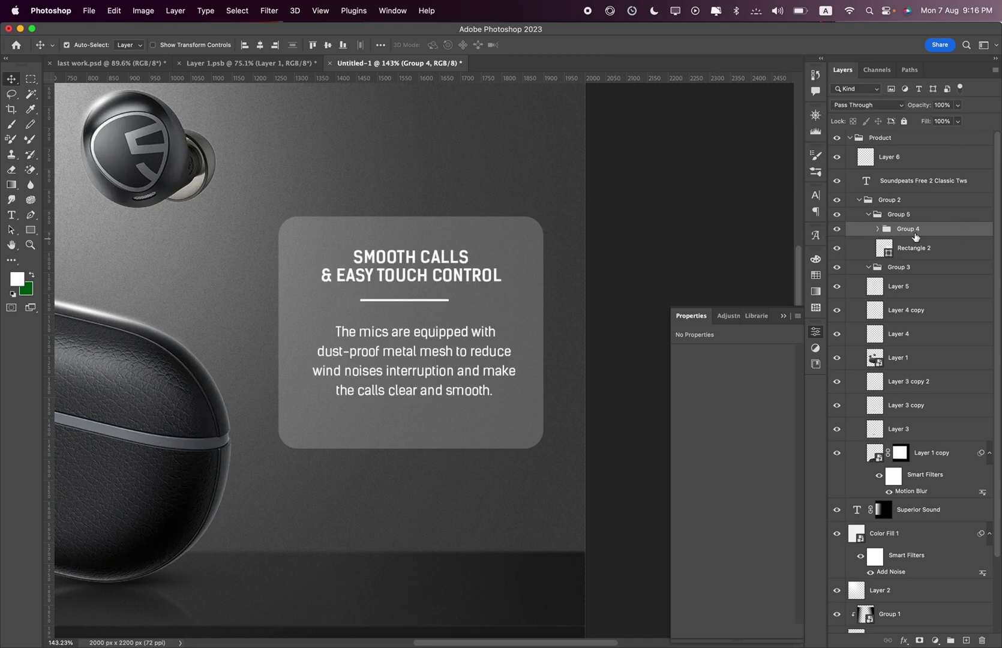
Centre the divider, text and card horizontally and move them back over the poster.
left_click(877, 229)
left_click(917, 250)
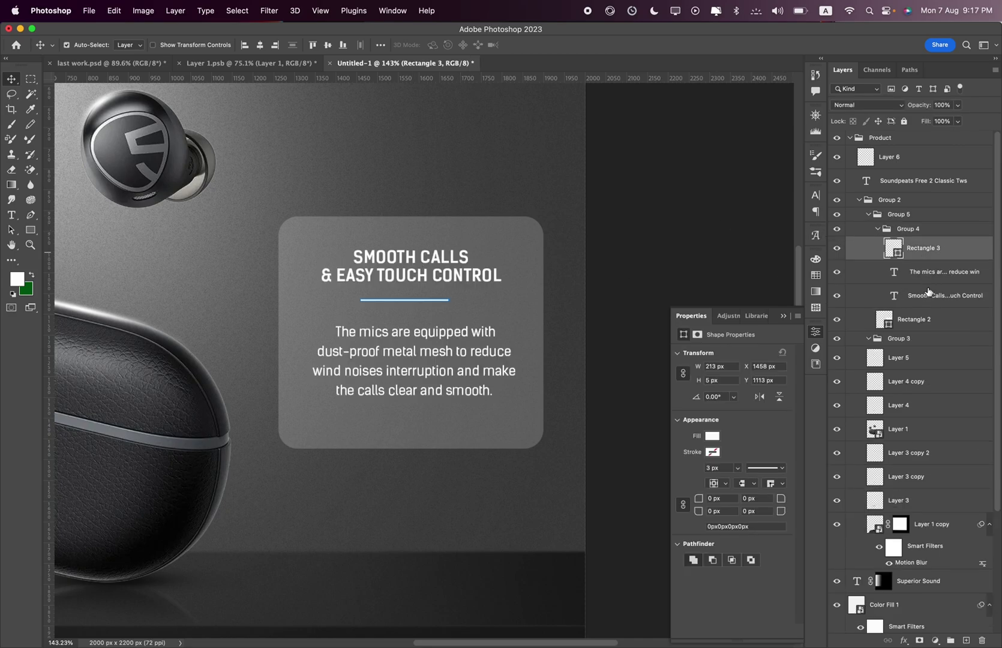
left_click(930, 294, "shift")
left_click(261, 45)
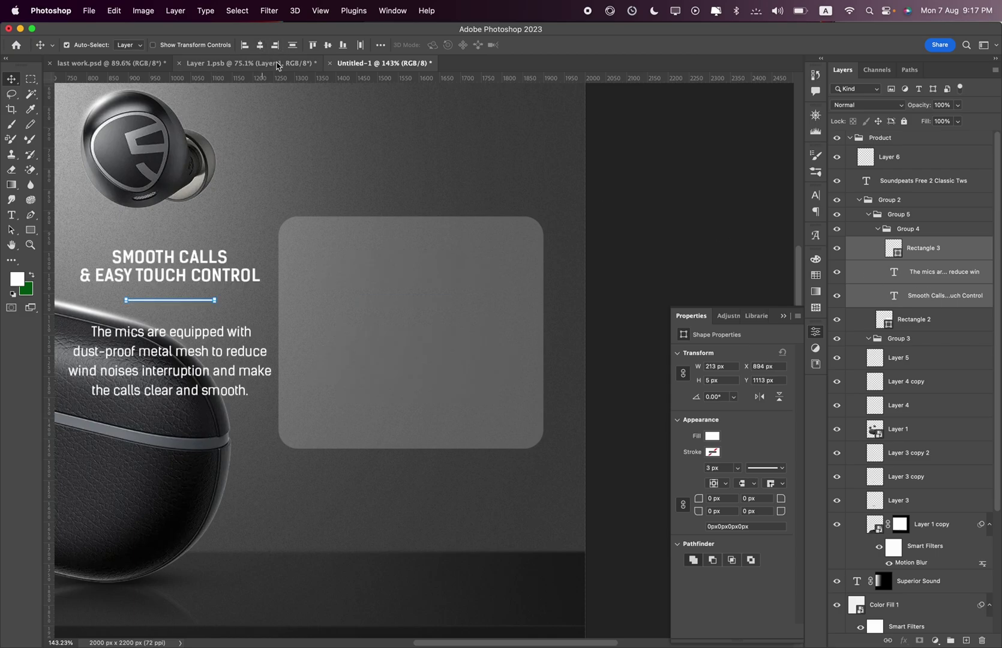
left_click(900, 321, "shift")
left_click(261, 46)
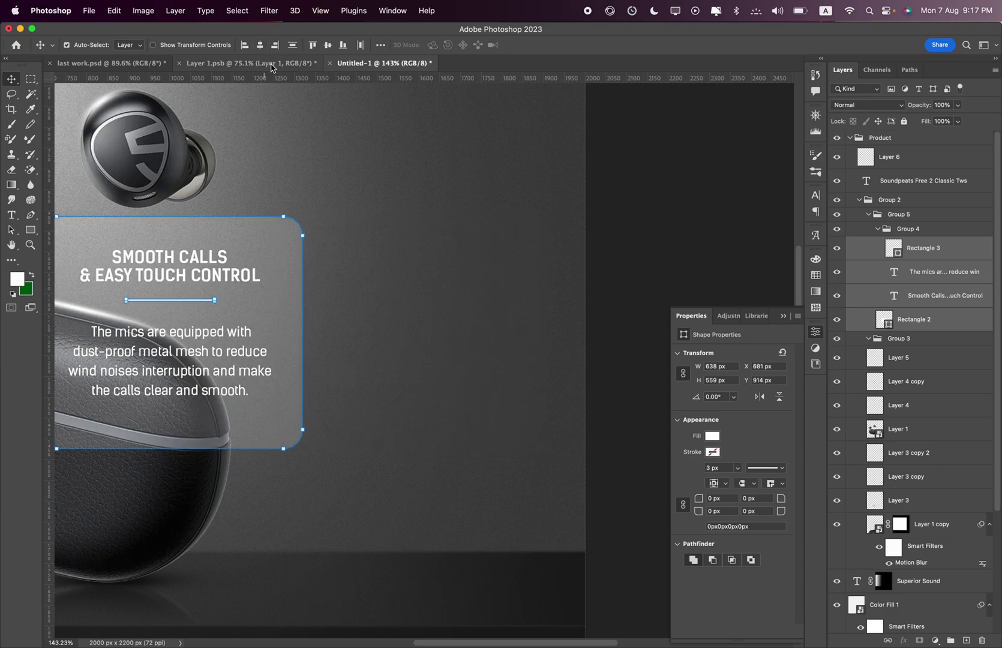
left_click_drag(198, 256, 424, 257)
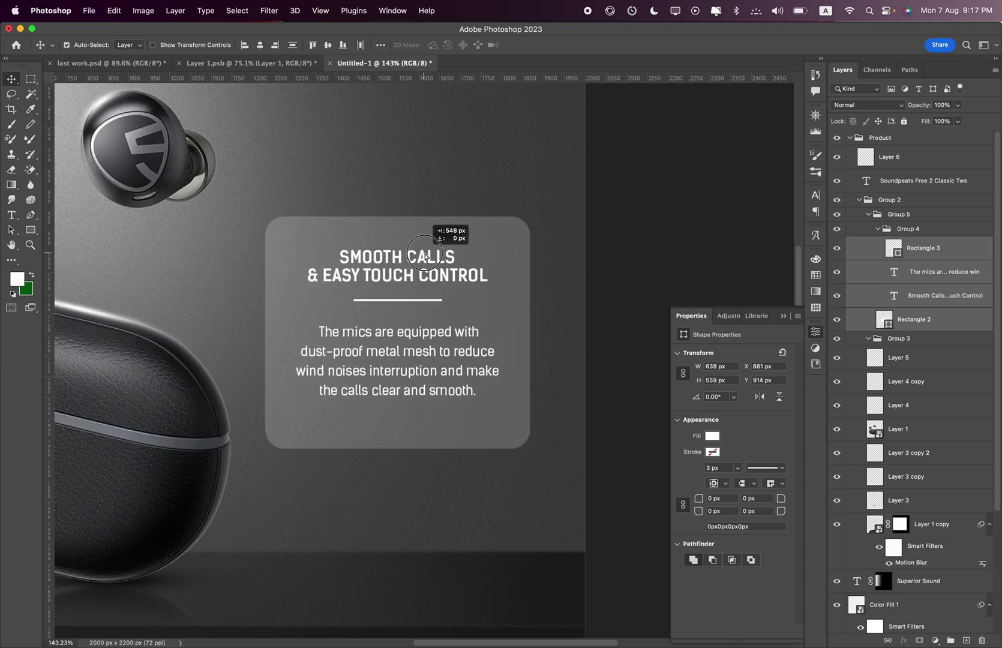
Raise the card and text up the poster and turn off automatic layer selection.
left_click(939, 294)
left_click(888, 230)
left_click(921, 252, "super")
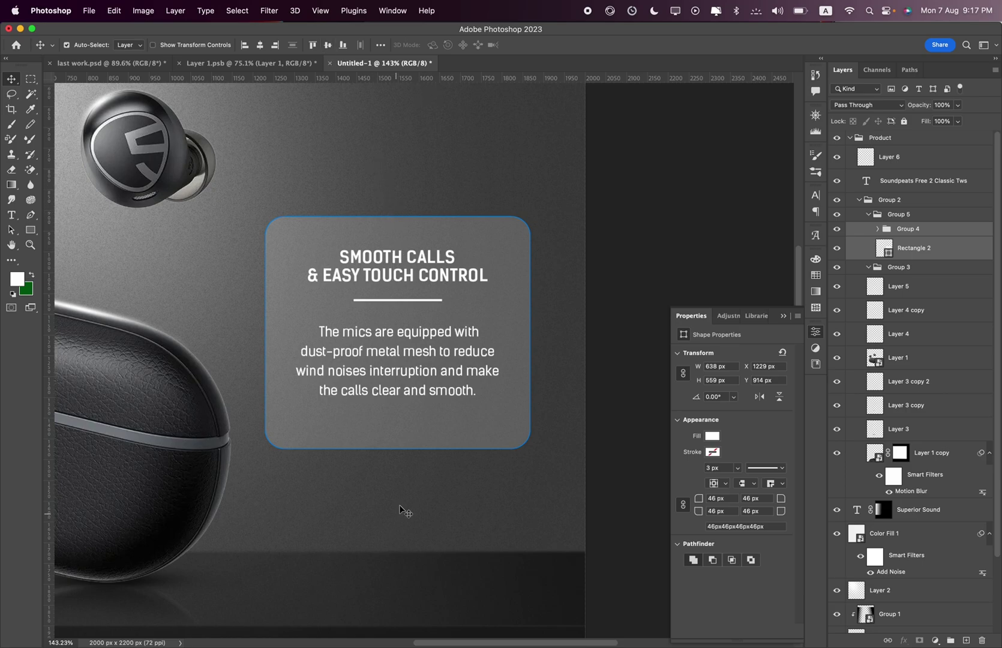
left_click(328, 46)
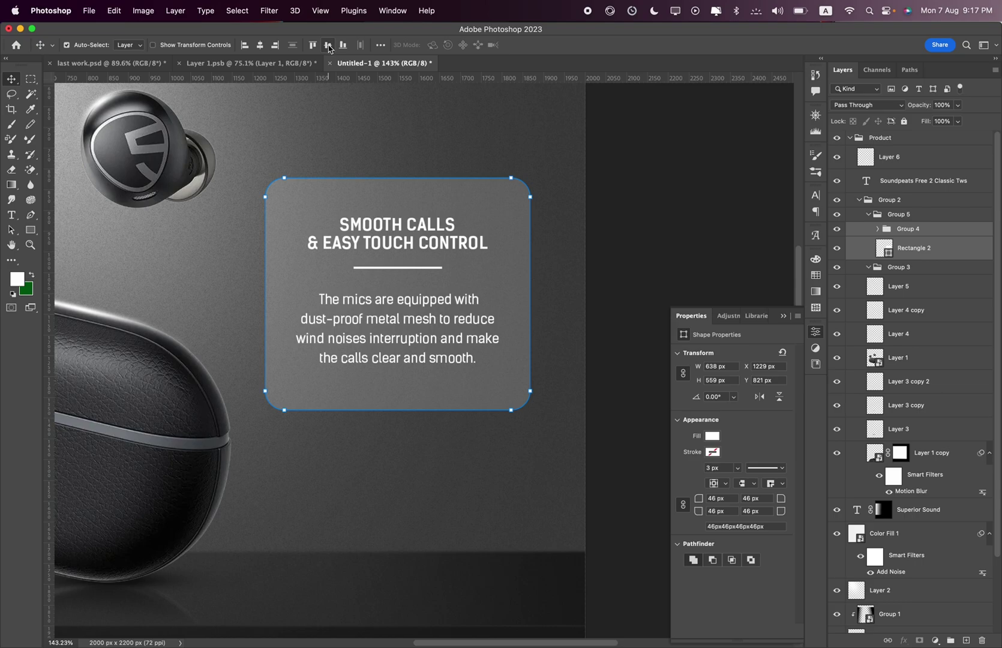
left_click(409, 268)
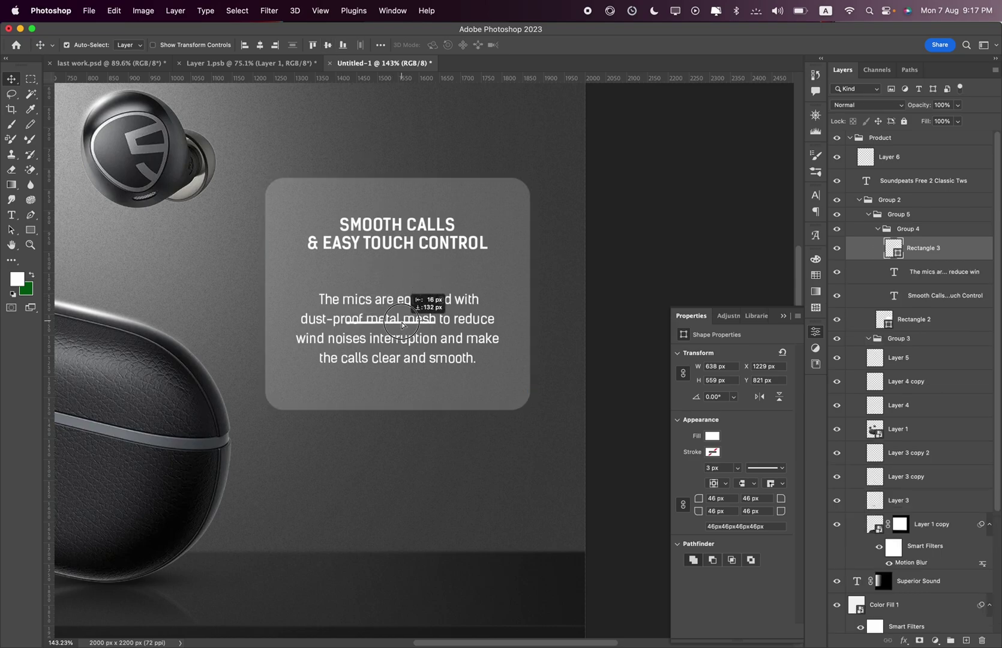
left_click(874, 204)
left_click(66, 45)
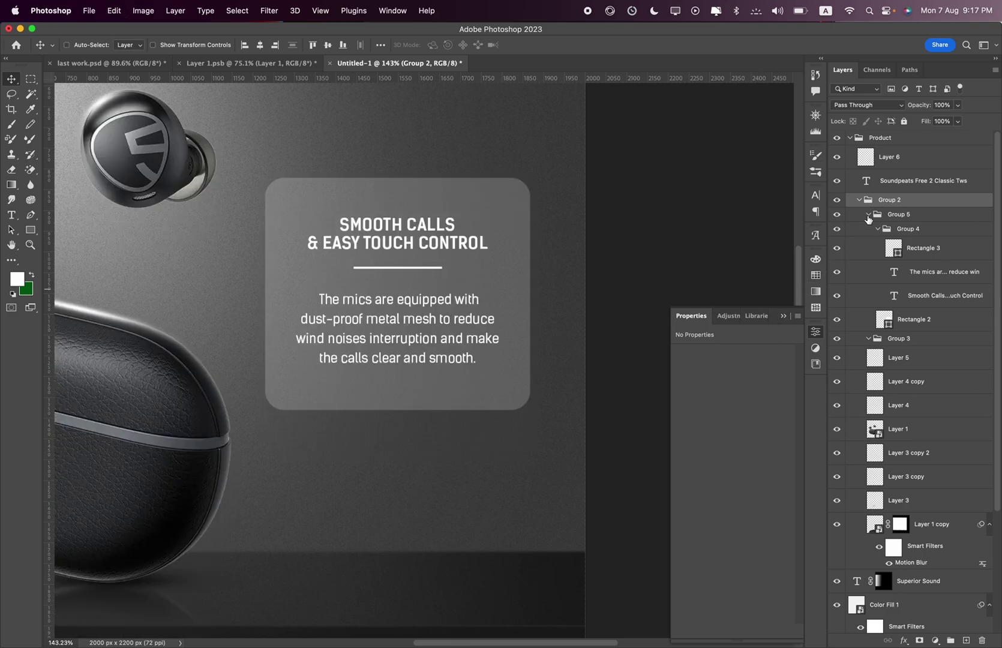
left_click(868, 214)
Move the whole card group lower and right, beside the case.
left_click_drag(430, 351, 455, 460)
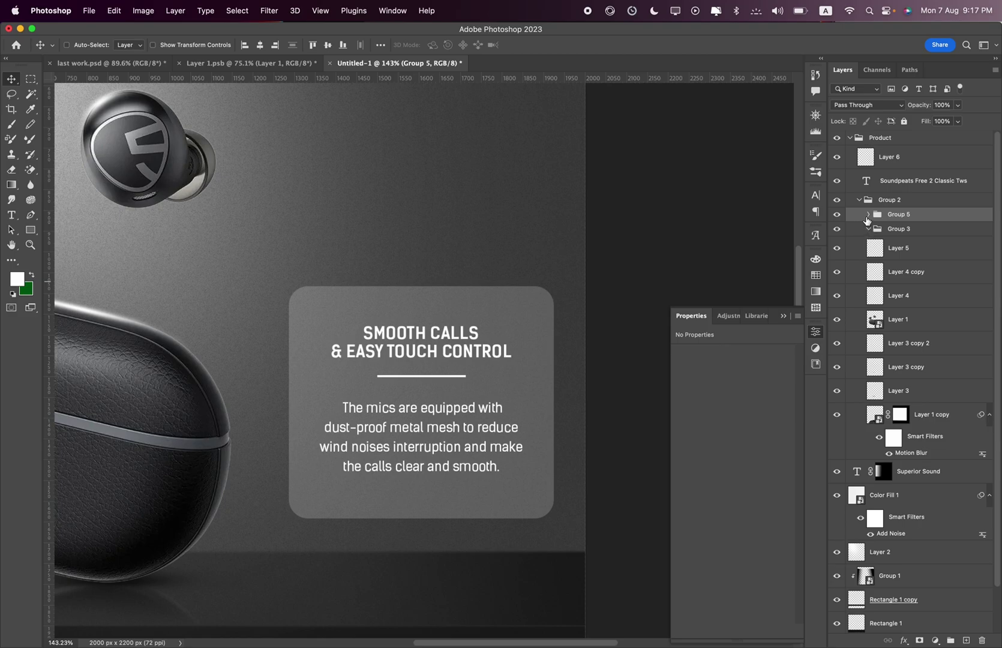
left_click(868, 215)
left_click(919, 324)
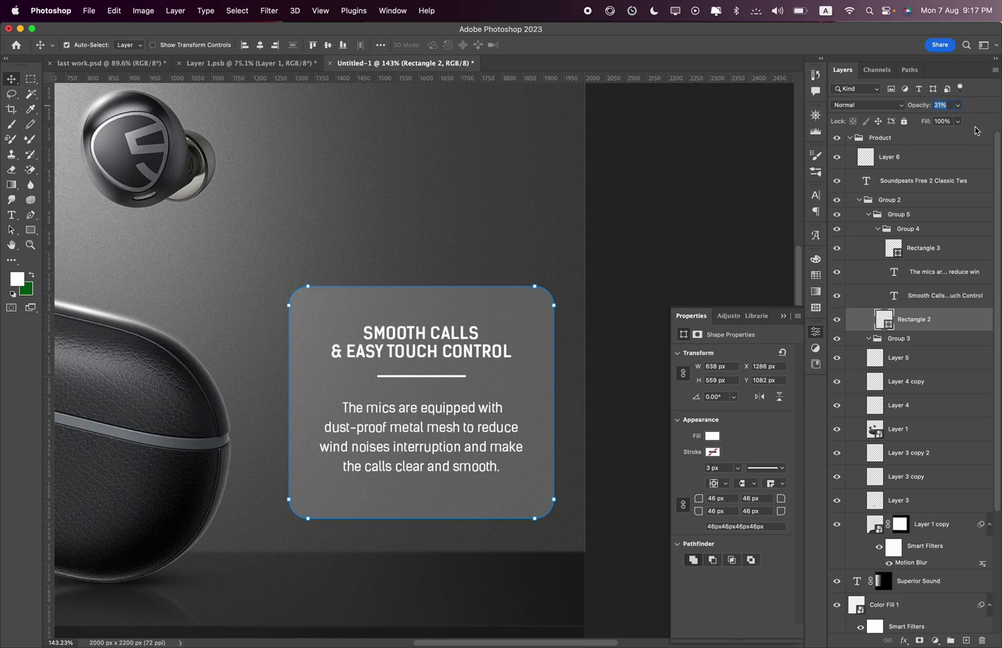
Set the card's fill to 21%, dismissing an out-of-range opacity warning.
left_click(942, 121)
type("21")
key("Return")
key("Return")
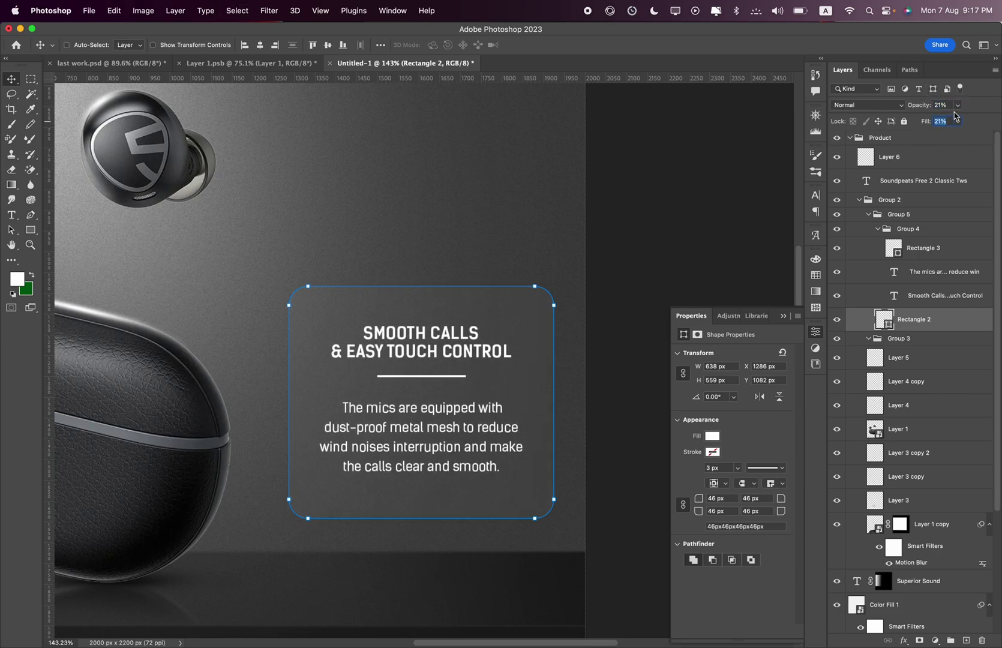
left_click(954, 108)
key("Return")
type("1000")
key("Return")
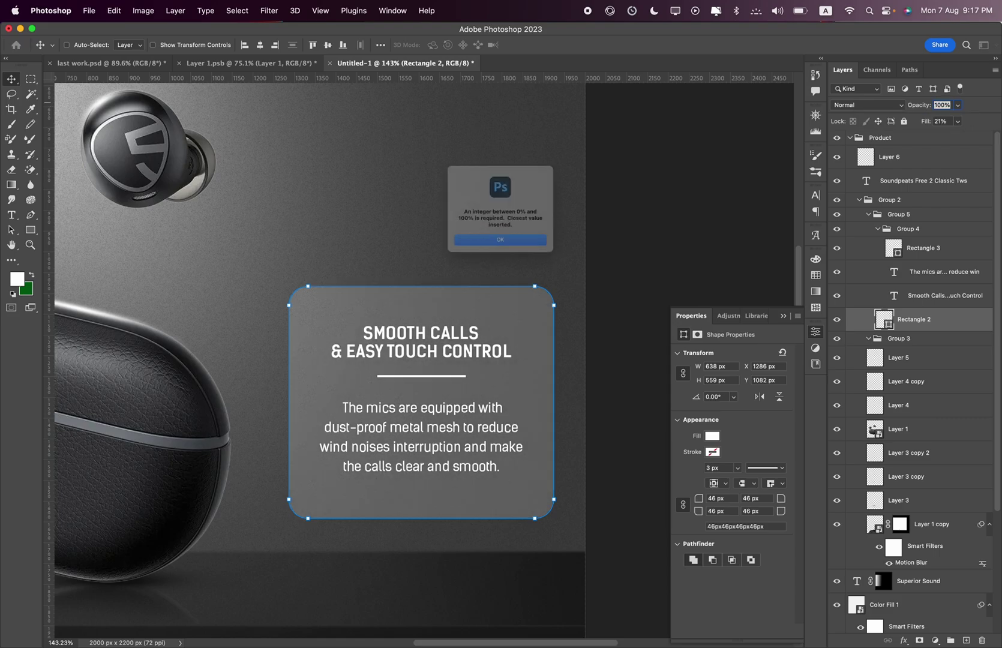
left_click(494, 254)
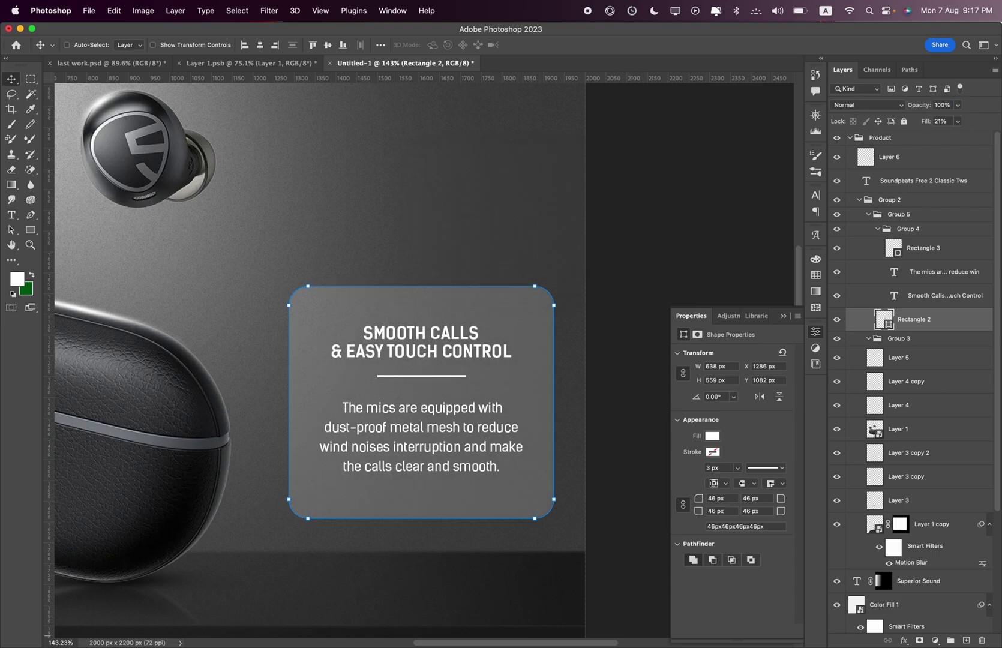
Add a 2 px stroke and a 3 px bevel at 135°, altitude 21°, 24% highlight, 18% shadow.
left_click(908, 642)
left_click(918, 574)
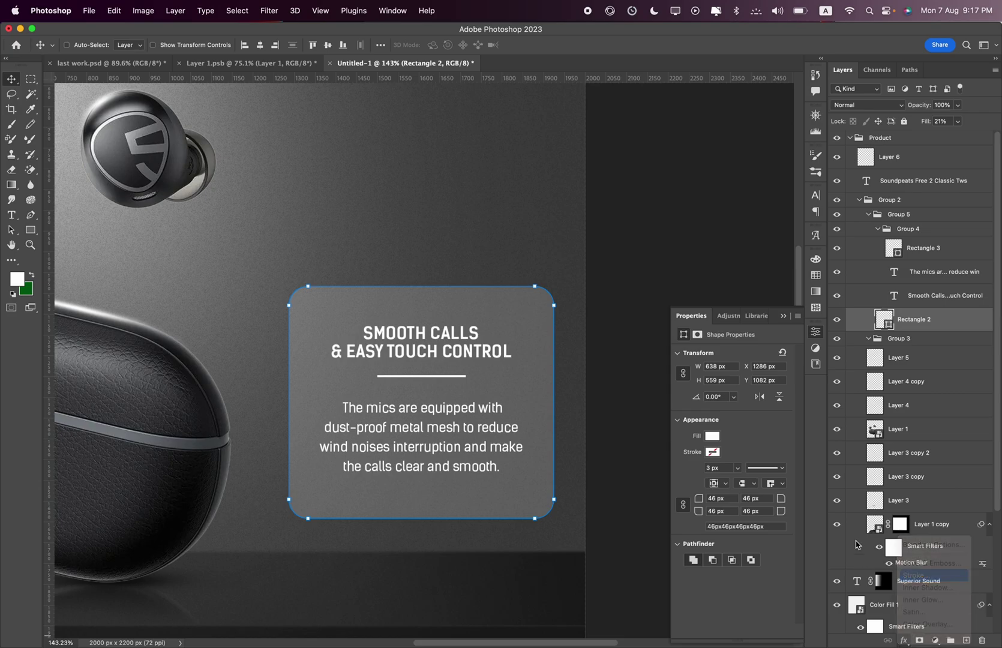
key("Down")
key("Down")
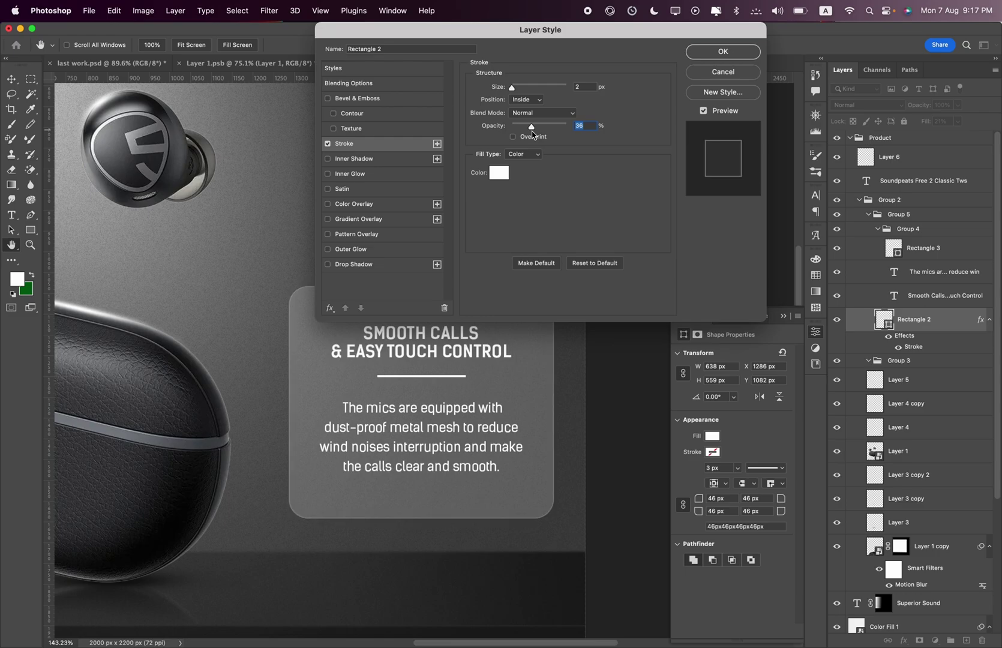
left_click(394, 103)
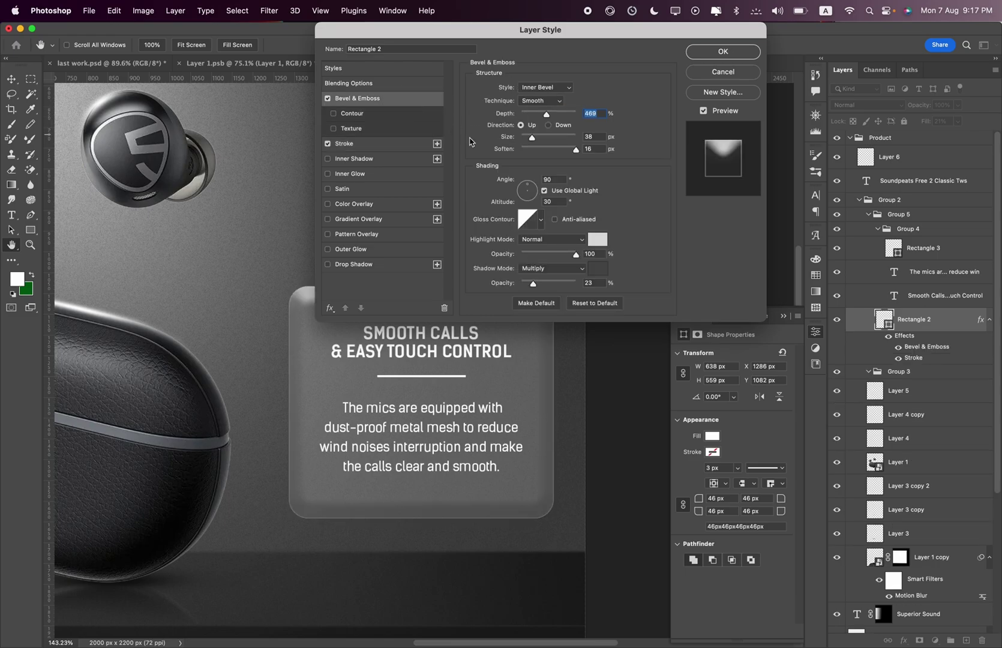
left_click_drag(530, 140, 522, 139)
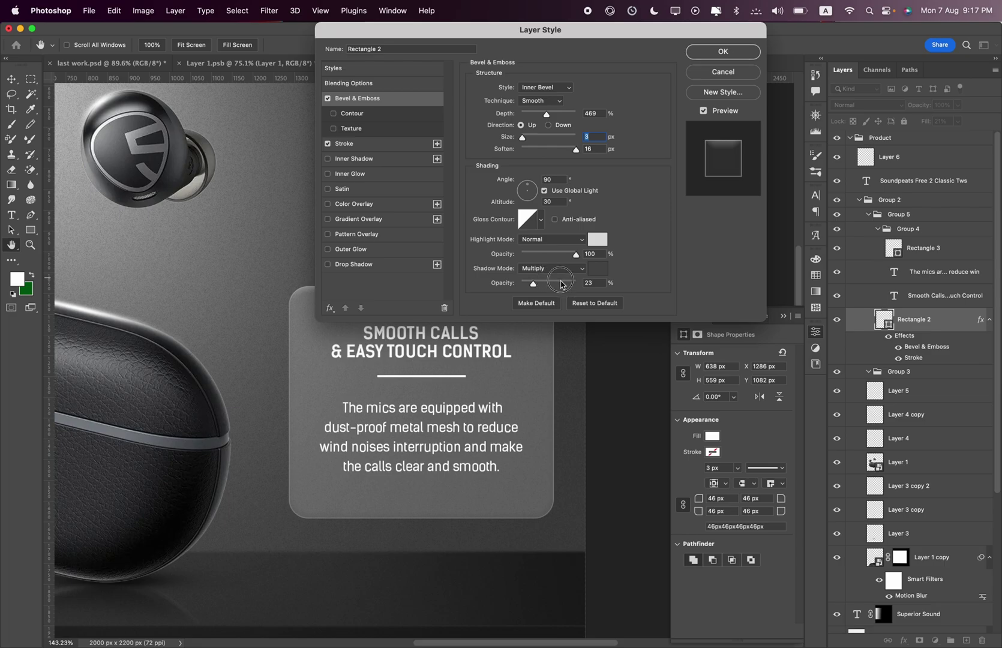
mouse_move(558, 282)
left_mouse_down()
mouse_move(531, 283)
mouse_move(534, 254)
left_mouse_up()
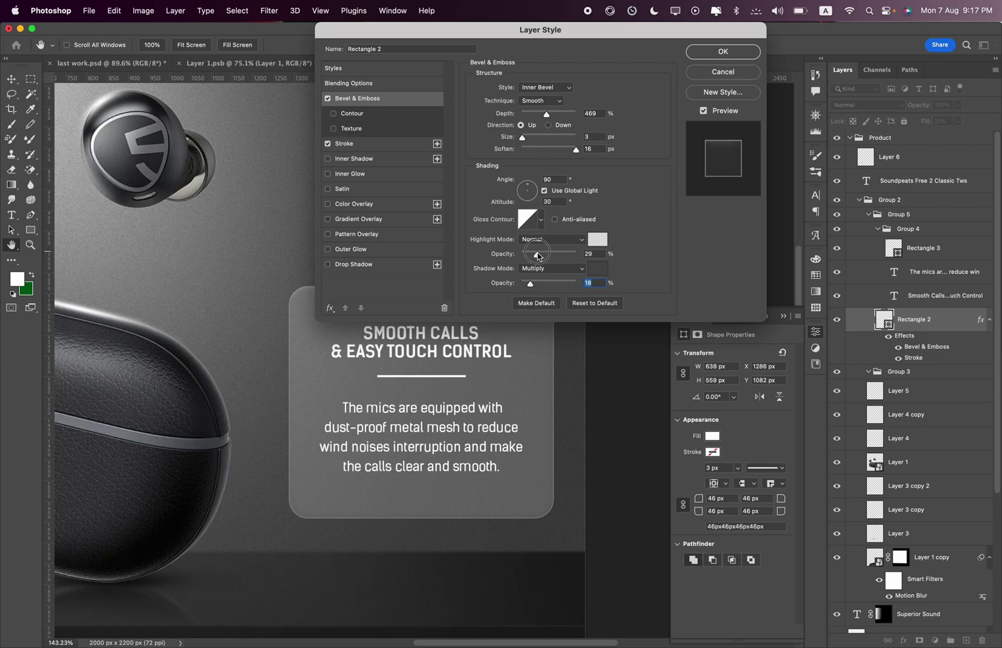
left_click(540, 221)
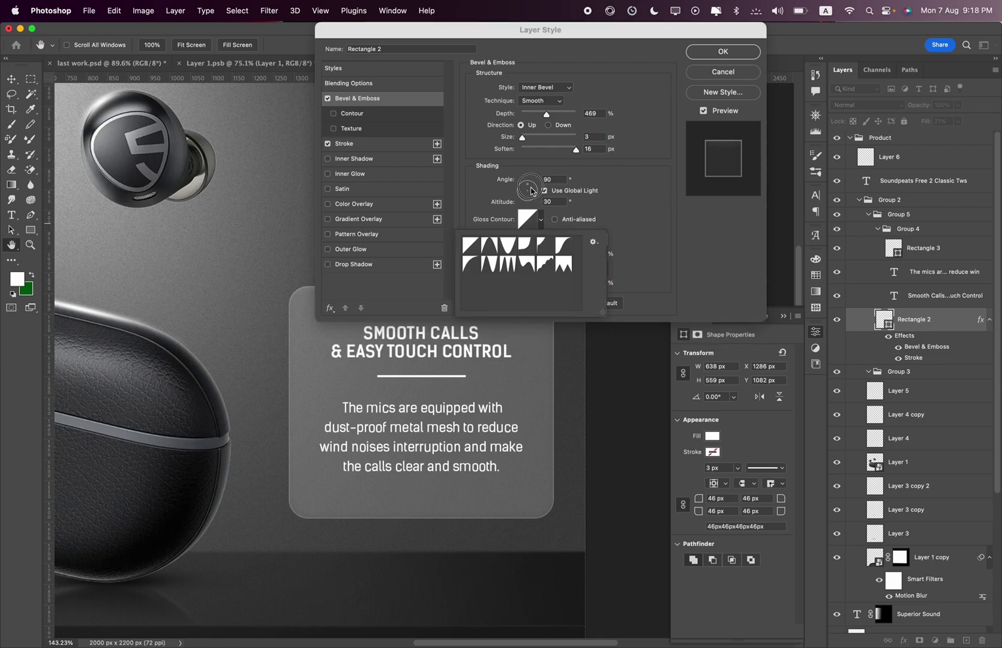
left_click_drag(527, 190, 521, 185)
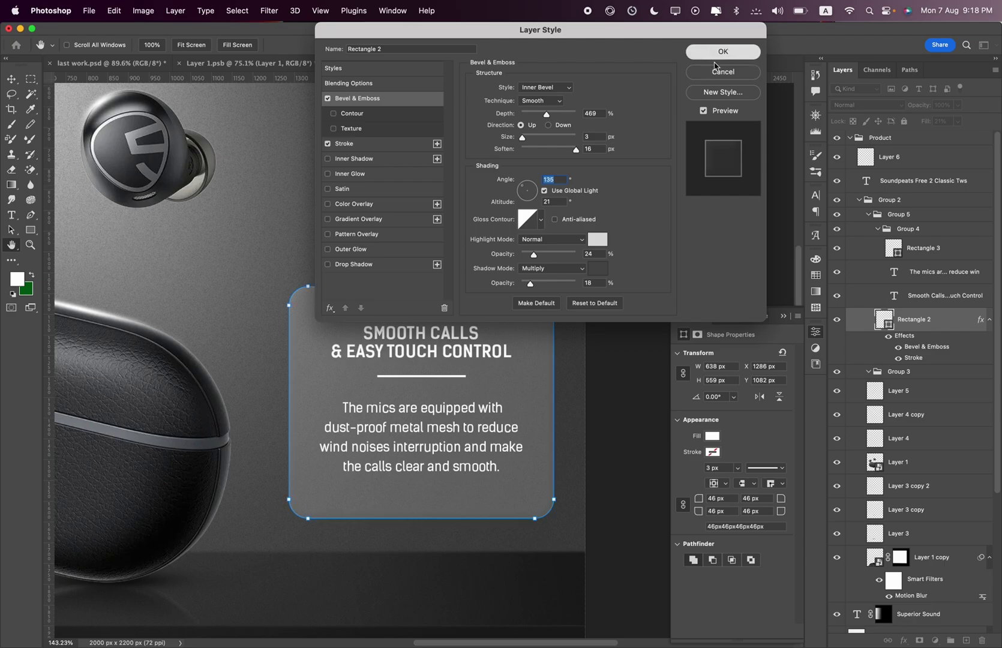
left_click(723, 52)
Select the Rectangle 3 divider line layer.
scroll(454, 254, "down", 5)
left_click(951, 257)
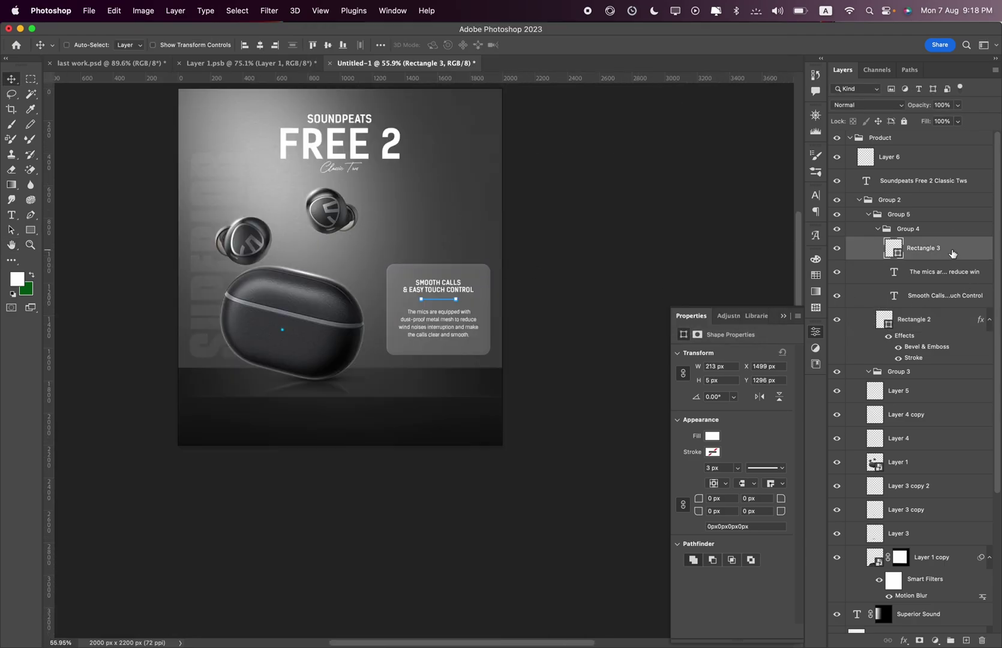
scroll(444, 259, "up", 1)
scroll(453, 235, "up", 2)
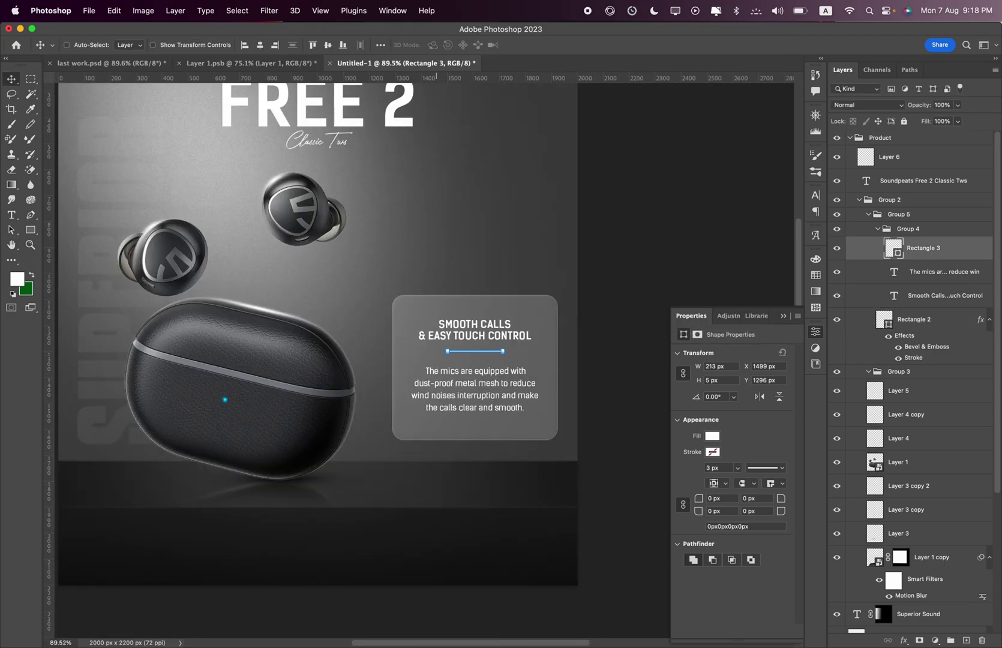
Copy the 'Long Battery Life & USB-C Charge' heading from the Chrome product page.
left_click(365, 630)
left_click(275, 334)
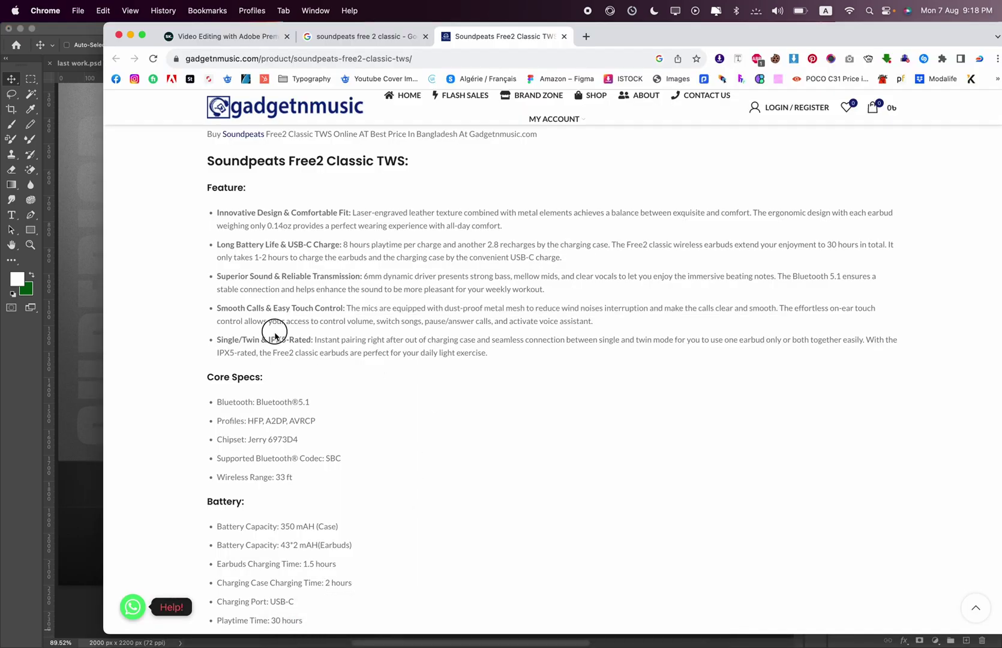
left_click_drag(218, 245, 341, 251)
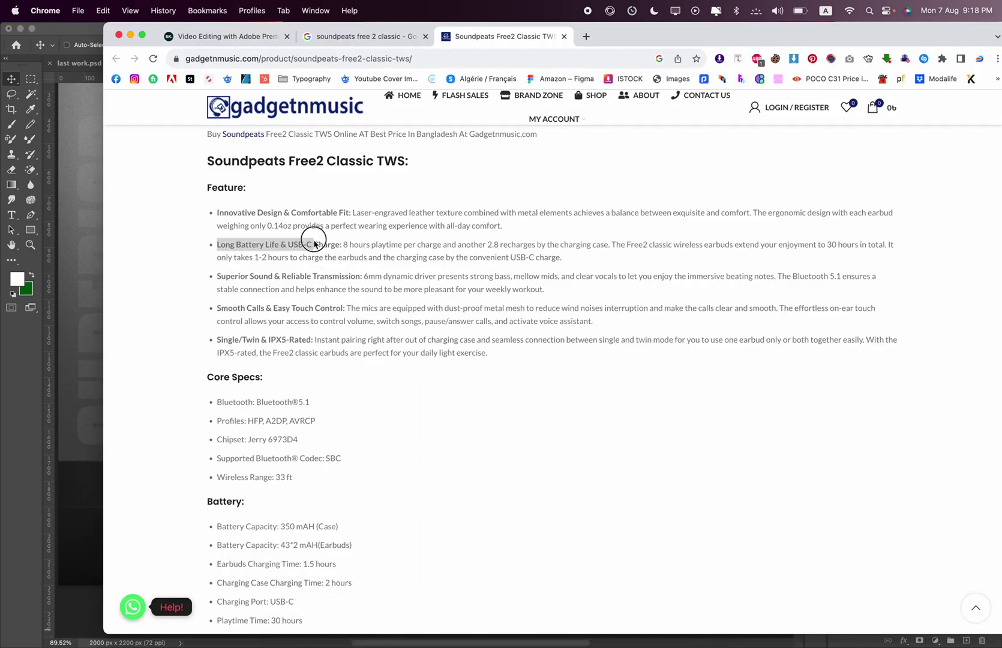
left_click(355, 252)
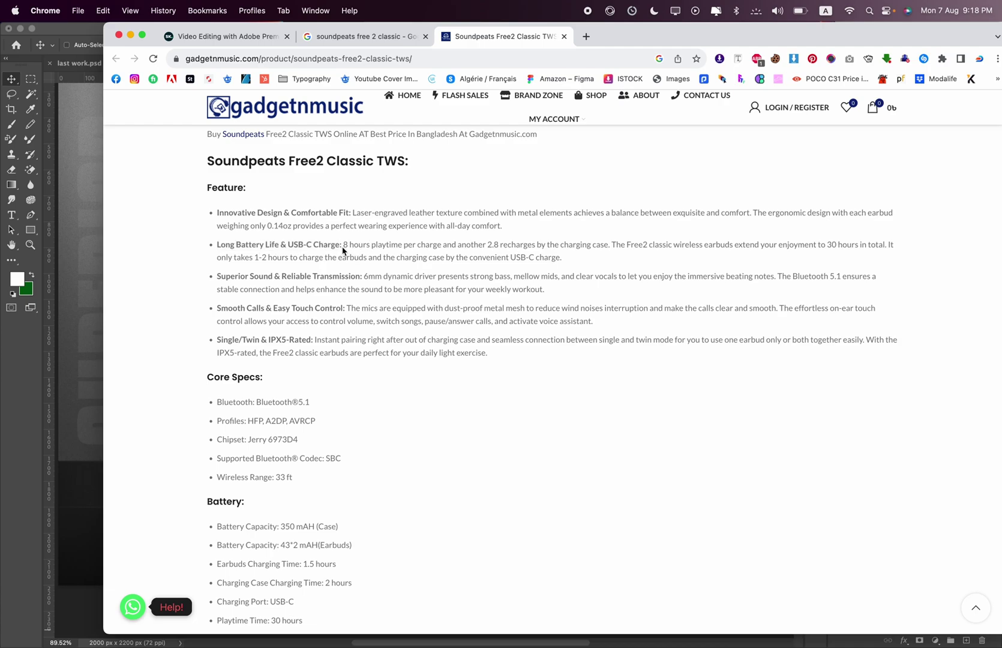
left_click_drag(217, 246, 352, 251)
key("super+c")
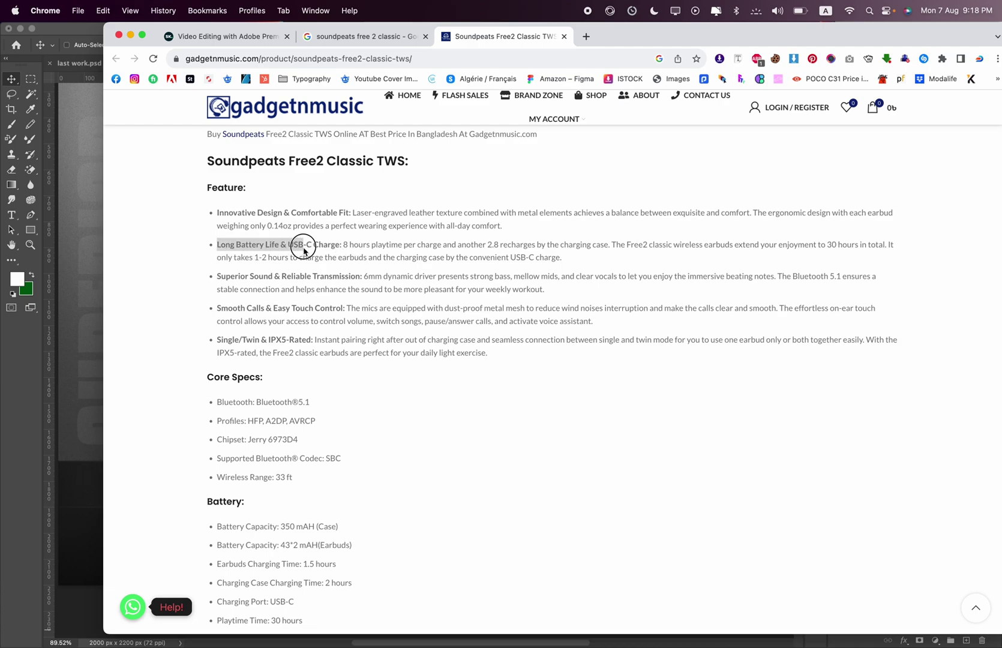
left_click(90, 252)
Paste the LONG BATTERY LIFE & USB-C CHARGE heading above the card and nudge it down.
key("t")
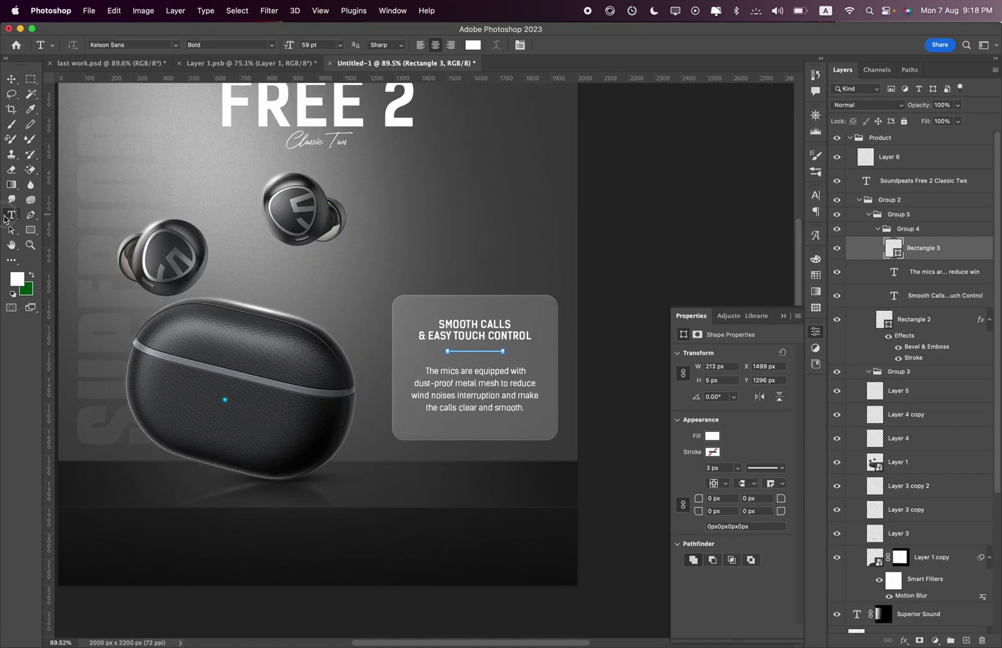
left_click_drag(393, 203, 543, 261)
key("super+v")
left_click(11, 79)
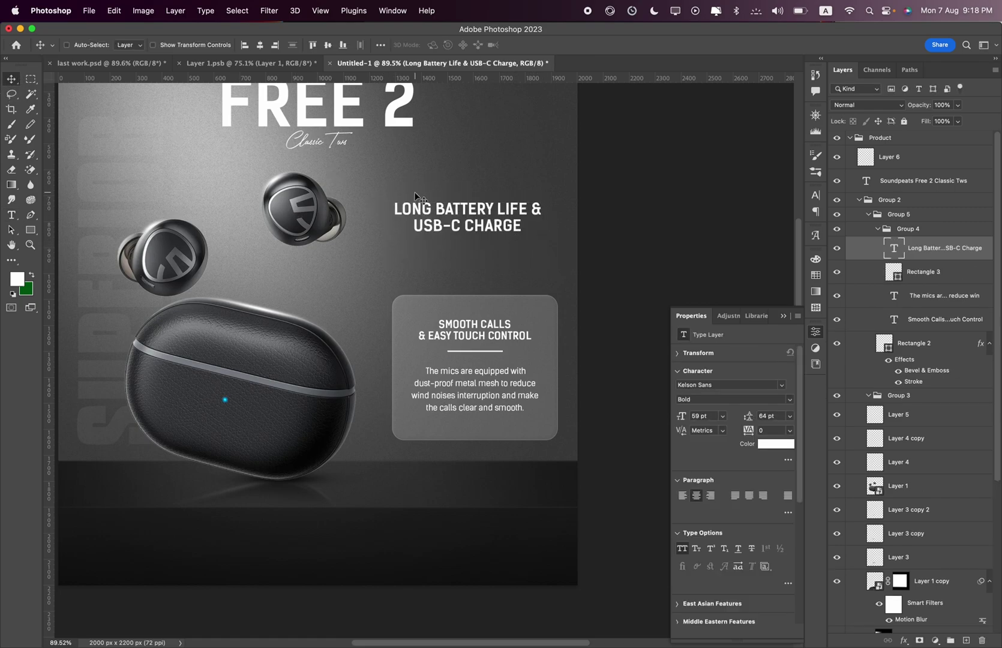
left_click_drag(454, 210, 454, 223)
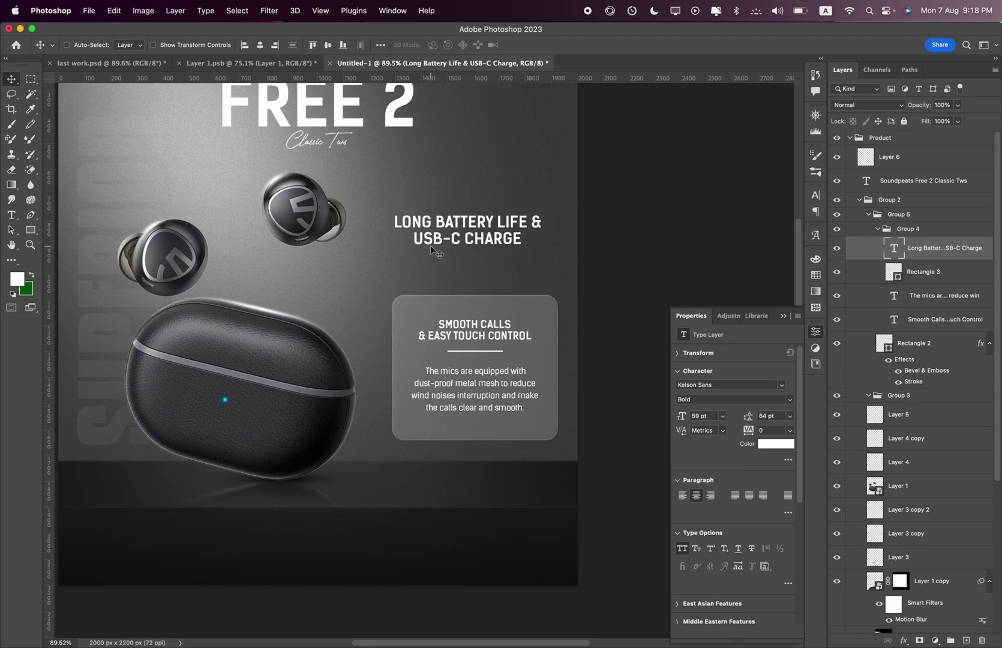
scroll(431, 245, "down", 3)
left_click_drag(382, 324, 392, 322)
left_click(11, 215)
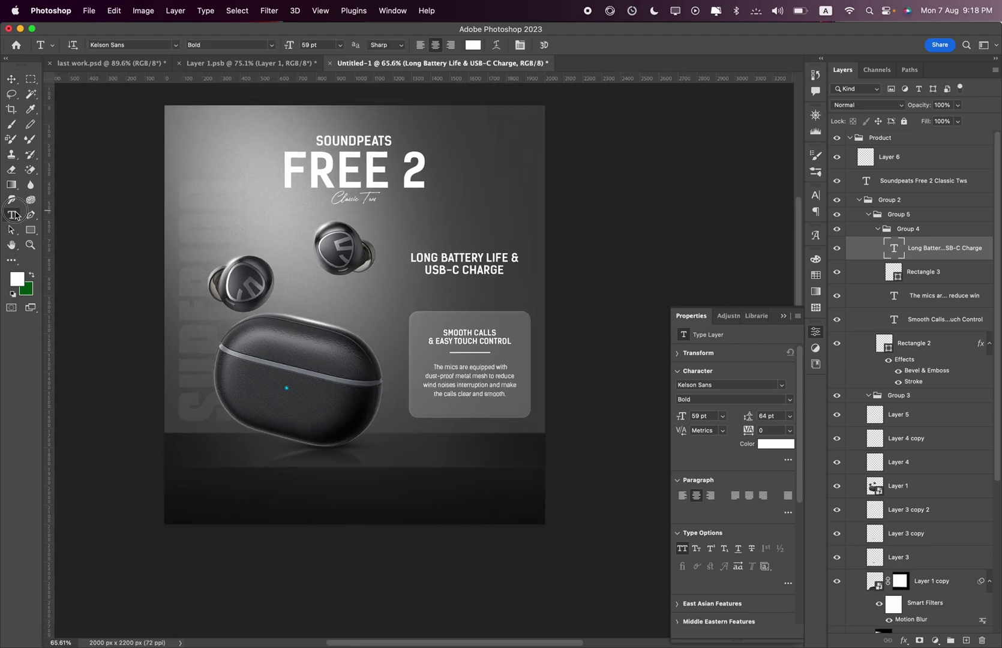
left_click(304, 506)
type("WWW.WEBSITENAME.COM")
key("ctrl+a")
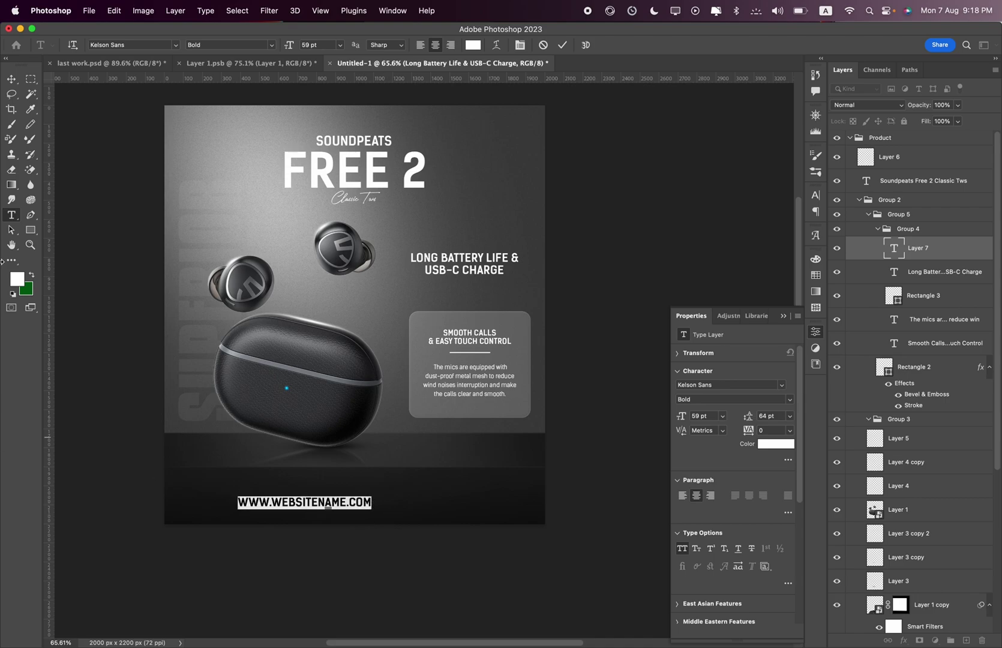
left_click(766, 430)
type("400")
key("Return")
Replace the placeholder with the real website address ending in MASHTECH.COM.
left_click(340, 501)
key("ctrl+a")
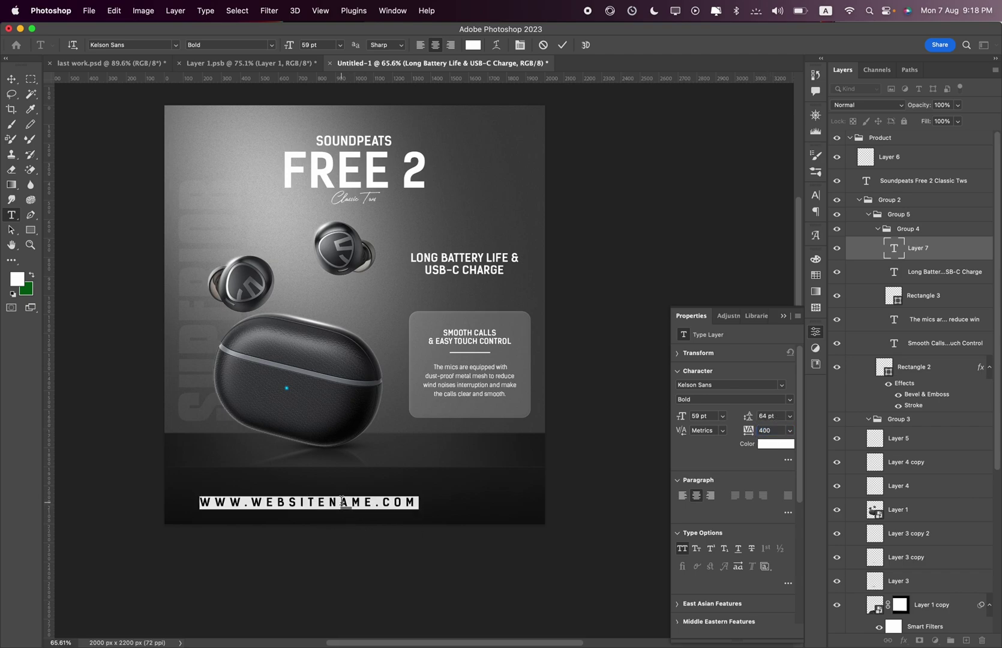
type("WWW.DOPEMENTR")
key("ctrl+a")
type("W.SUA")
key("BackSpace")
type("MASHTECH.CO")
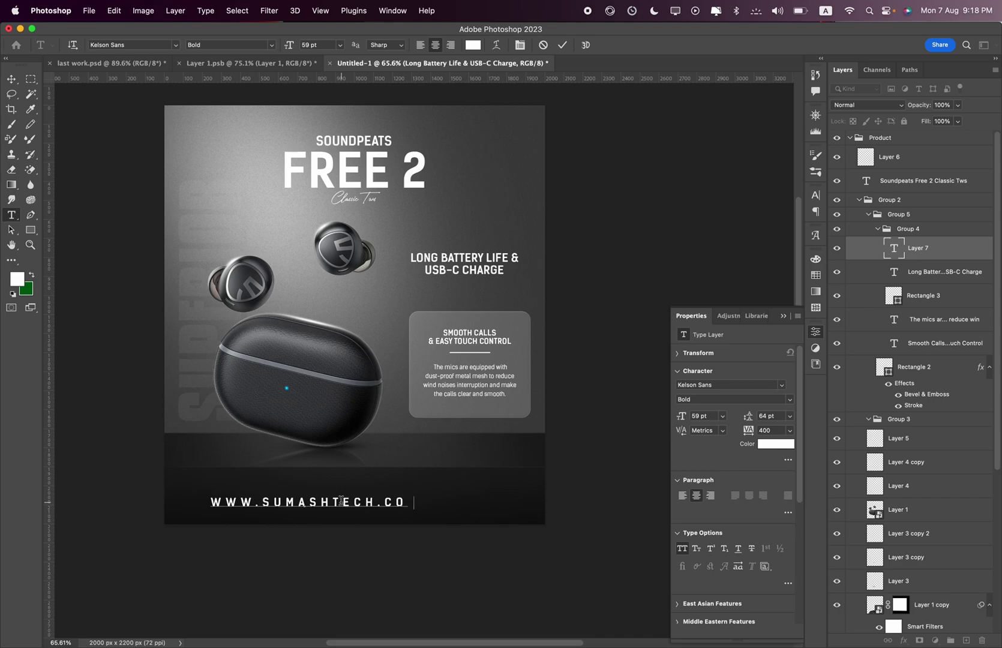
type("M")
key("super+a")
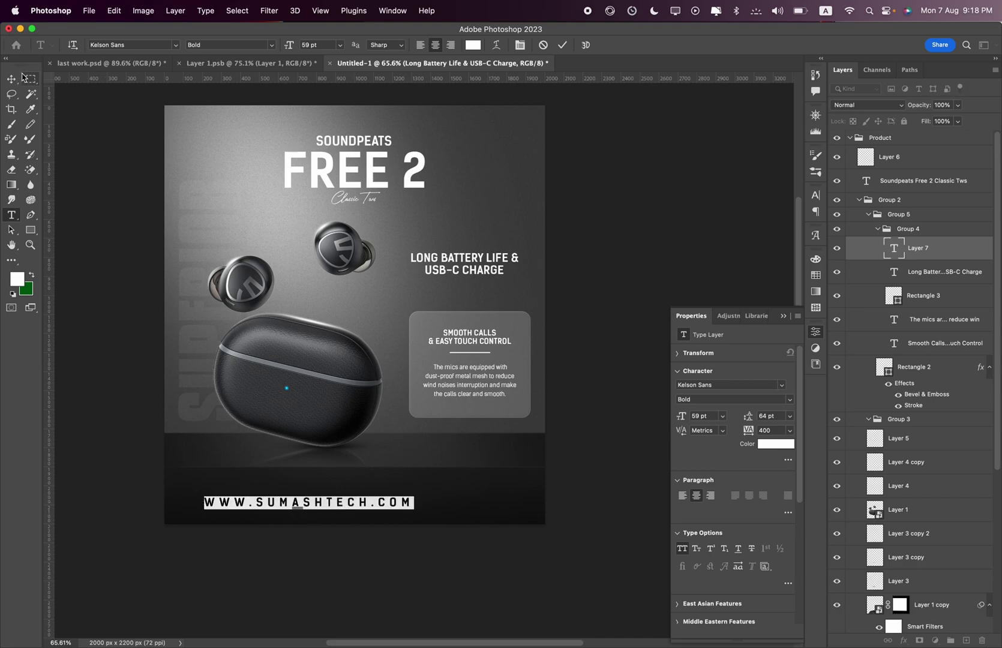
left_click(11, 78)
Scale the website address to about 64%, centre it horizontally, and make it Regular.
key("super+t")
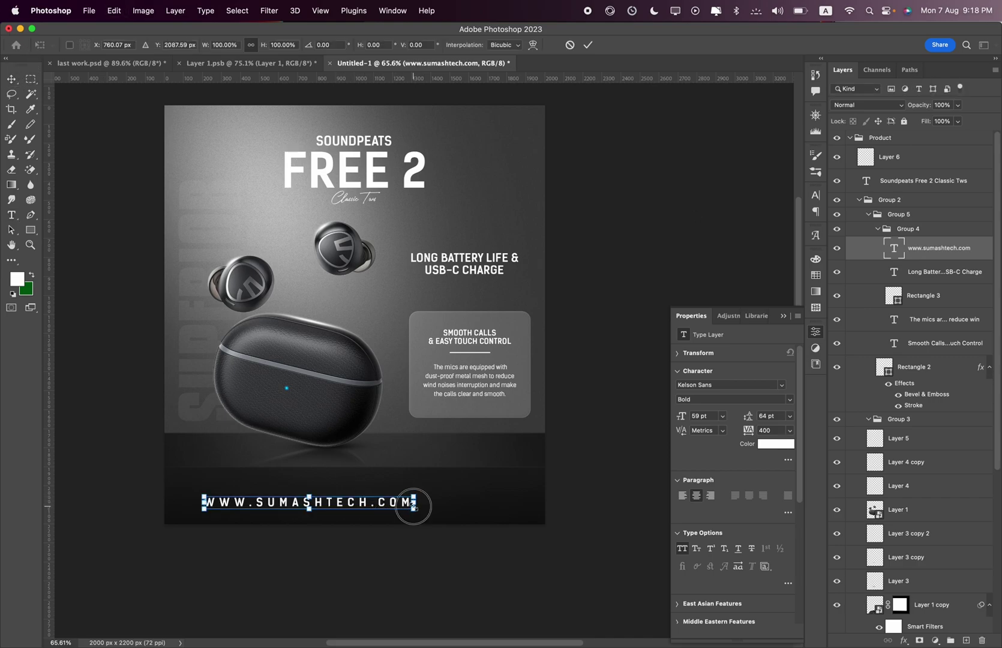
left_click_drag(414, 501, 336, 502)
key("Return")
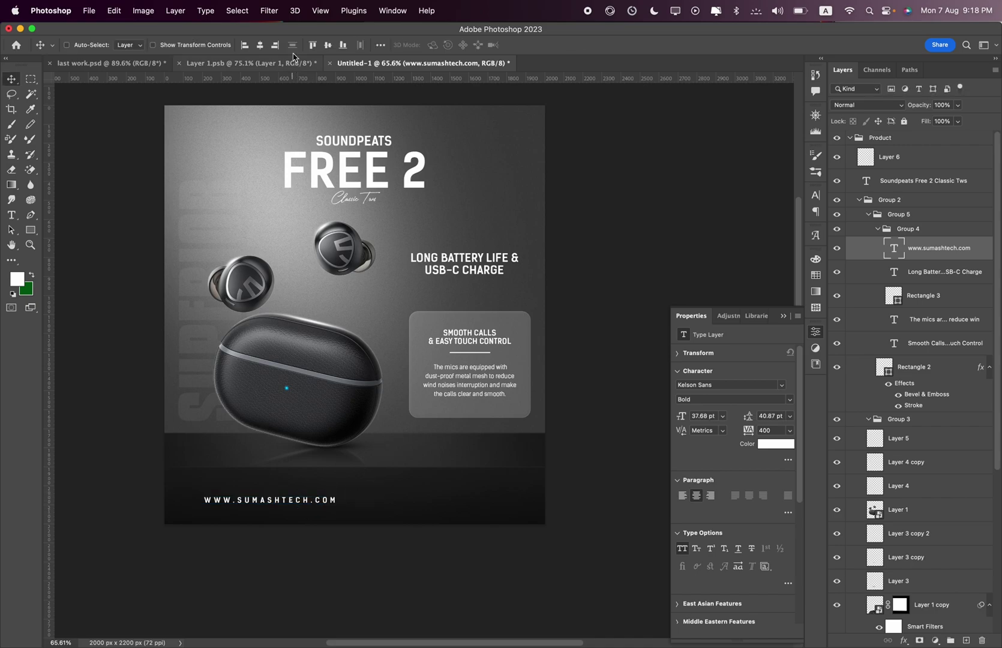
left_click(260, 45)
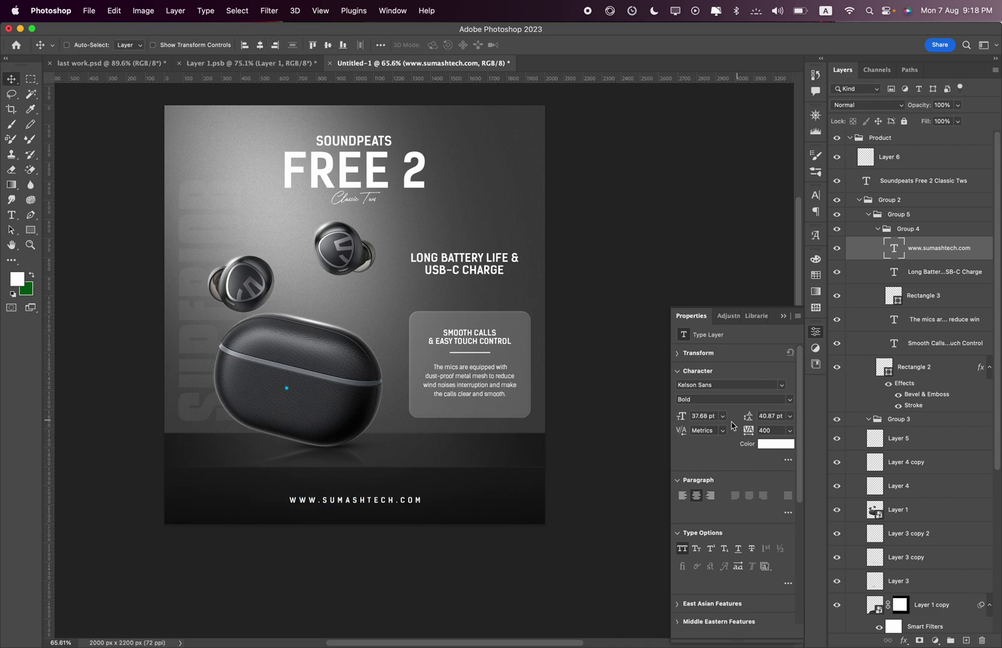
left_click(784, 400)
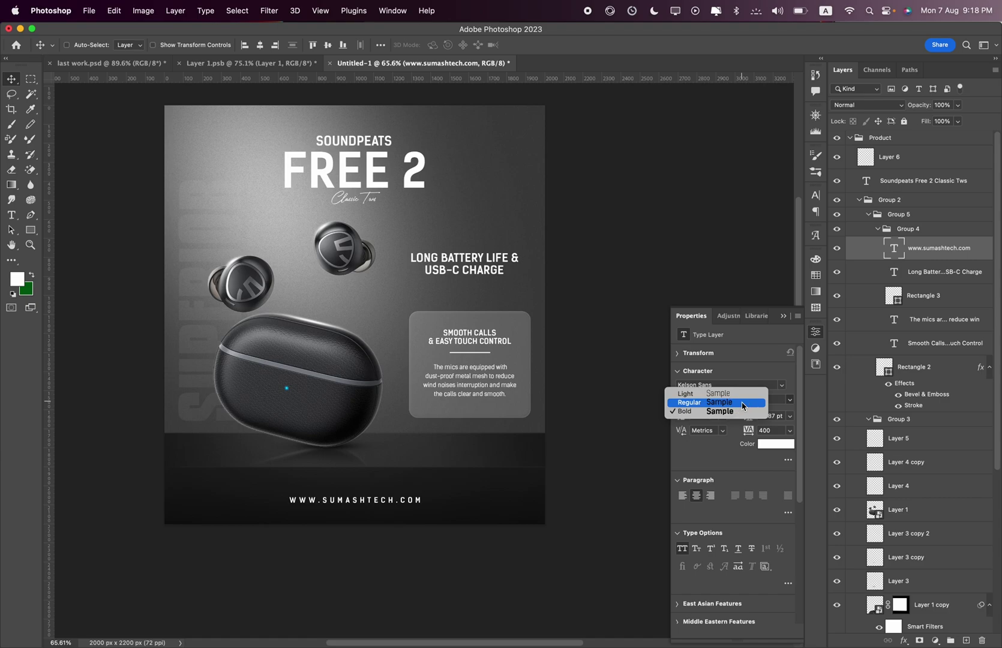
left_click(750, 400)
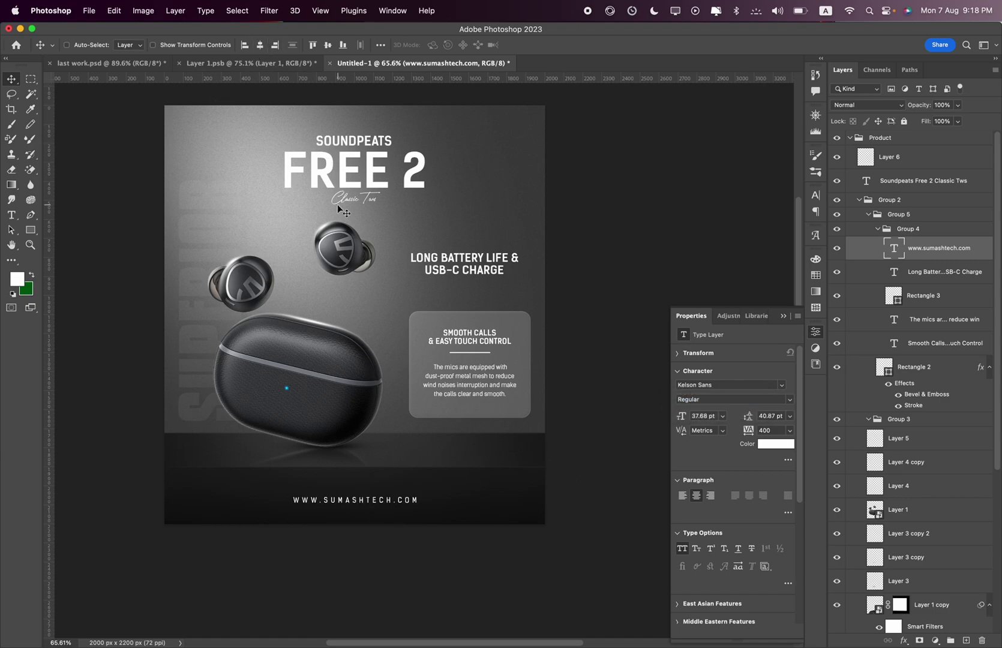